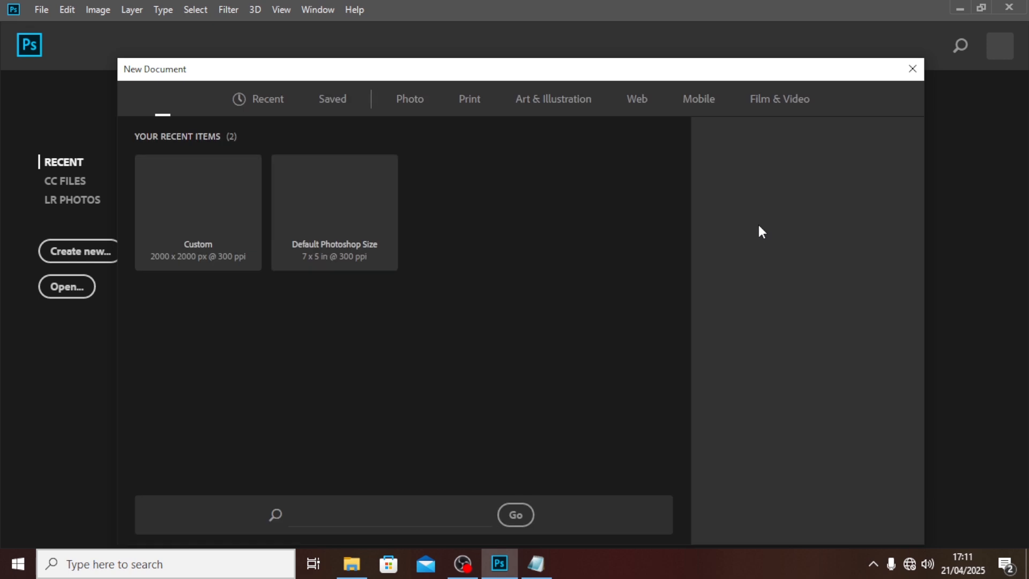
Step: Create a 2000 × 2500 px, 300 ppi document named BDAY POSTER from the custom preset
click(741, 208)
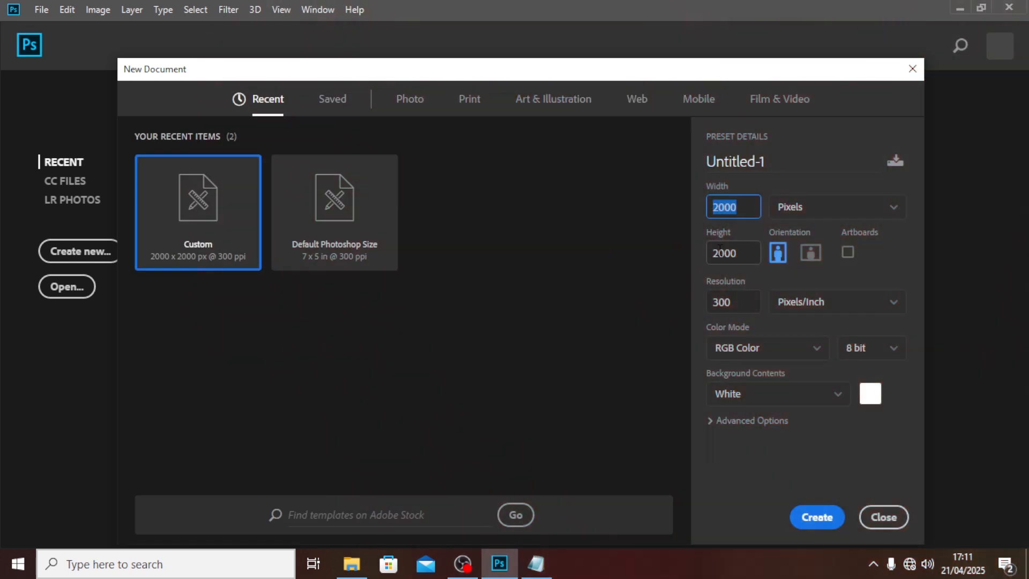
click(725, 253)
drag(725, 253, 706, 257)
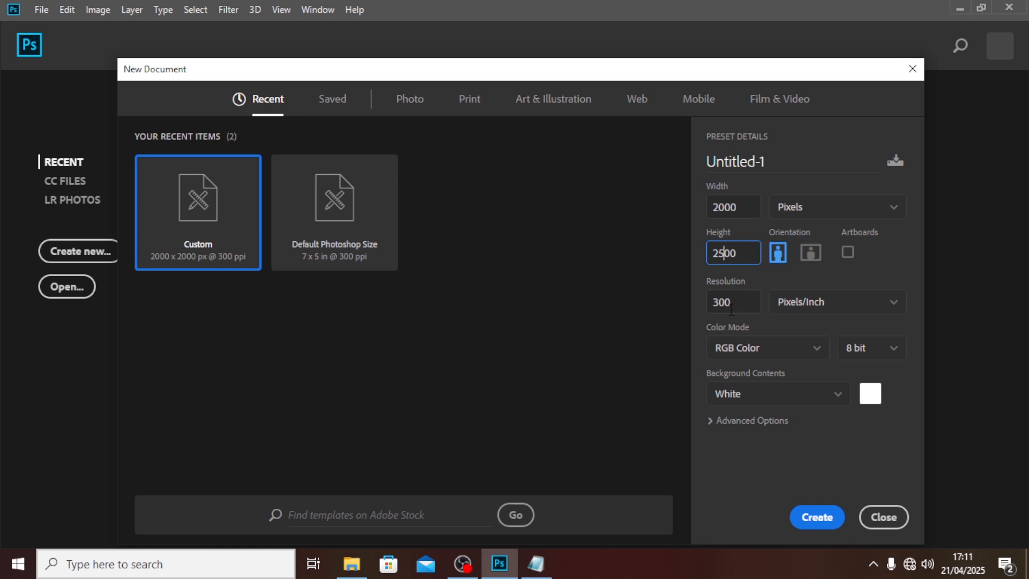
text(25)
drag(741, 303, 702, 299)
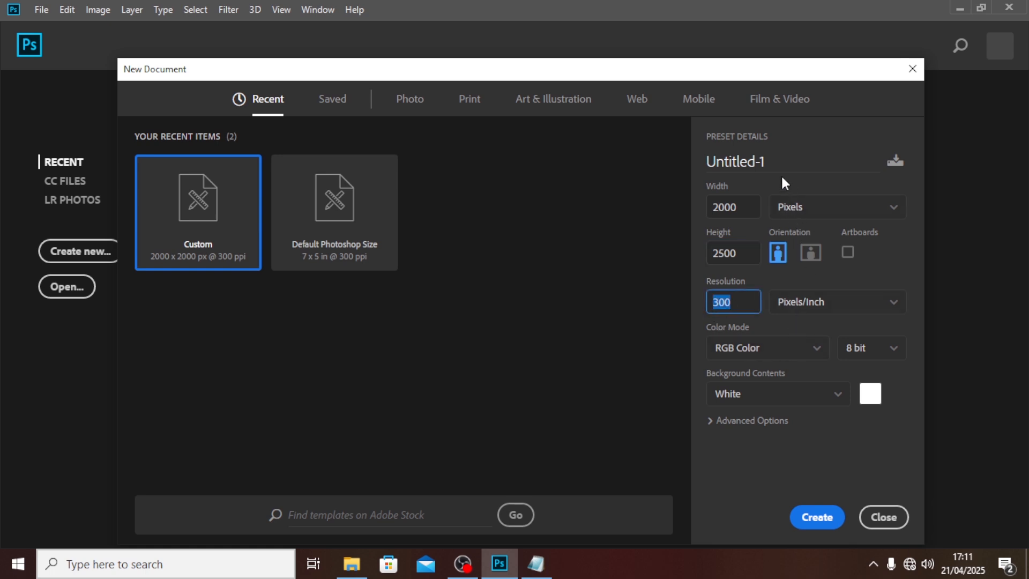
drag(780, 166, 619, 154)
text(B)
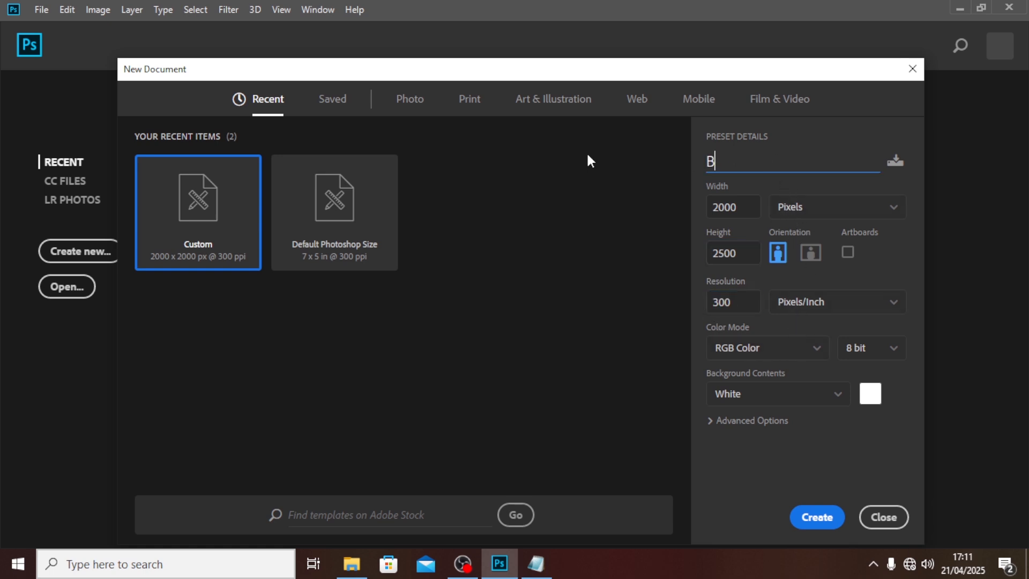
text(DAY POSTER)
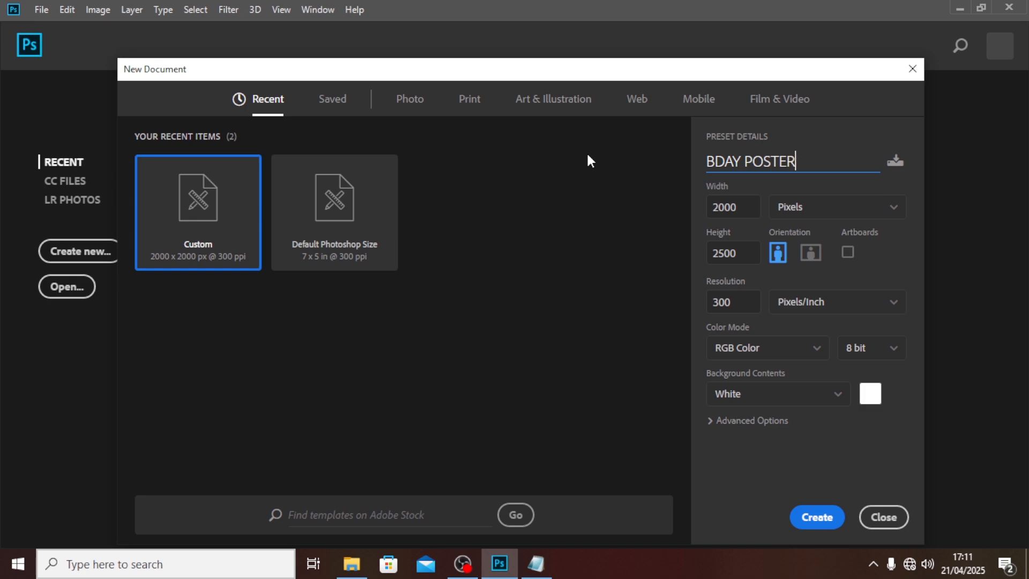
click(824, 521)
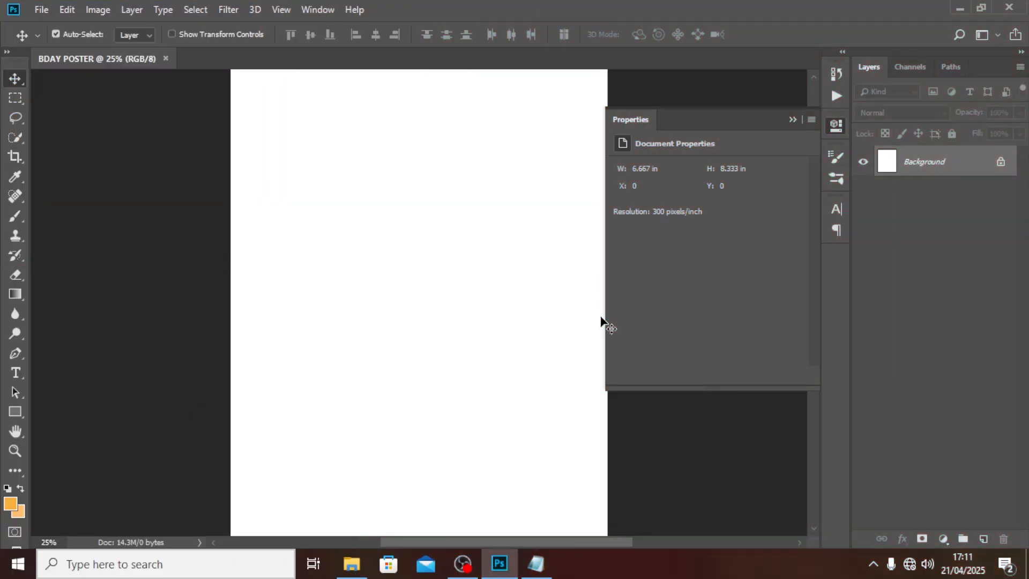
Step: Add a 6-column, 6-row guide layout with 0.3 in margins and close the Properties panel
key(ctrl+minus)
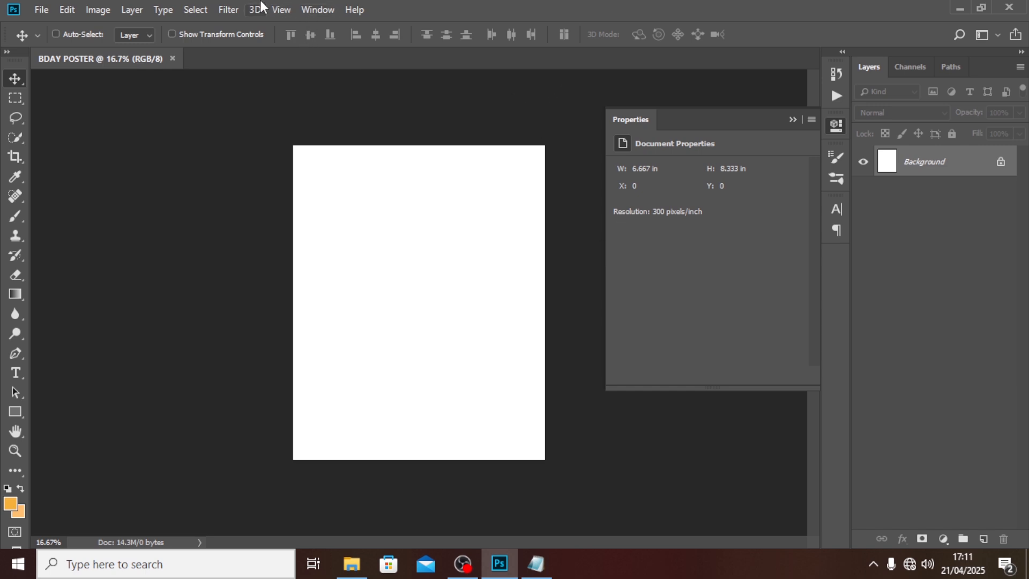
click(288, 11)
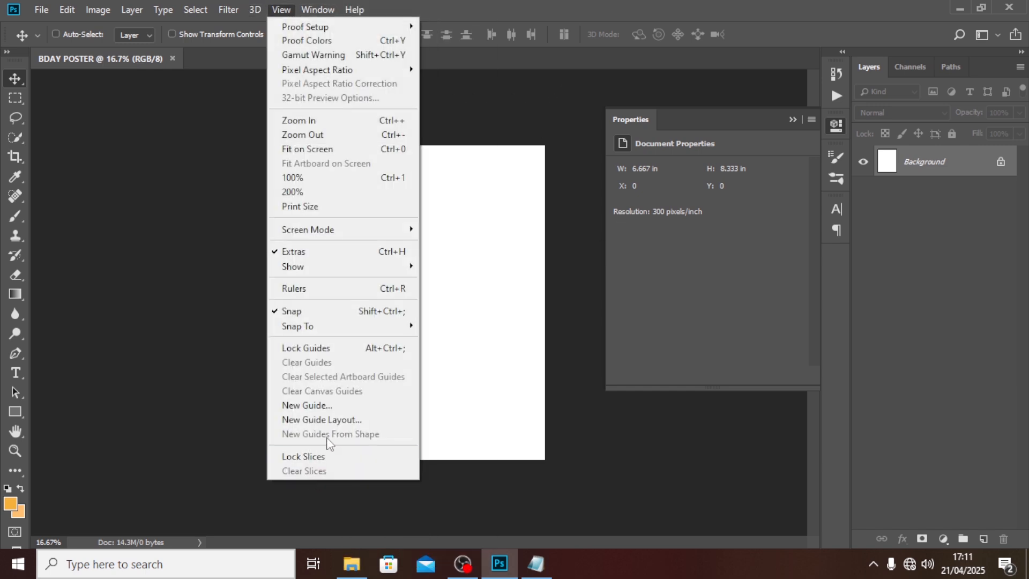
click(322, 420)
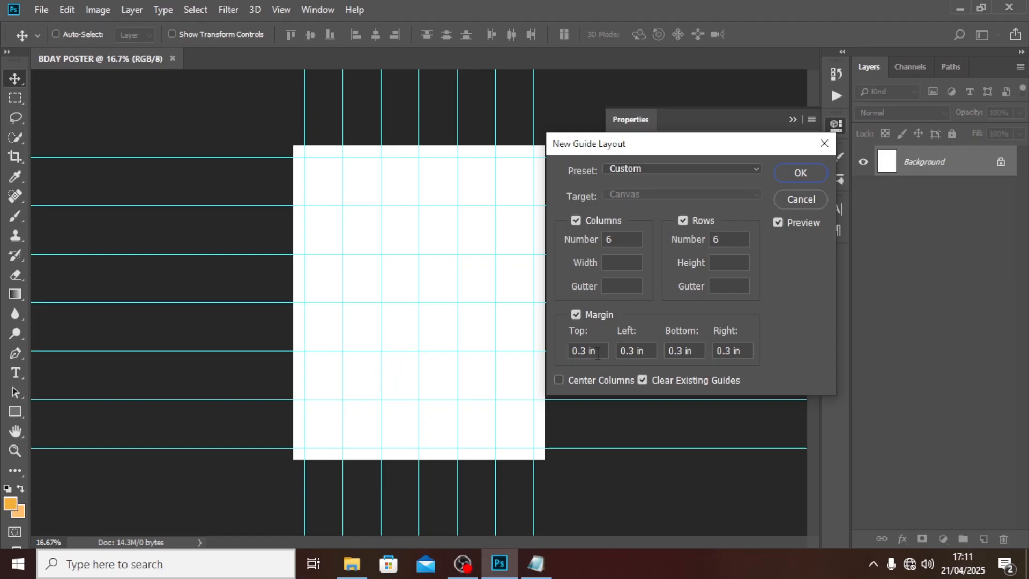
drag(494, 412, 440, 408)
click(793, 174)
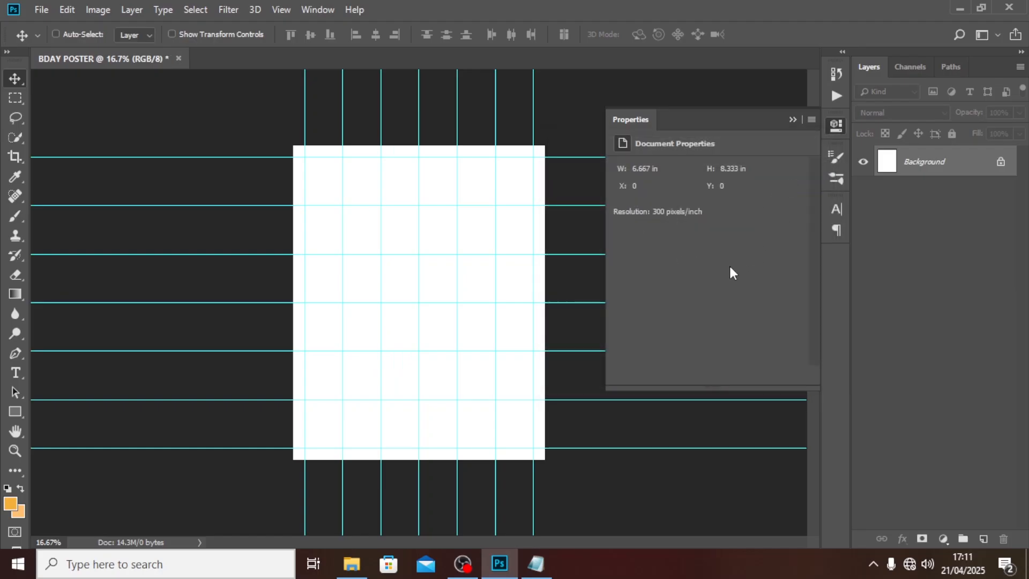
click(793, 120)
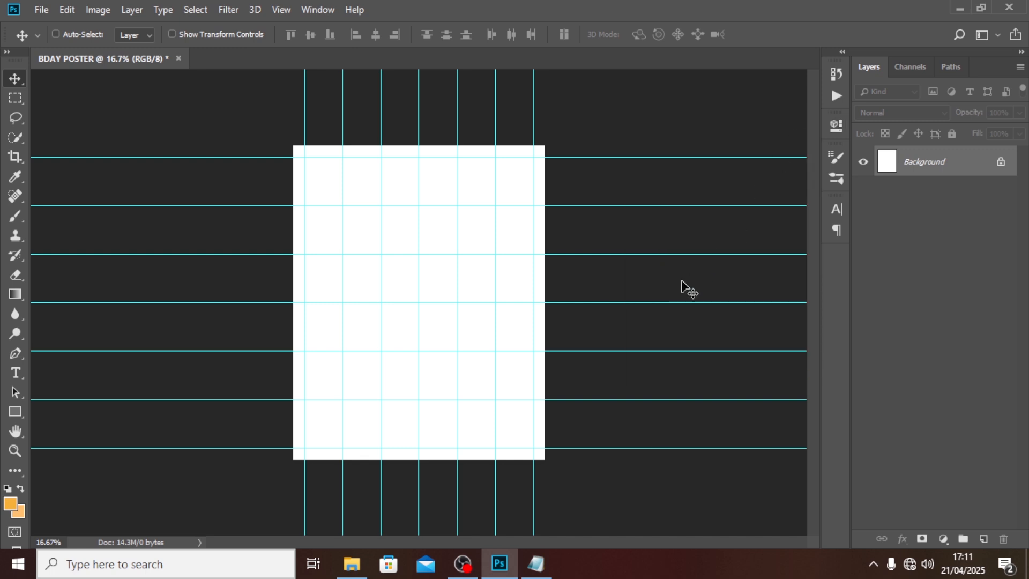
Step: Place the BG copy image as an embedded layer filling the poster
click(39, 9)
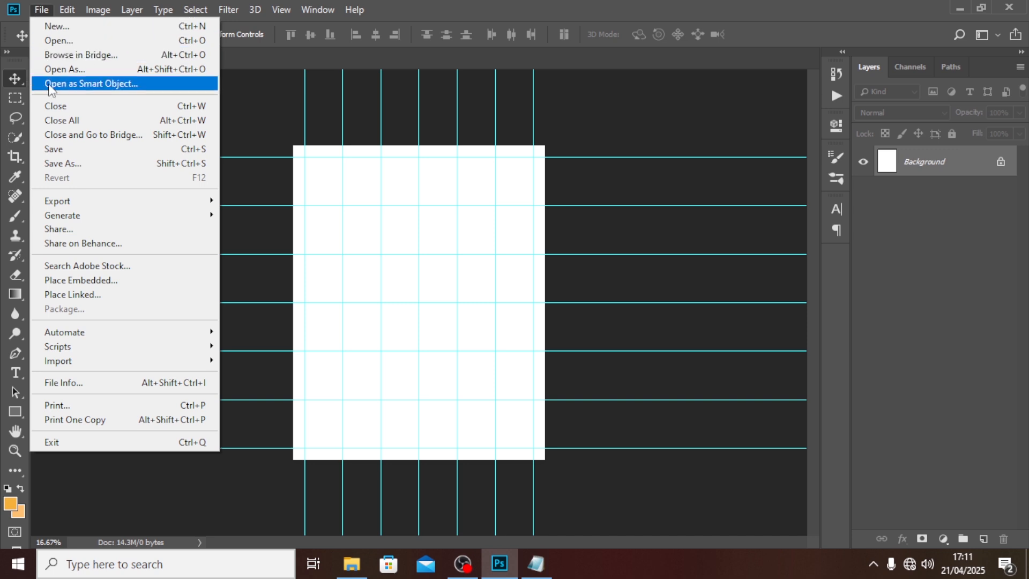
click(103, 283)
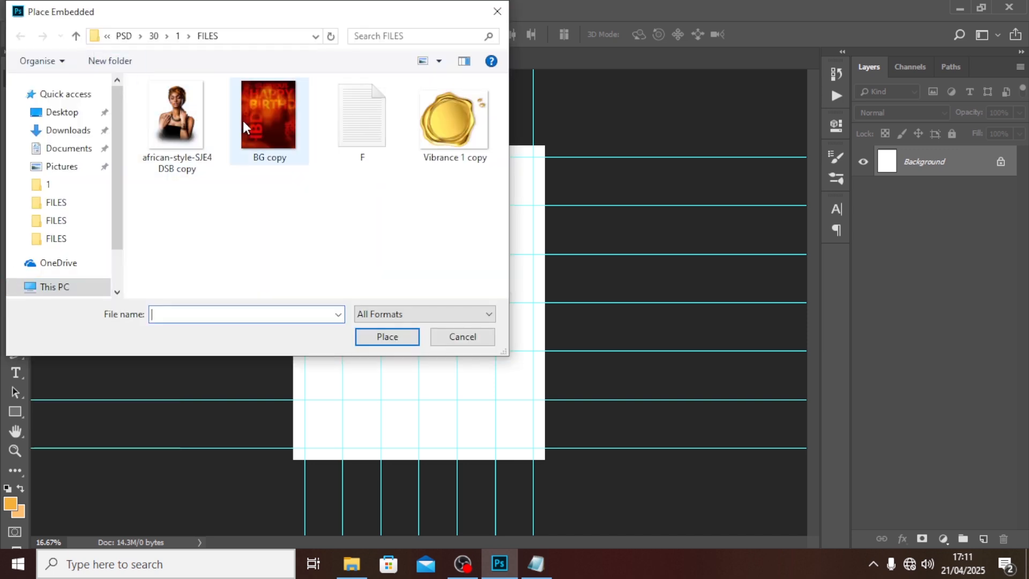
click(264, 122)
click(391, 339)
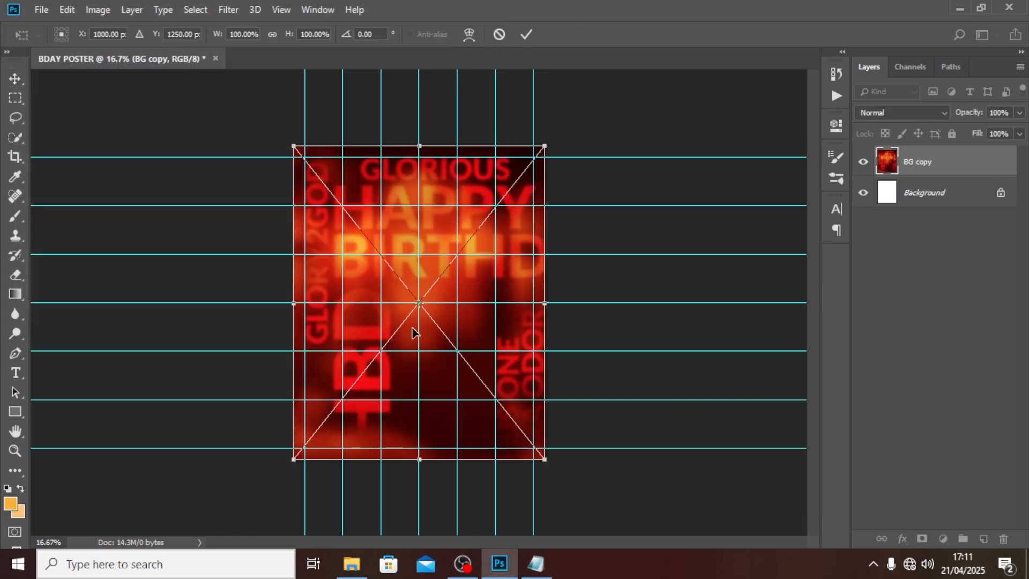
key(Return)
Step: Put the background layer into a group named BG and collapse it
key(ctrl+g)
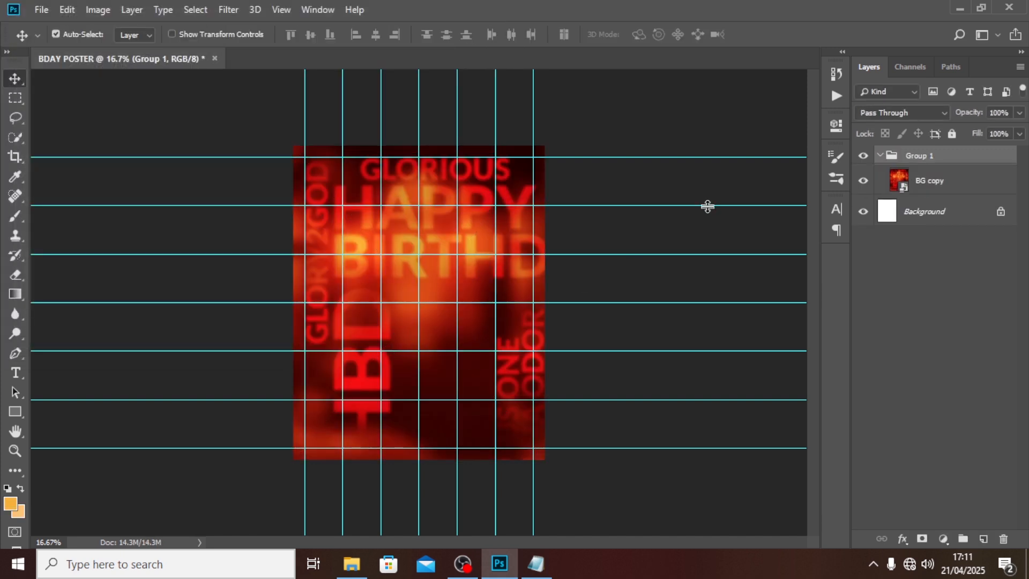
double_click(923, 158)
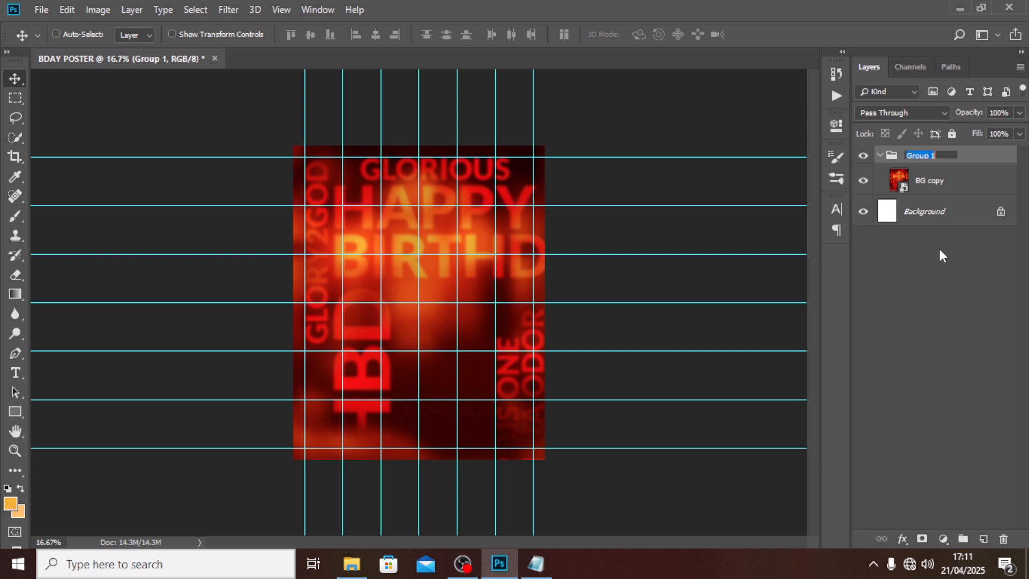
text(BG)
key(Return)
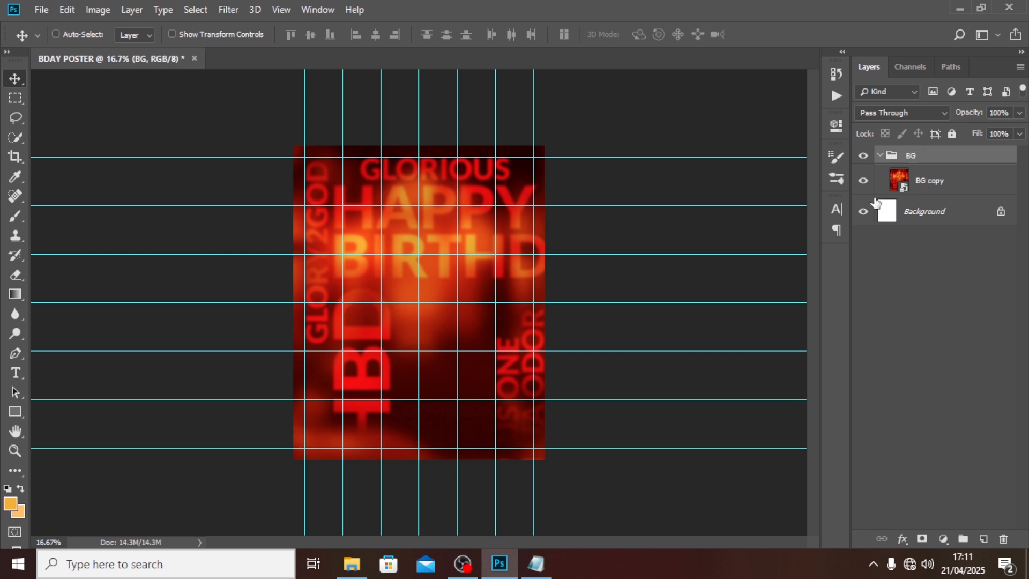
click(880, 156)
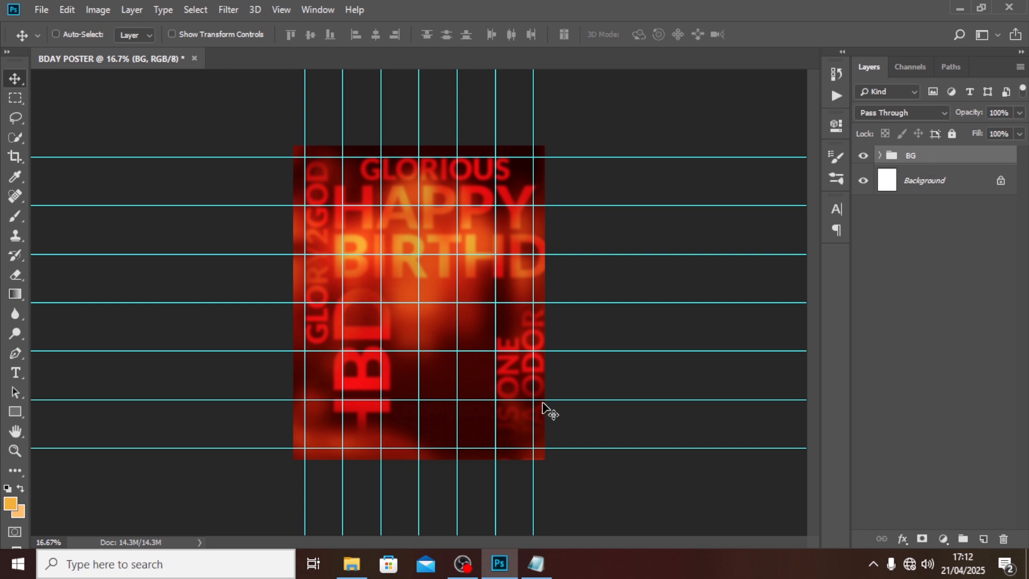
Step: Paste the name Selena from the notes file into a new text layer at the poster's lower left
key(t)
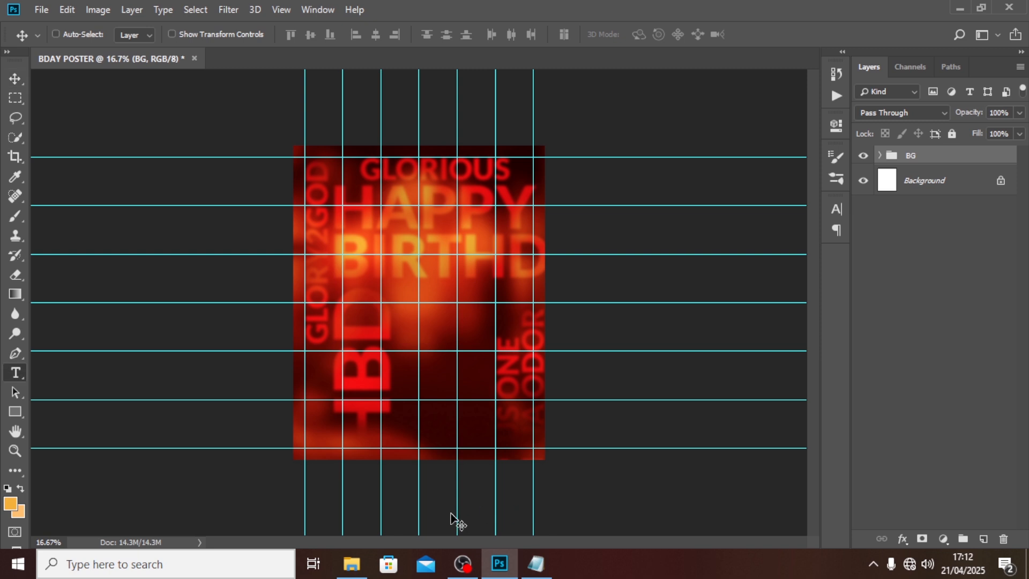
click(390, 368)
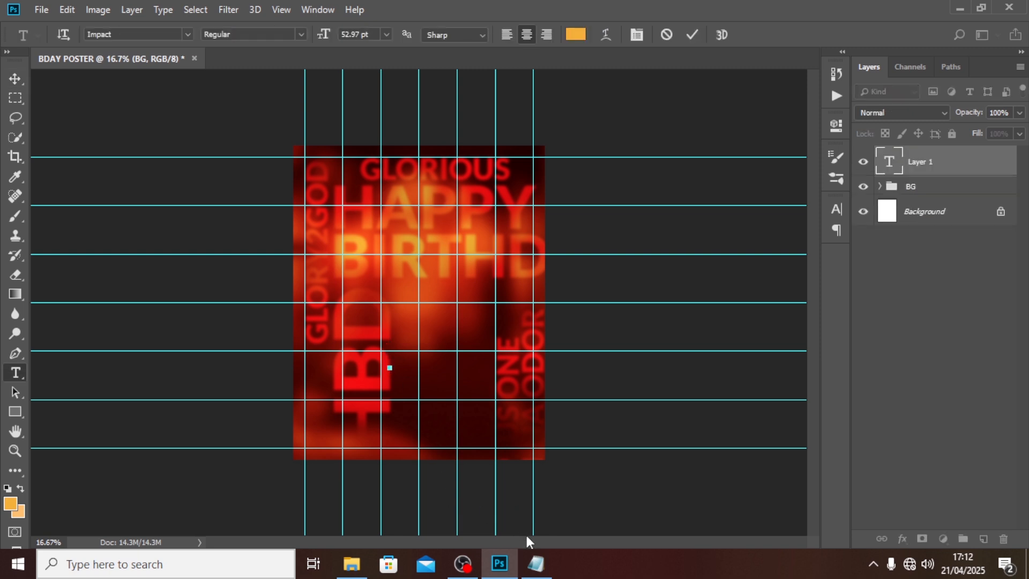
click(536, 563)
drag(126, 159, 46, 146)
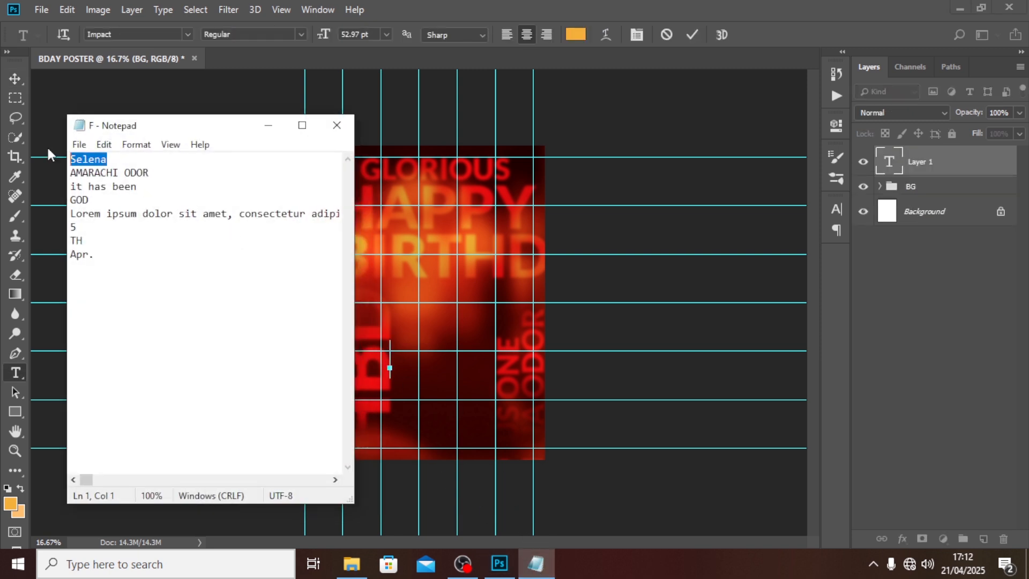
key(ctrl+c)
click(485, 8)
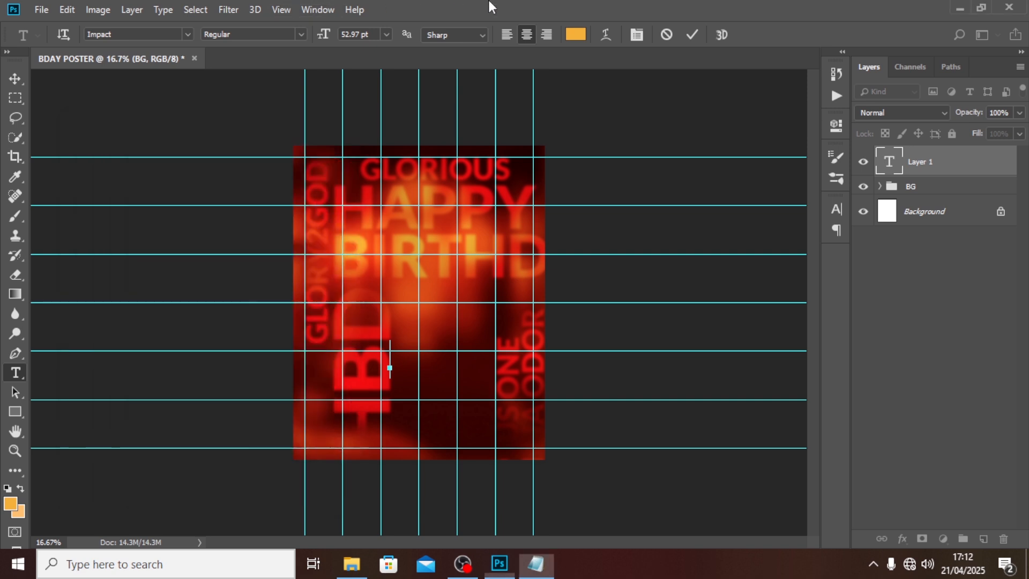
key(ctrl+v)
click(938, 171)
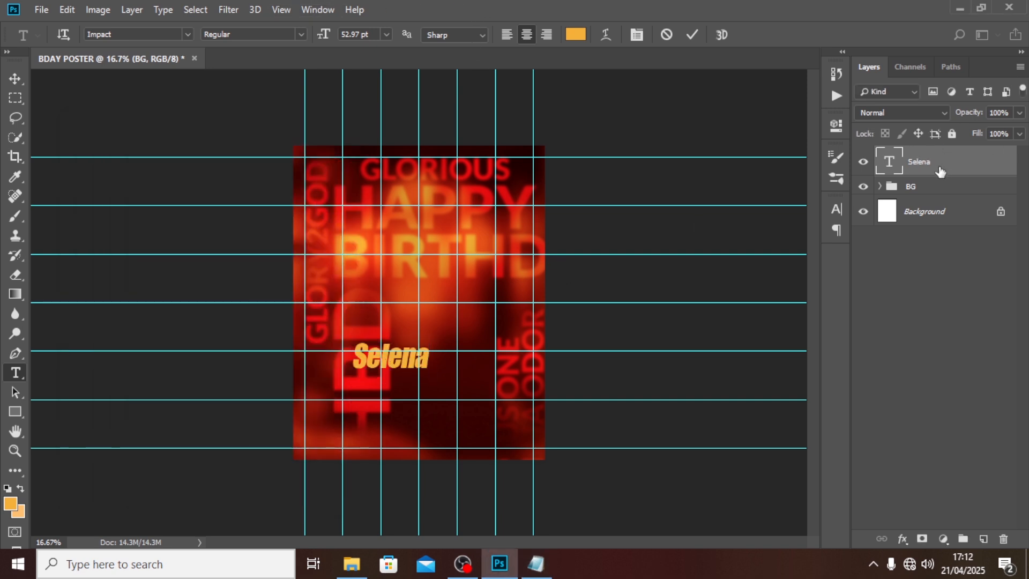
click(835, 210)
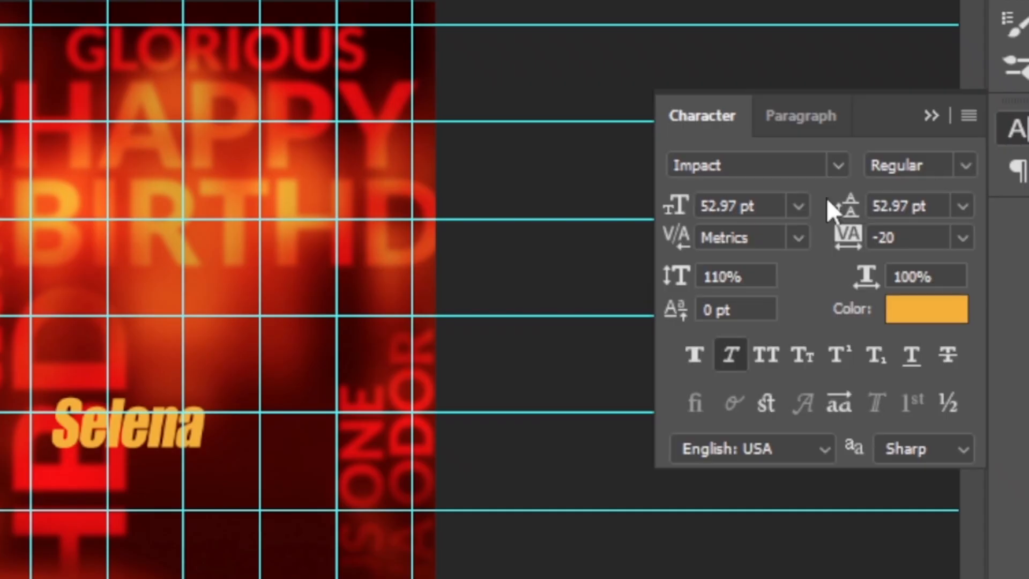
Step: Set SELENA in the Heathergreen font, upright, in all capitals
click(817, 166)
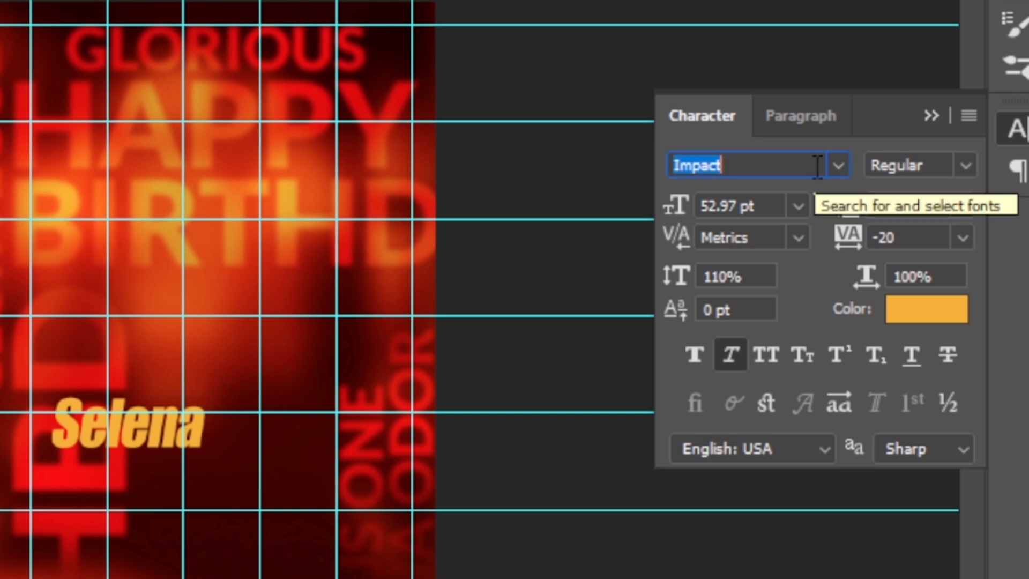
click(838, 165)
text(H)
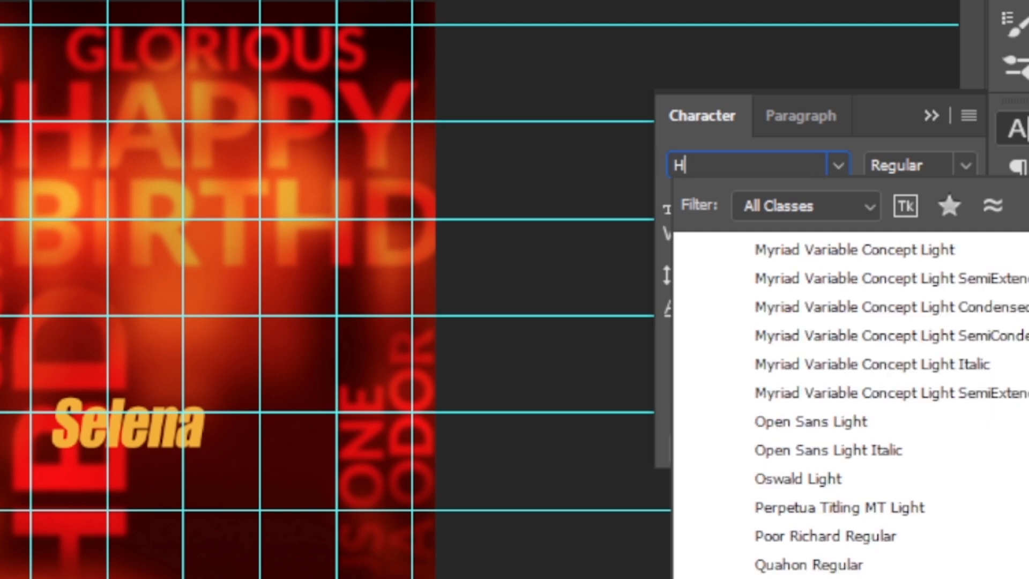
text(EATHER)
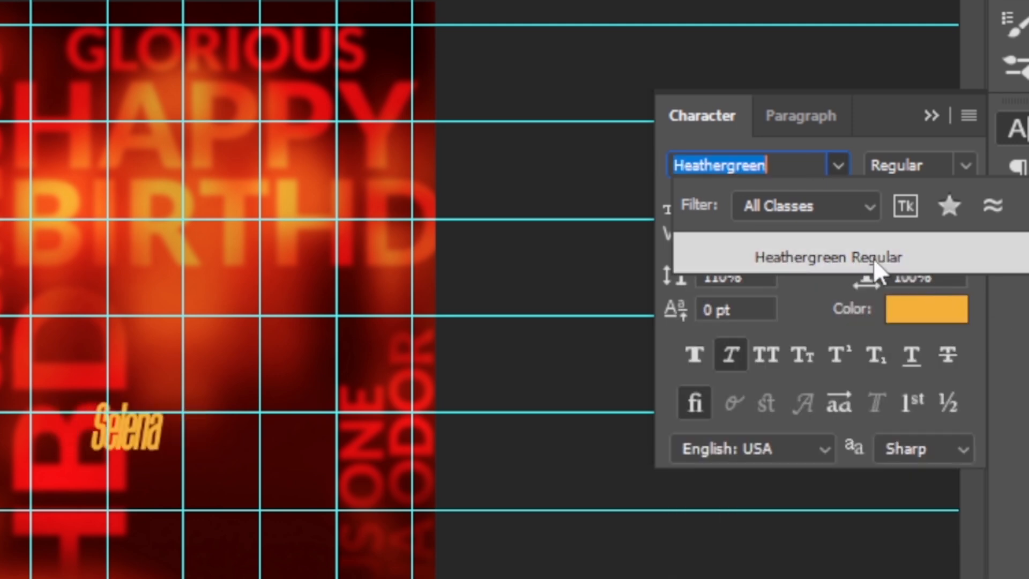
click(873, 258)
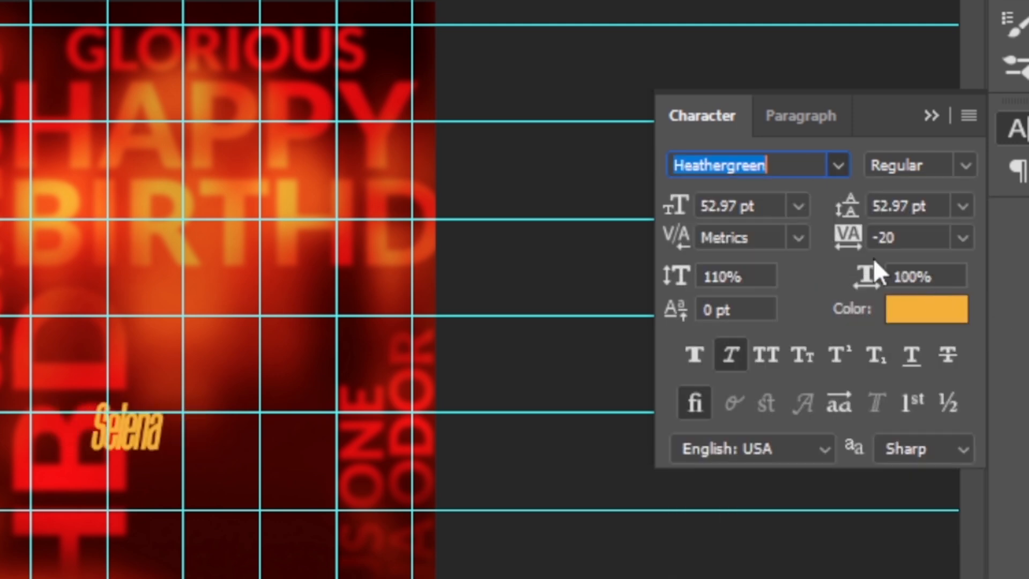
click(729, 352)
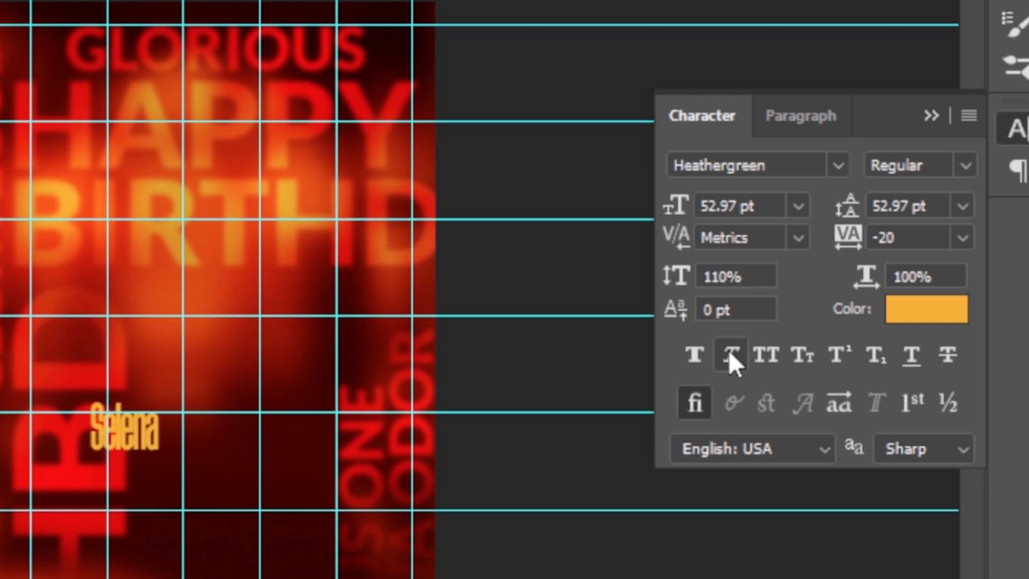
click(765, 356)
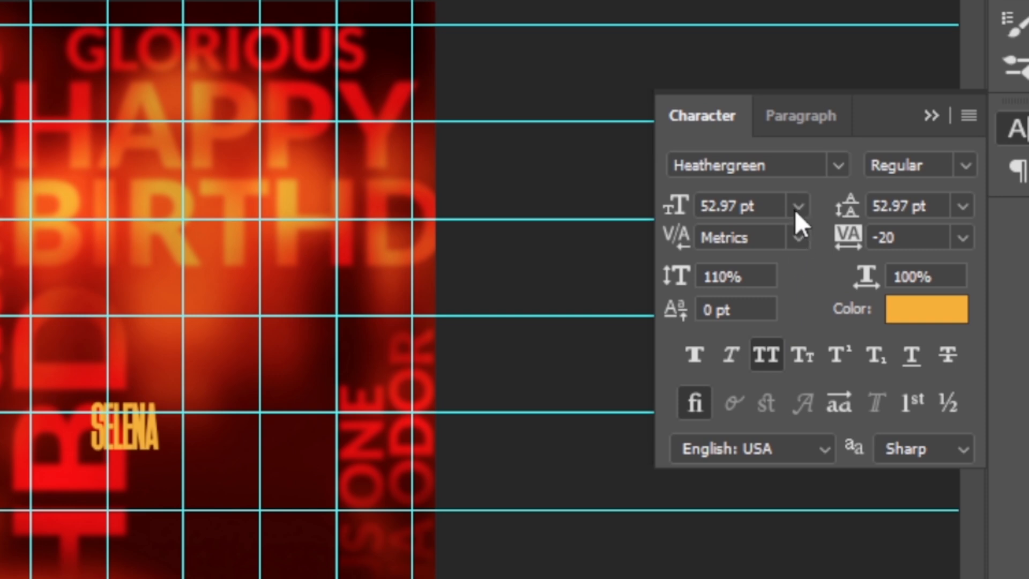
Step: Enlarge SELENA to 200 pt and move it right toward the poster's centre
drag(765, 207, 671, 206)
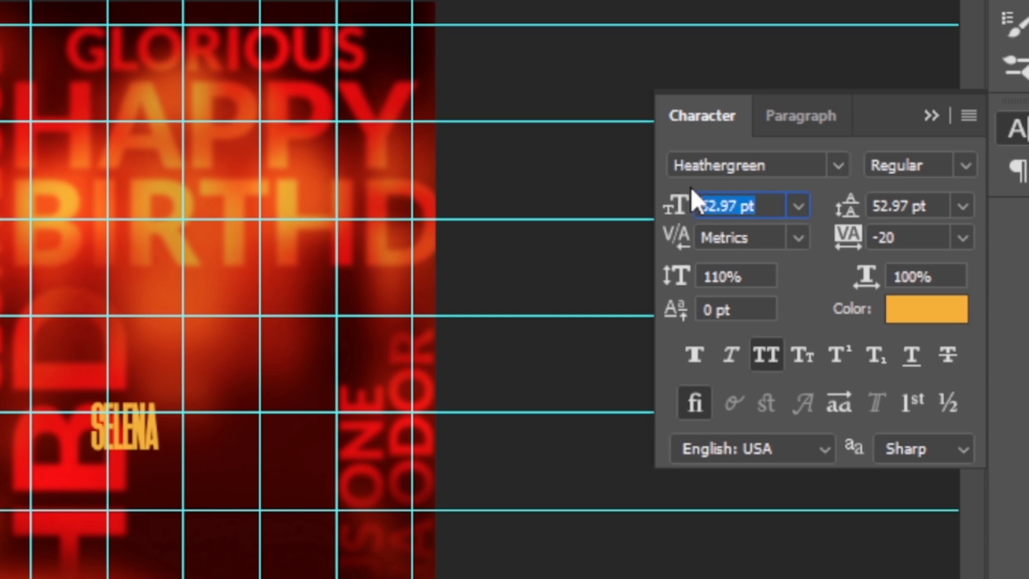
text(200 pt)
key(Return)
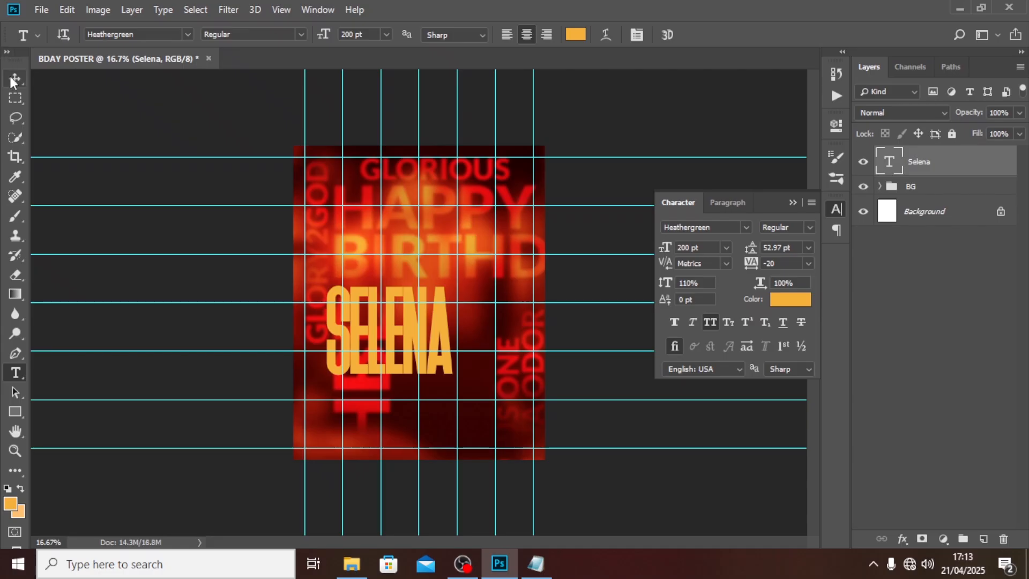
click(14, 81)
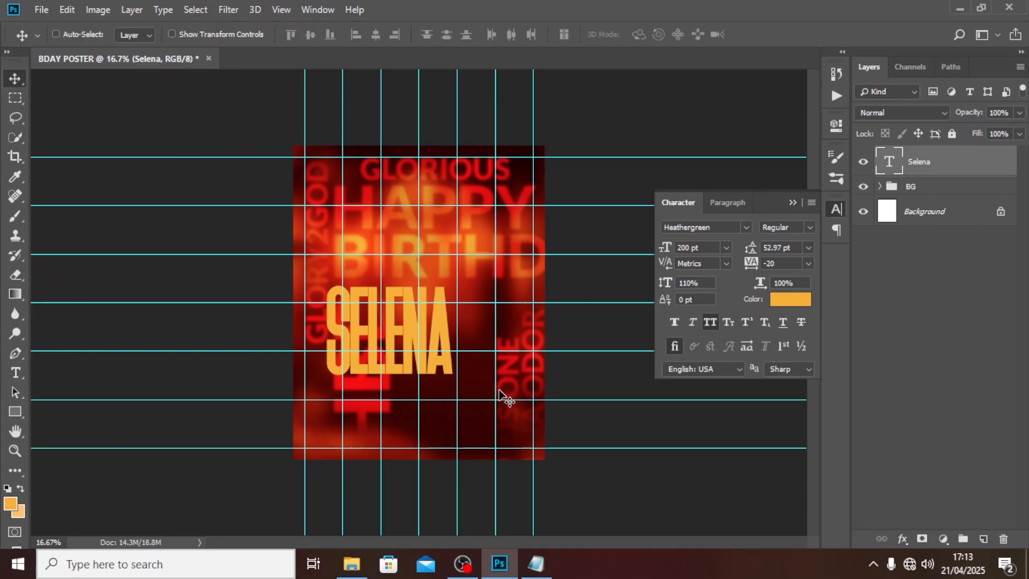
drag(404, 346, 445, 339)
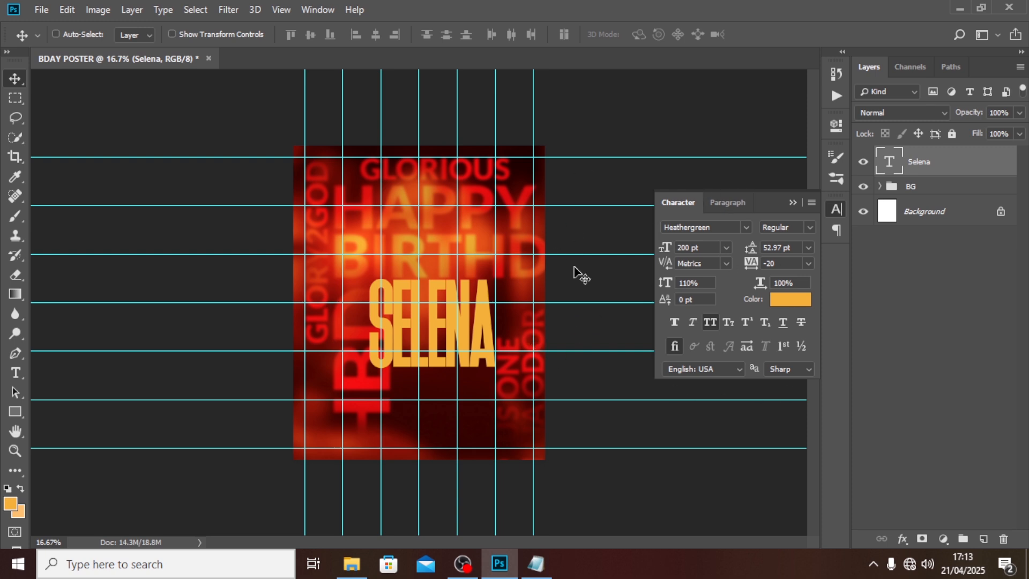
Step: Add a Gradient Overlay to SELENA running from orange-red FF4800 to yellow FFEB09
double_click(996, 165)
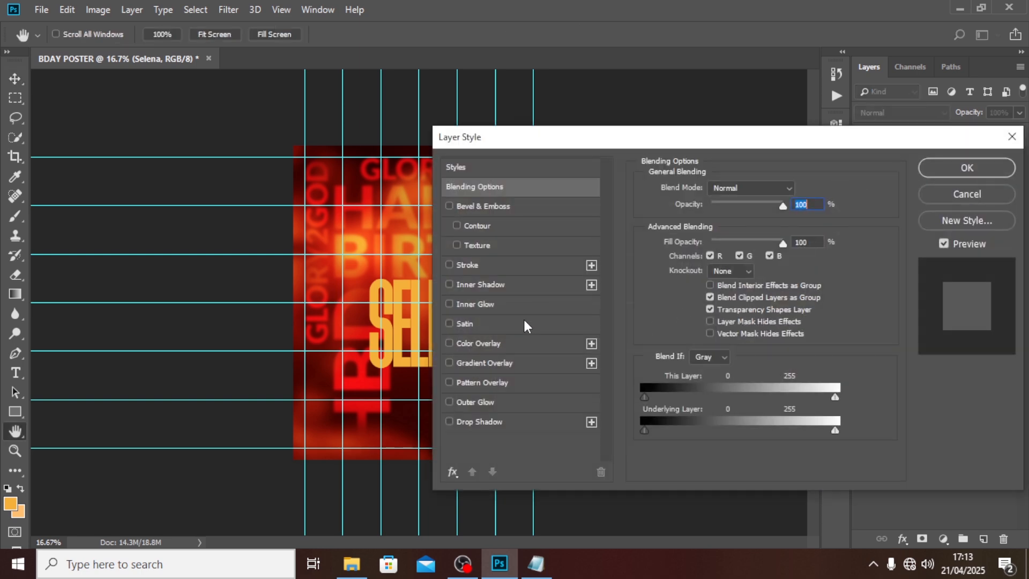
click(484, 363)
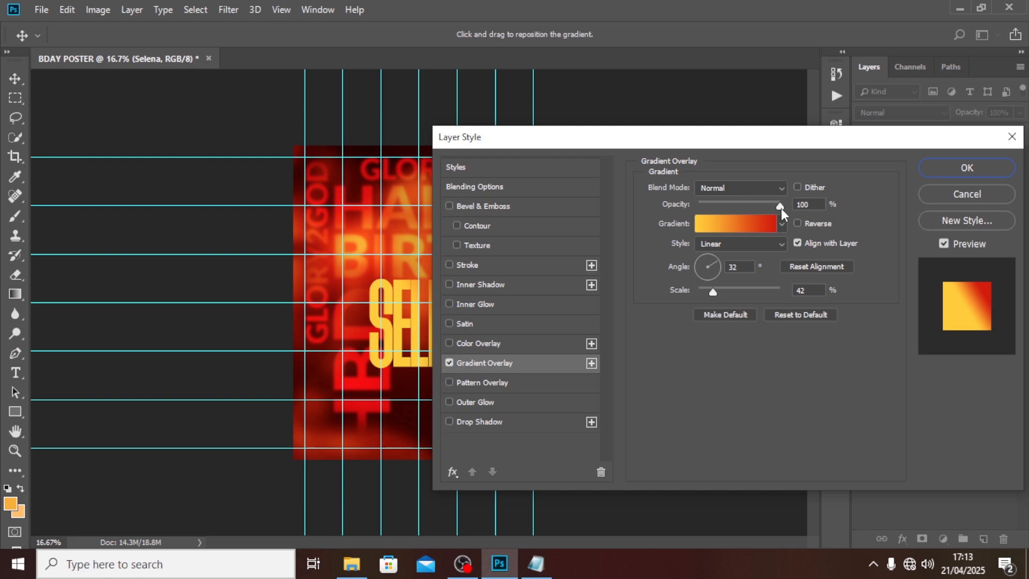
click(747, 223)
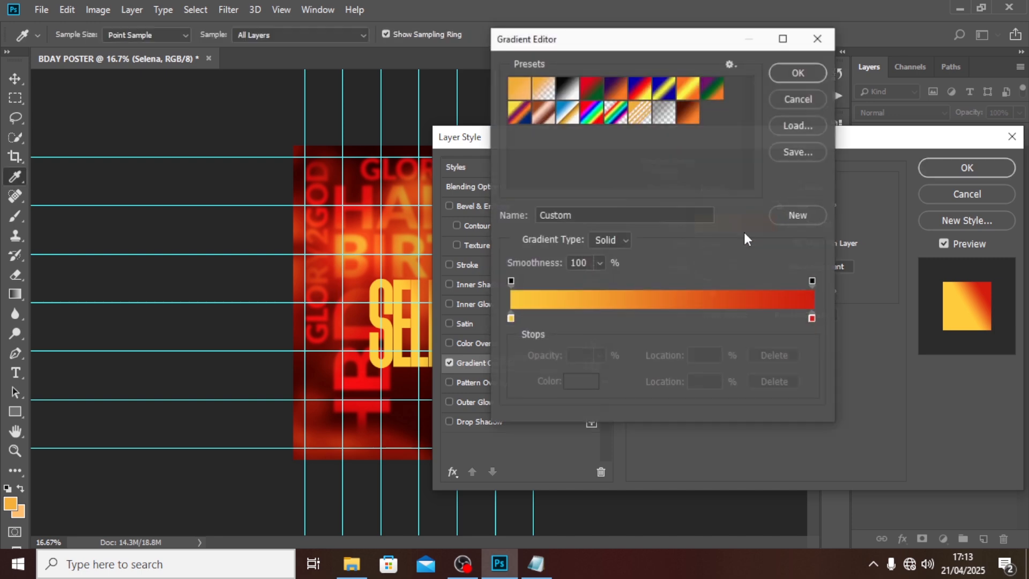
double_click(510, 319)
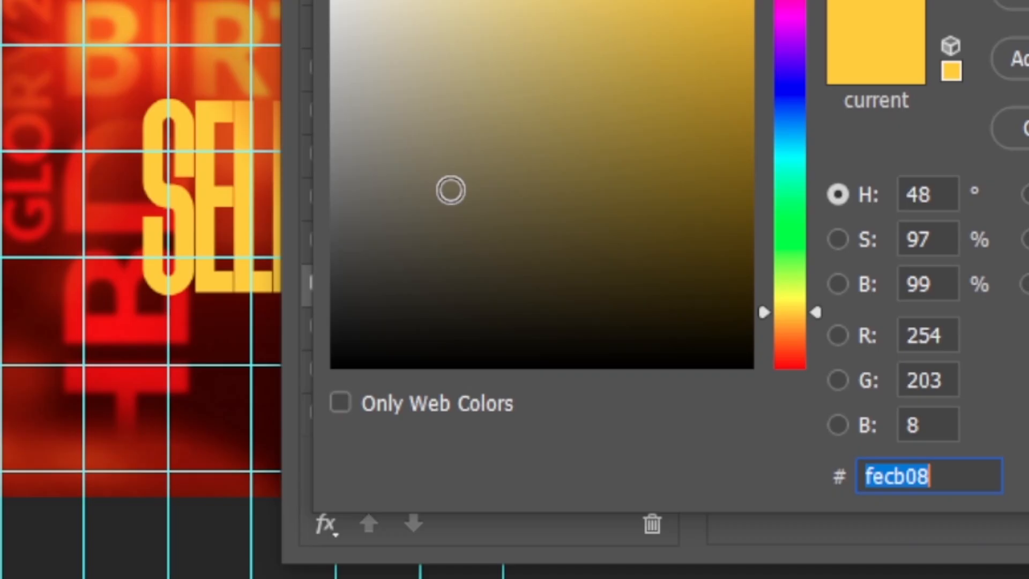
text(FF)
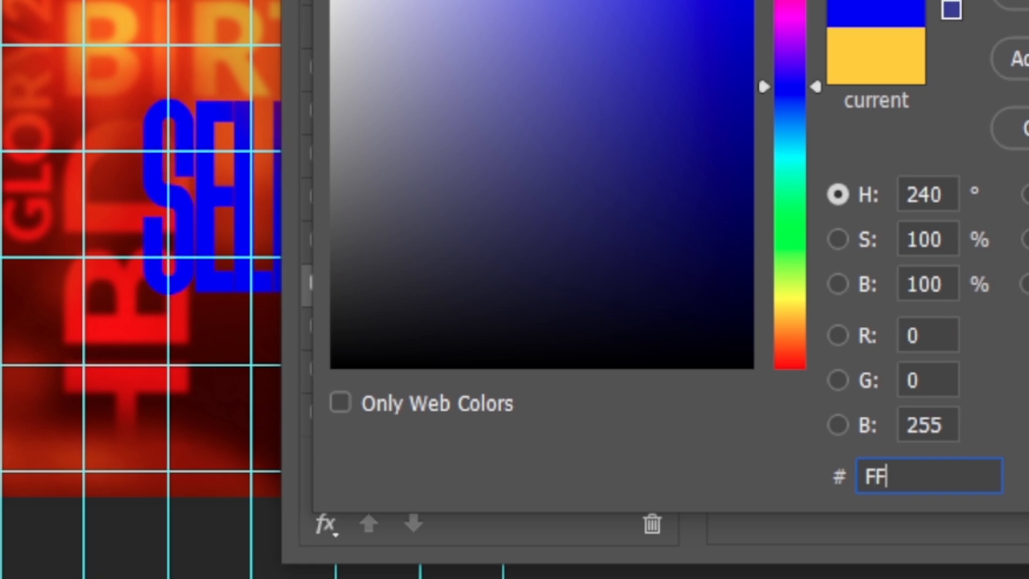
text(4800)
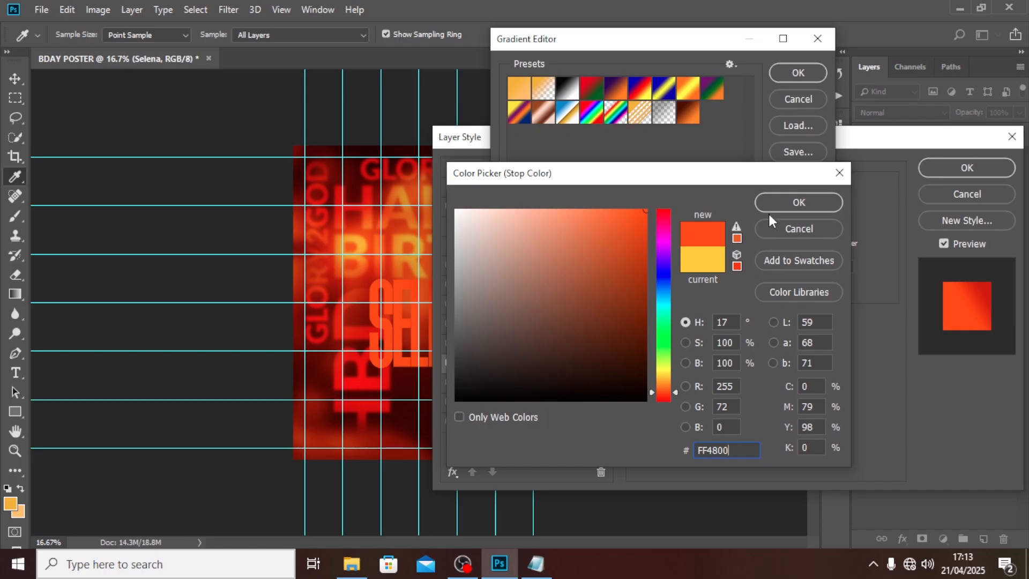
click(771, 200)
double_click(812, 319)
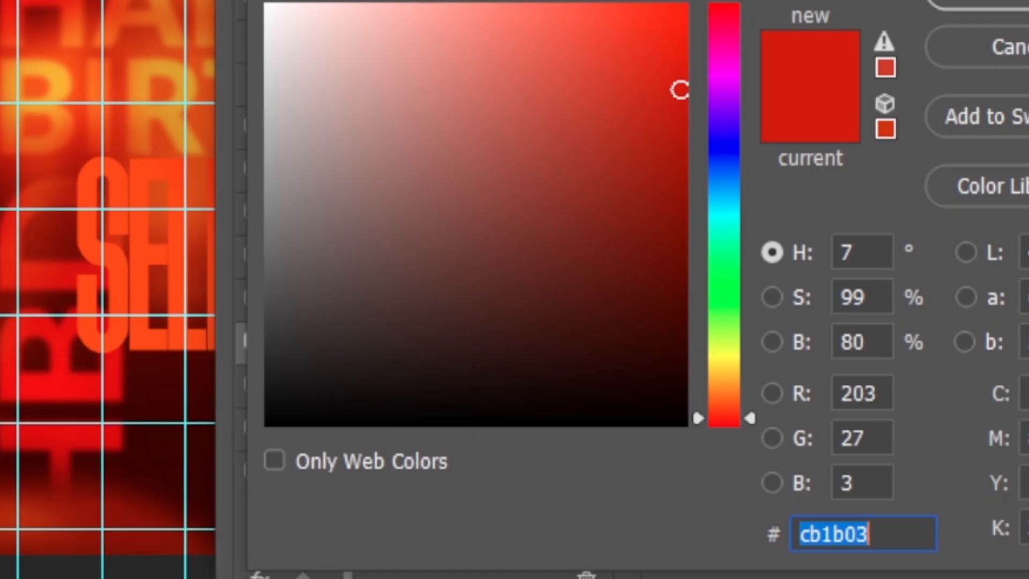
text(FFE)
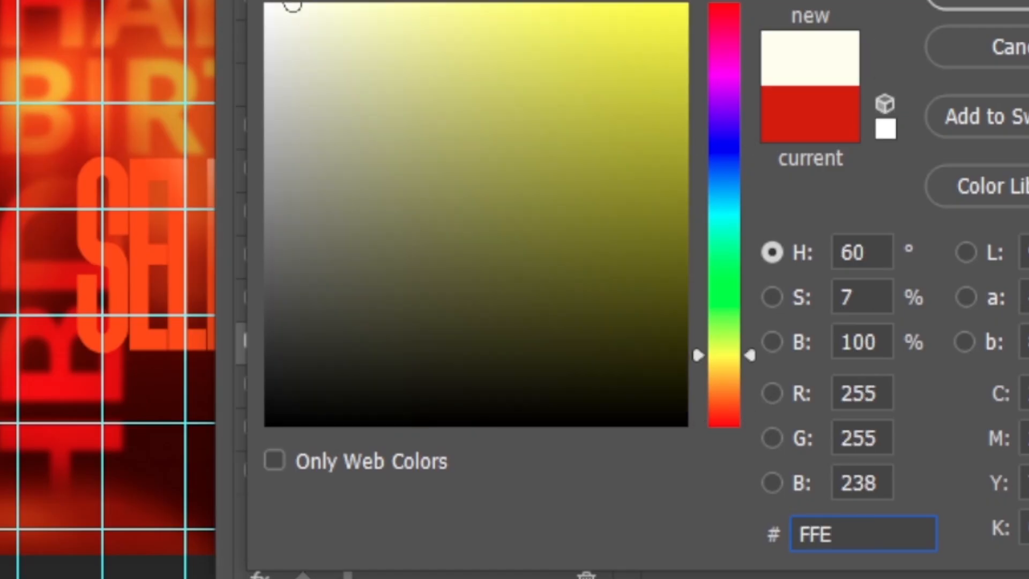
text(B)
text(09)
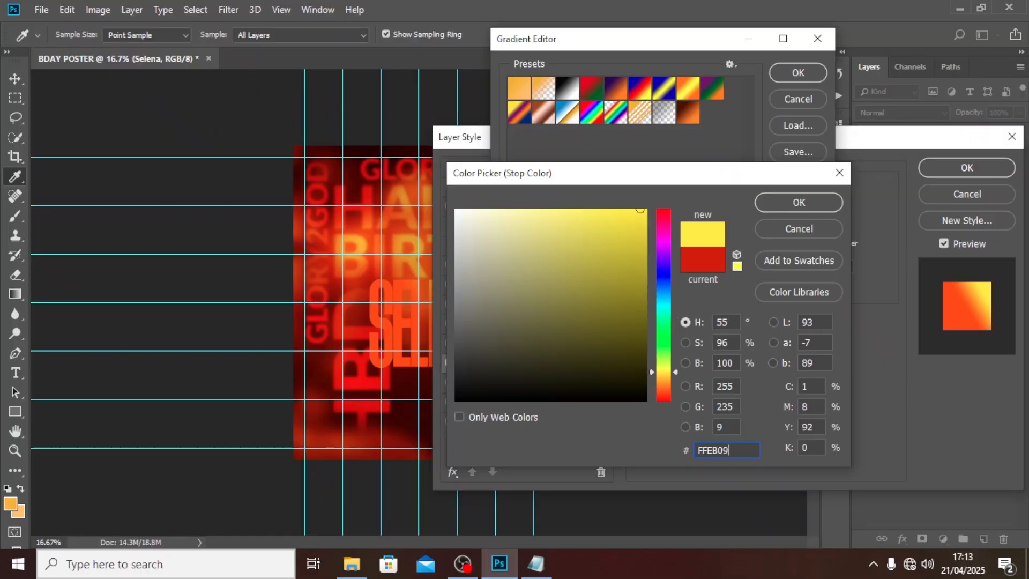
click(797, 204)
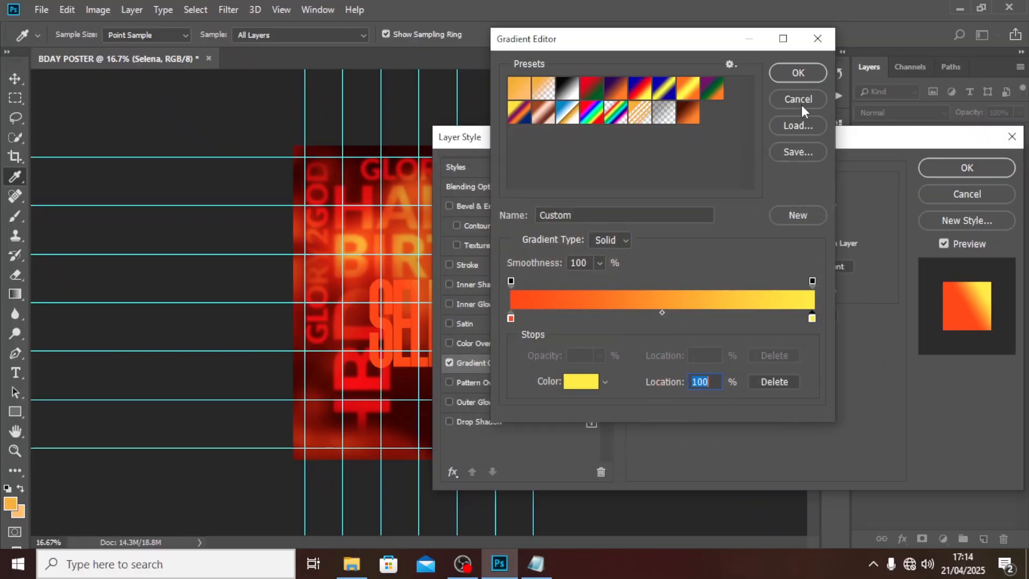
click(797, 72)
Step: Make the gradient linear, unaligned with the layer, 97° angle, 34% scale, reversed, and reposition it
drag(610, 144, 692, 132)
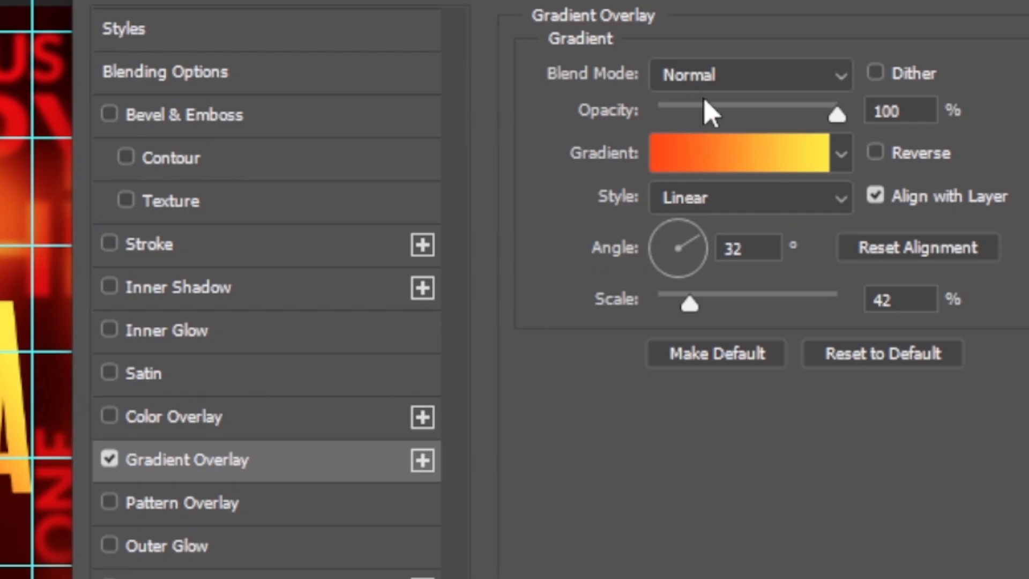
click(694, 210)
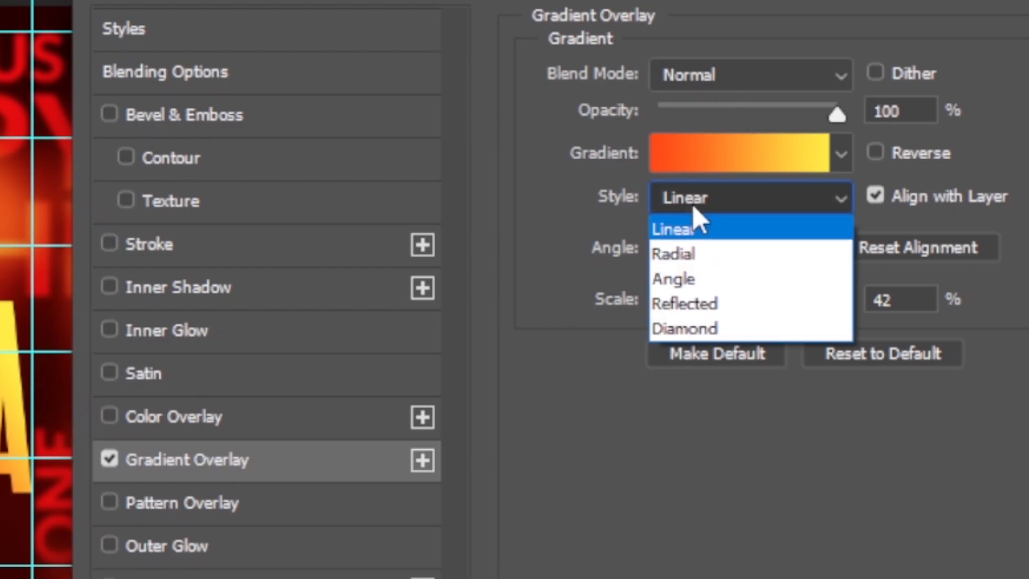
click(927, 220)
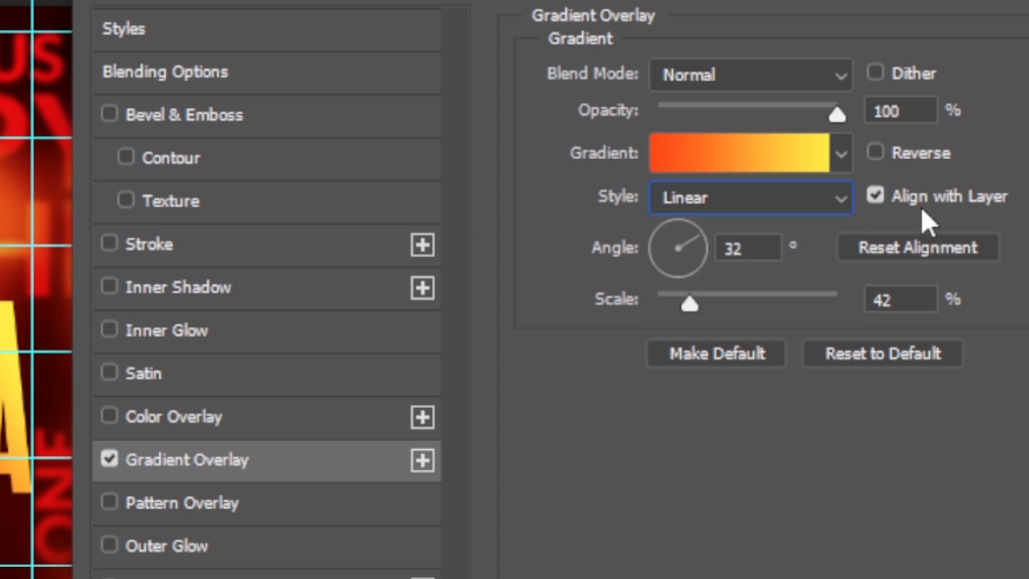
click(877, 198)
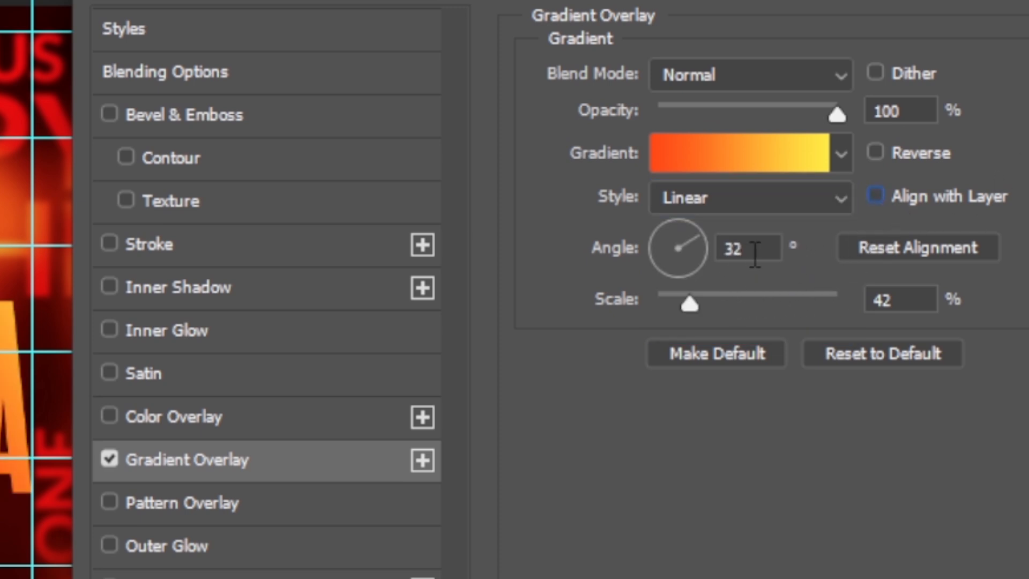
drag(753, 255, 690, 256)
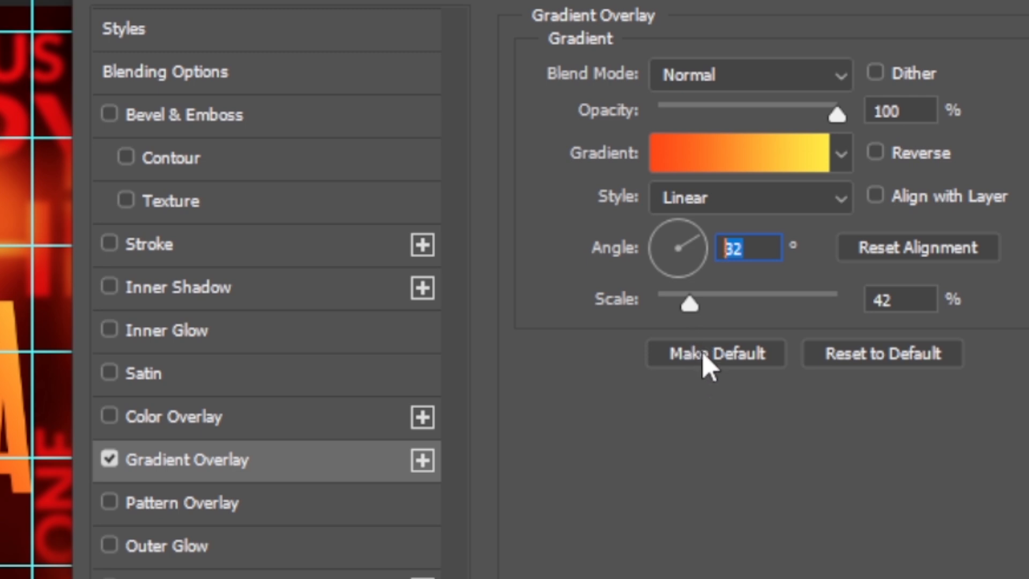
text(97)
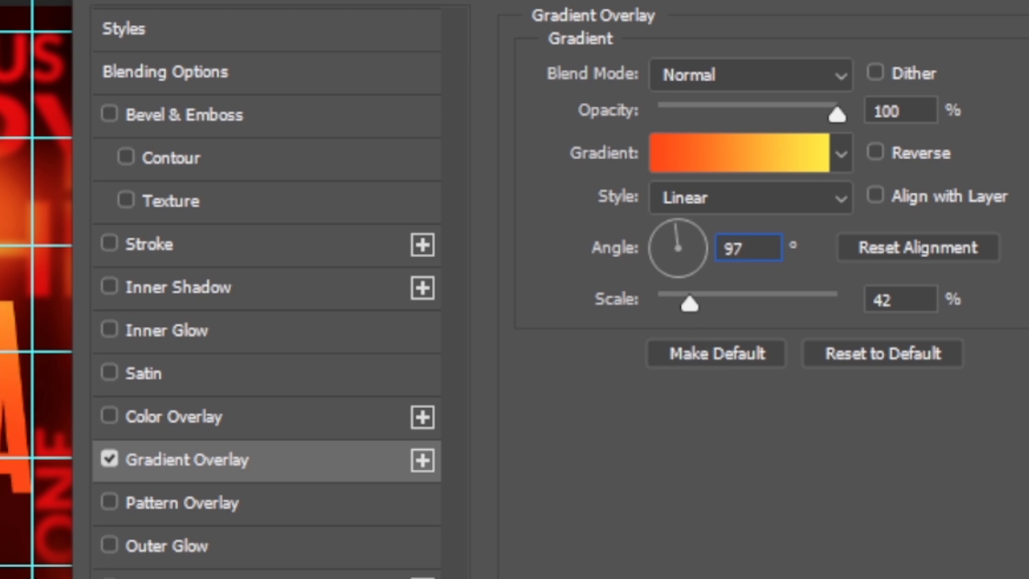
key(Tab)
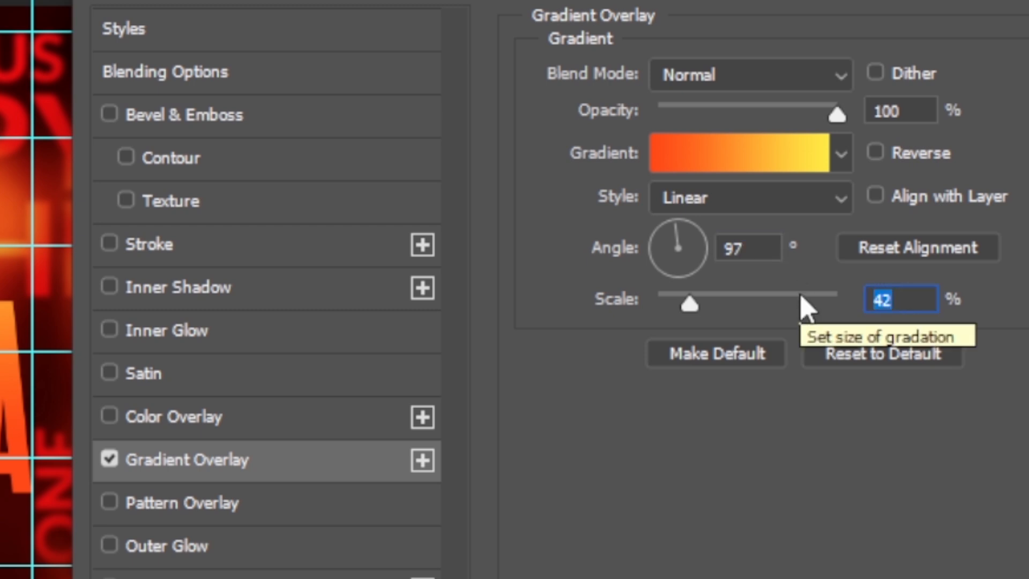
text(34)
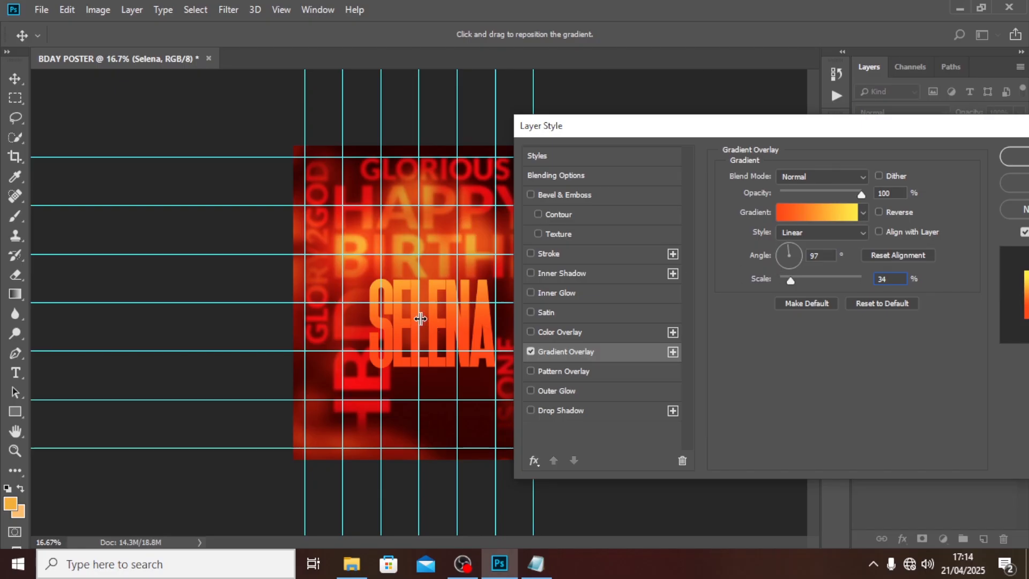
click(878, 212)
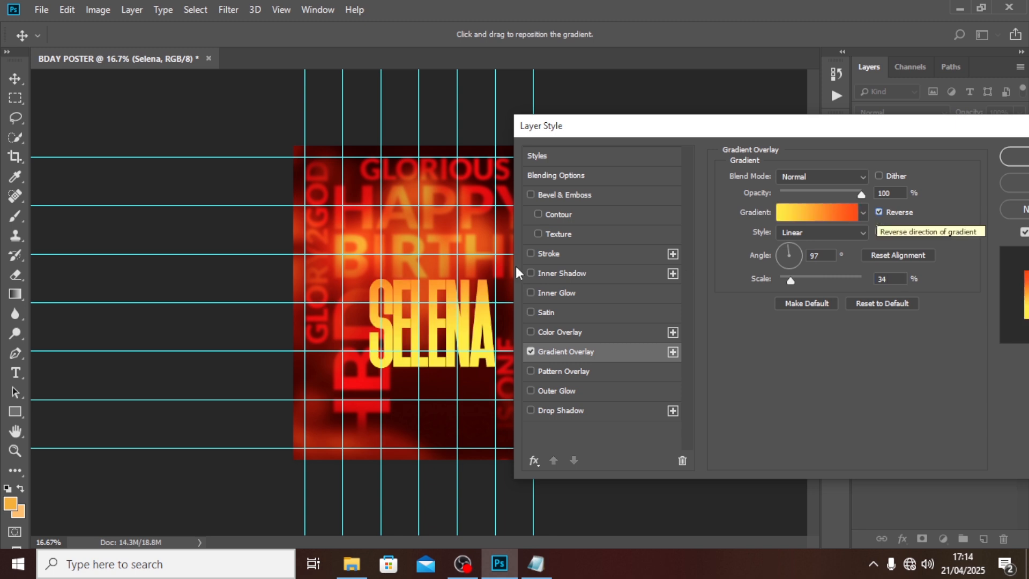
drag(453, 276, 460, 335)
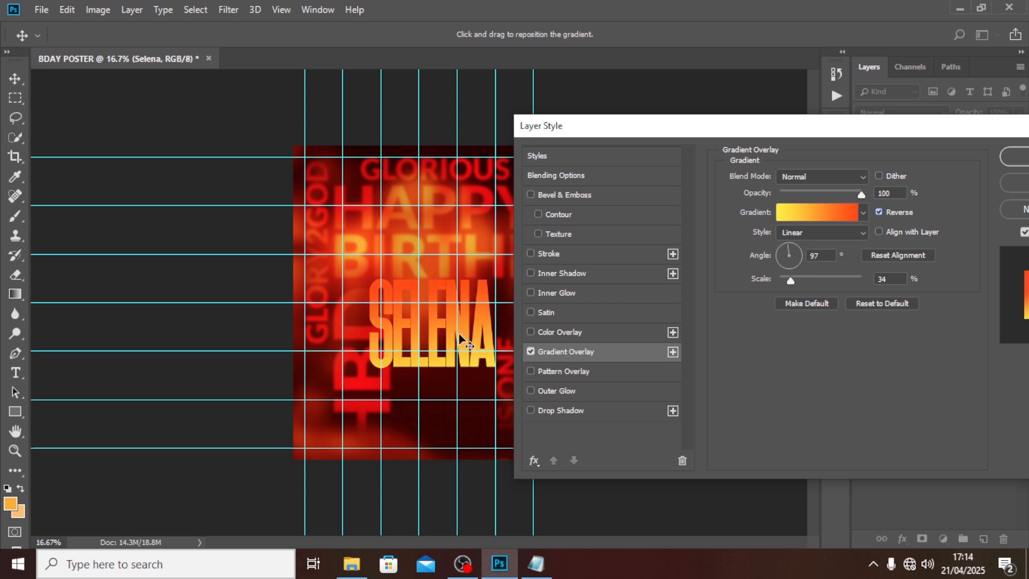
Step: Confirm the gradient overlay, set SELENA's letter tracking to 0, and collapse its effects list
click(1012, 163)
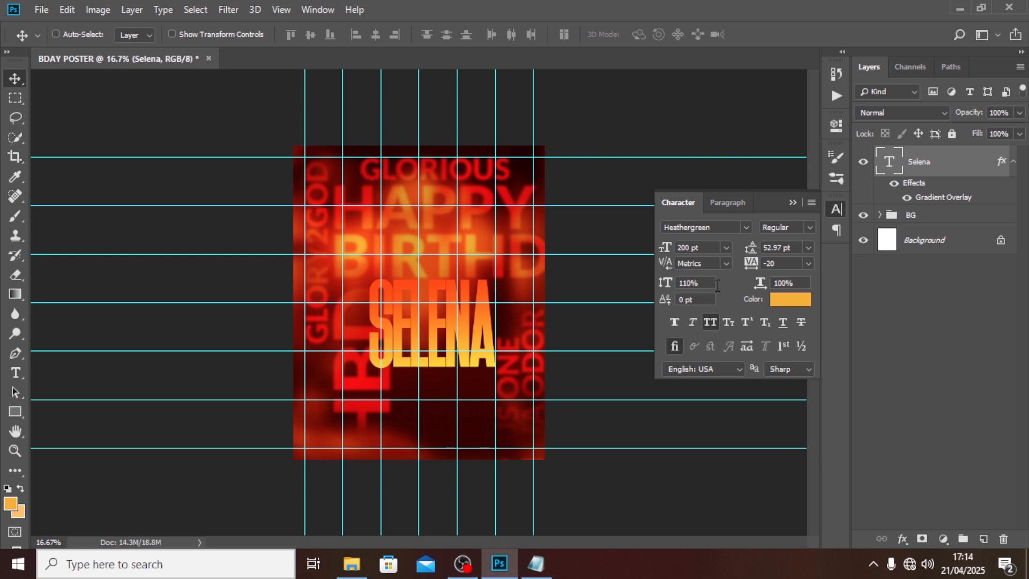
click(786, 265)
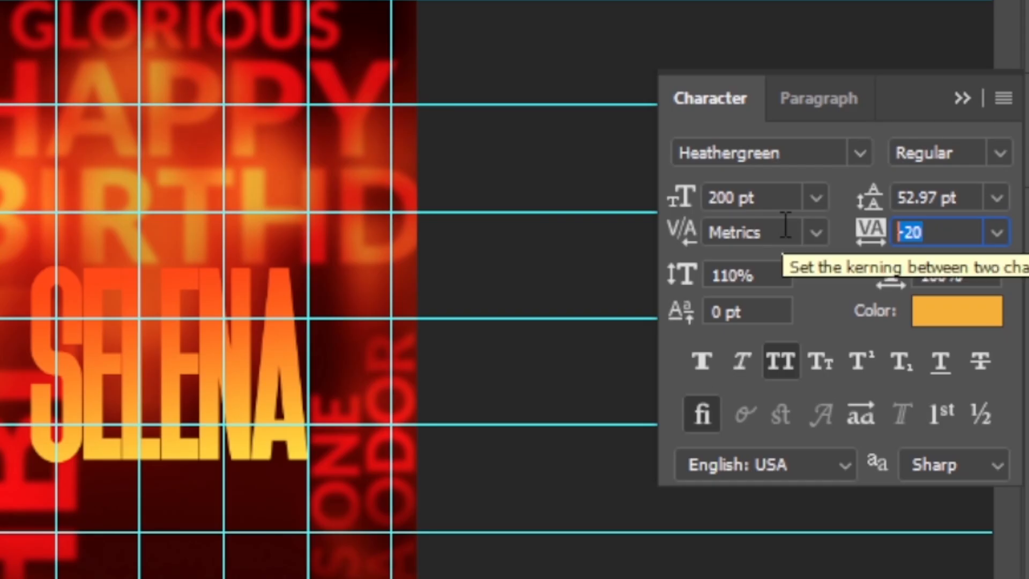
text(20)
key(Return)
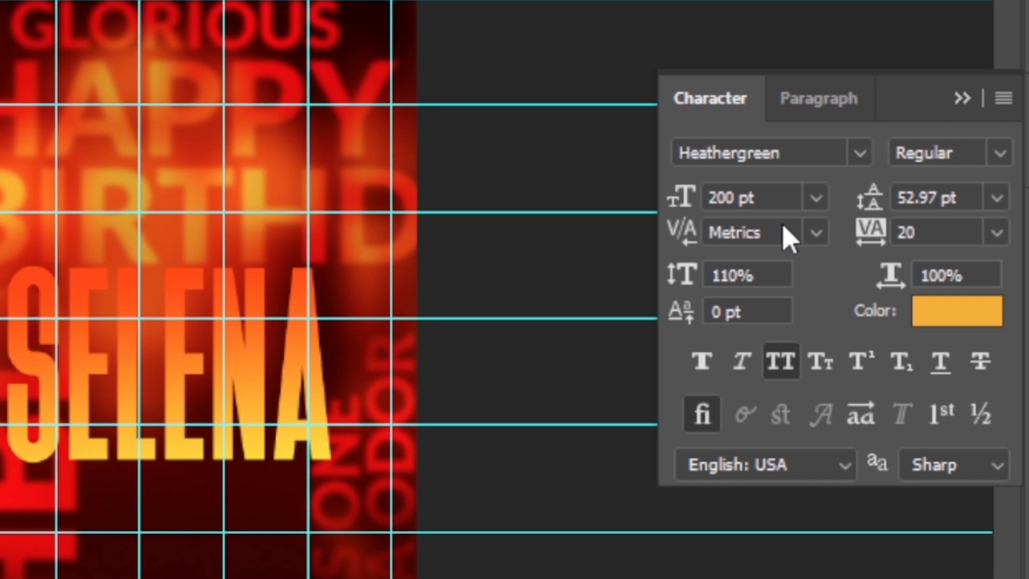
key(Tab)
text(0)
key(Return)
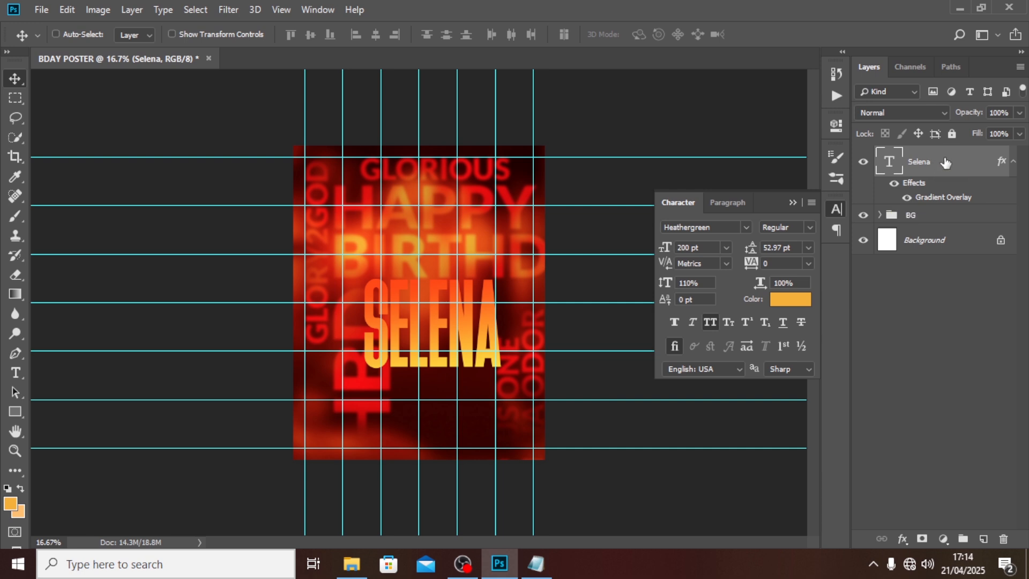
click(1013, 163)
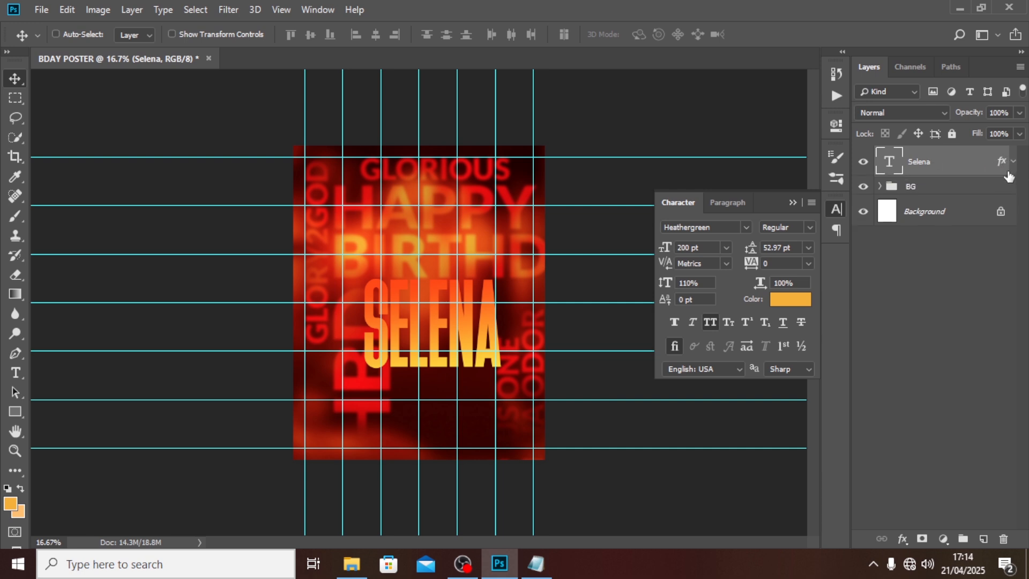
Step: Add a second text layer below SELENA containing the celebrant's full name pasted from the notes
key(t)
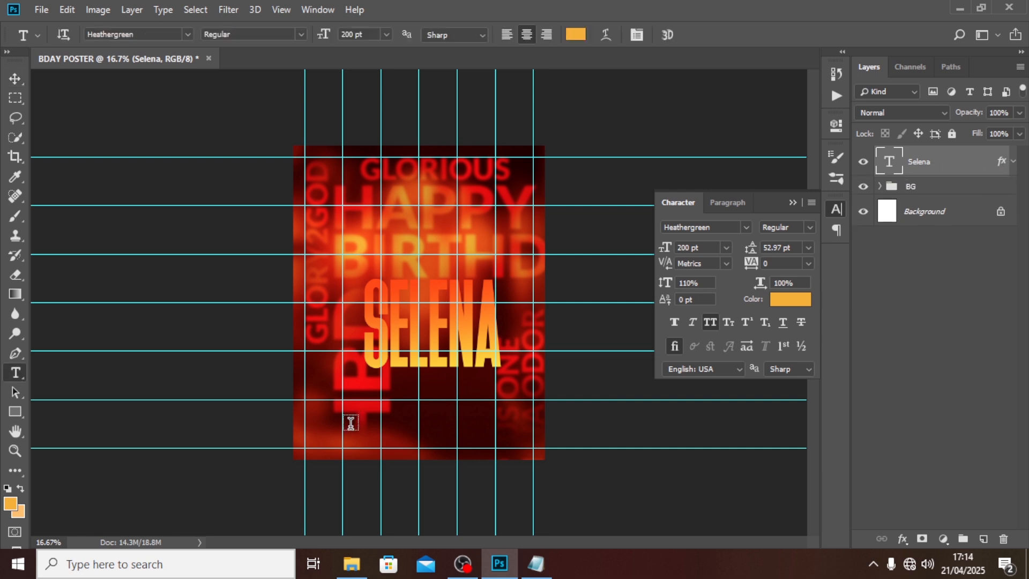
click(351, 429)
click(547, 575)
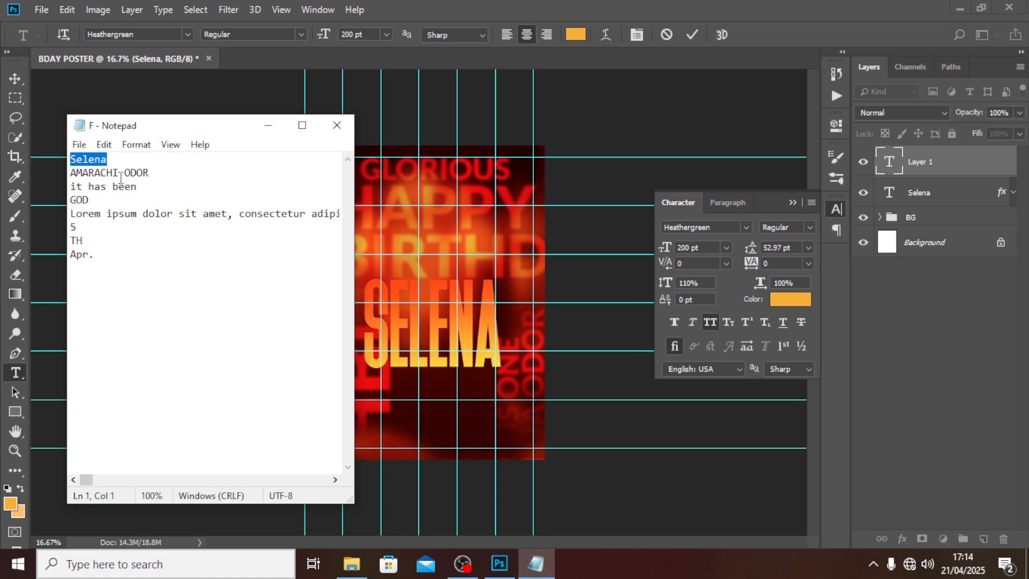
drag(158, 173, 55, 173)
key(ctrl+c)
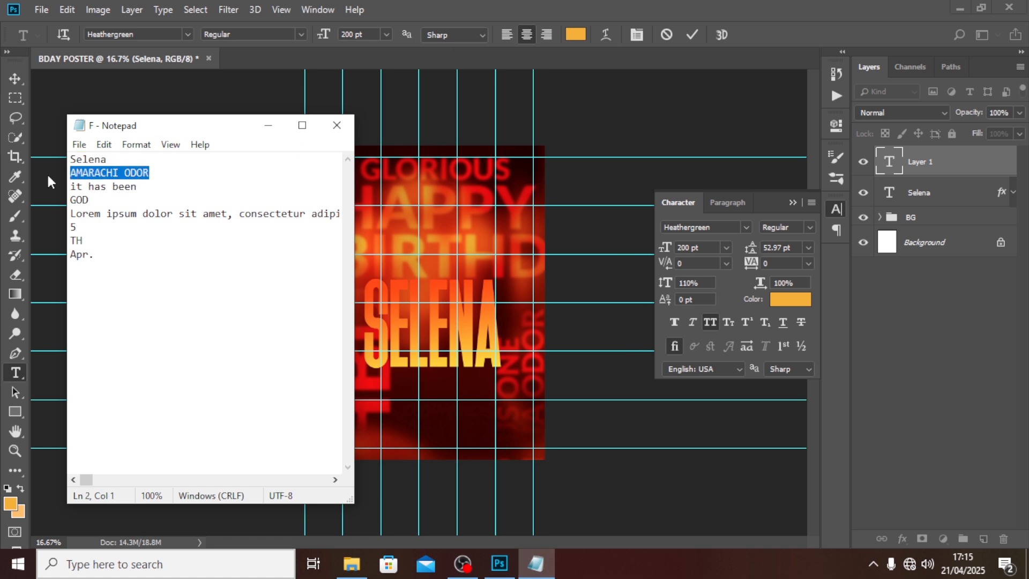
click(648, 1)
key(ctrl+v)
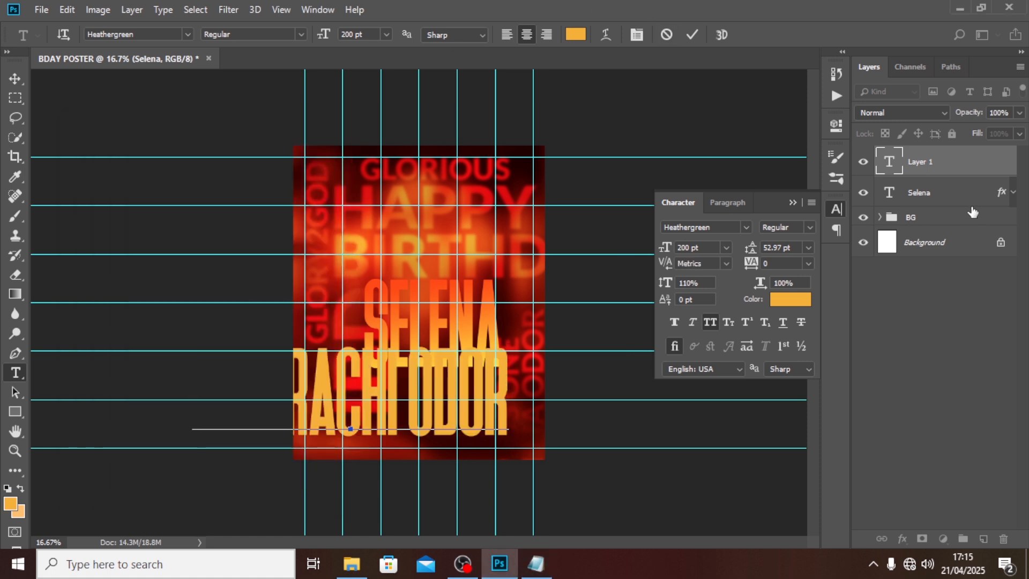
click(949, 170)
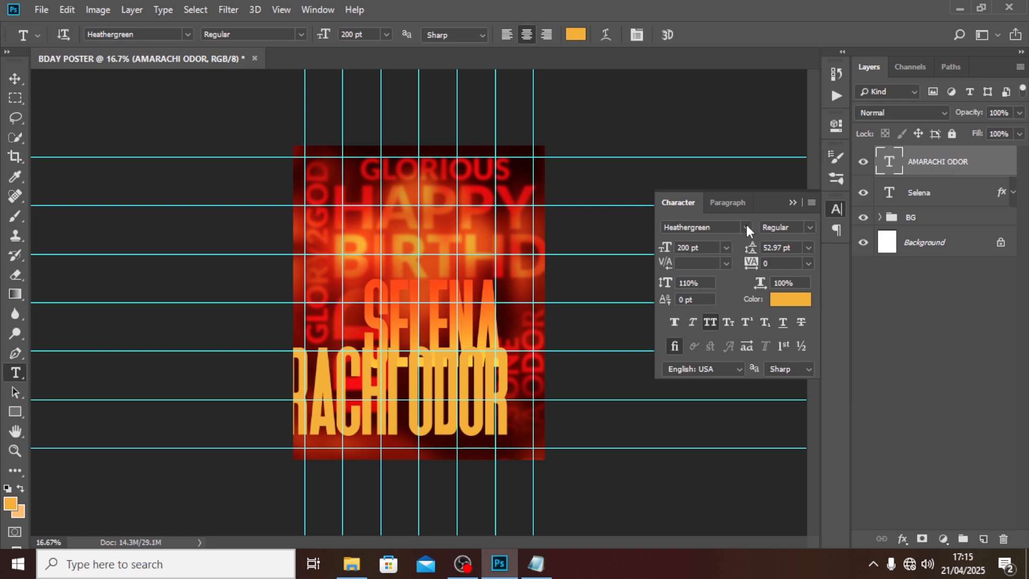
Step: Set the full-name text to Lato Black at 28 pt
click(735, 226)
text(L)
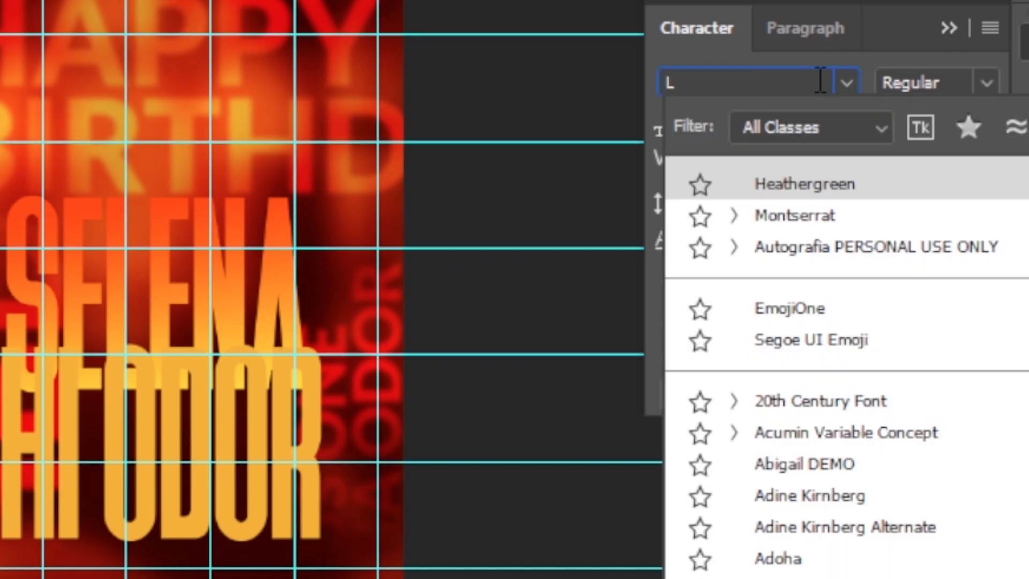
text(ATO)
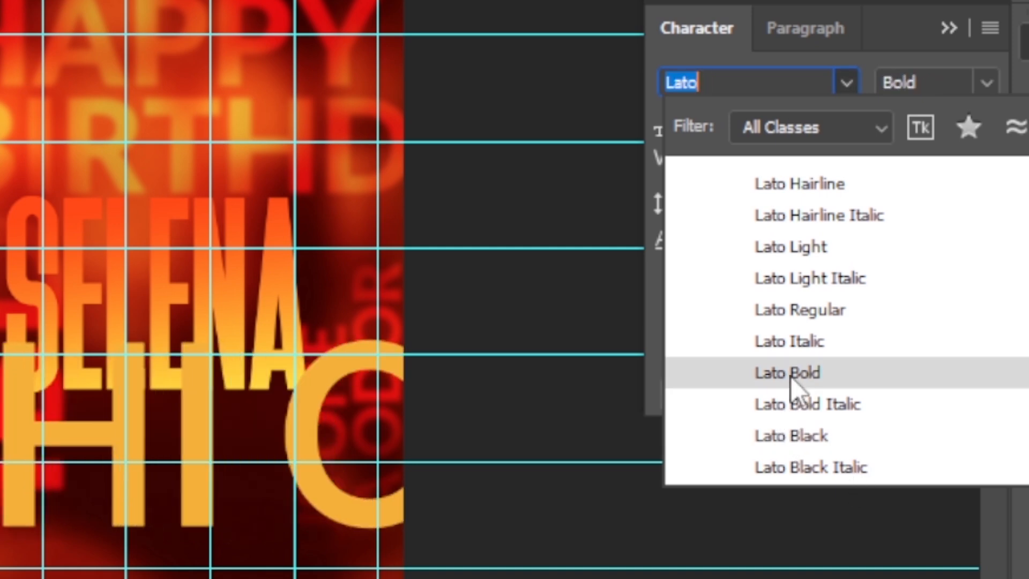
click(789, 437)
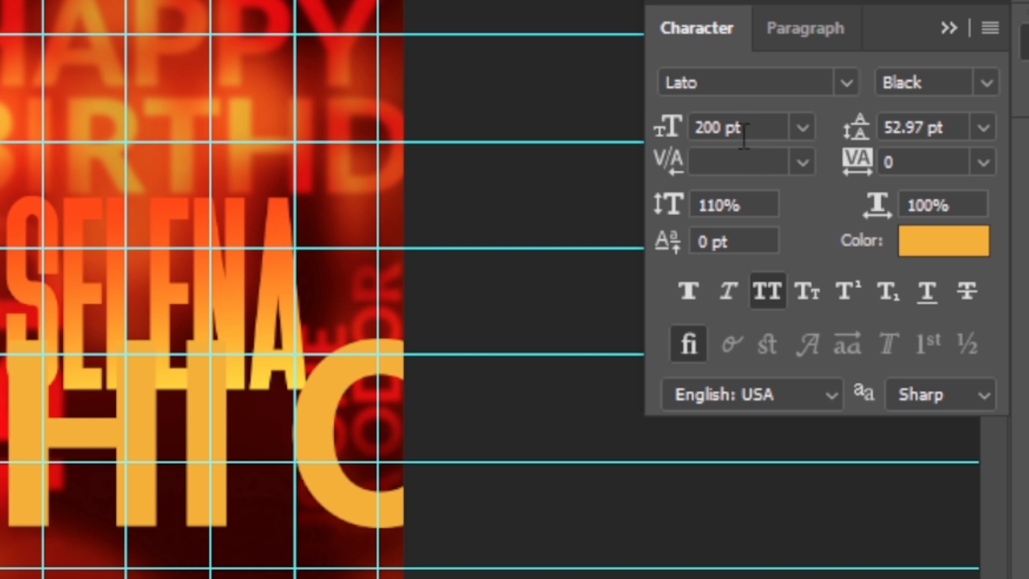
drag(745, 129, 588, 119)
text(2)
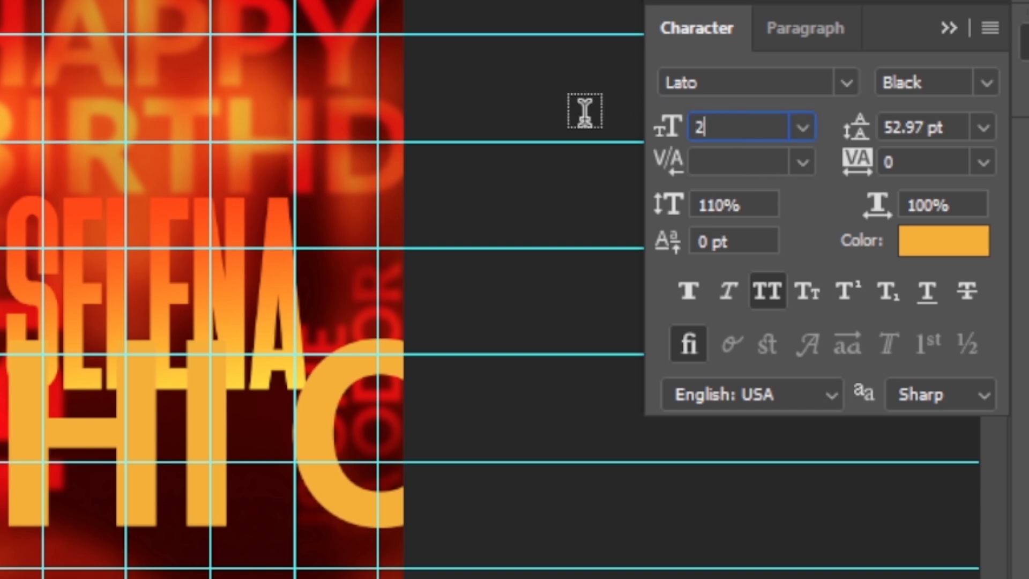
text(8)
key(Return)
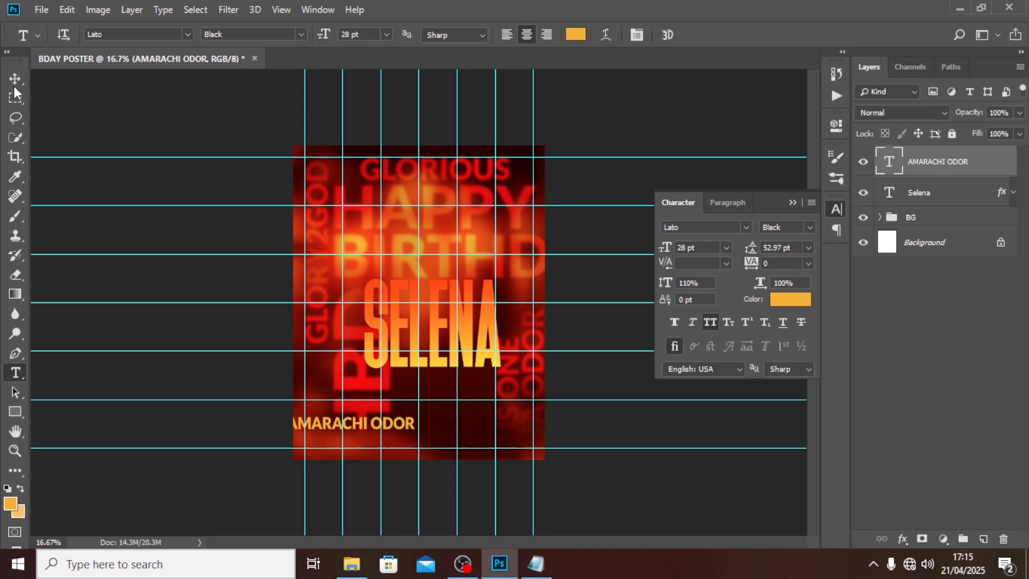
Step: Move the full-name line up above SELENA and nudge it slightly left
click(15, 79)
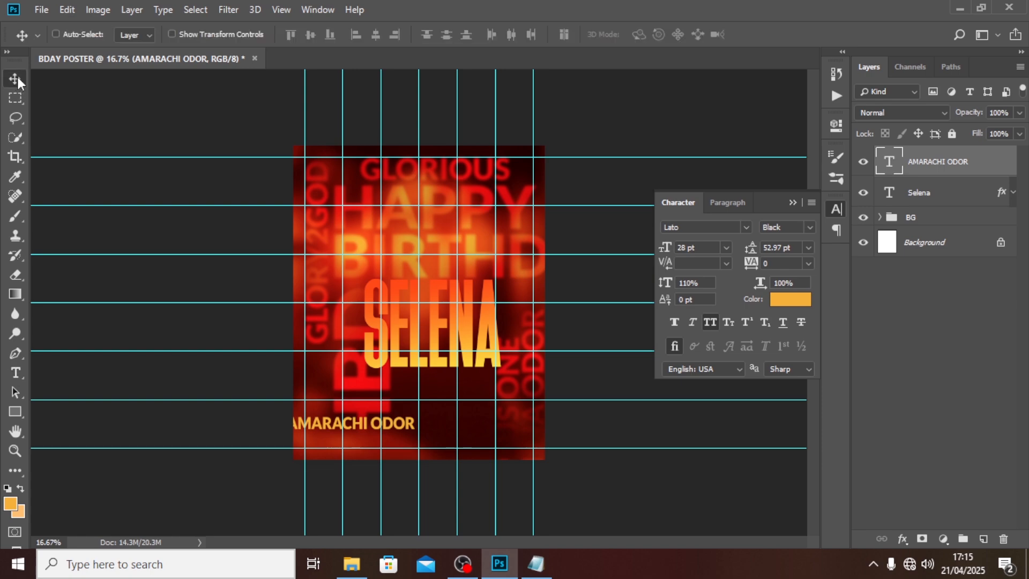
drag(379, 437, 455, 276)
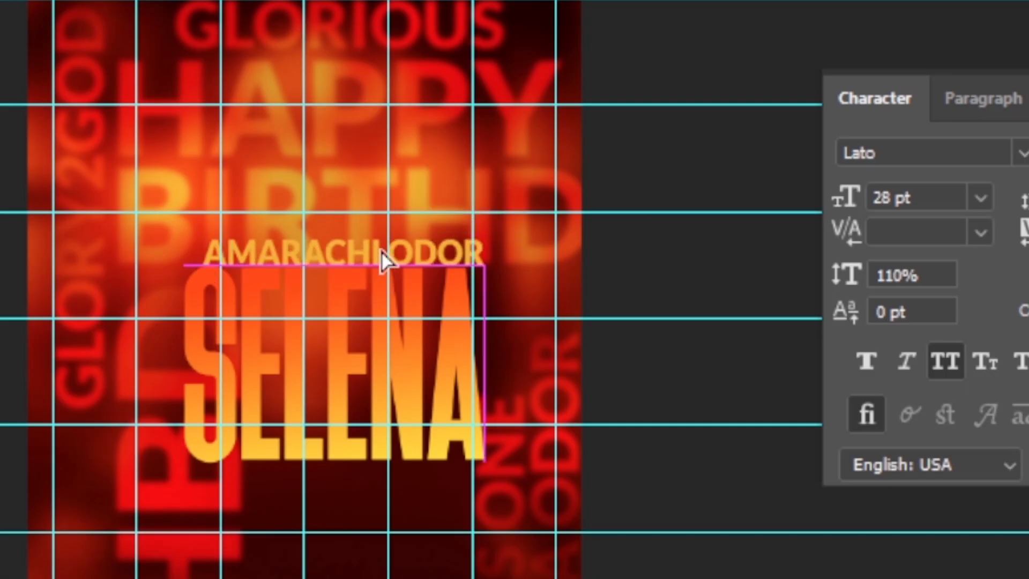
key(Up)
key(Up)
key(Up)
key(Up)
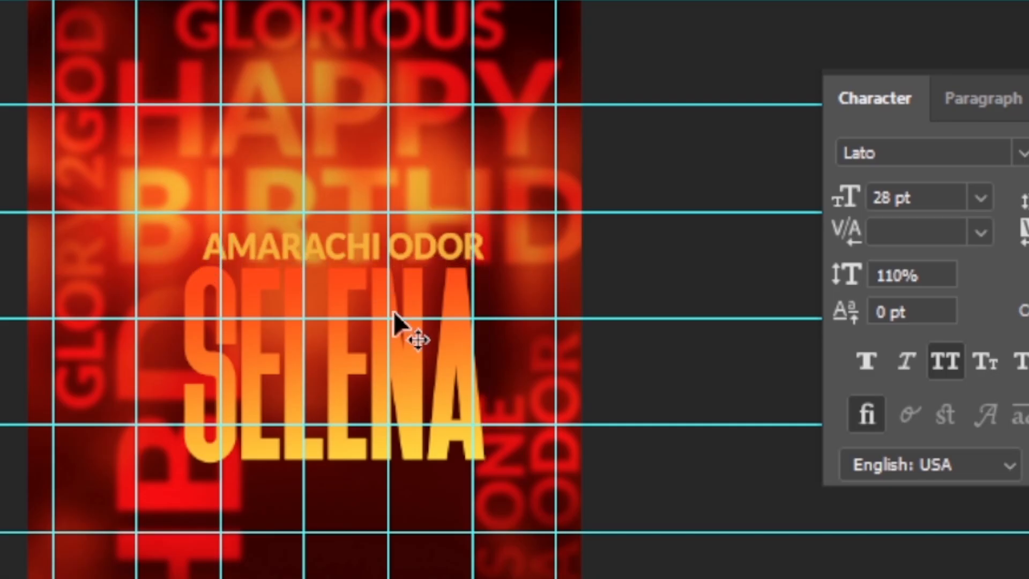
key(ctrl+t)
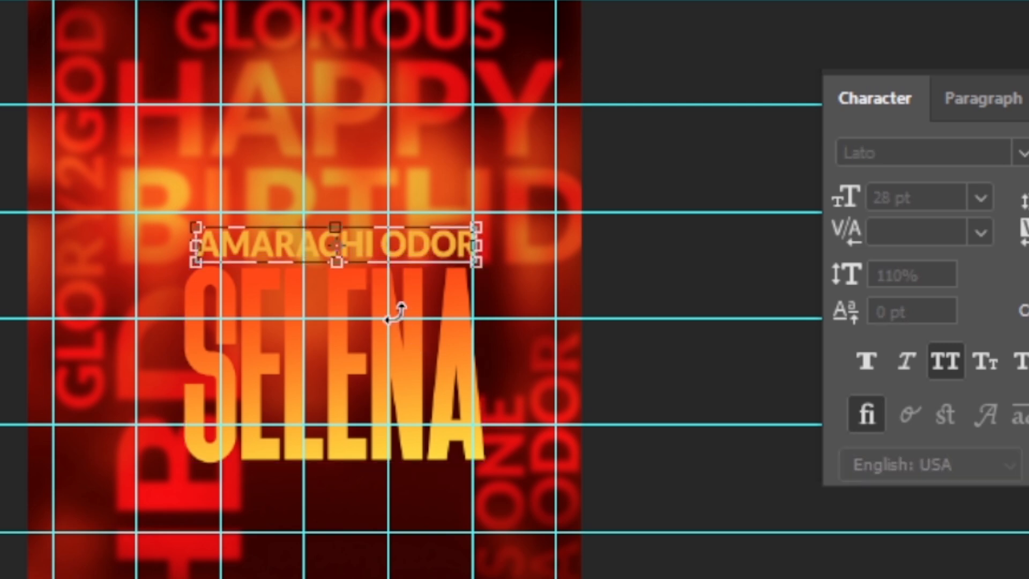
key(Return)
key(Left)
key(Left)
key(Left)
key(Left)
key(Left)
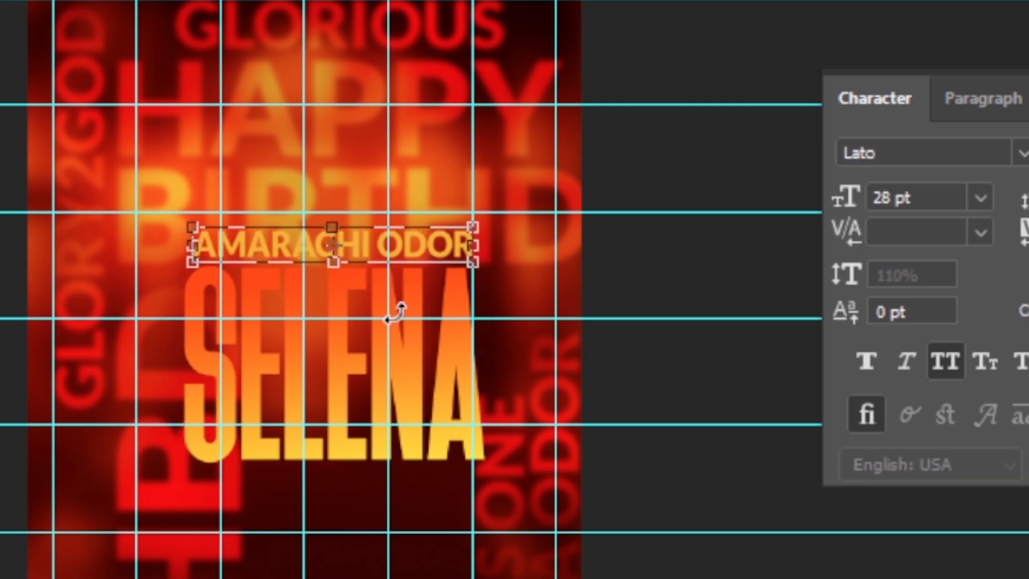
key(Left)
key(Left)
key(Left)
key(Left)
key(Left)
key(Left)
key(Left)
key(Left)
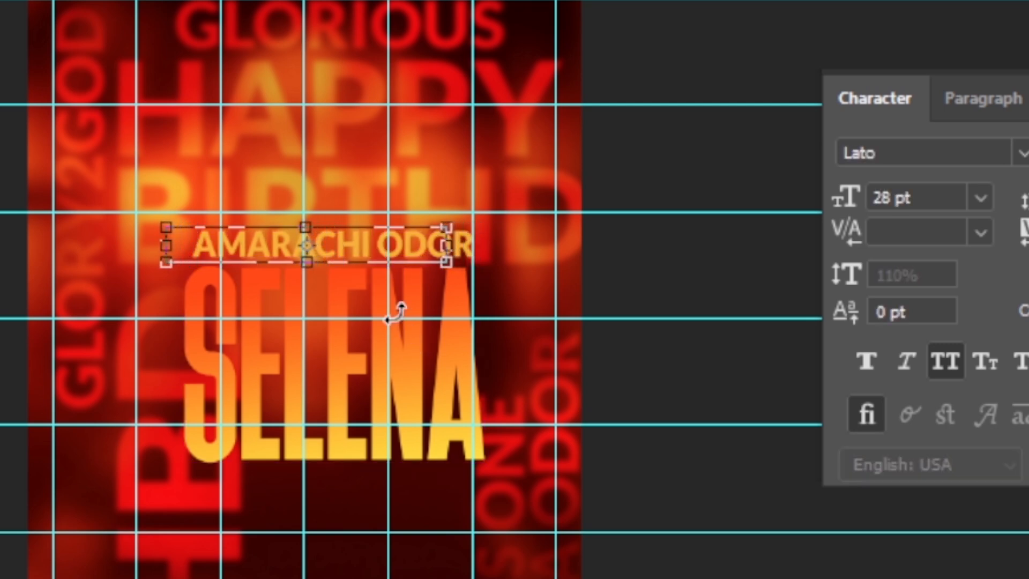
key(Return)
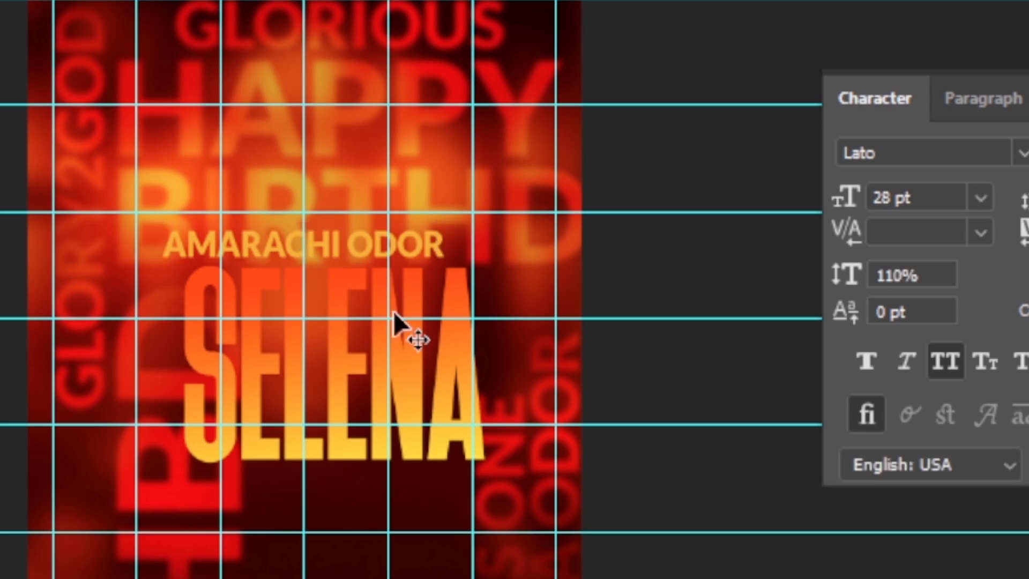
Step: Nudge the big gradient SELENA slightly to the left
click(935, 191)
key(ctrl+t)
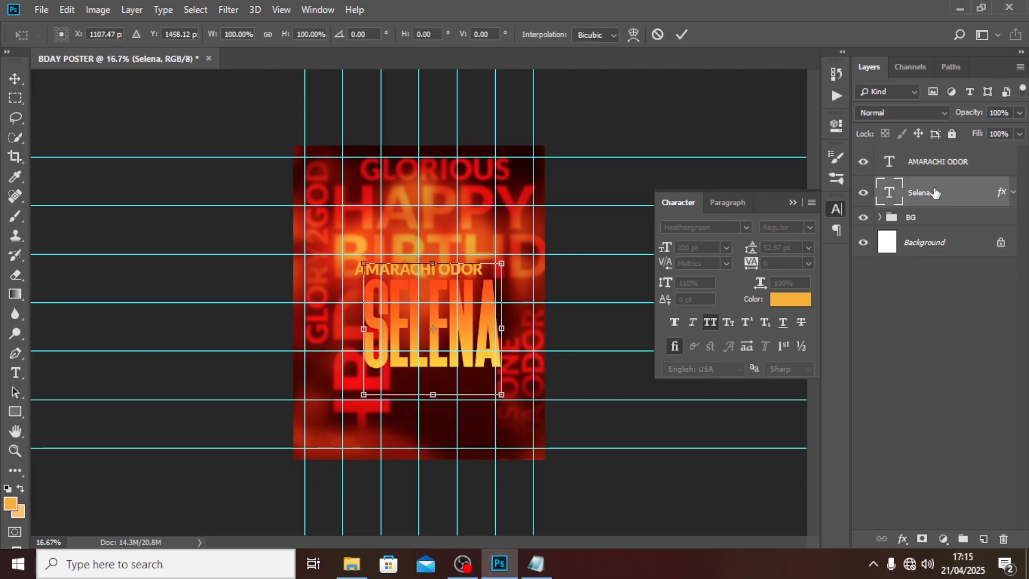
key(Left)
key(Left)
key(Left)
key(Left)
key(Left)
key(Left)
key(Left)
key(Left)
key(Left)
key(Left)
key(Left)
key(Left)
key(Left)
key(Left)
key(Left)
key(Left)
key(Left)
key(Left)
key(Left)
key(Left)
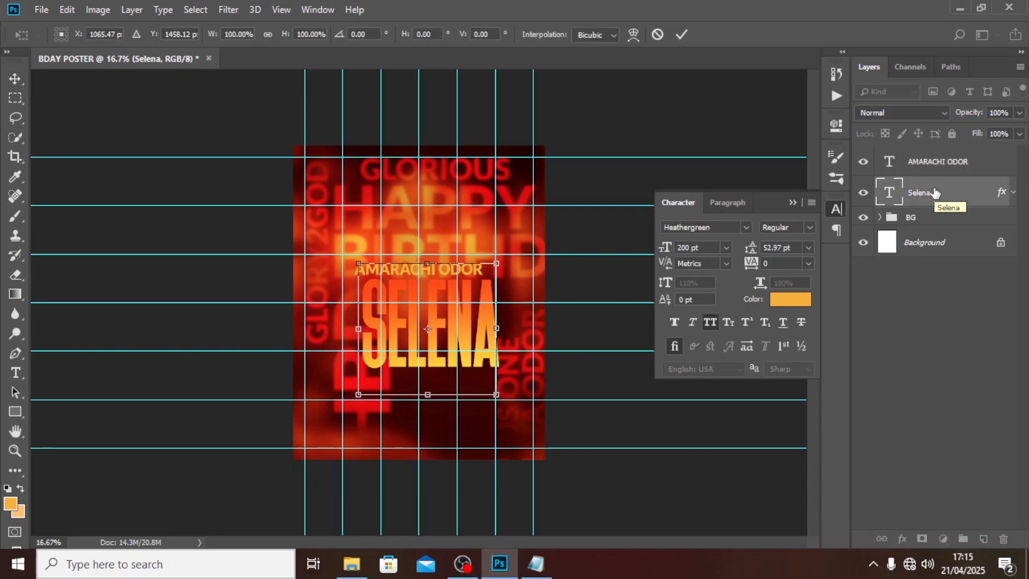
key(Left)
key(Left)
key(Left)
key(Left)
key(Left)
key(Left)
key(Left)
key(Left)
key(Left)
key(Left)
key(Left)
key(Left)
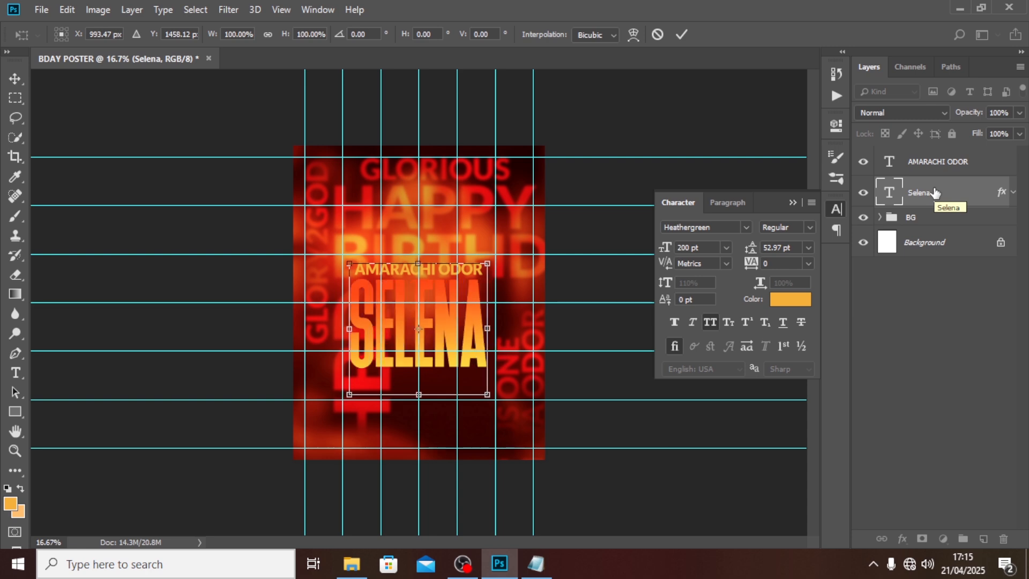
key(Return)
Step: Hide the guides and colour the full-name line white (#ffffff)
key(ctrl+semicolon)
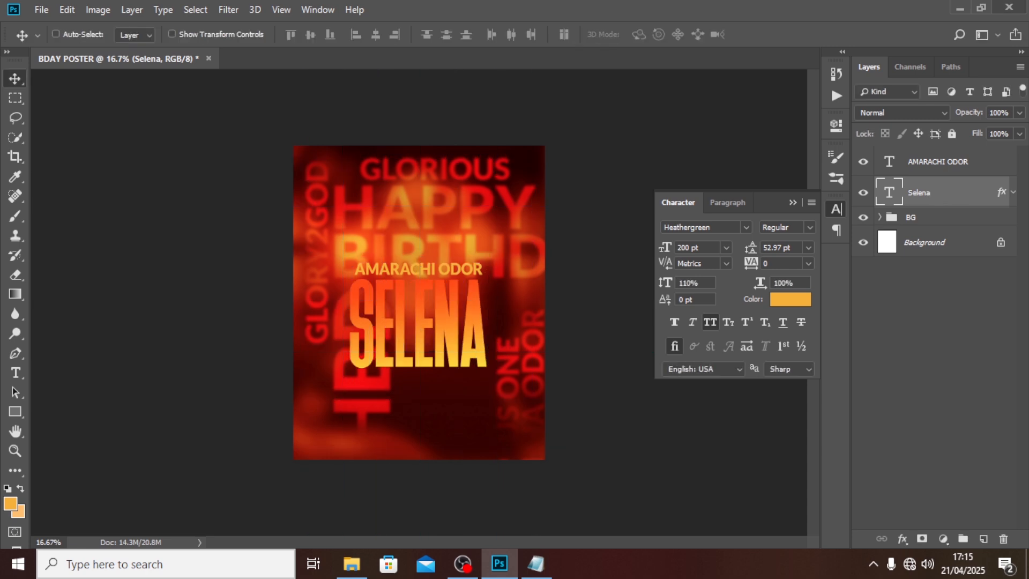
click(917, 170)
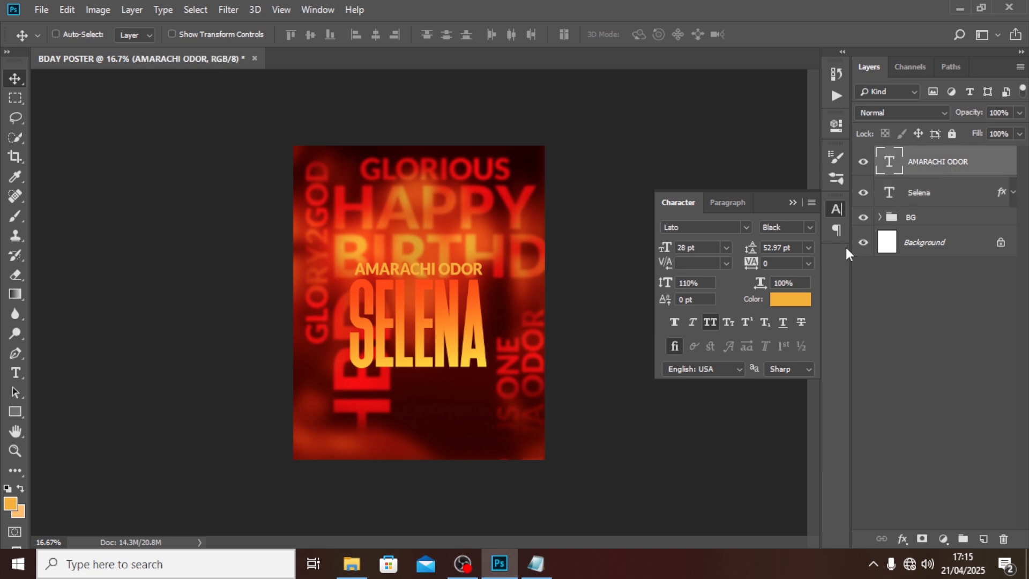
click(788, 301)
text(ffffff)
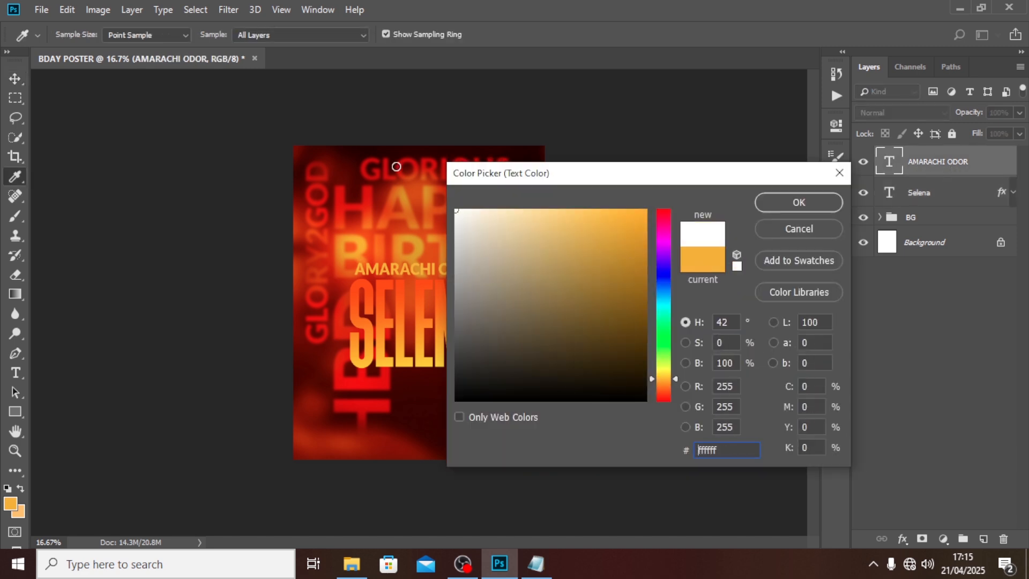
click(793, 199)
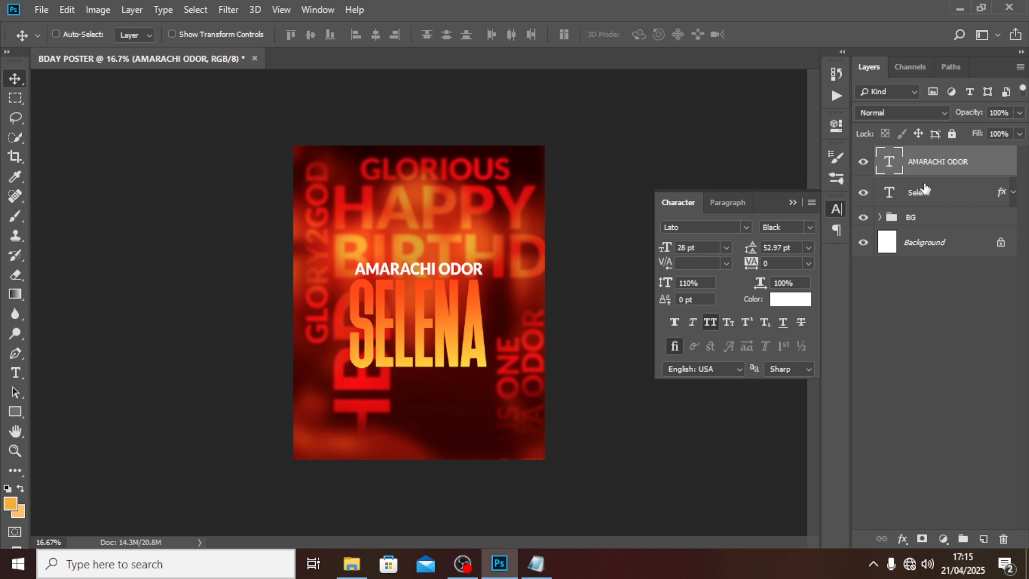
Step: Paste the first name Selena from the notes as a new text layer near the poster bottom
key(t)
click(536, 564)
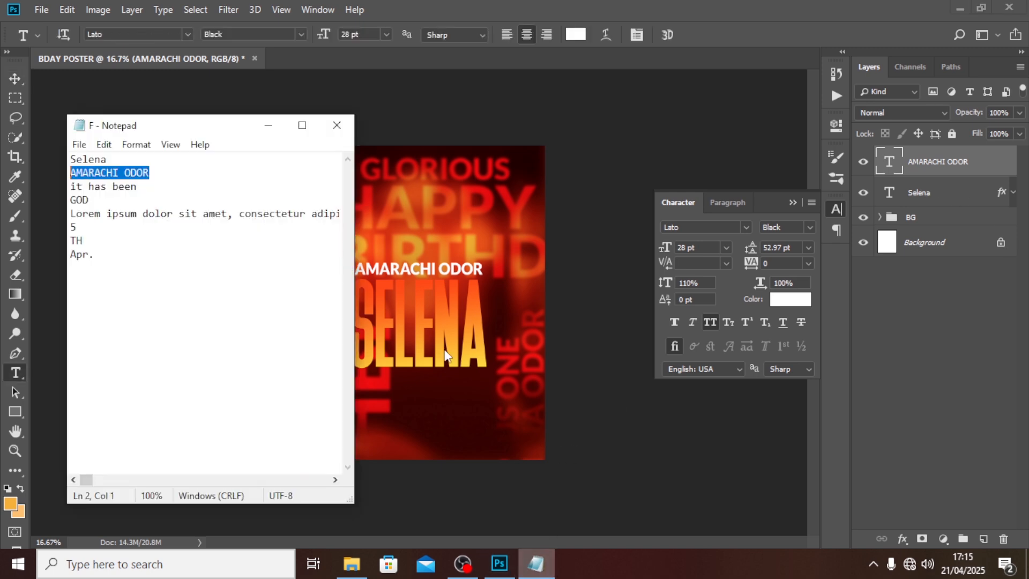
double_click(99, 159)
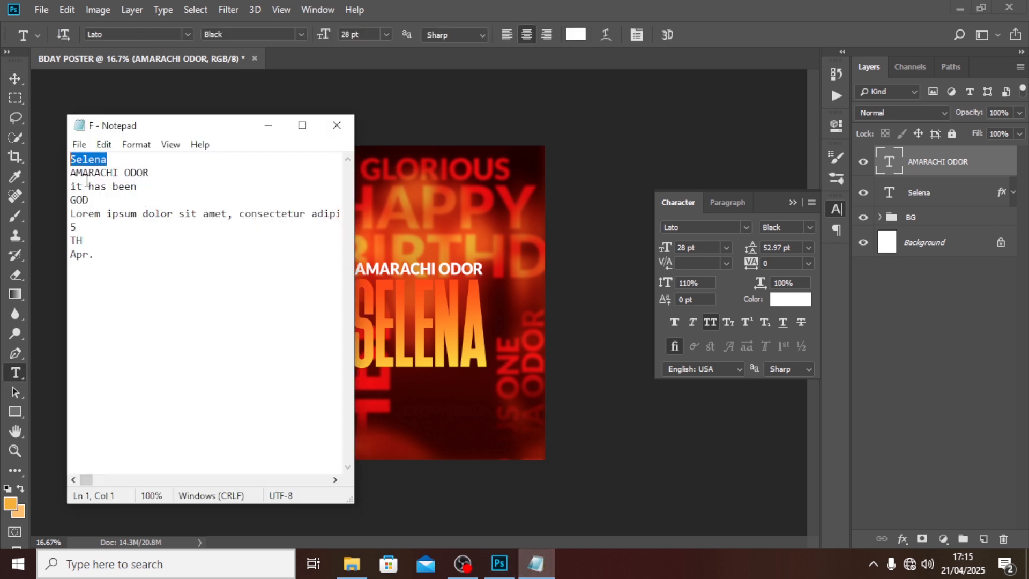
click(877, 297)
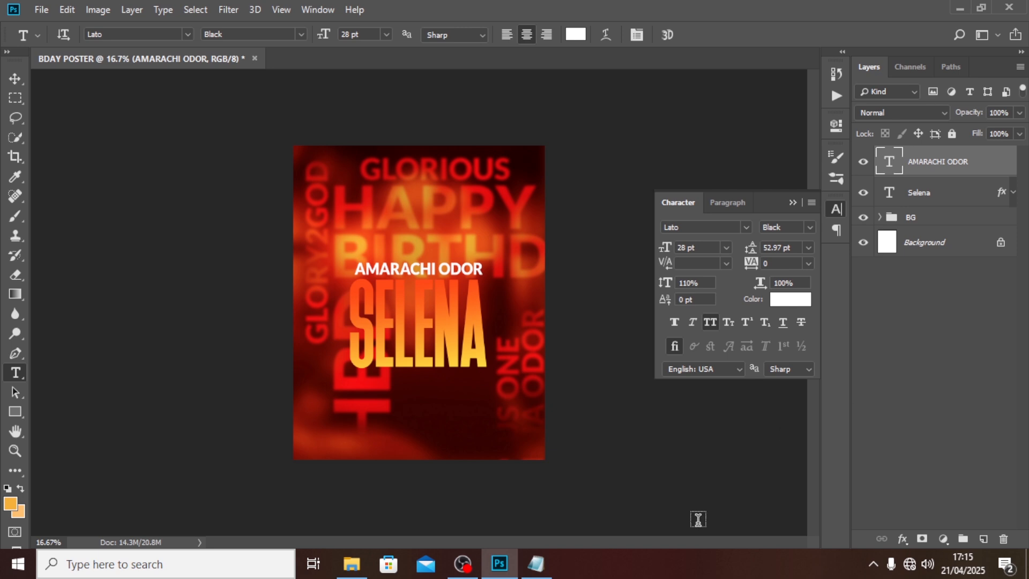
click(390, 413)
text(SELENA)
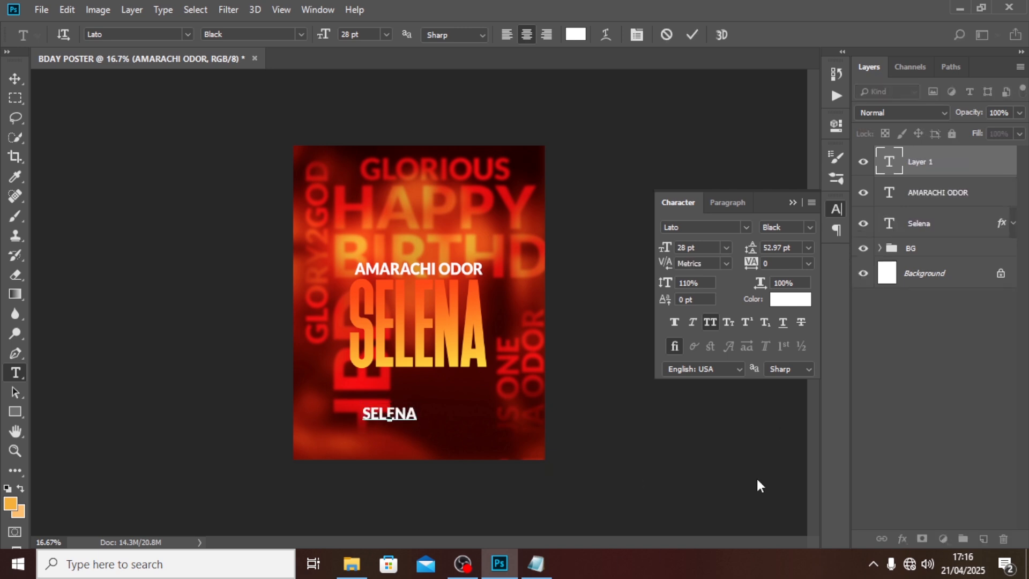
click(942, 168)
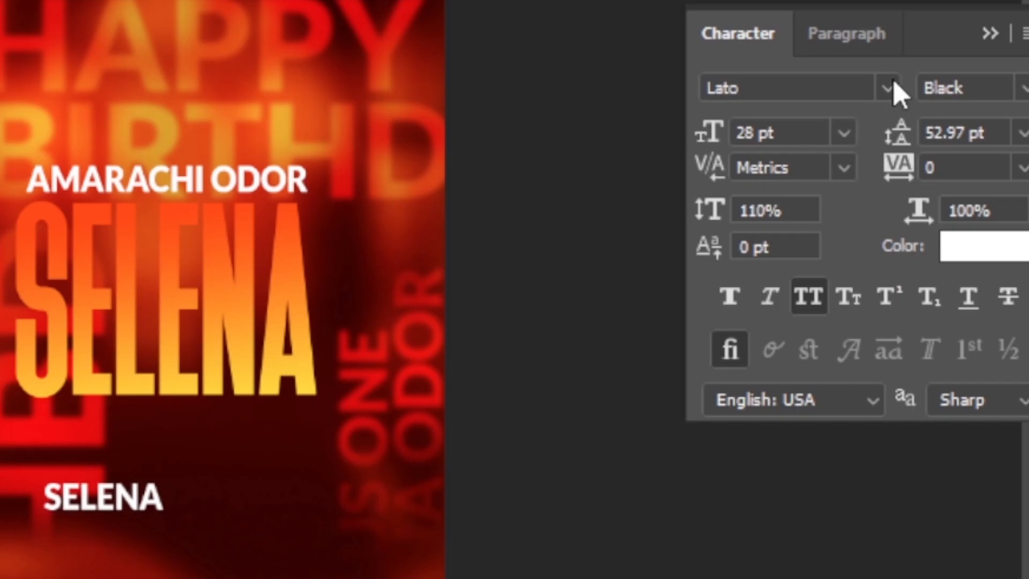
Step: Set the new name in Autografia script without all caps and move it onto SELENA
click(748, 227)
click(844, 282)
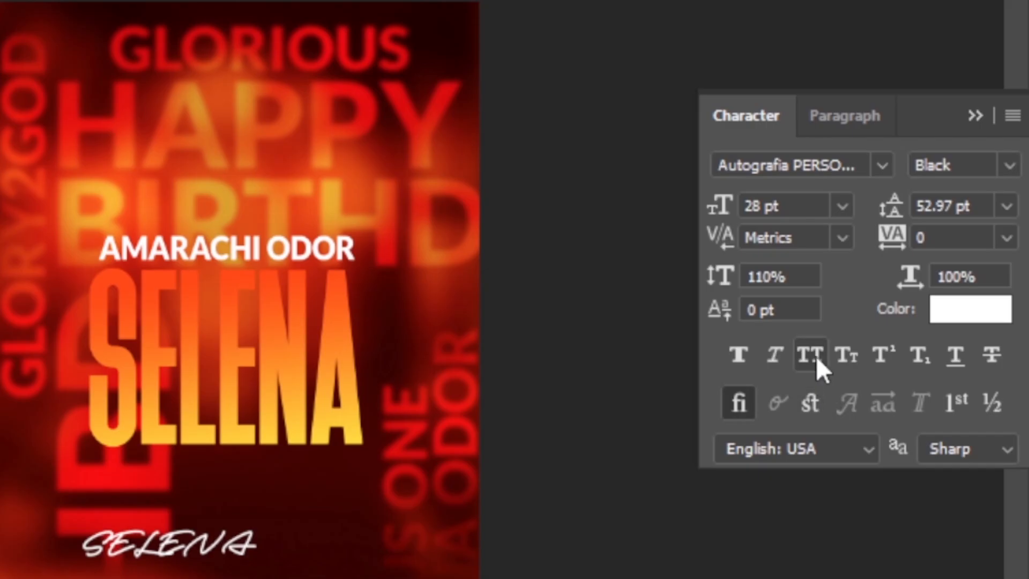
click(816, 356)
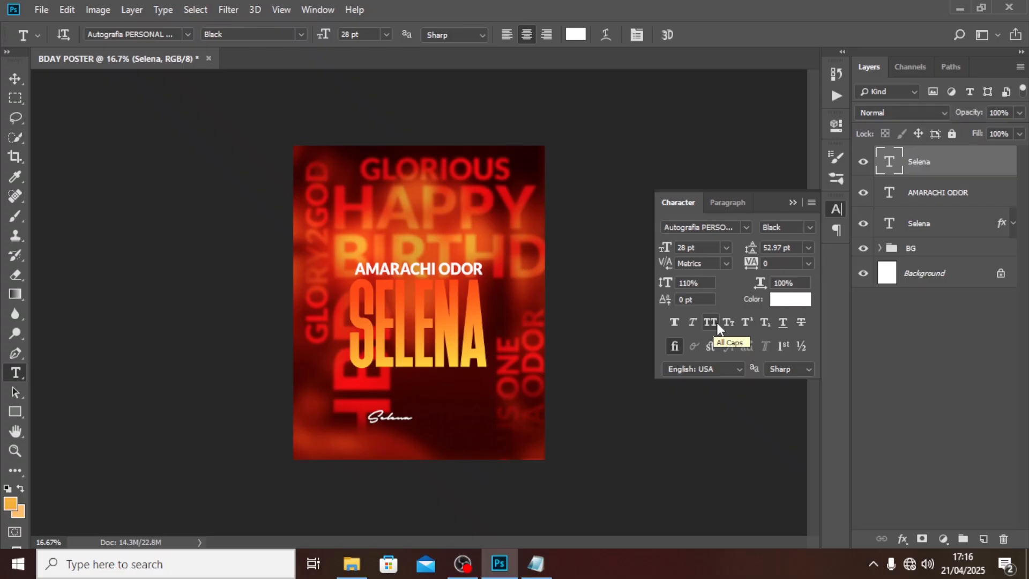
click(15, 78)
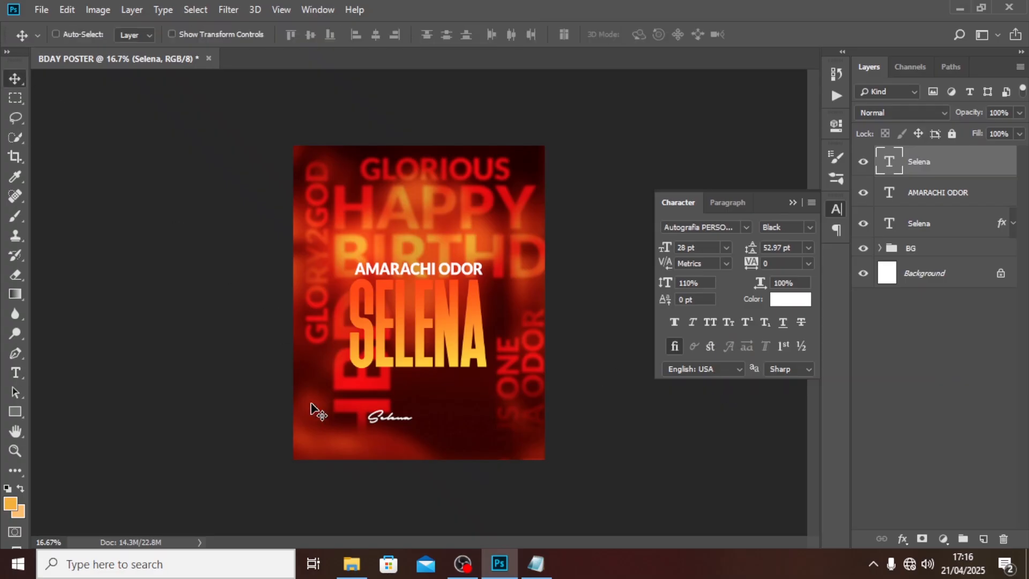
drag(396, 424, 403, 328)
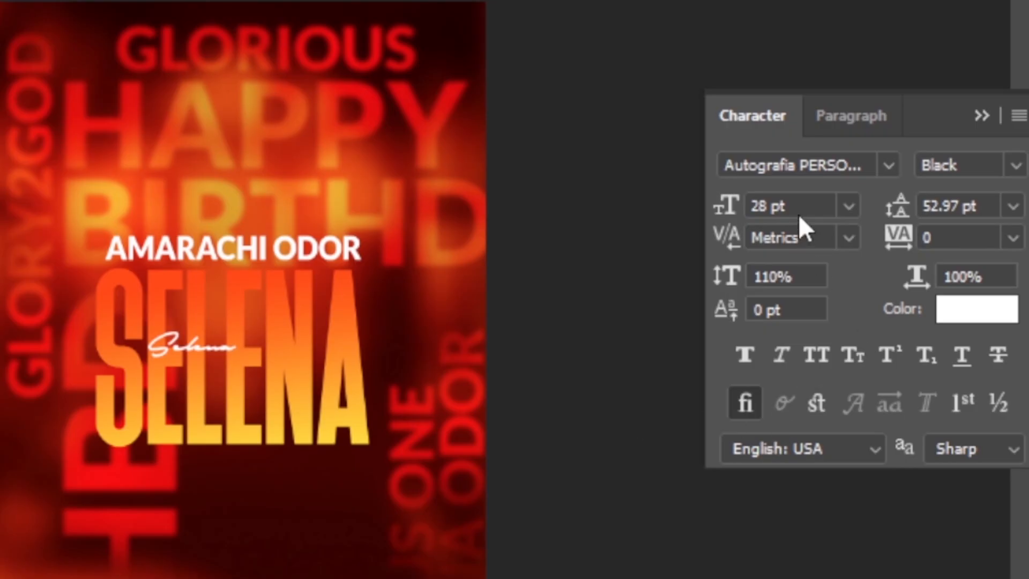
Step: Size the script name to 114 pt Thin and place it over SELENA's lower part
click(702, 248)
text(114)
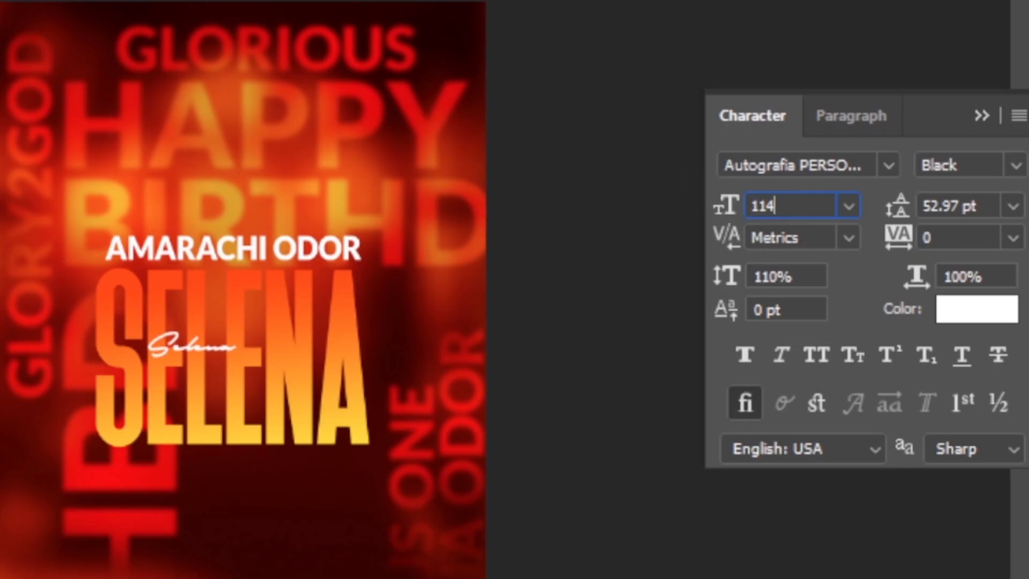
key(Return)
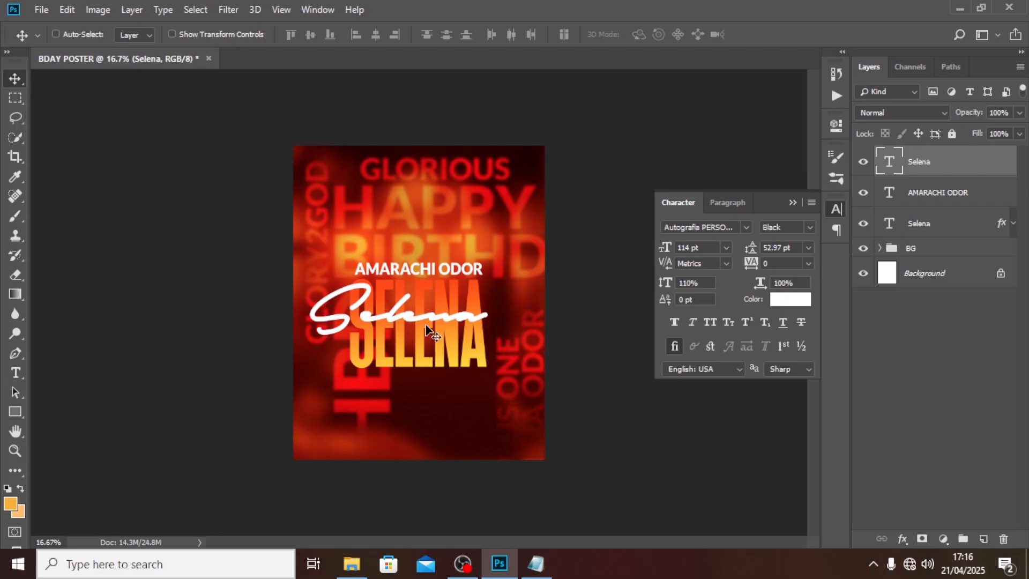
drag(427, 328, 437, 366)
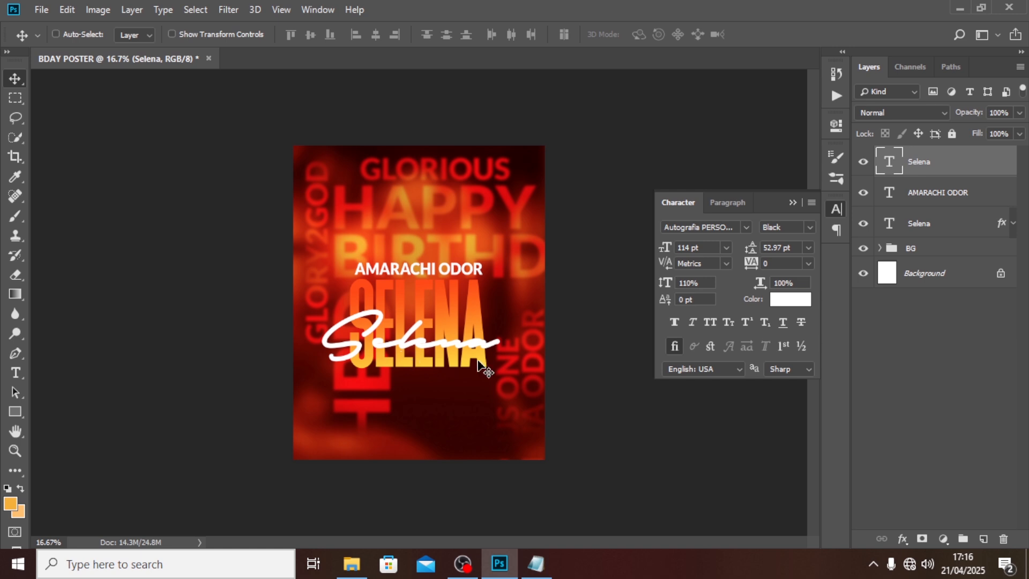
click(808, 229)
click(798, 241)
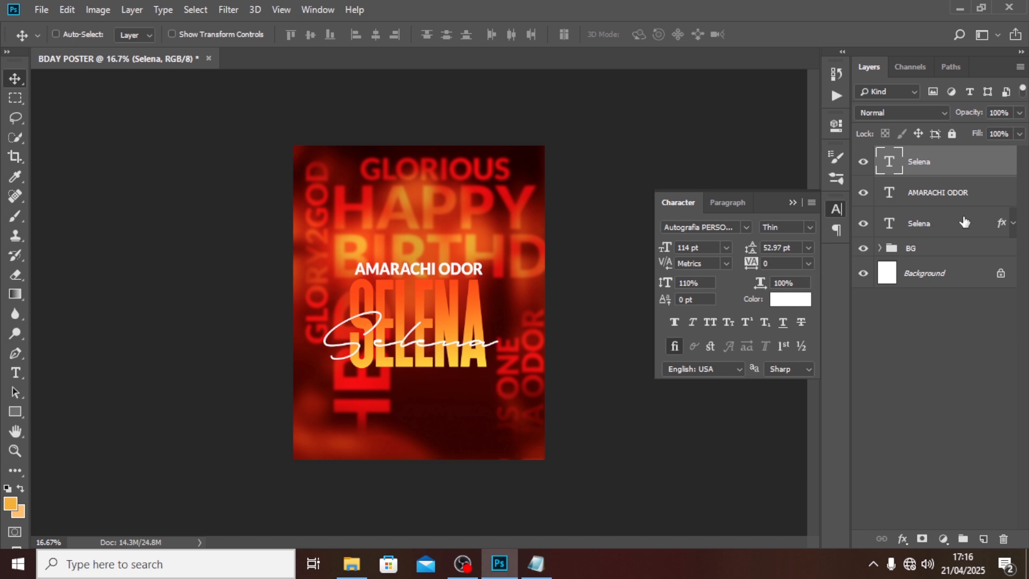
Step: Add a drop shadow to the script name layer and make its colour red-orange
double_click(997, 167)
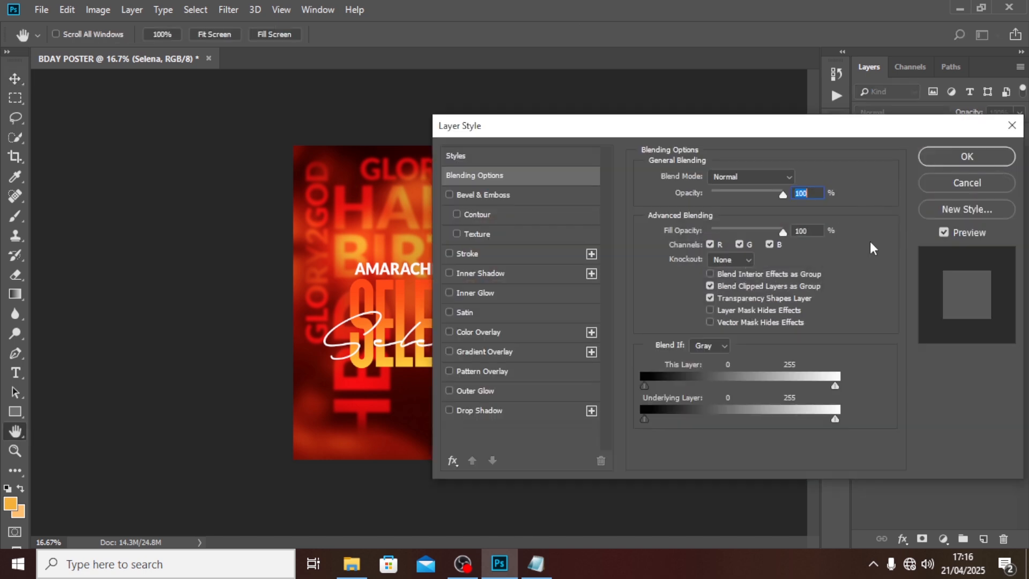
click(473, 413)
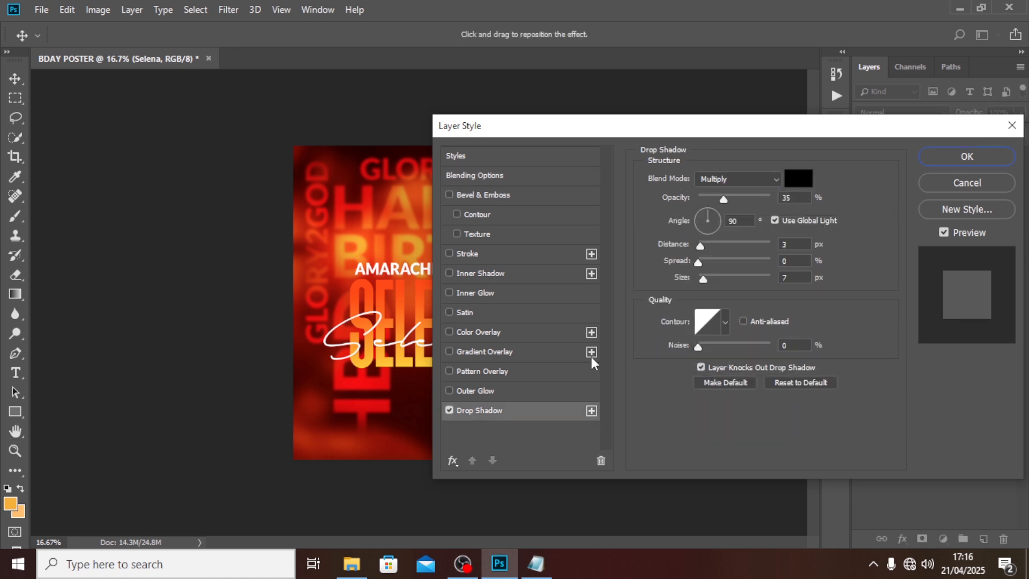
drag(757, 126, 786, 168)
click(824, 217)
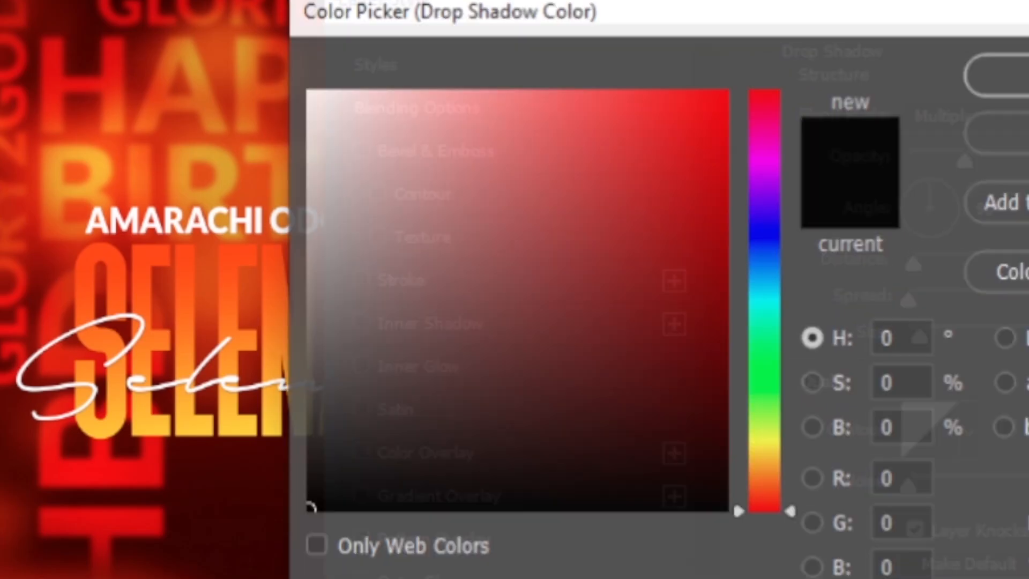
drag(739, 510, 762, 499)
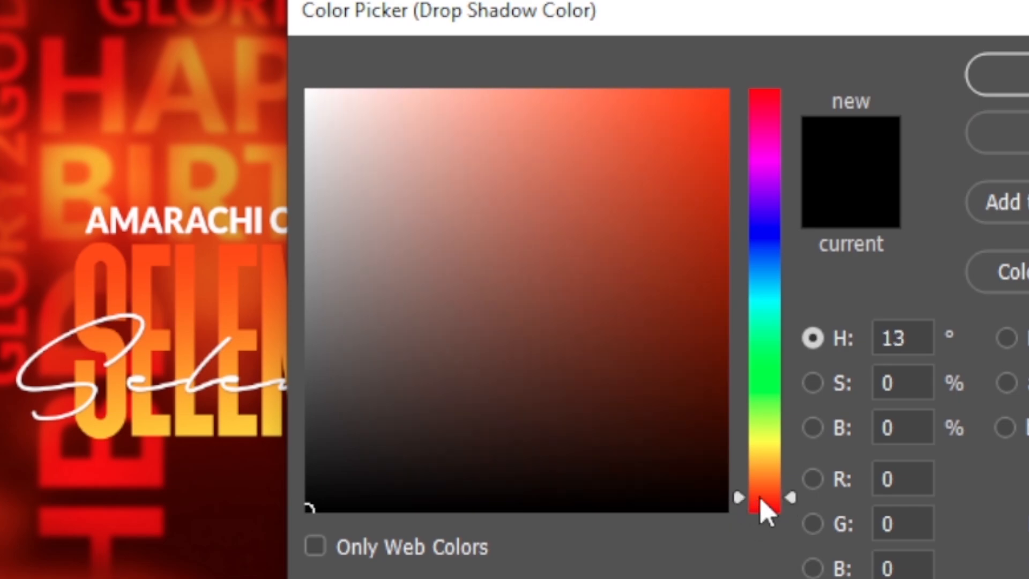
drag(698, 126, 770, 70)
click(801, 200)
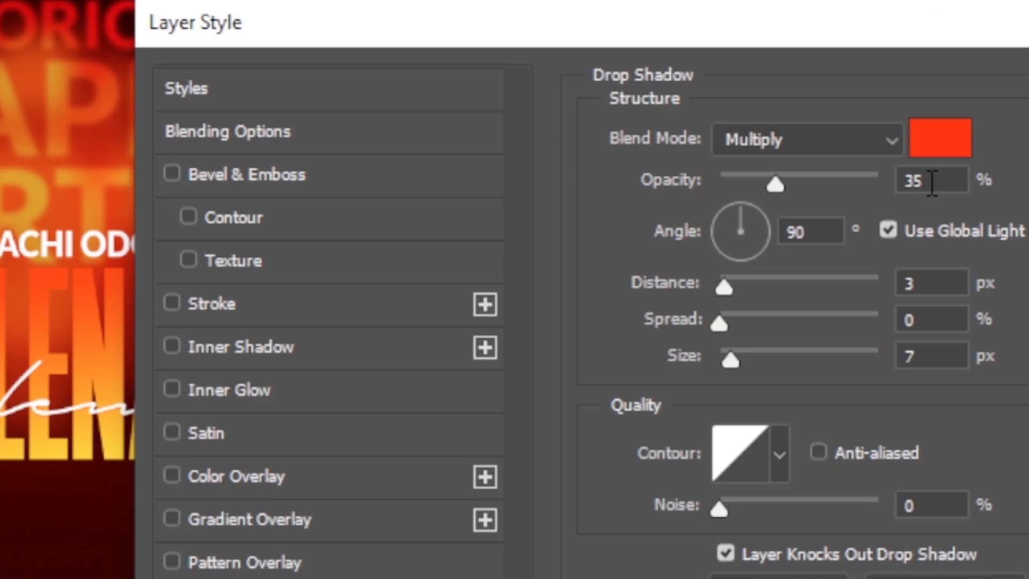
Step: Set the shadow to 63% opacity, 172° angle, 6 px distance, 15% spread, 2 px size, and apply
click(822, 243)
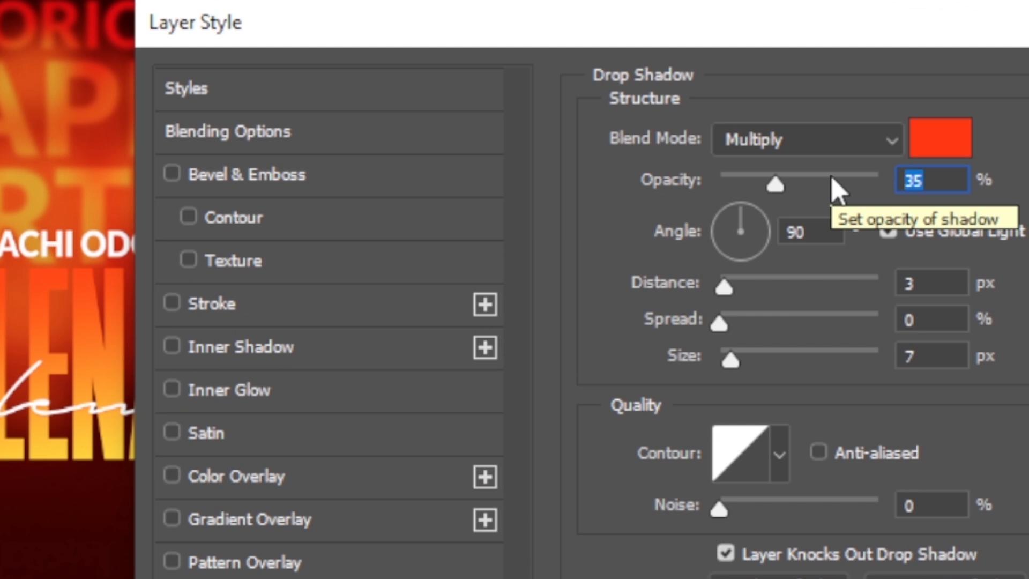
text(63)
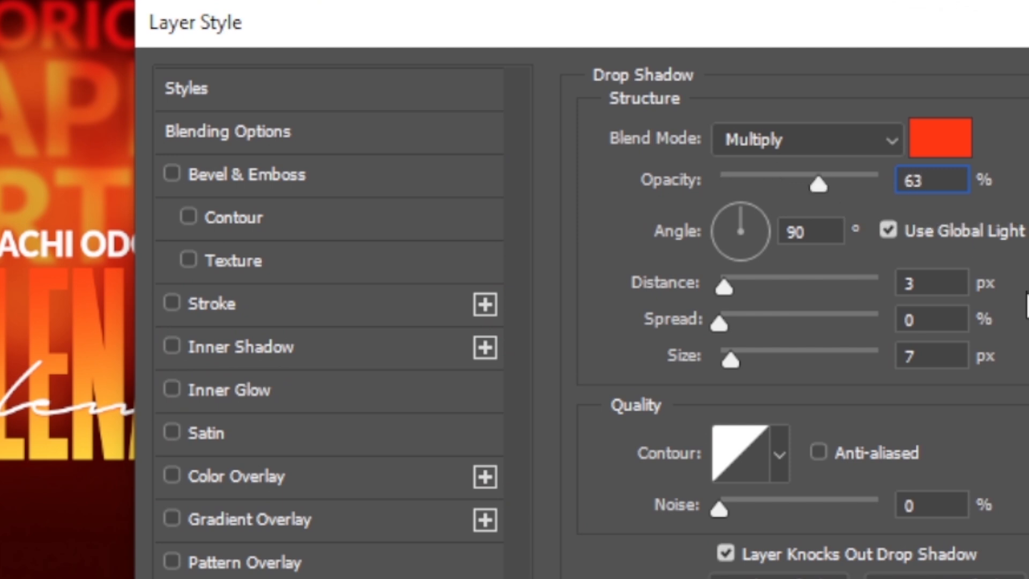
click(813, 232)
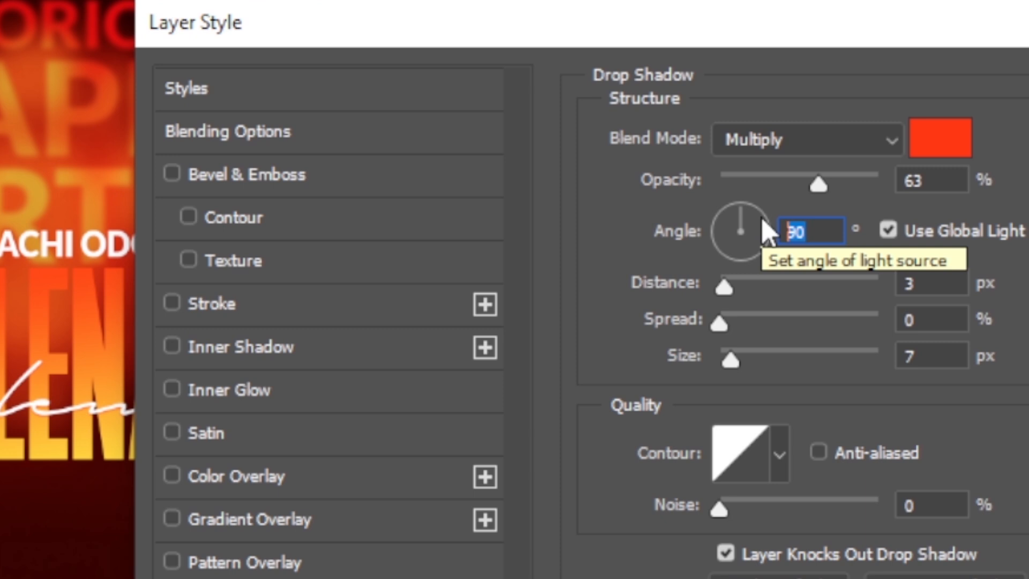
text(172)
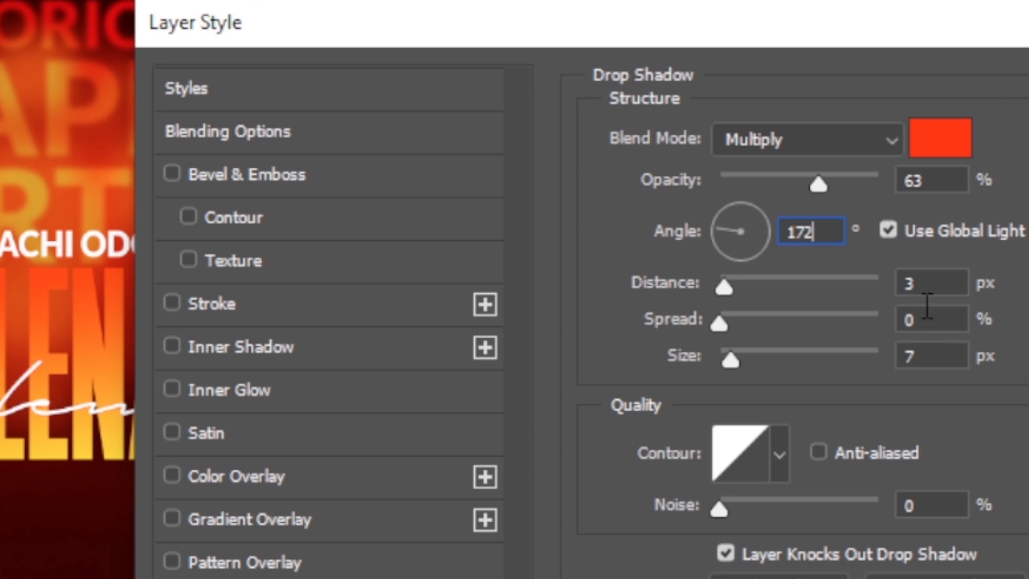
click(928, 287)
text(6)
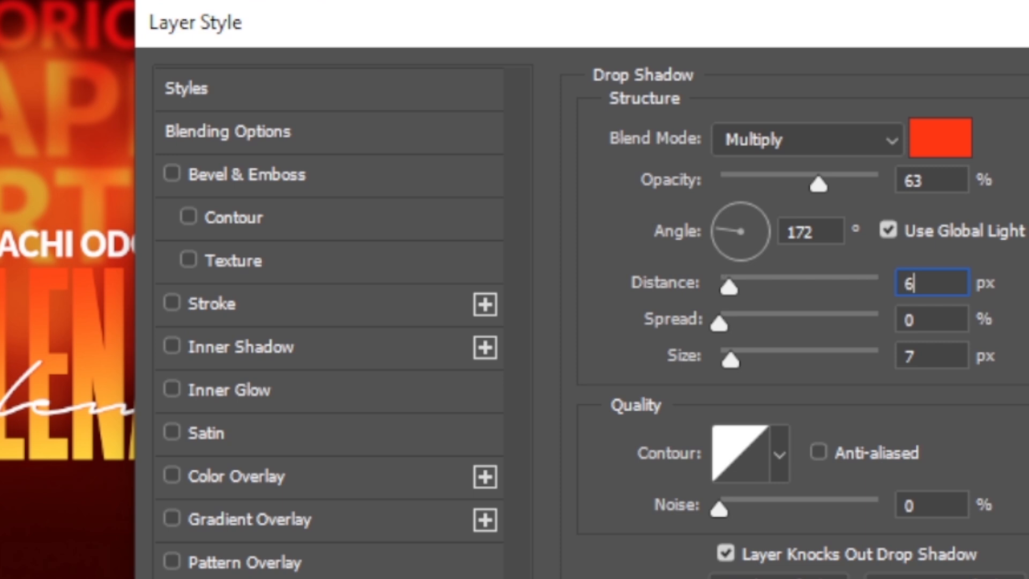
key(Tab)
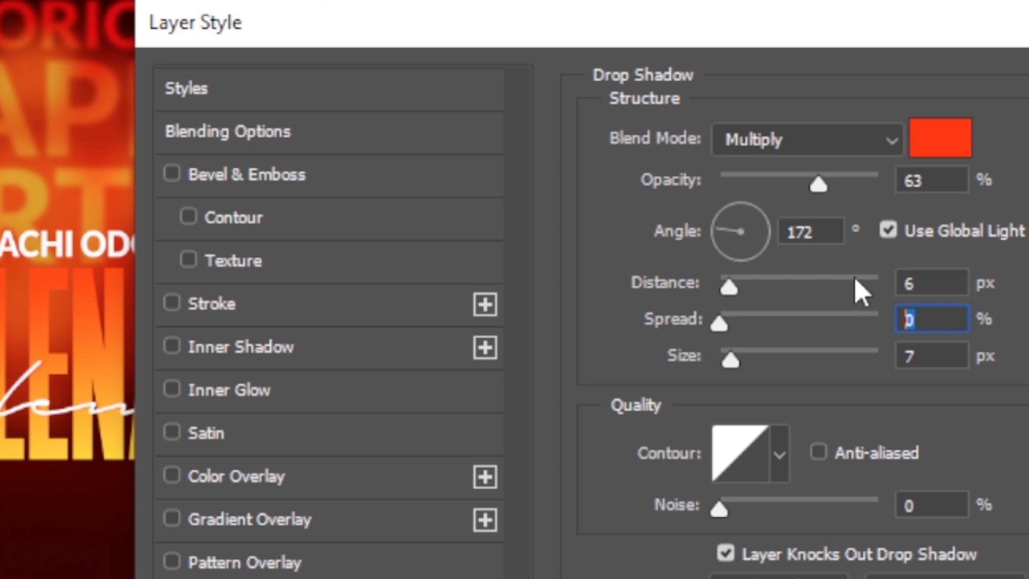
text(15)
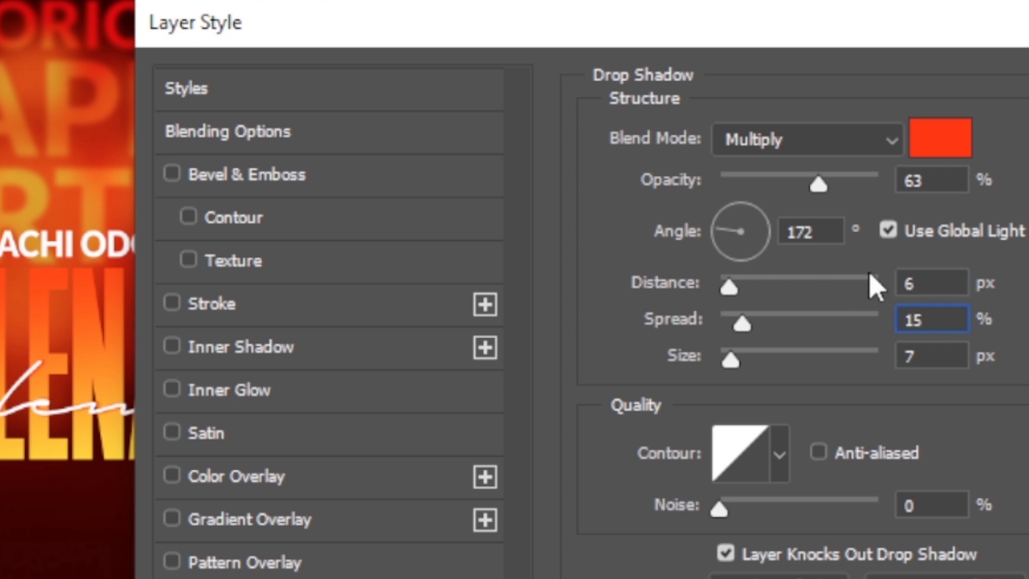
key(Tab)
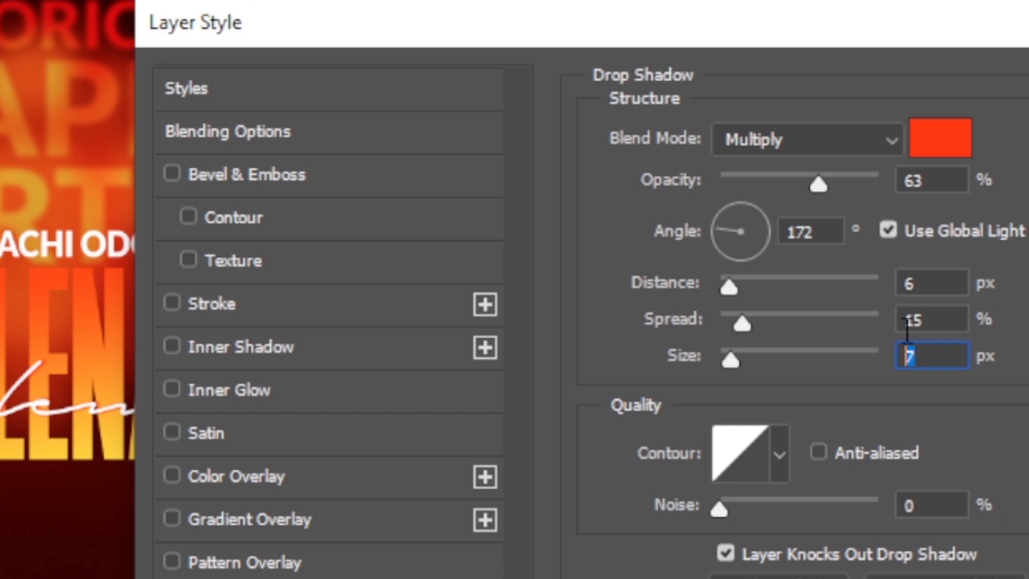
text(2)
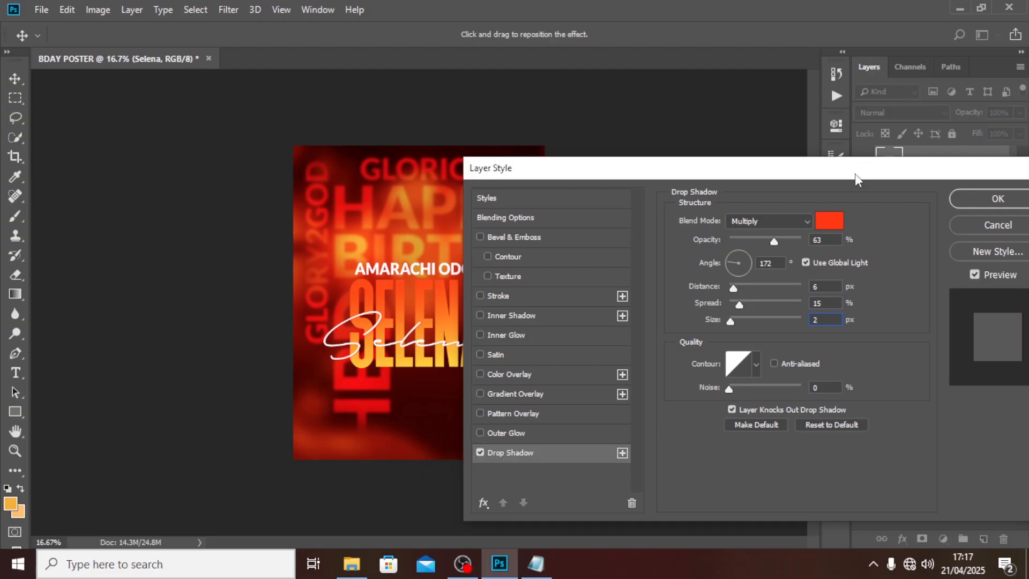
drag(854, 174, 733, 173)
click(872, 195)
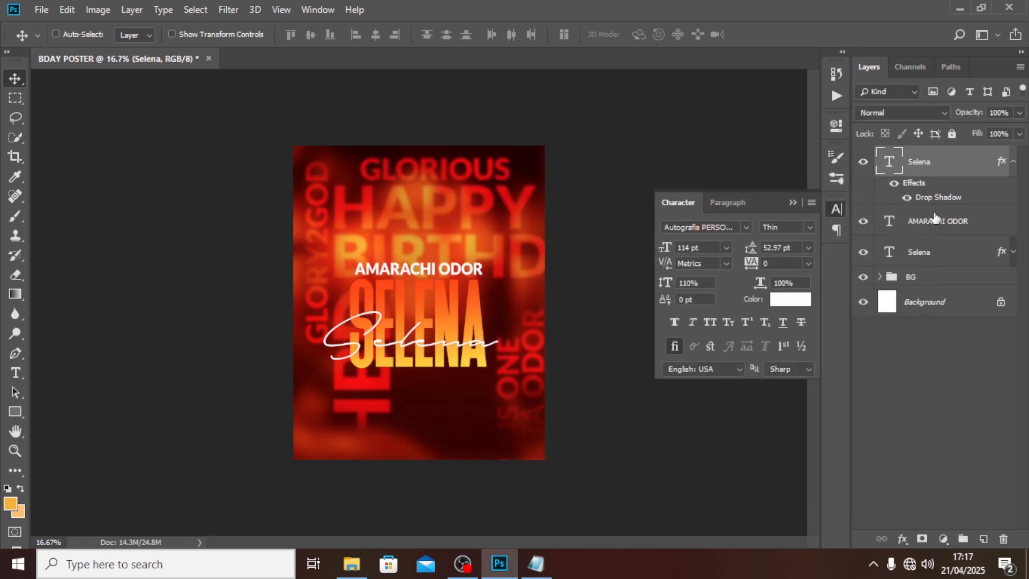
Step: Add a black drop shadow to the white full-name text layer
click(1013, 163)
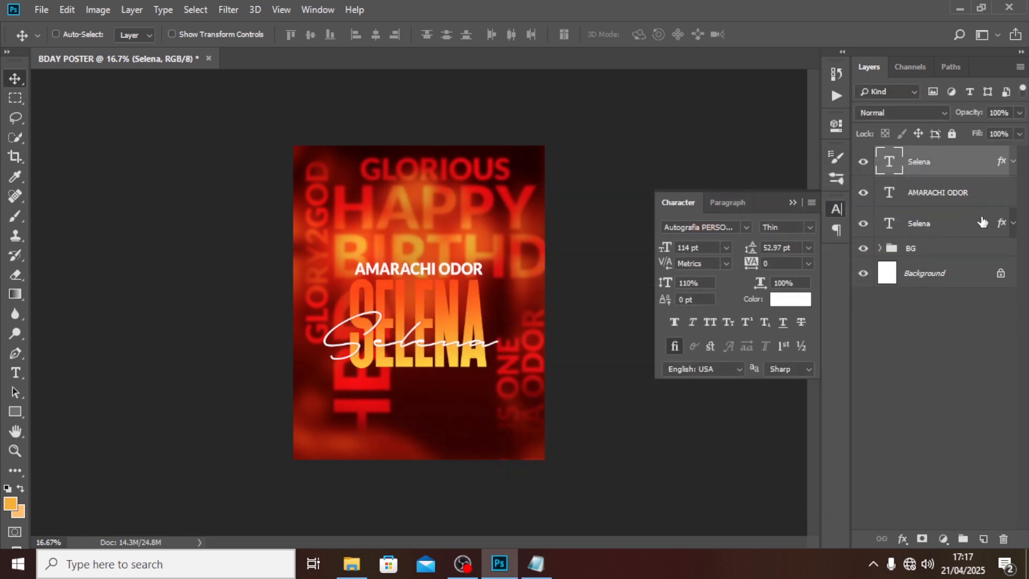
click(988, 202)
key(h)
double_click(989, 201)
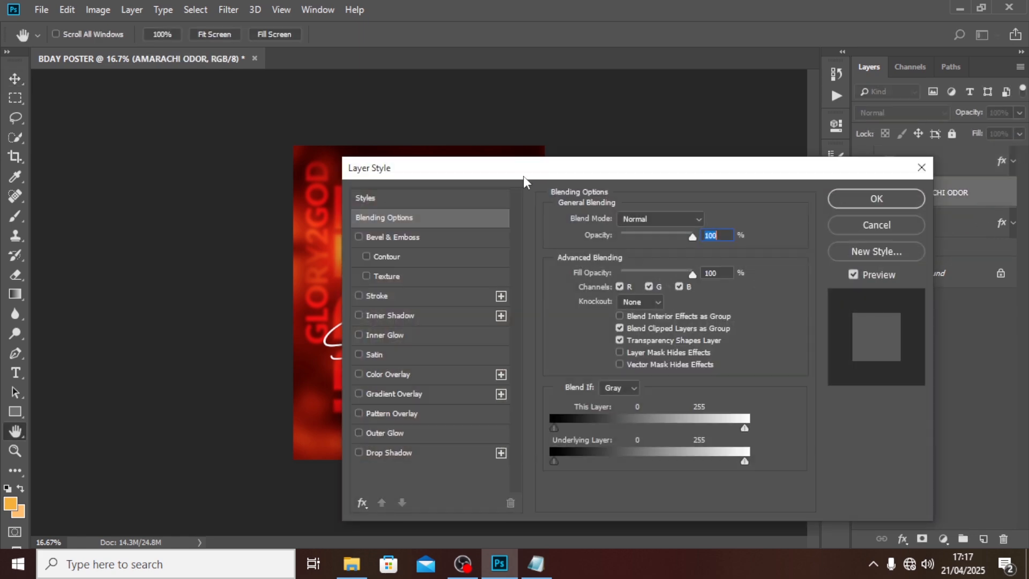
drag(523, 176, 619, 137)
click(478, 415)
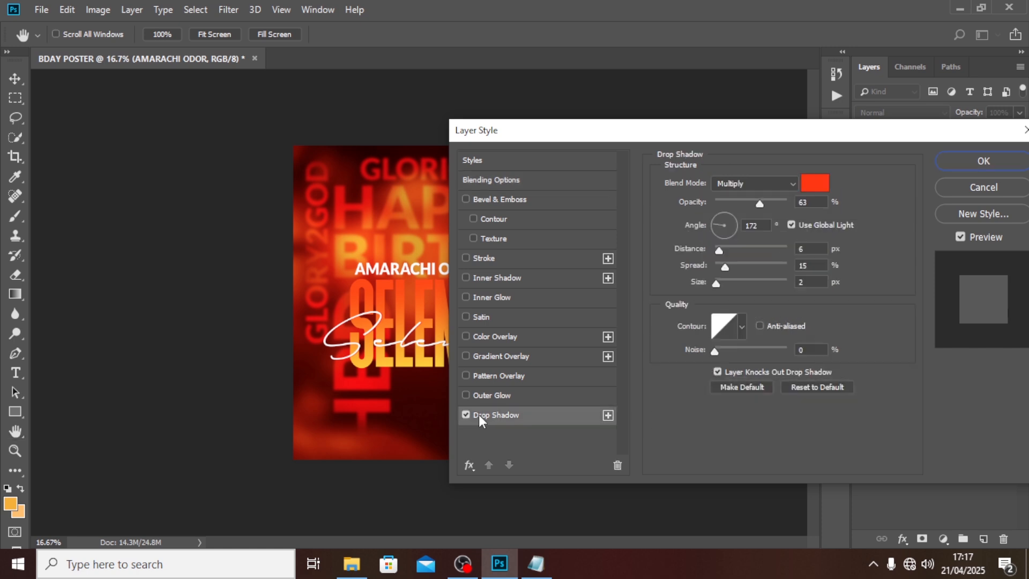
click(814, 184)
drag(487, 380, 414, 437)
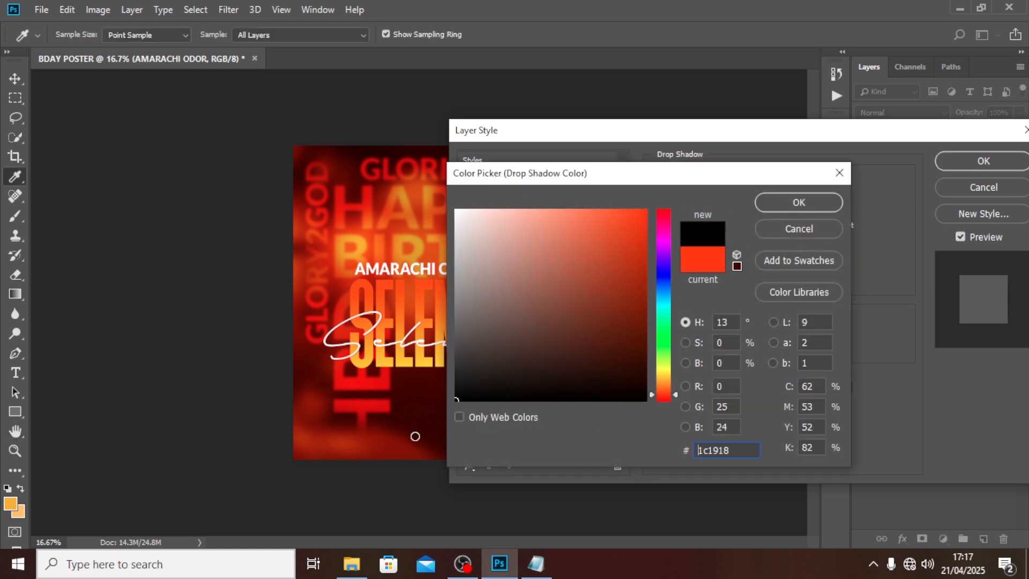
click(770, 203)
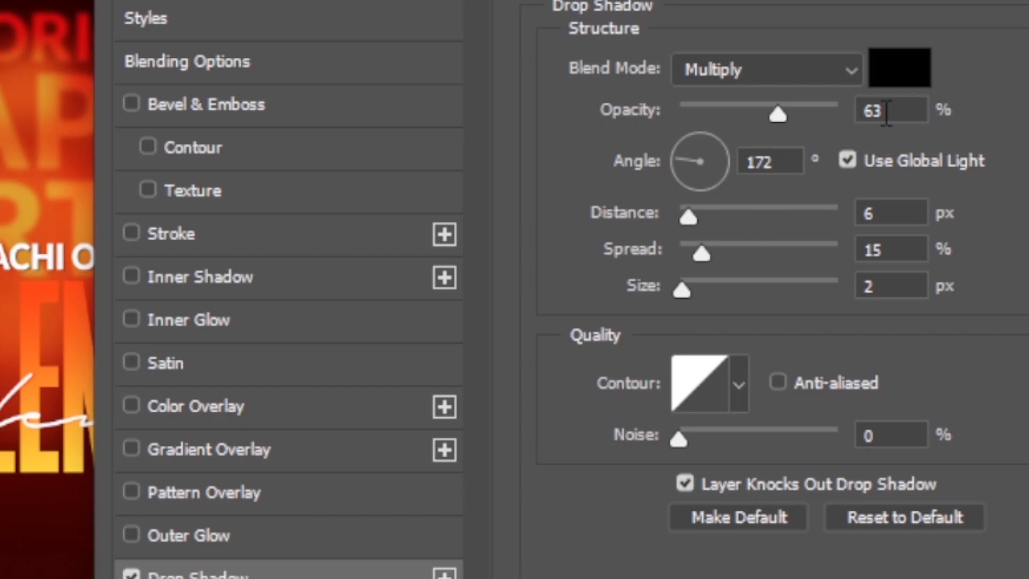
Step: Set the full-name shadow to 44% opacity, 36% spread and 229 px size, then apply
double_click(888, 111)
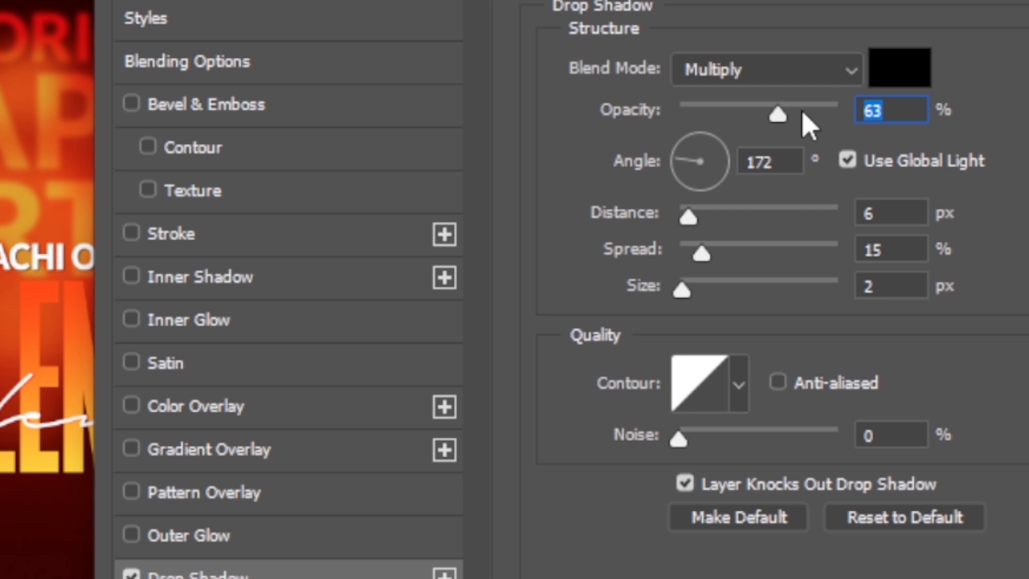
text(44)
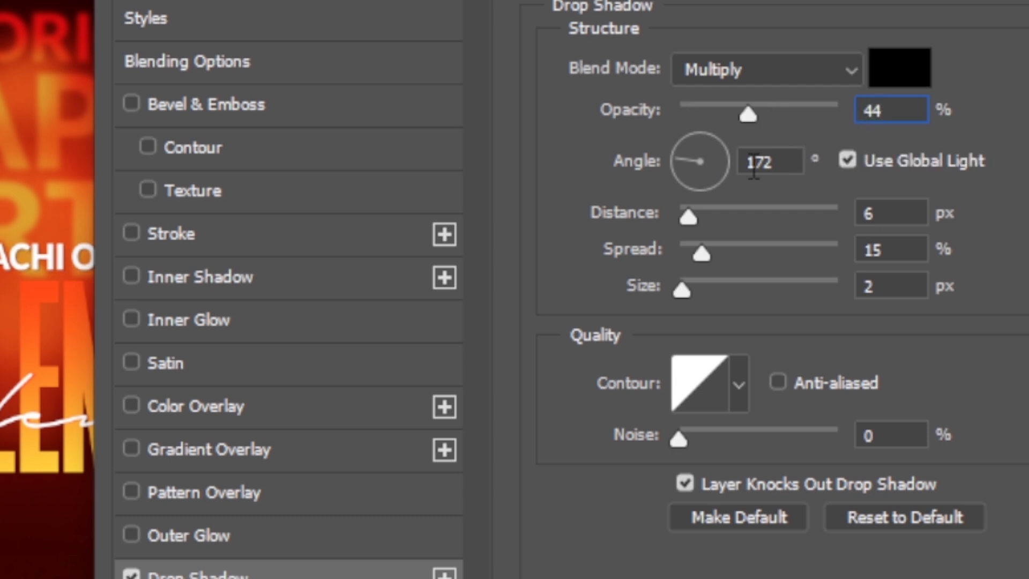
double_click(747, 163)
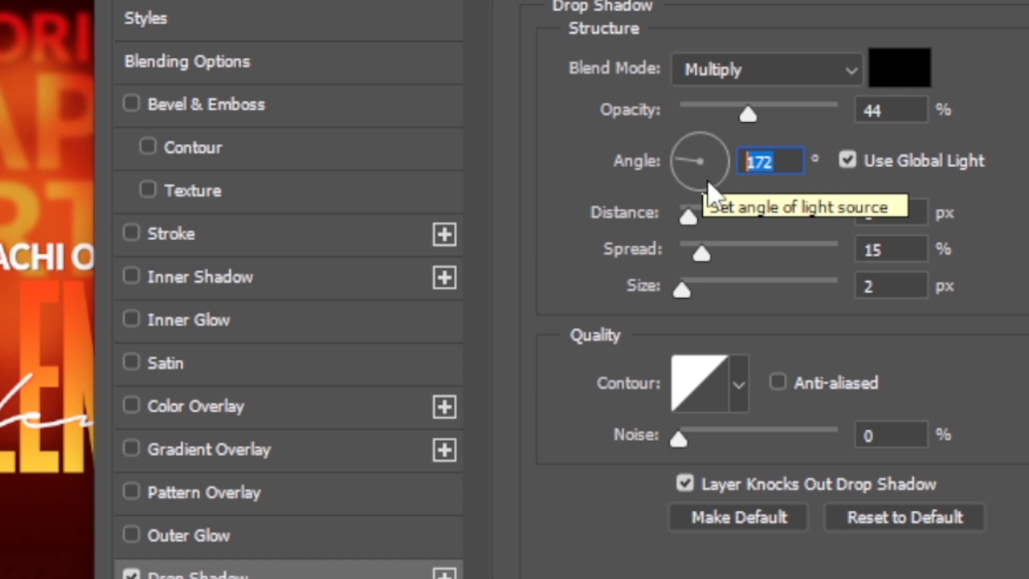
double_click(899, 217)
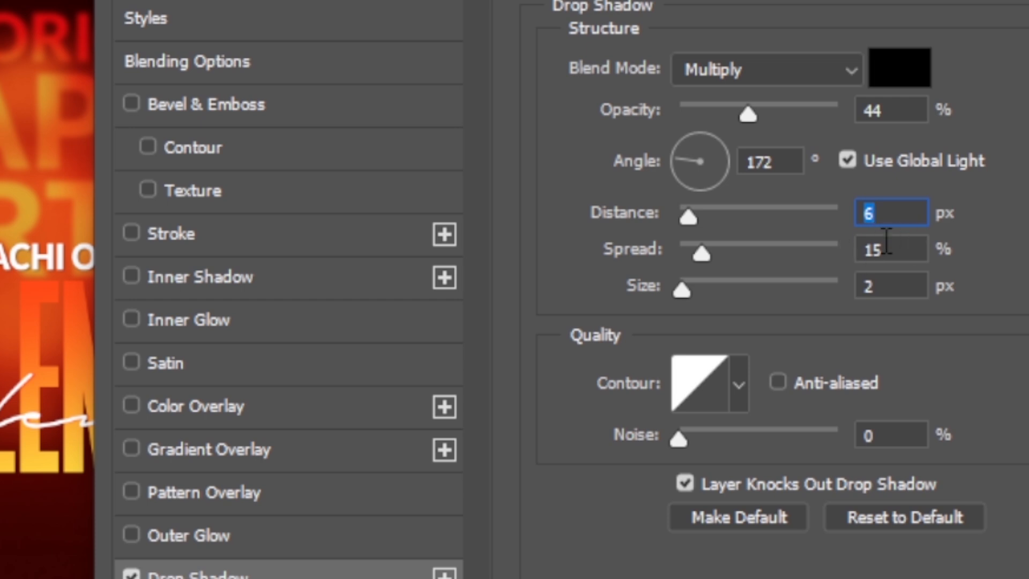
key(Tab)
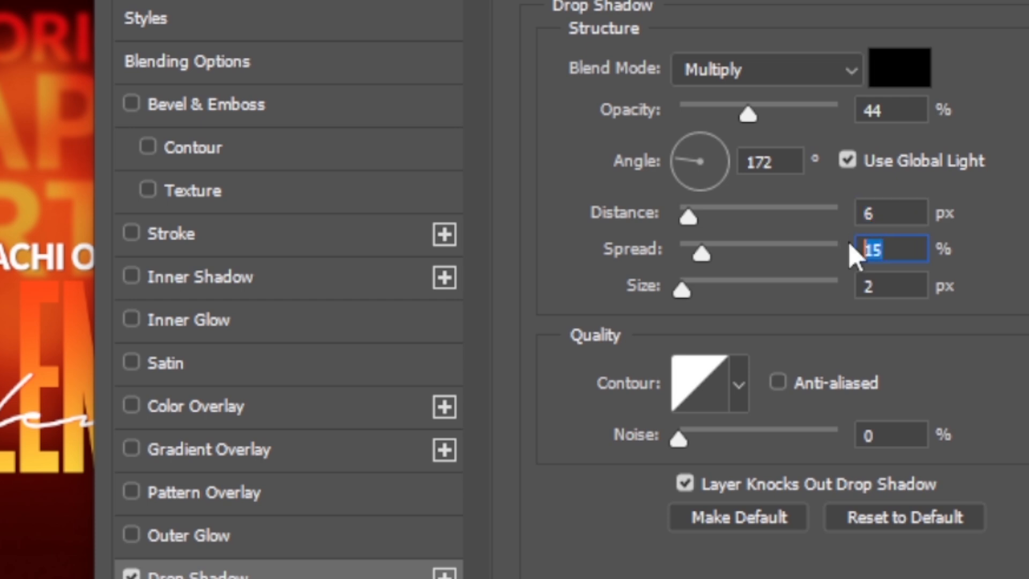
text(36)
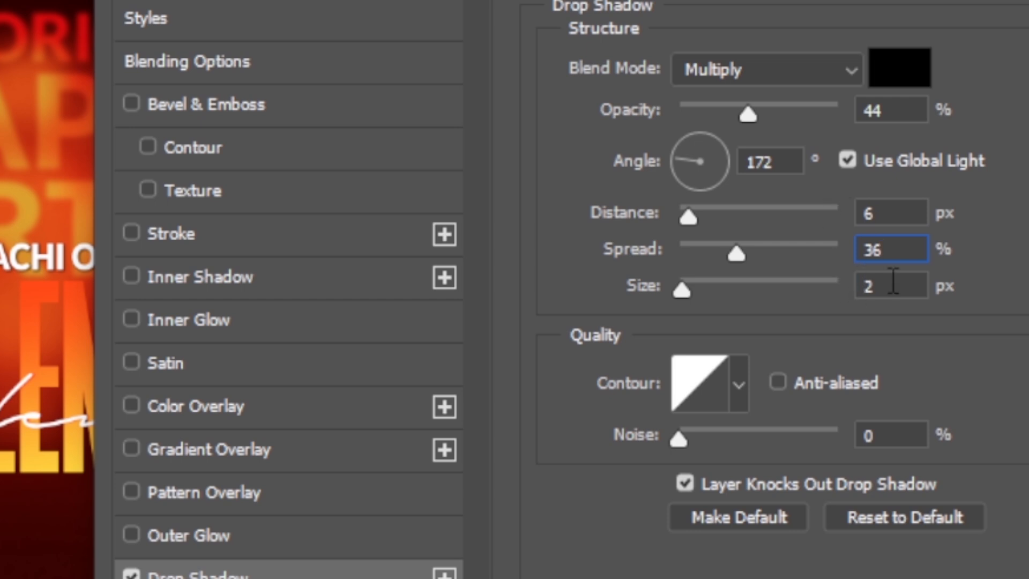
click(893, 283)
text(229)
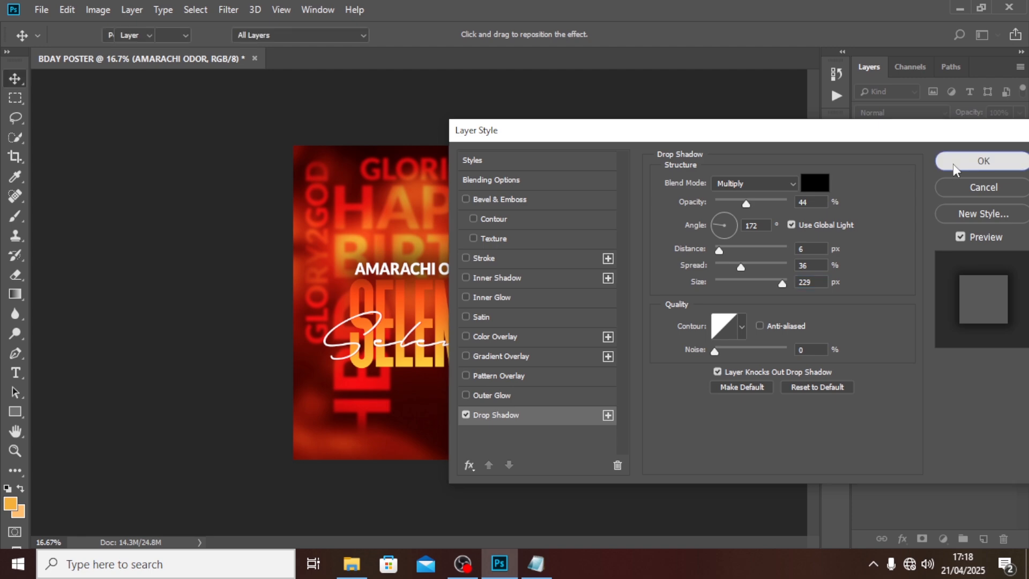
click(960, 161)
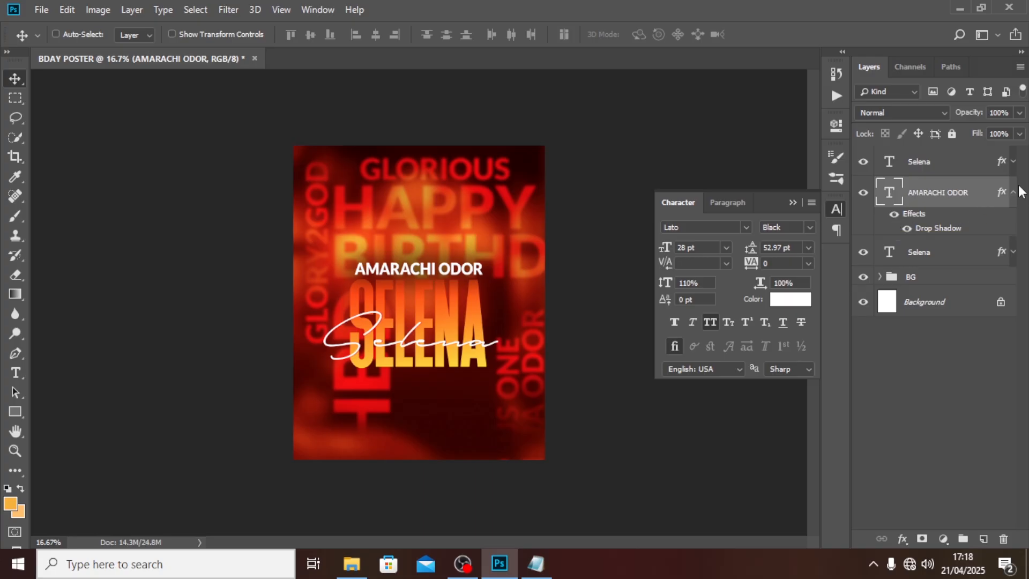
Step: Move the full-name layer beneath the big name and group the three name text layers
click(1014, 194)
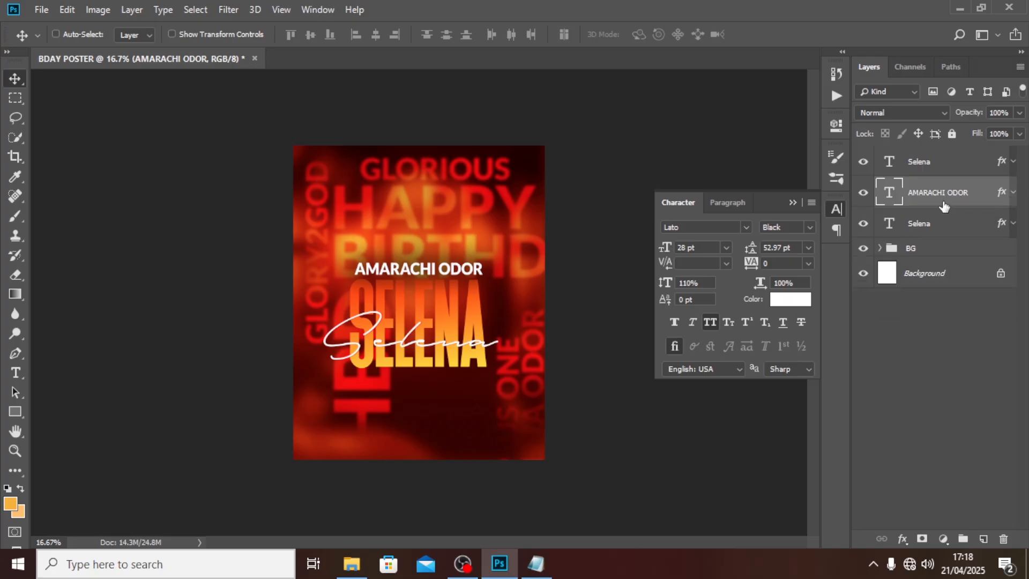
drag(945, 207, 944, 236)
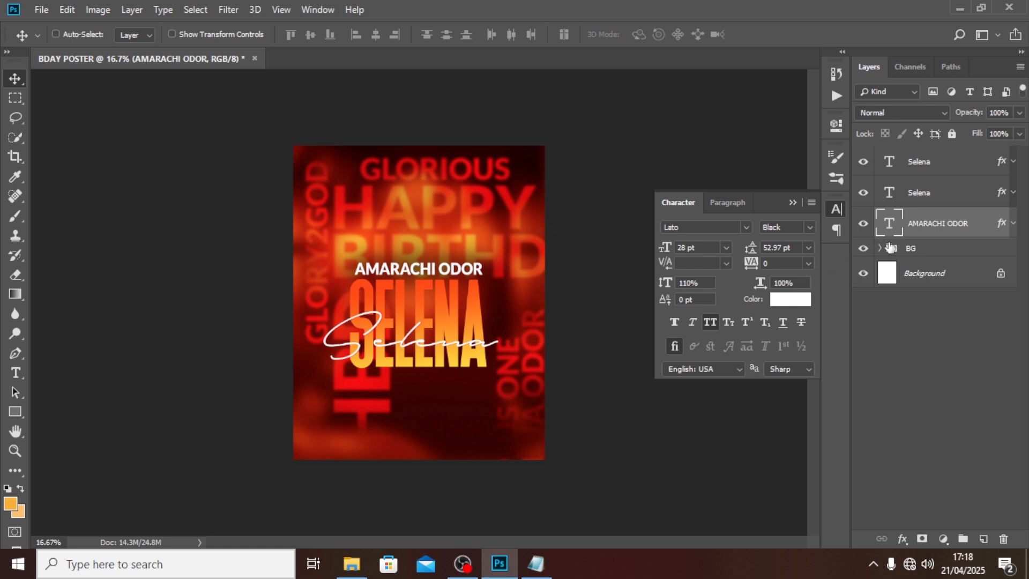
shift+click(918, 162)
key(ctrl+semicolon)
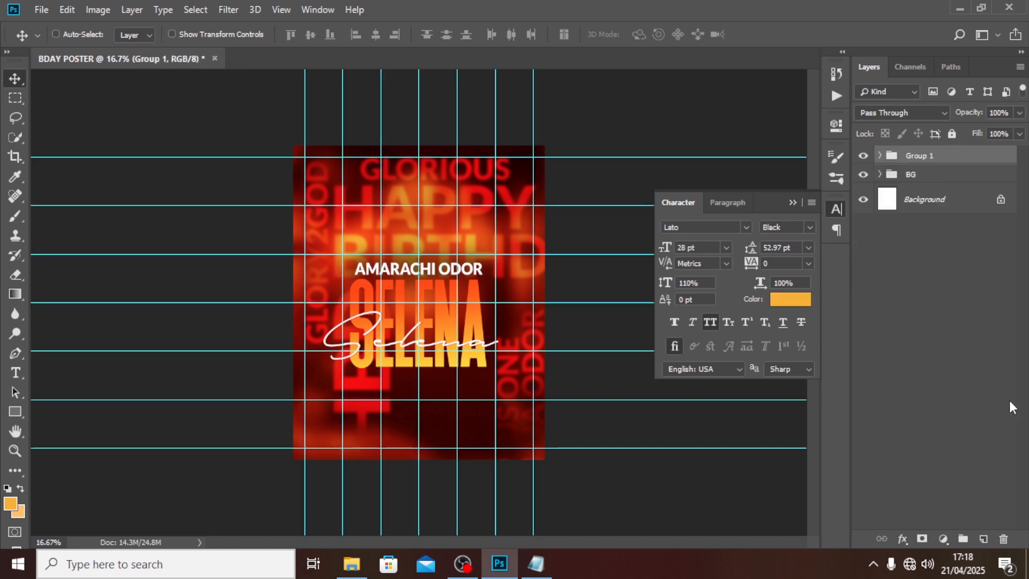
Step: Rename the new group to NAME, undoing an accidental rename of BG
double_click(922, 156)
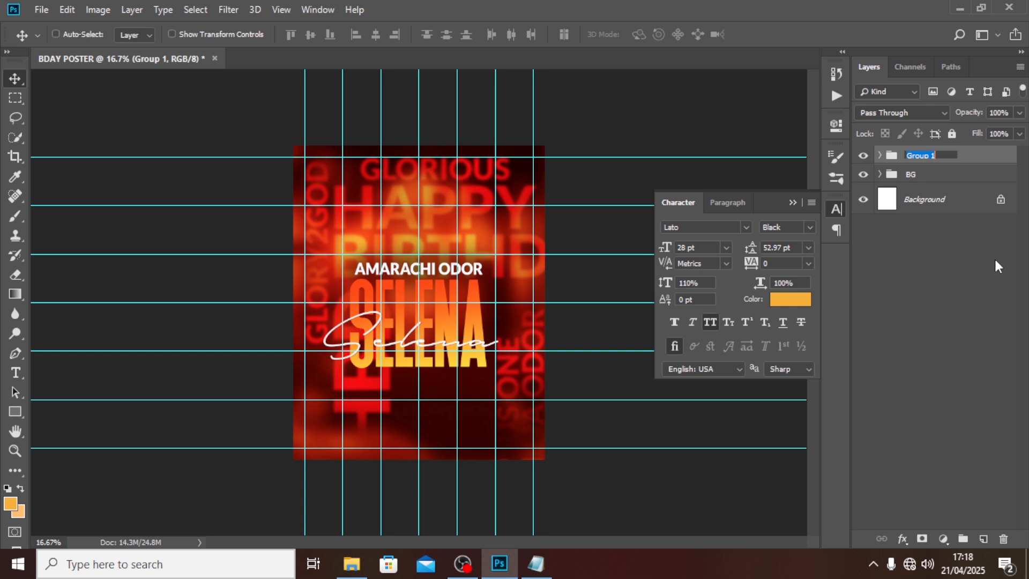
text(NAM)
key(Tab)
text(E)
key(Return)
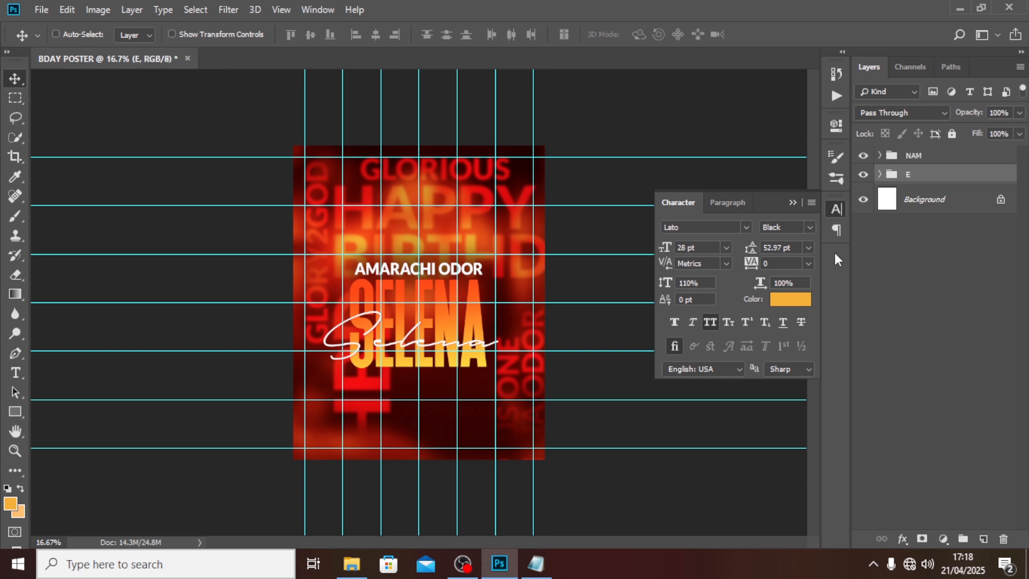
key(ctrl+z)
double_click(914, 157)
key(Right)
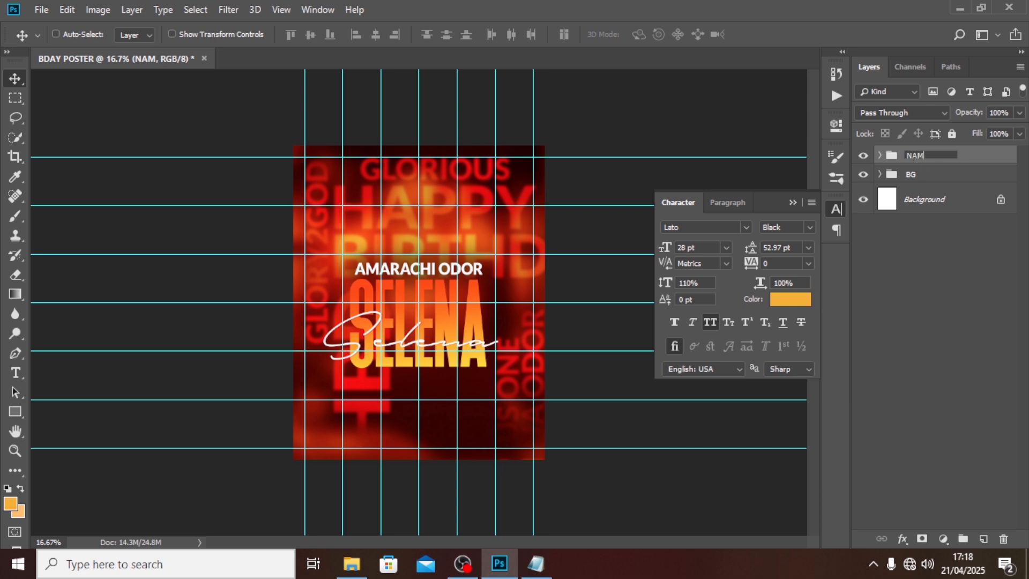
text(E)
key(Return)
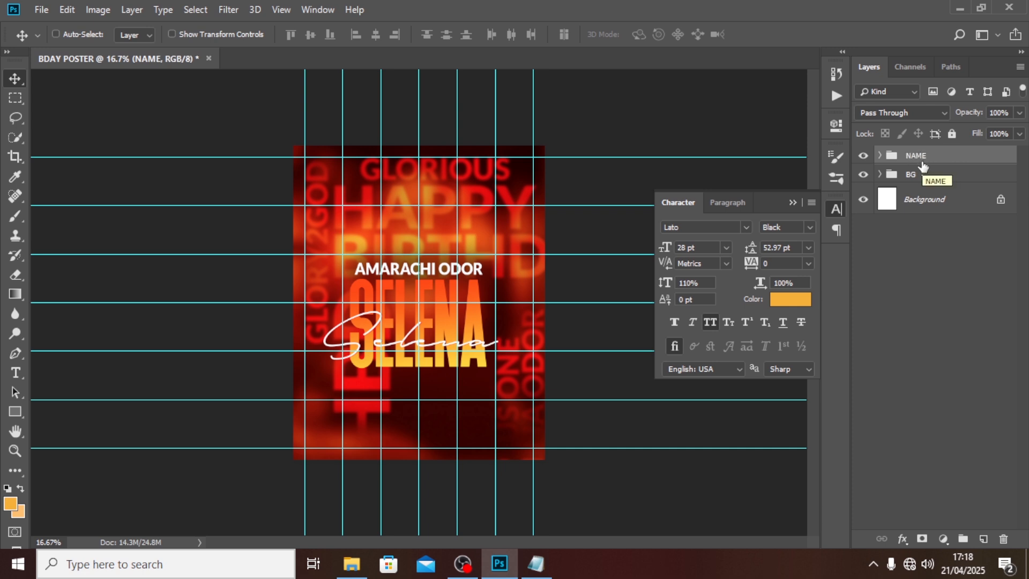
Step: Nudge the script Selena text slightly to the right with a transform
key(ctrl)
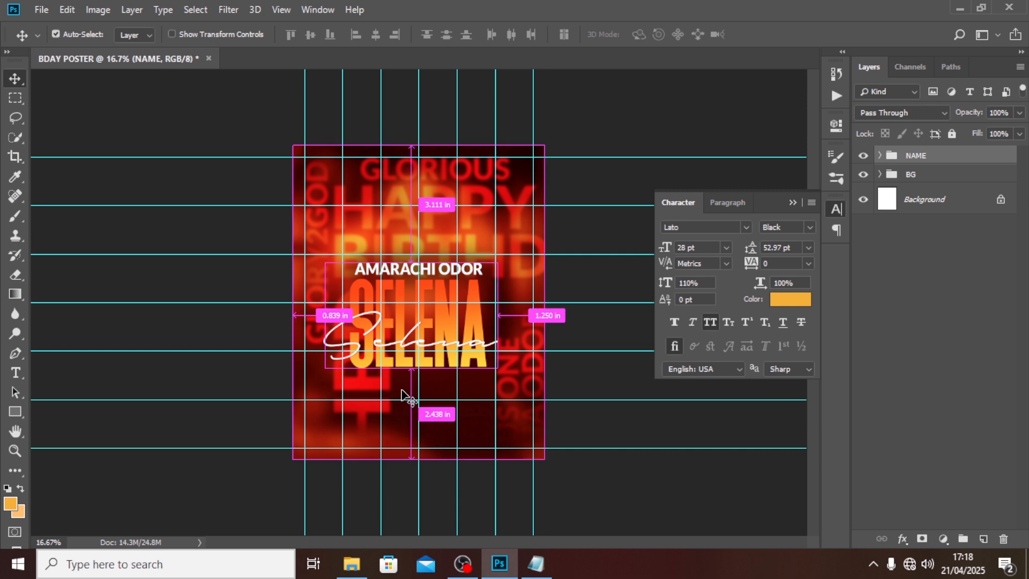
key(ctrl+semicolon)
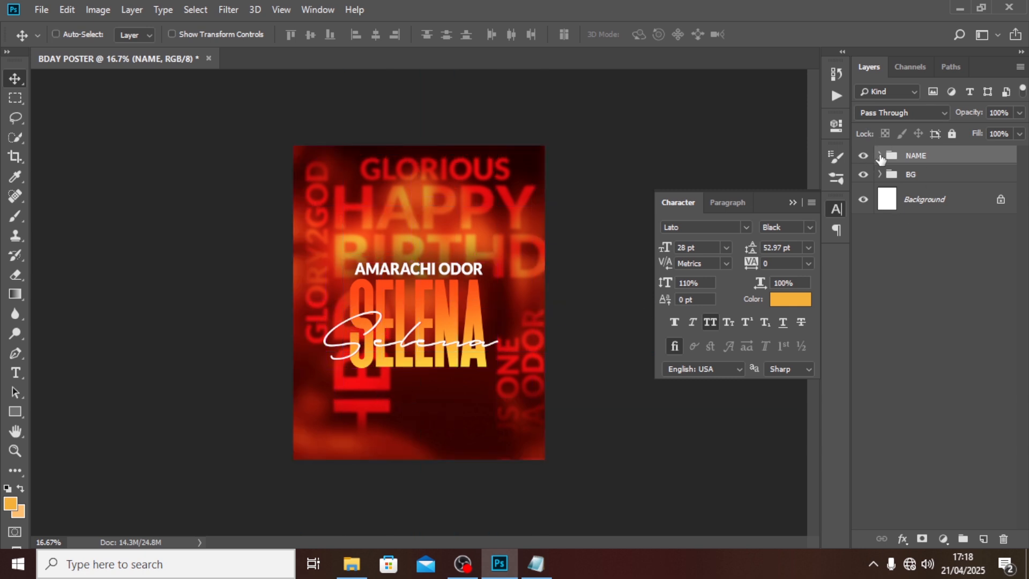
click(880, 157)
click(923, 183)
key(ctrl+t)
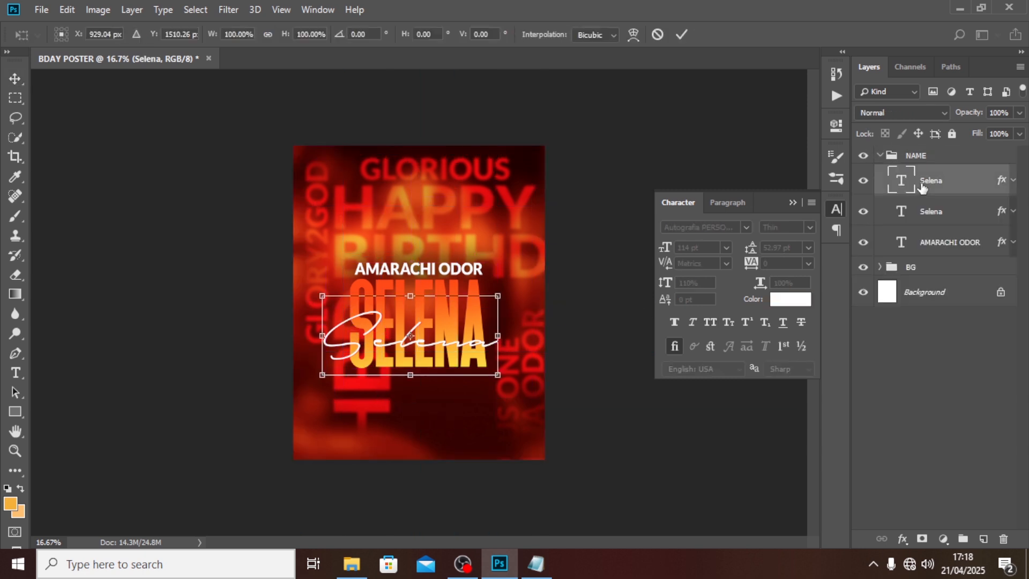
key(ctrl+semicolon)
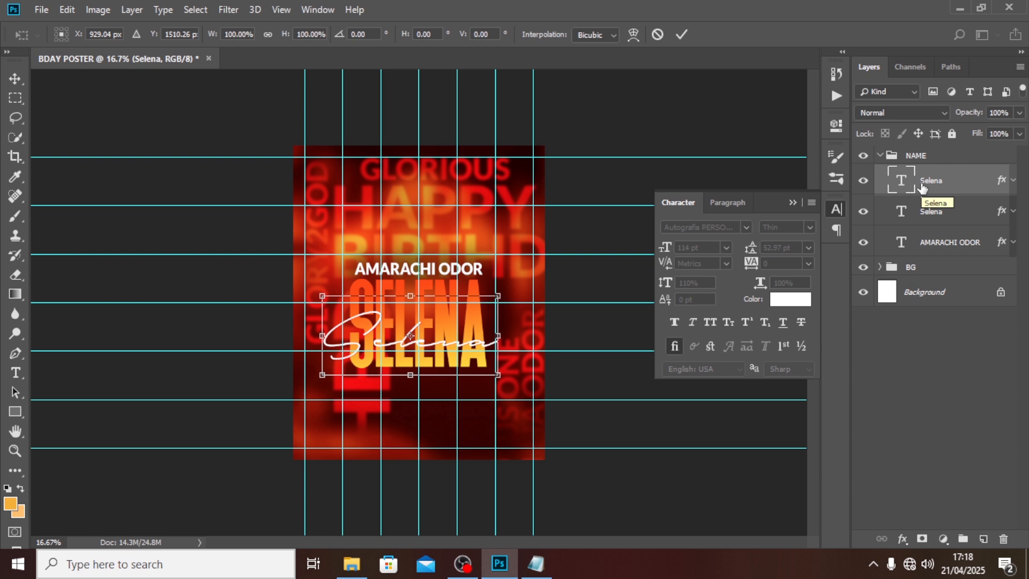
key(Right)
key(Right)
key(Right)
key(Right)
key(Right)
key(Right)
key(Right)
key(Right)
key(Right)
key(Right)
key(Right)
key(Right)
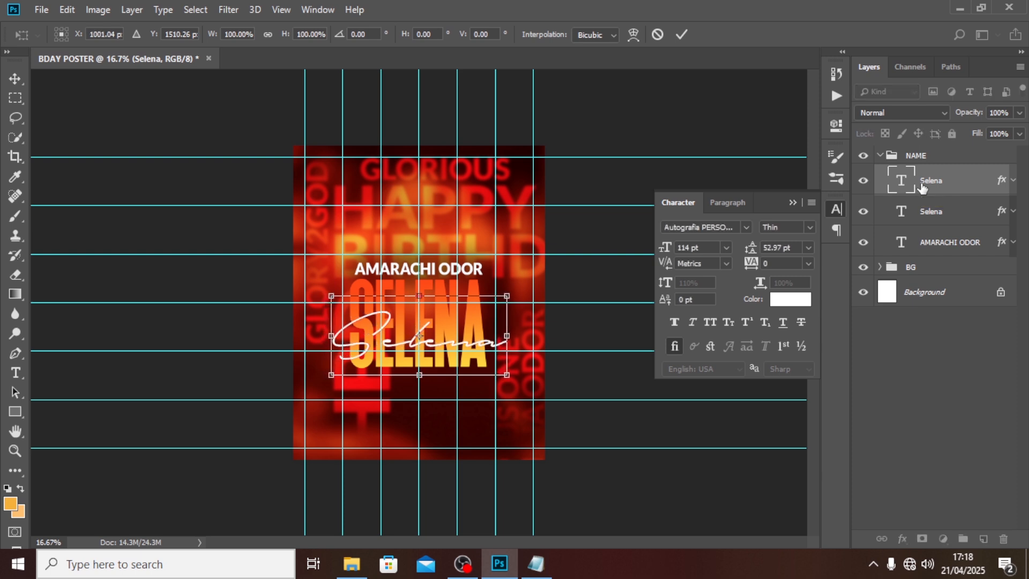
key(Return)
key(ctrl+semicolon)
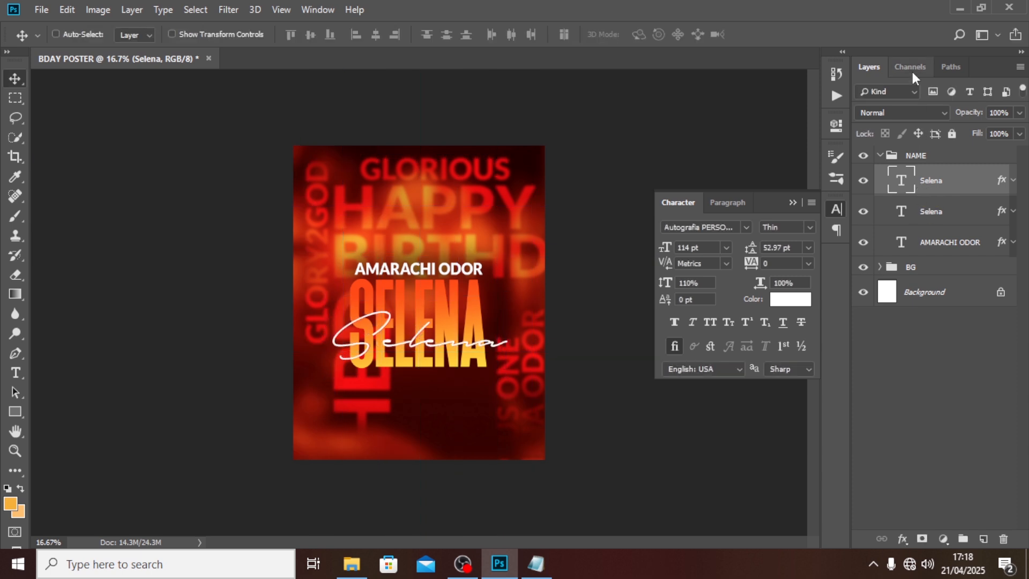
click(881, 156)
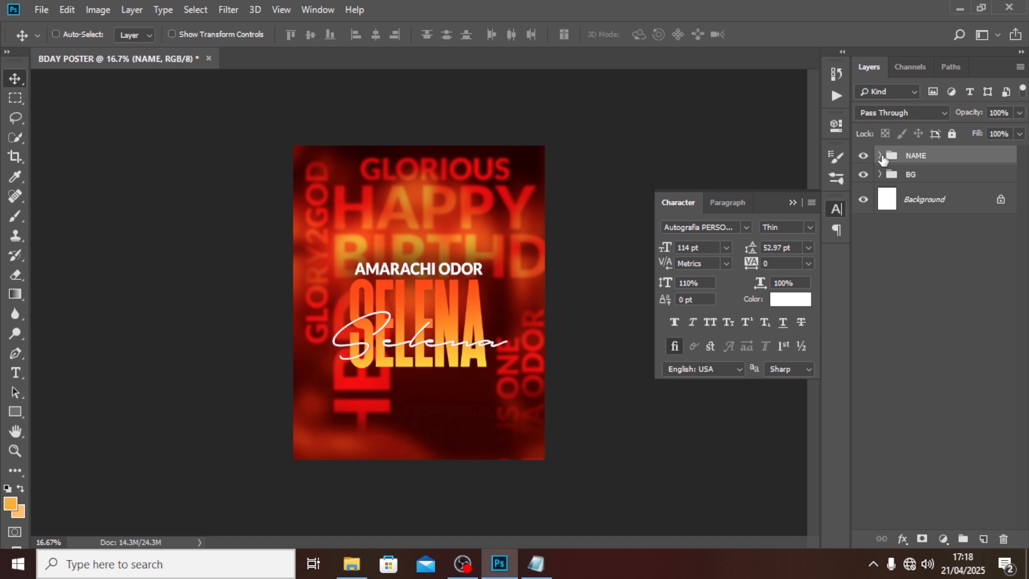
click(42, 10)
Step: Place the portrait photo into the poster as an embedded image
click(79, 280)
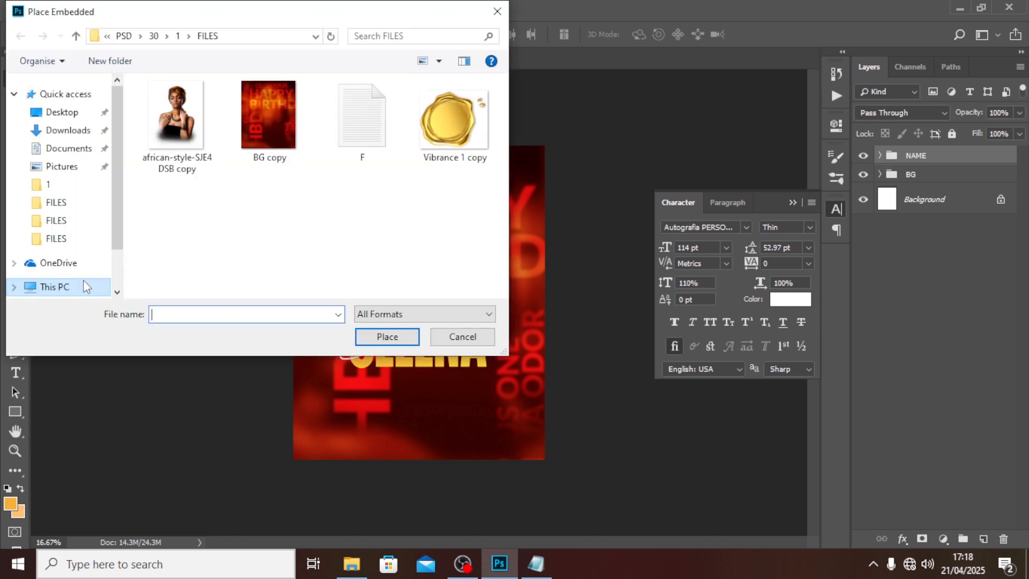
click(183, 121)
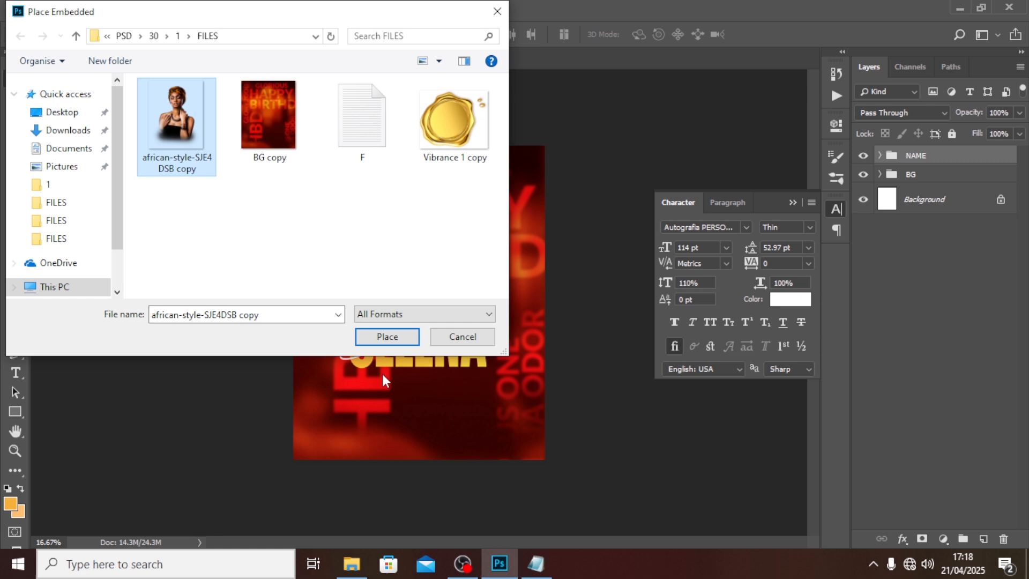
click(385, 336)
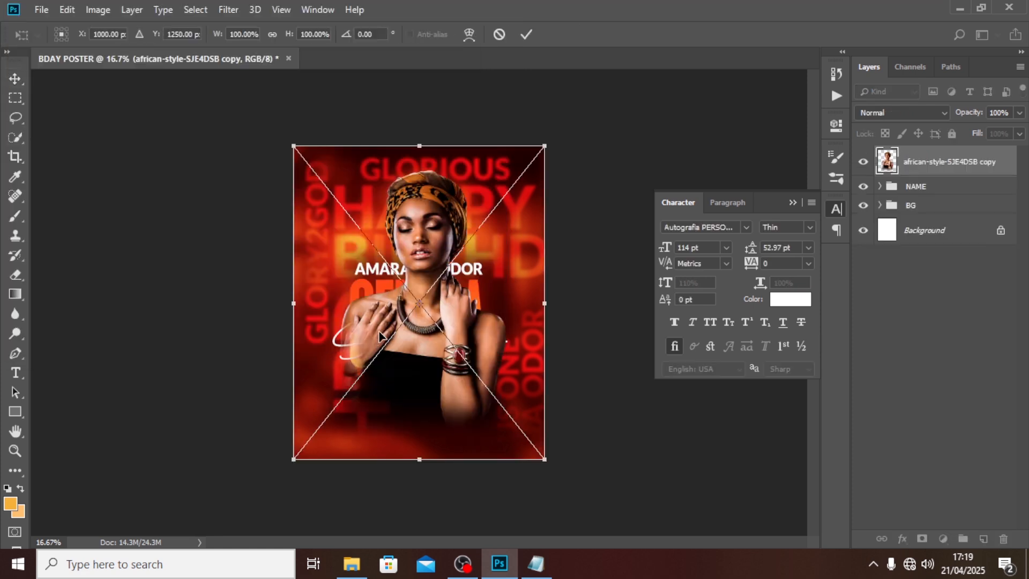
key(Return)
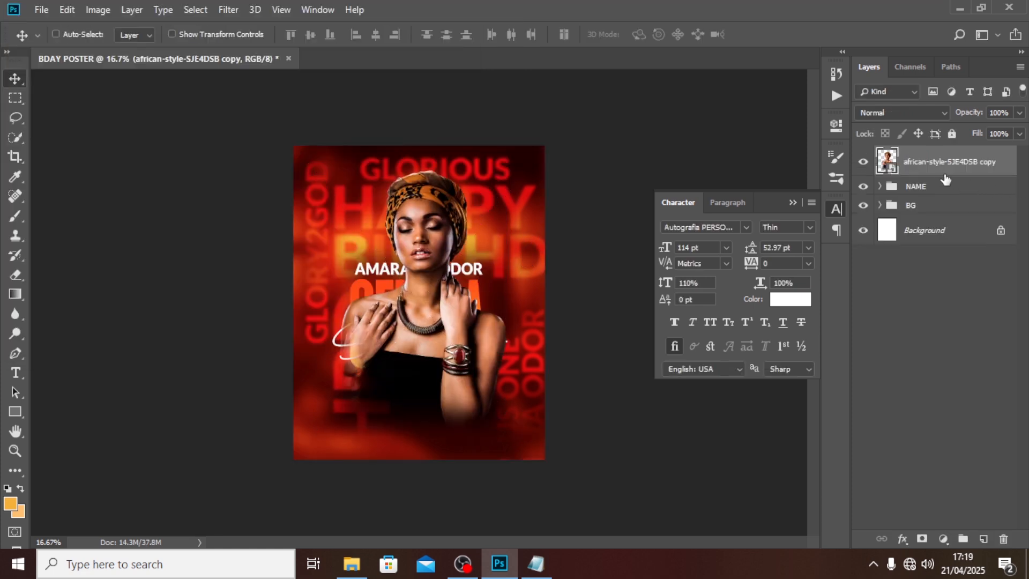
Step: Move the portrait beneath the name text and group it as IMAGE
drag(939, 177, 939, 202)
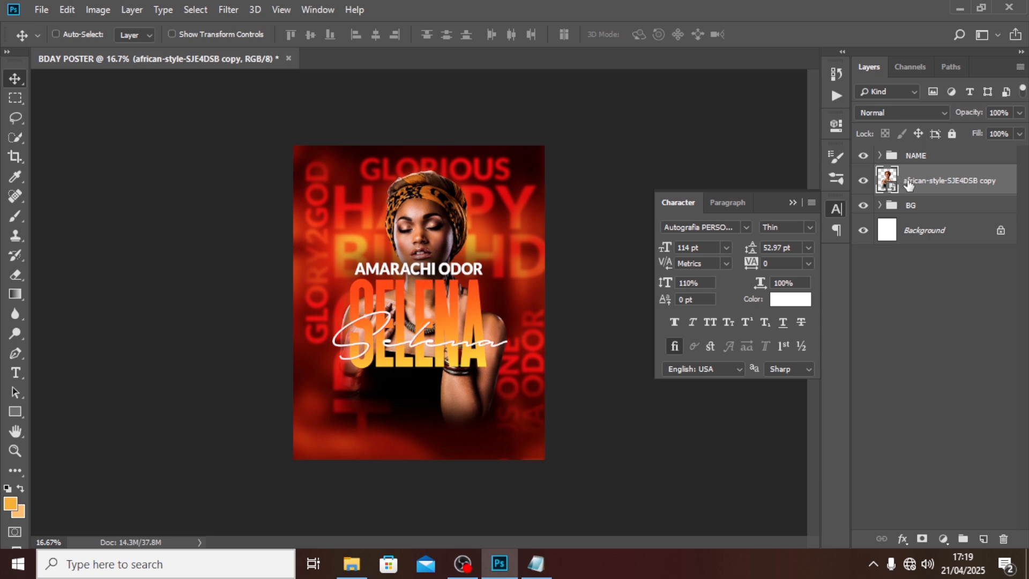
key(ctrl+g)
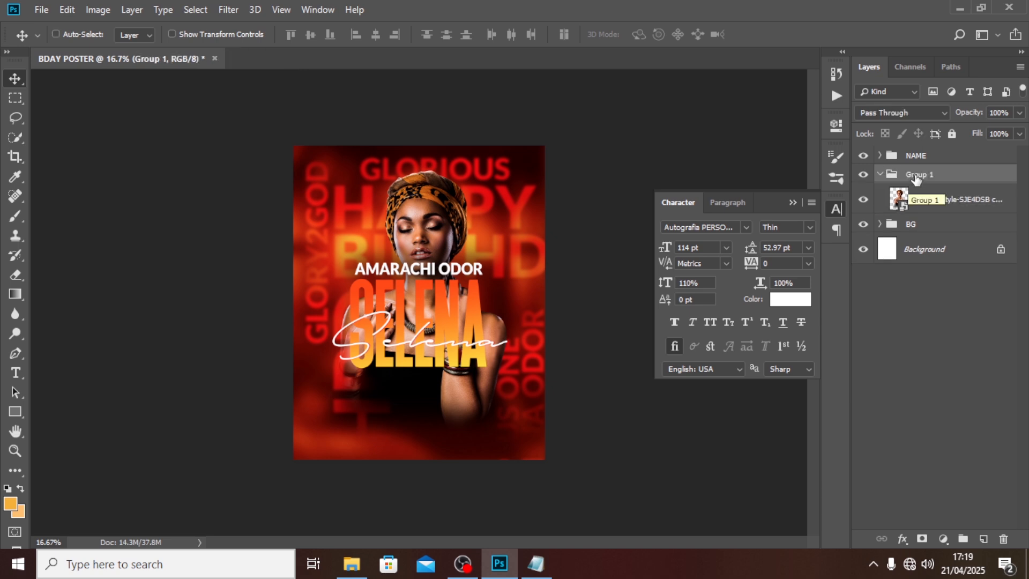
double_click(915, 175)
text(IMAGE)
key(Return)
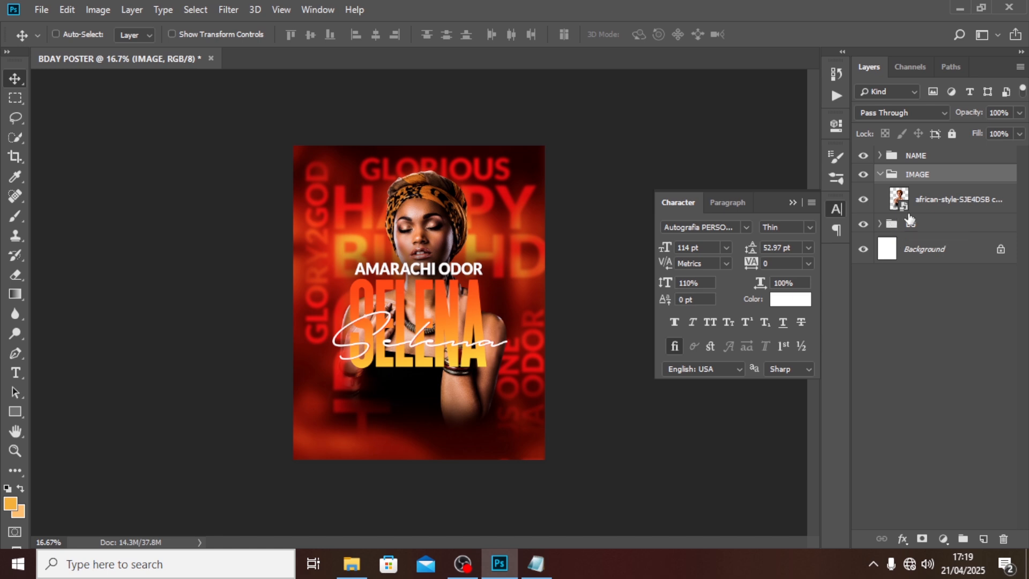
Step: Add a text layer reading 'god' near the poster's upper left
key(t)
click(336, 217)
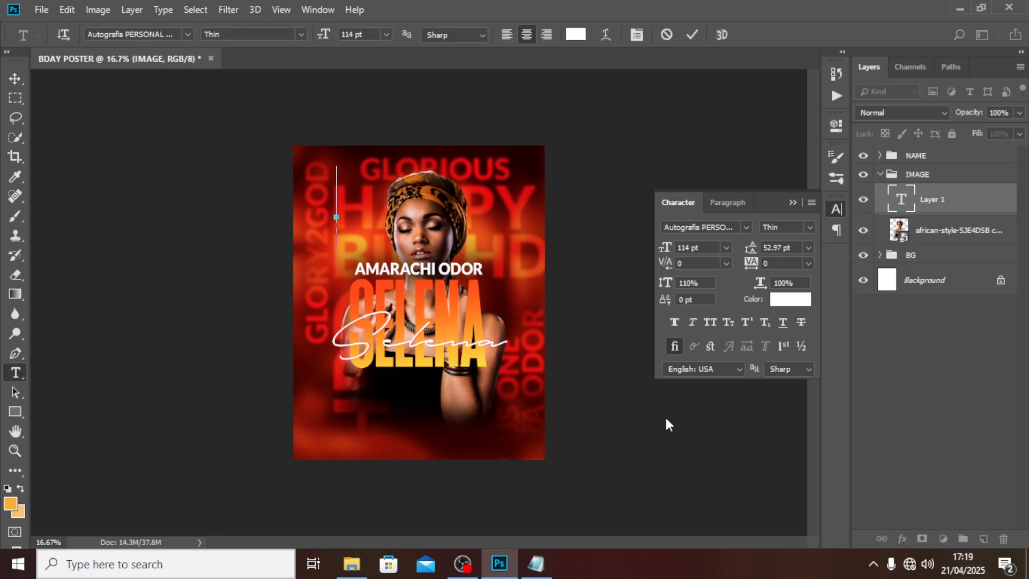
text(god)
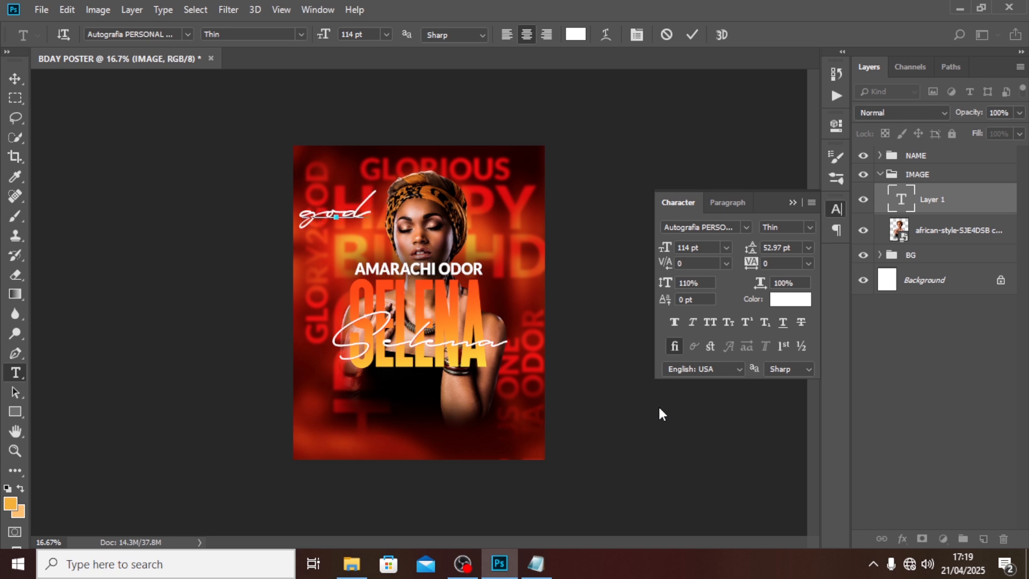
key(ctrl+Return)
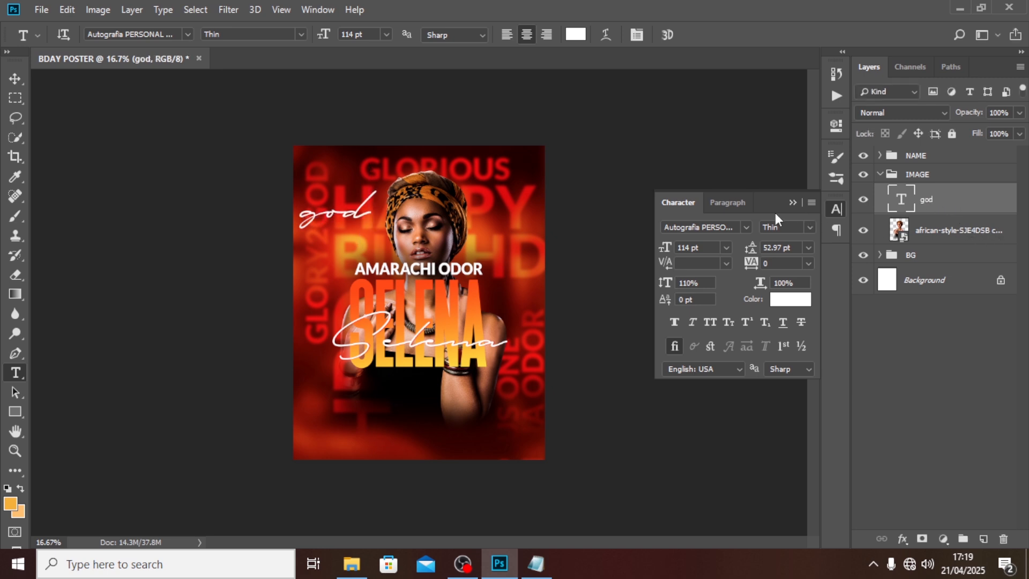
Step: Set GOD to Heathergreen, 109 pt, all caps, and move it down and right
click(743, 226)
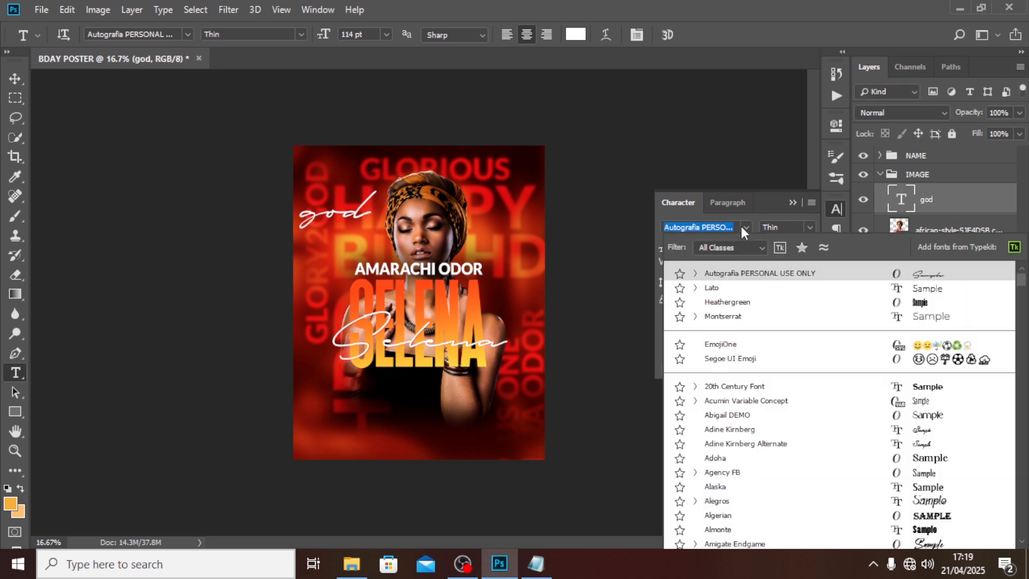
click(722, 302)
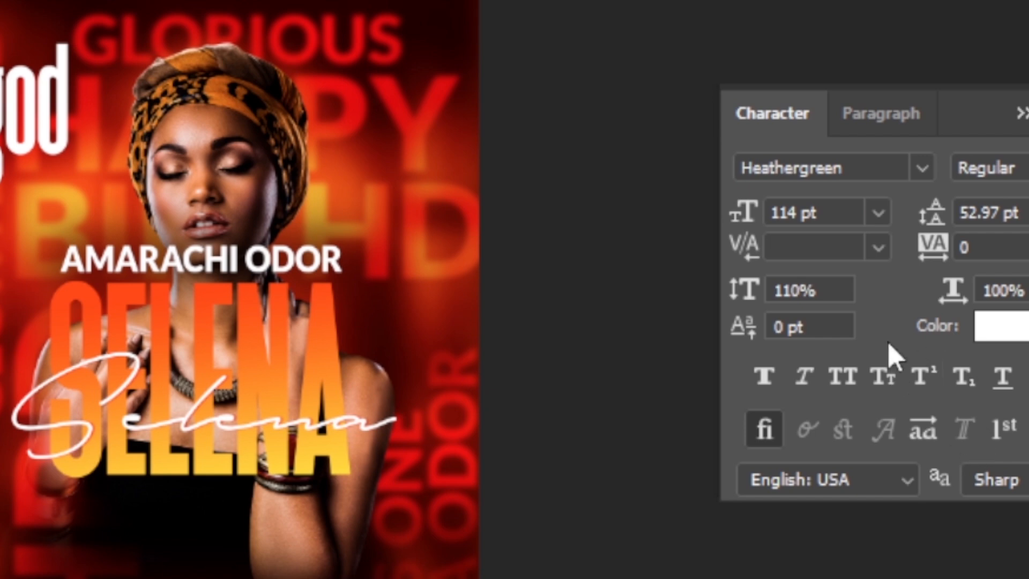
click(841, 208)
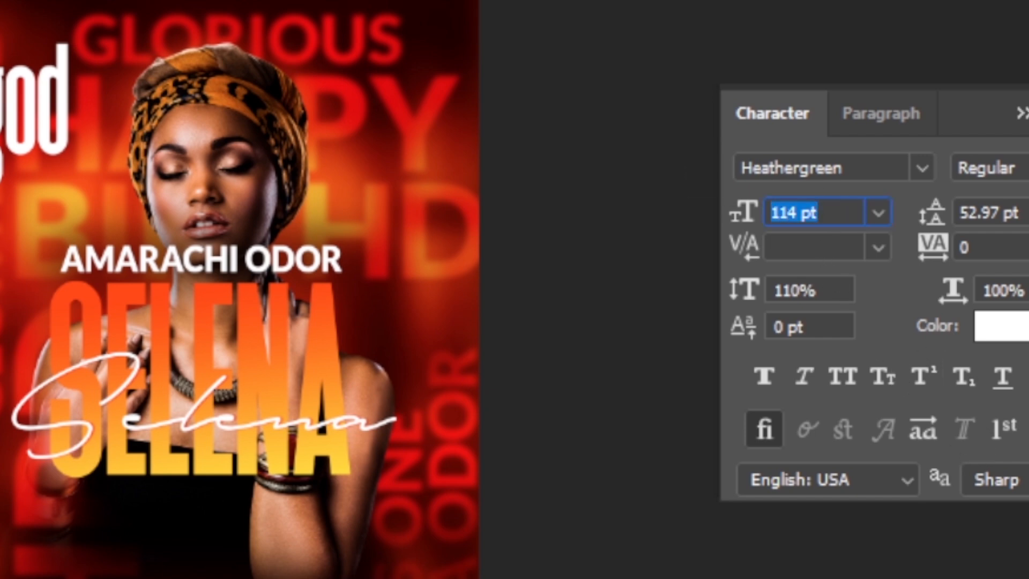
text(109)
key(Return)
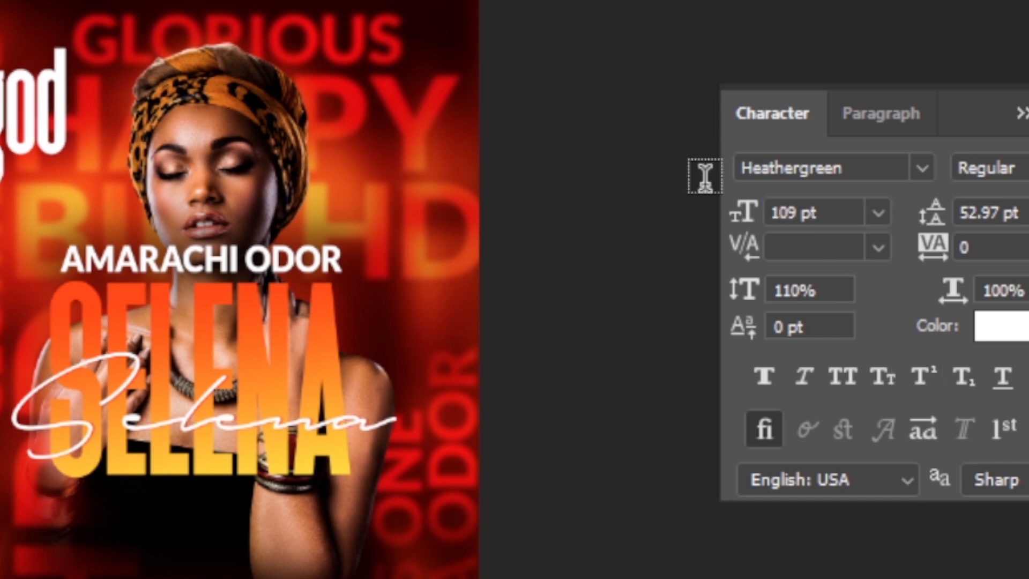
click(846, 375)
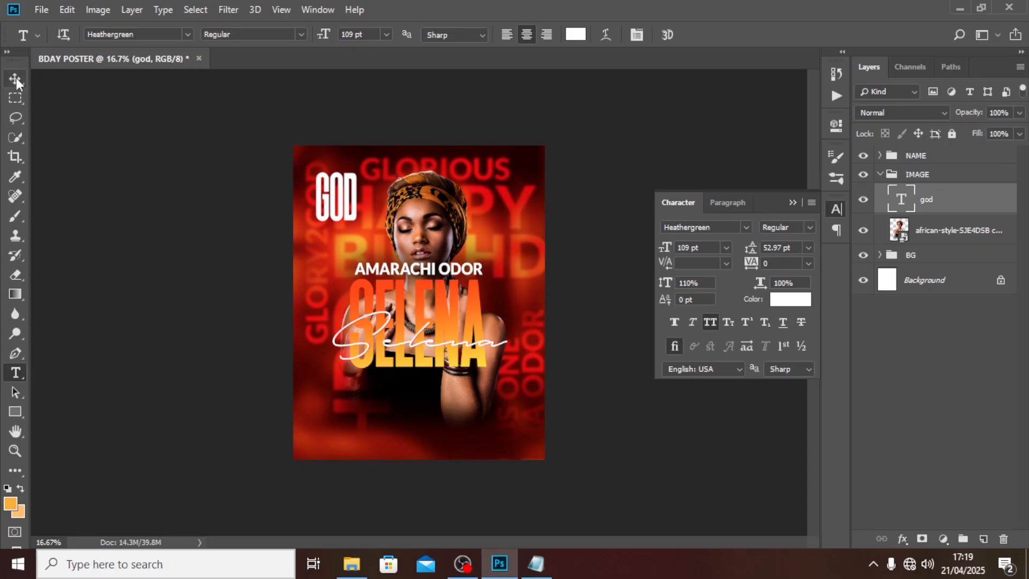
drag(356, 195, 377, 239)
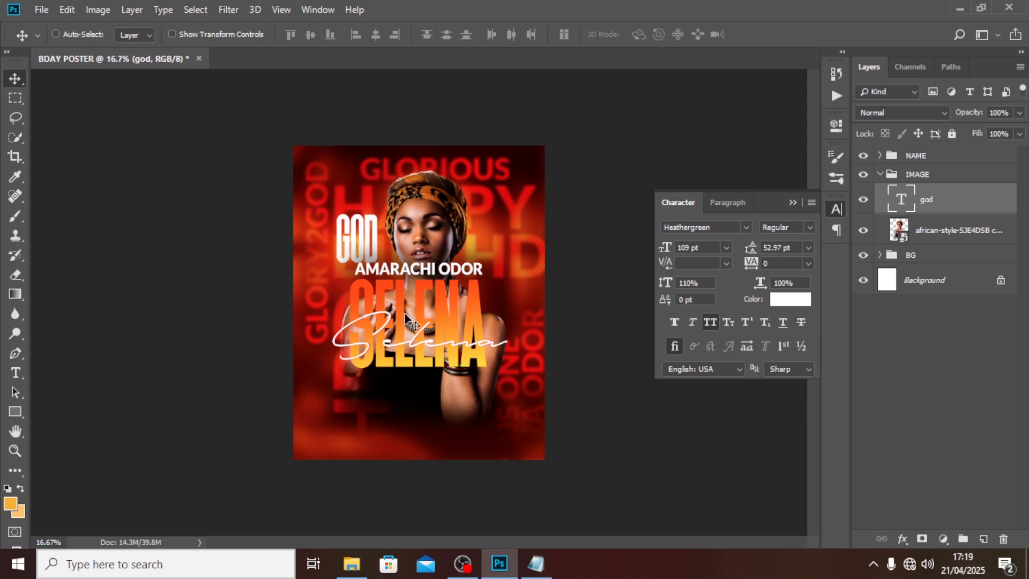
click(914, 156)
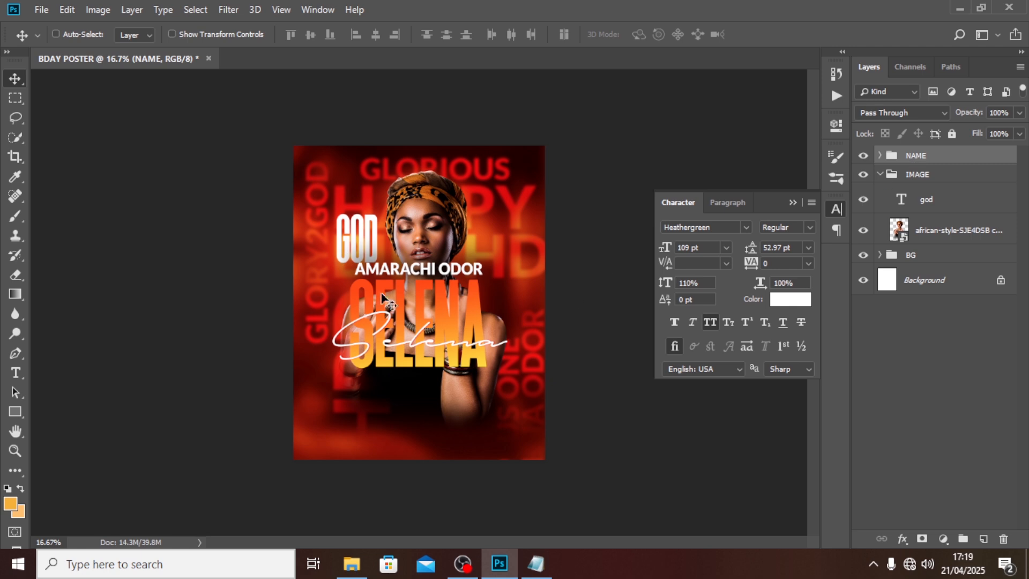
Step: Move the NAME text lower over the portrait's chest
key(ctrl+semicolon)
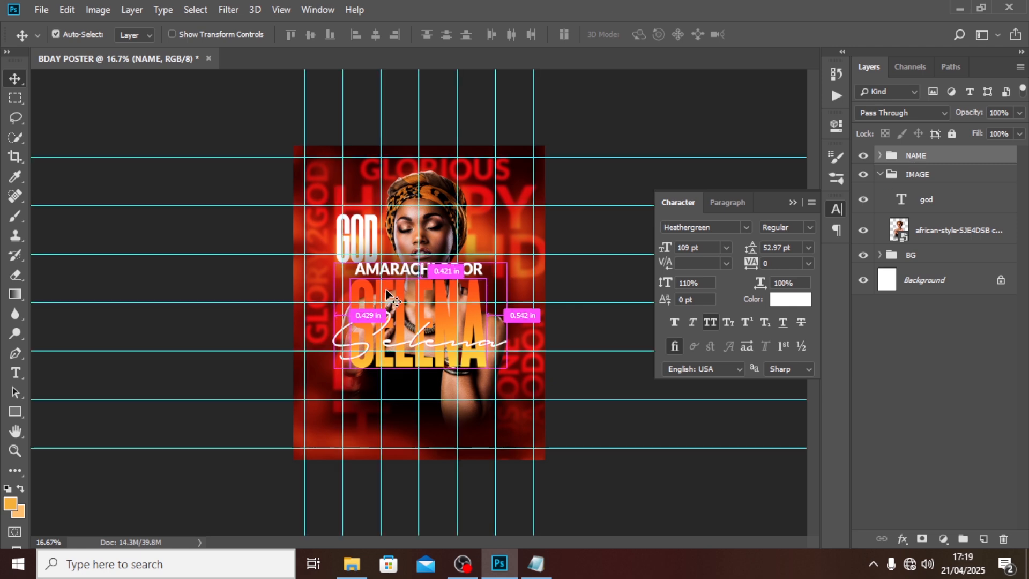
drag(439, 274, 440, 323)
key(shift+Up)
key(shift+Up)
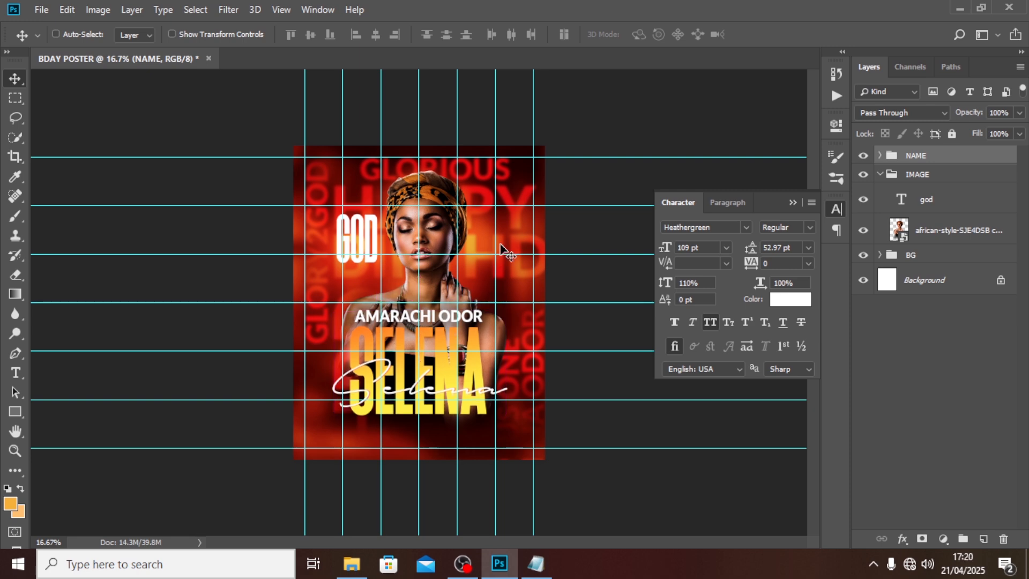
mouse_move(927, 202)
mouse_down()
mouse_move(921, 185)
mouse_move(885, 166)
mouse_move(914, 215)
mouse_up()
click(880, 204)
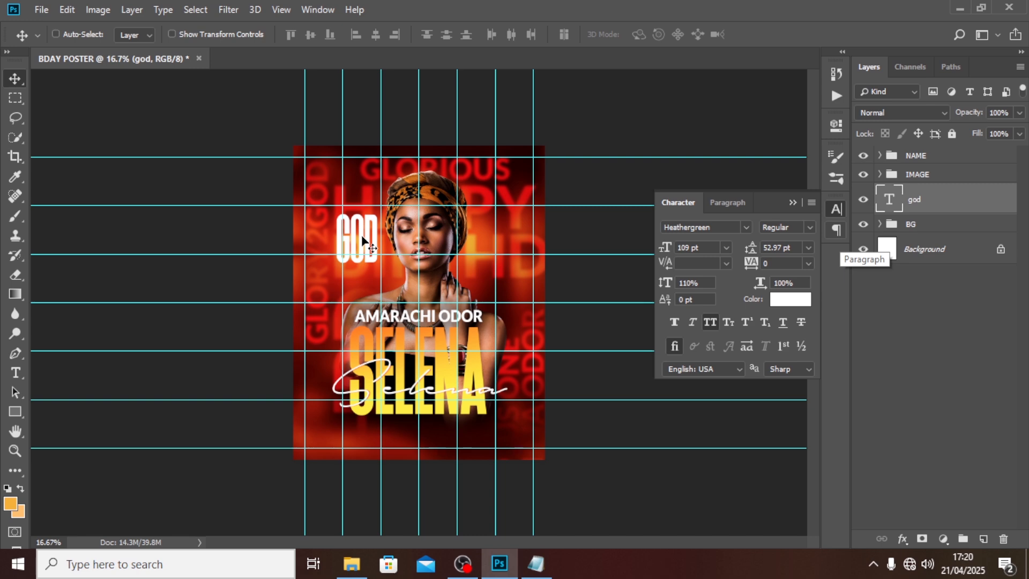
drag(363, 240, 362, 280)
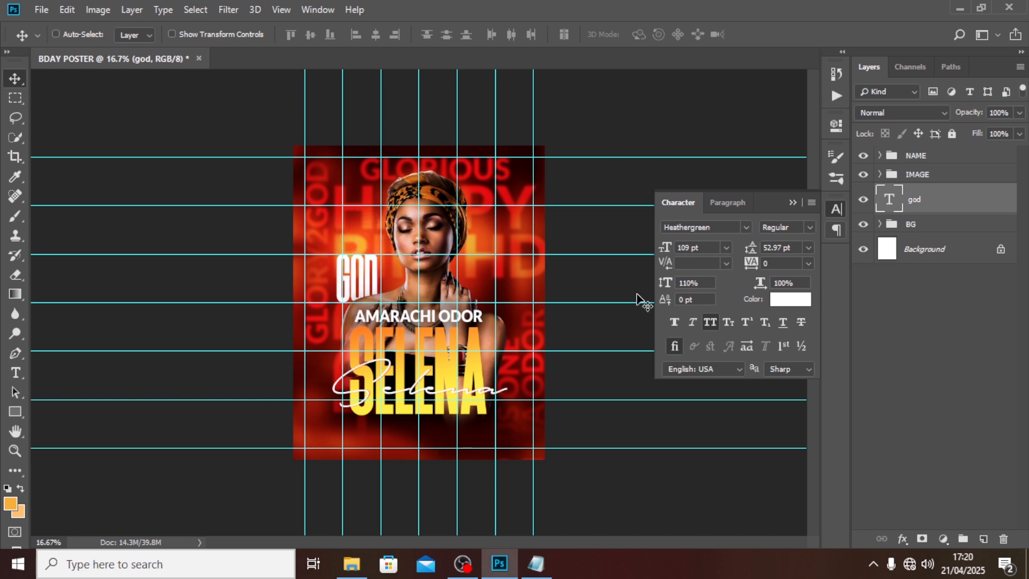
key(shift+Right)
key(shift+Right)
key(shift+Right)
key(shift+Right)
key(shift+Right)
key(shift+Right)
key(shift+Right)
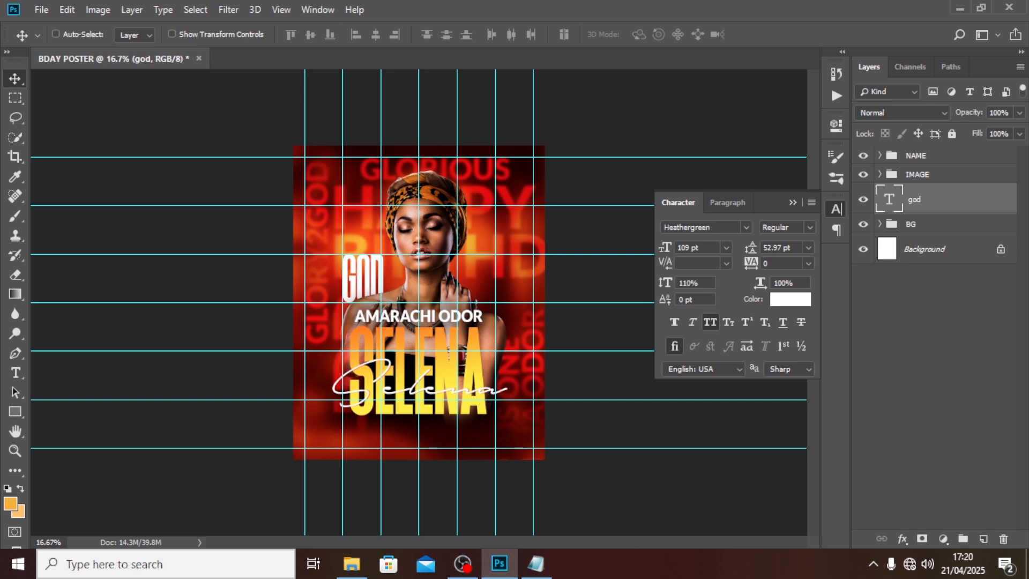
Step: Add a gradient overlay to GOD running from FF5300 orange to FFEB09 yellow
double_click(994, 194)
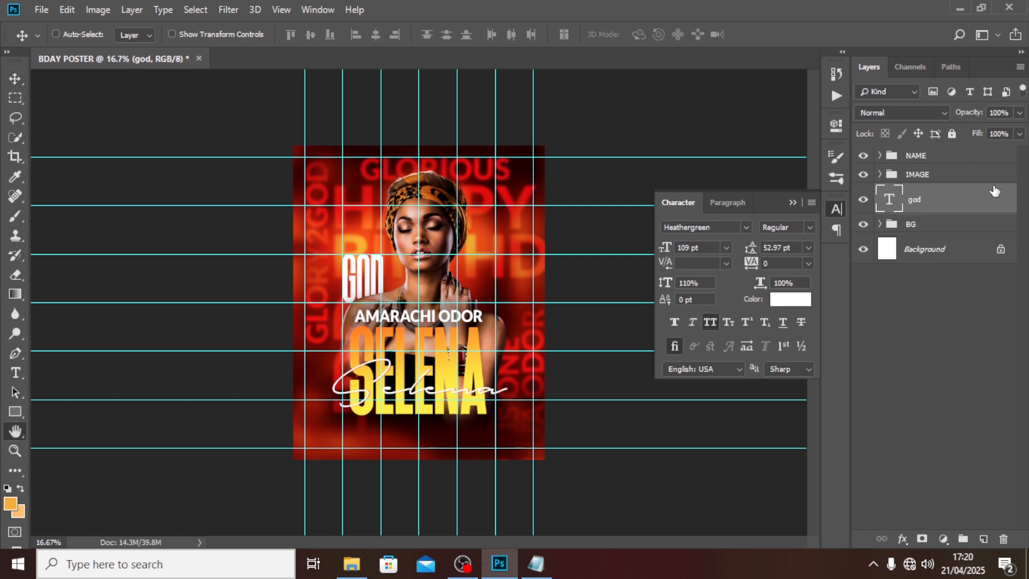
click(480, 355)
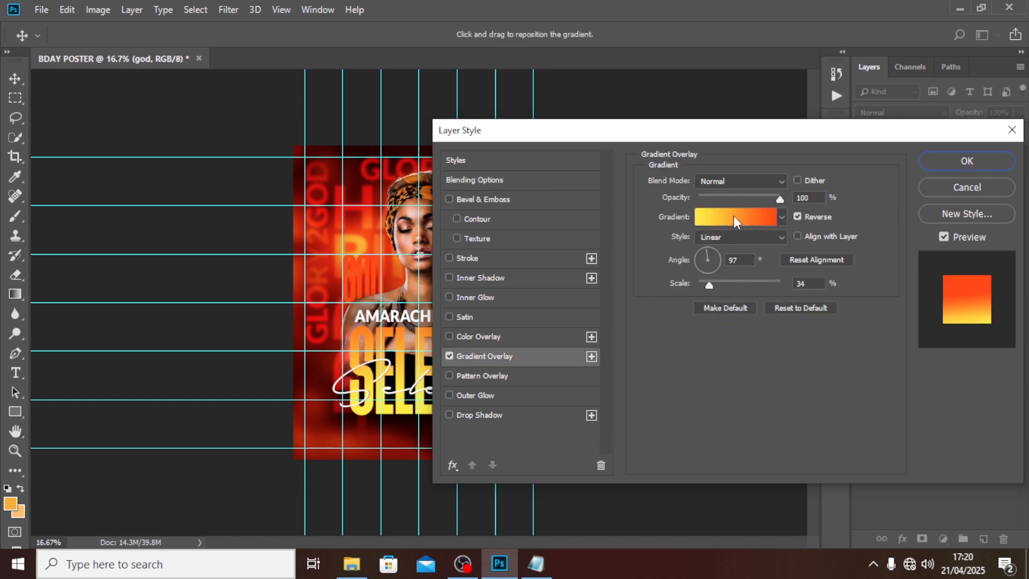
click(734, 216)
click(511, 318)
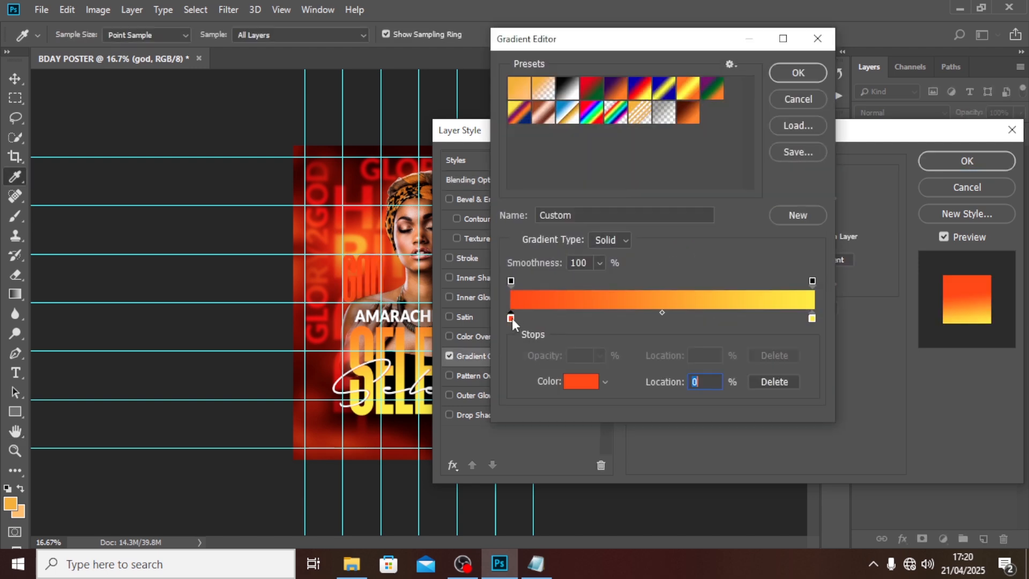
double_click(511, 319)
text(FF)
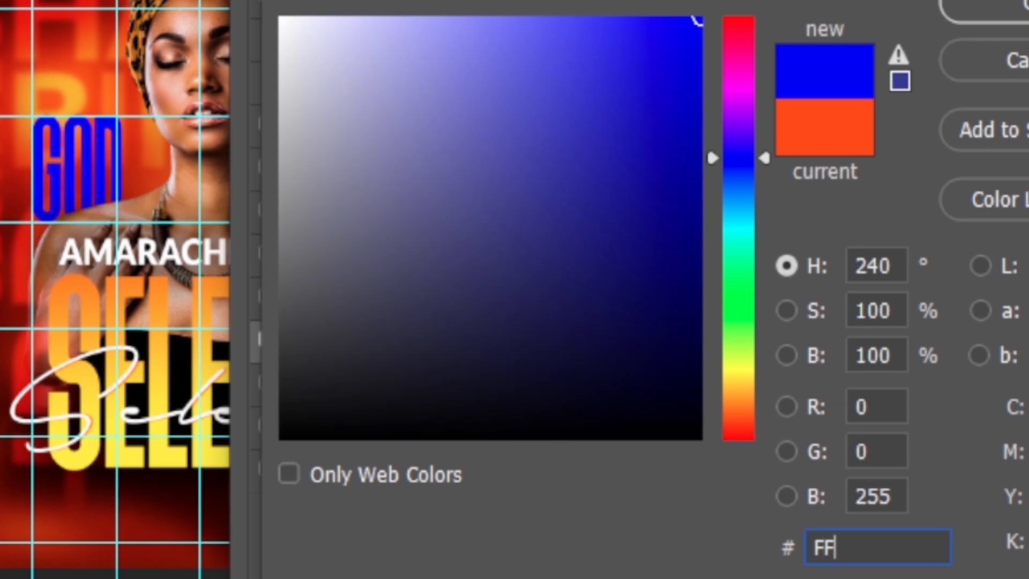
text(5300)
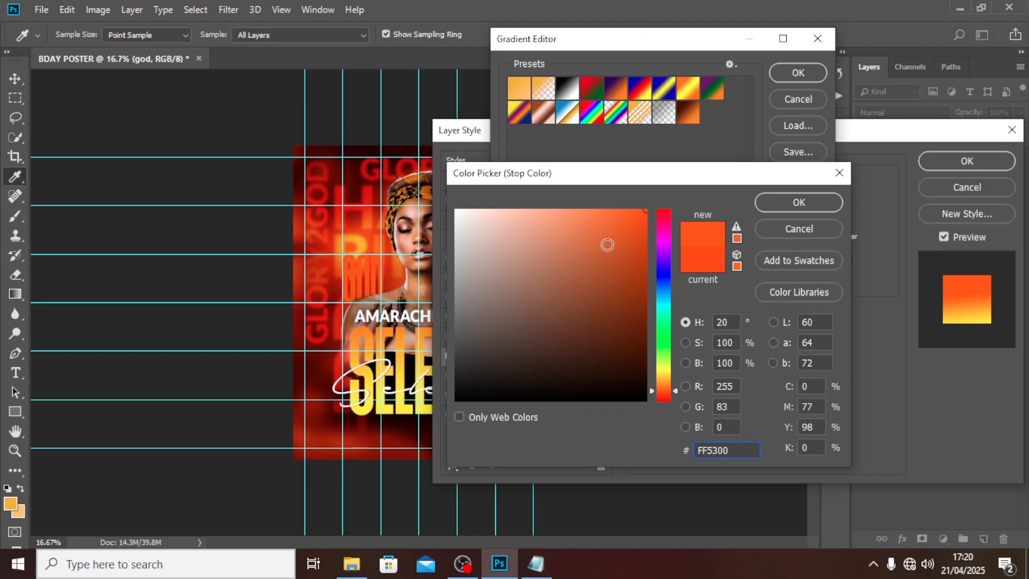
click(763, 209)
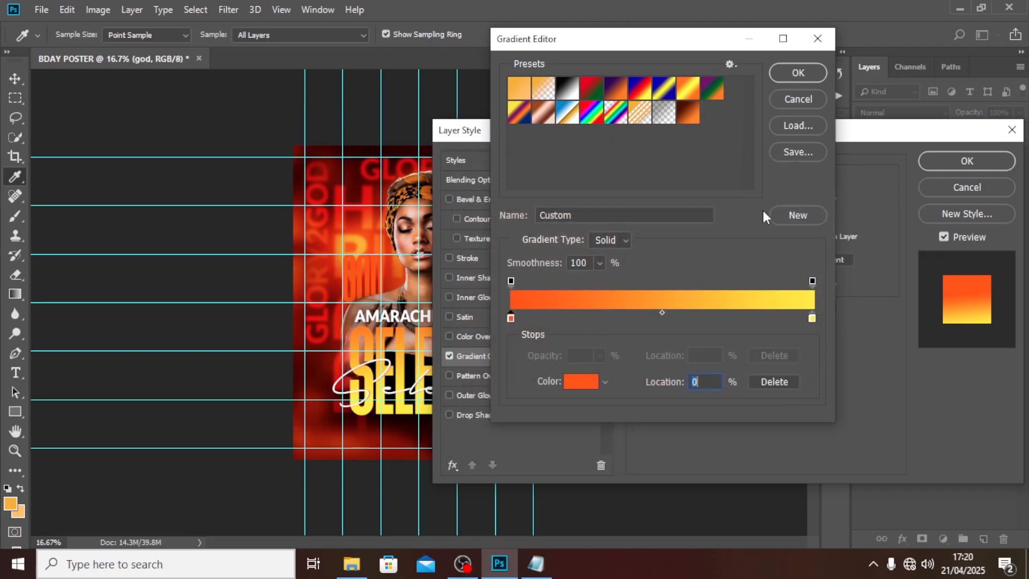
double_click(812, 318)
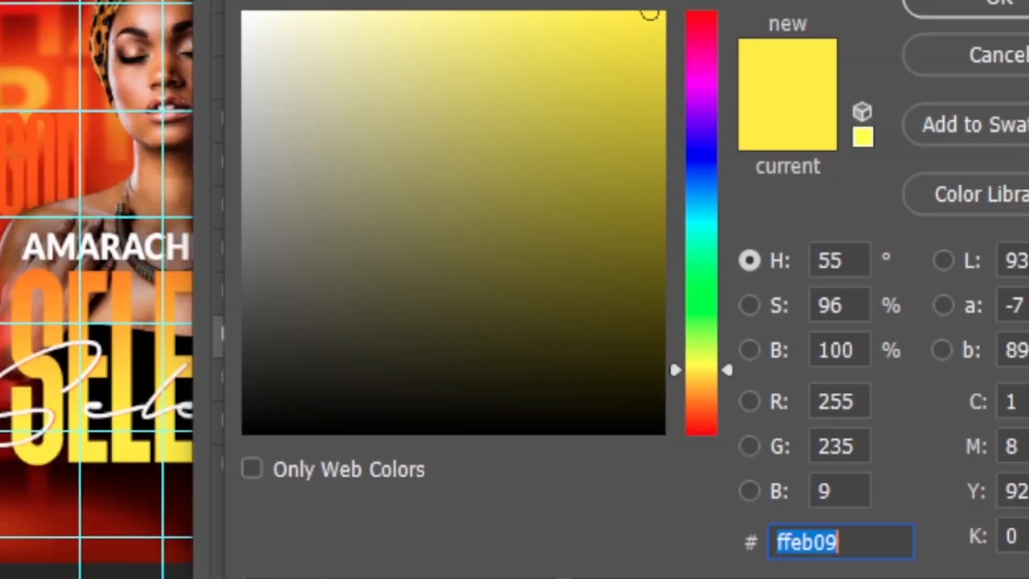
text(FFE)
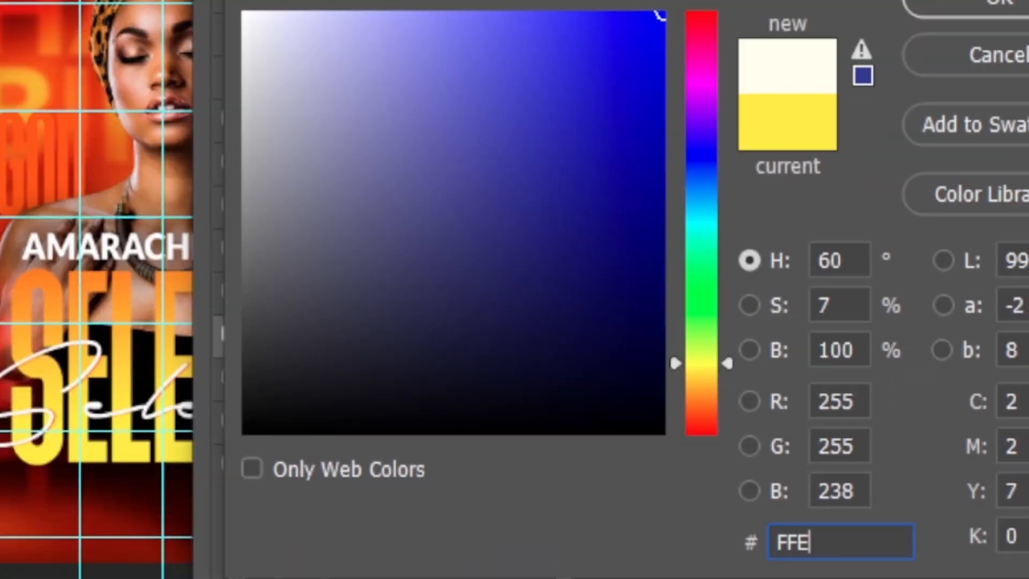
text(B09)
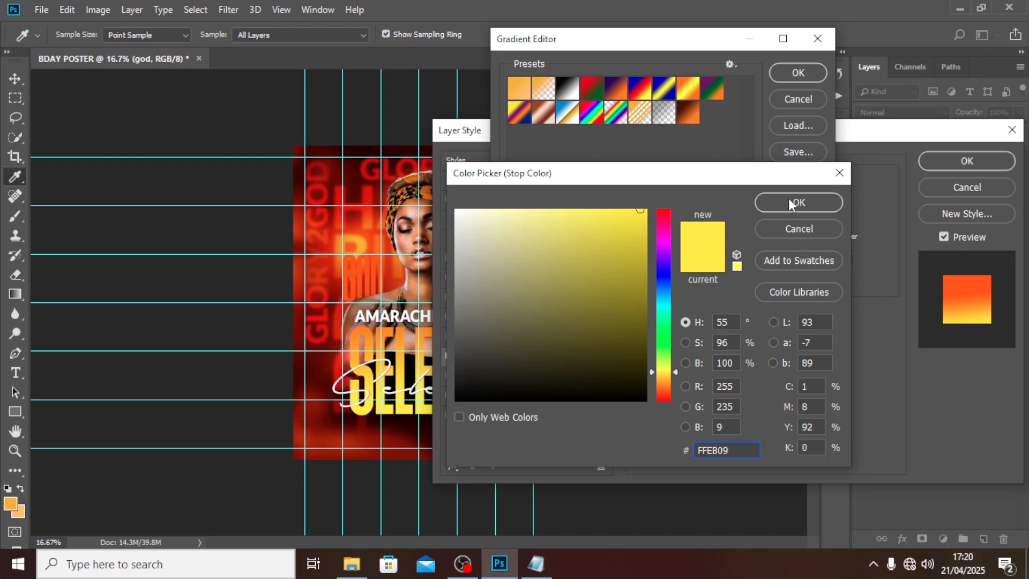
click(789, 198)
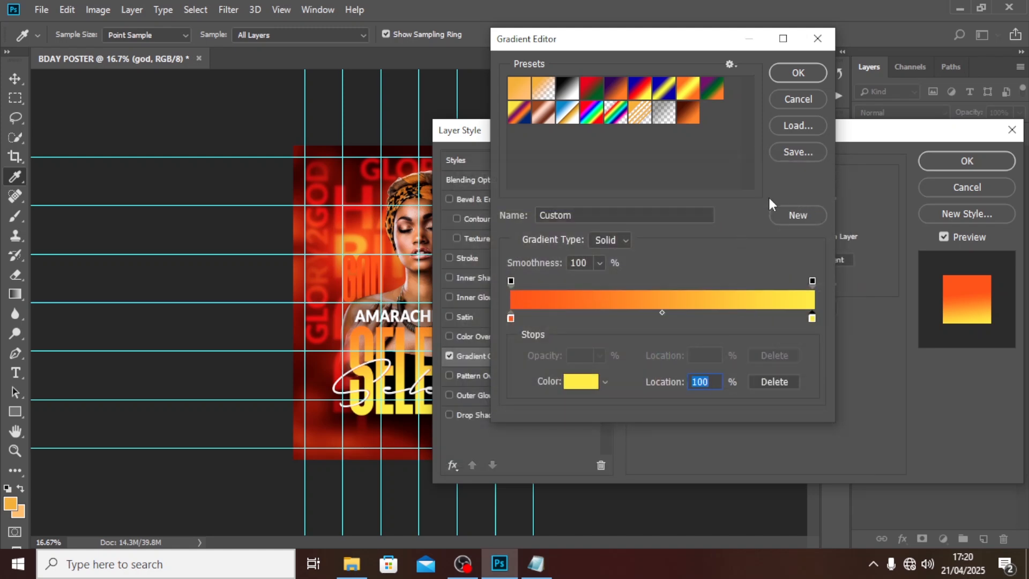
click(787, 73)
Step: Make the GOD gradient Reflected at 76% scale, aligned with layer, unreversed, and apply
click(809, 199)
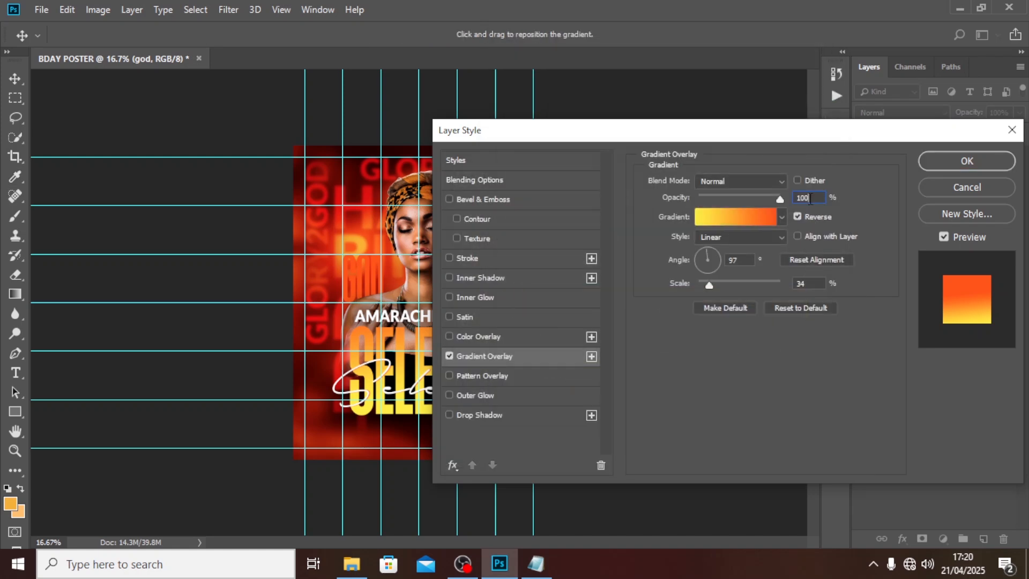
click(721, 235)
click(712, 285)
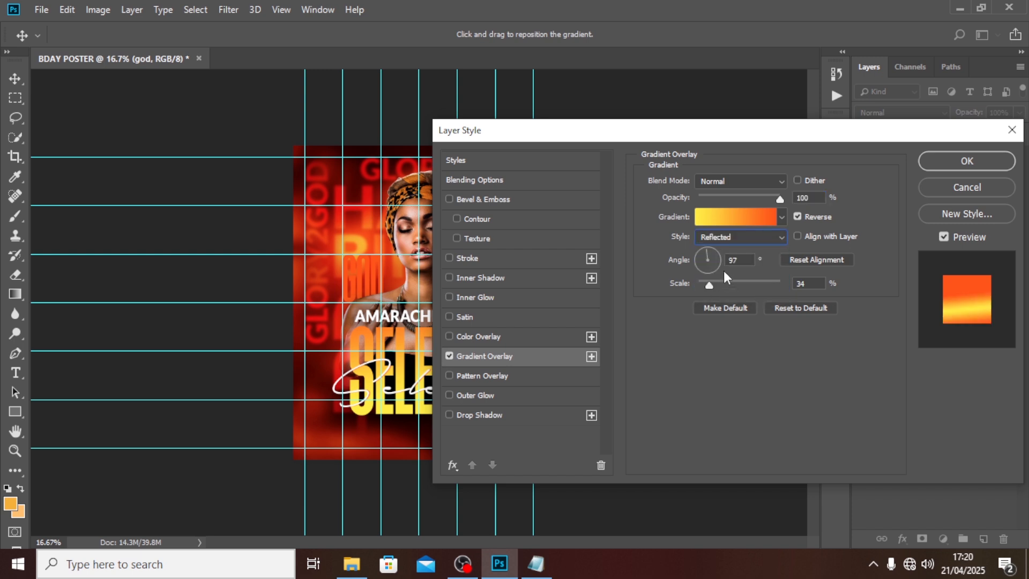
drag(740, 258, 719, 247)
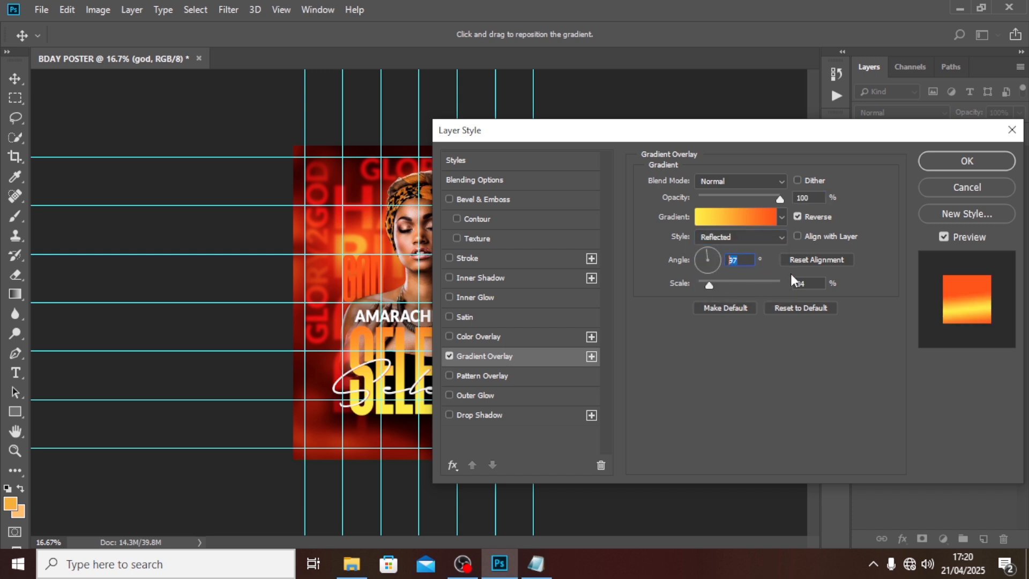
drag(812, 280, 798, 267)
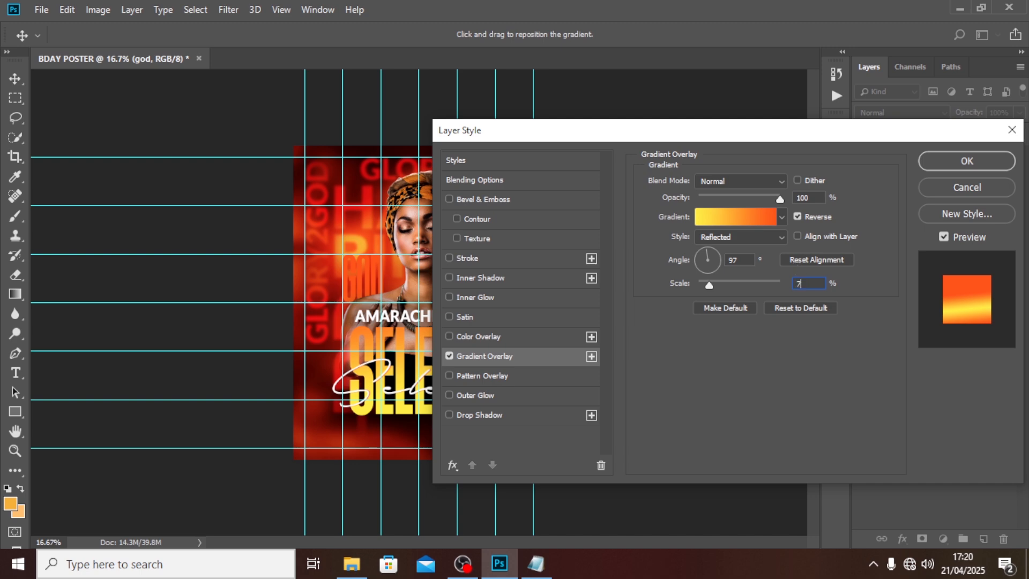
text(76)
drag(779, 139, 876, 195)
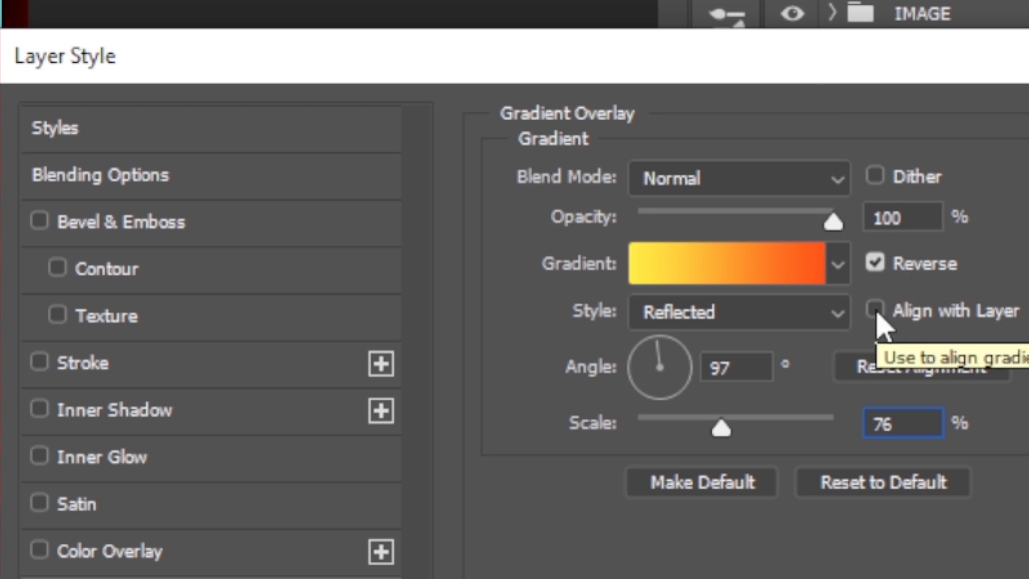
click(875, 312)
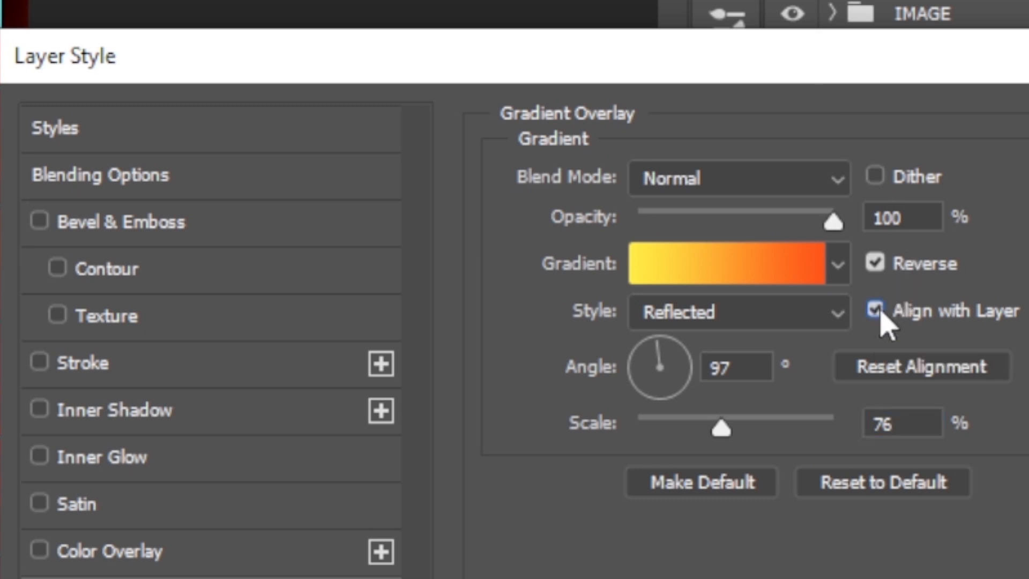
click(877, 262)
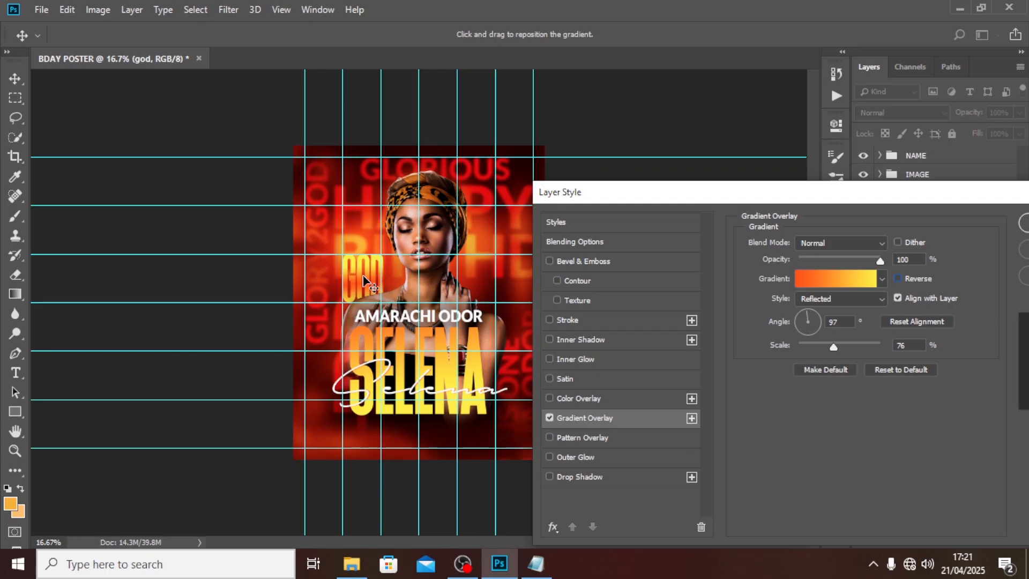
drag(363, 279, 365, 288)
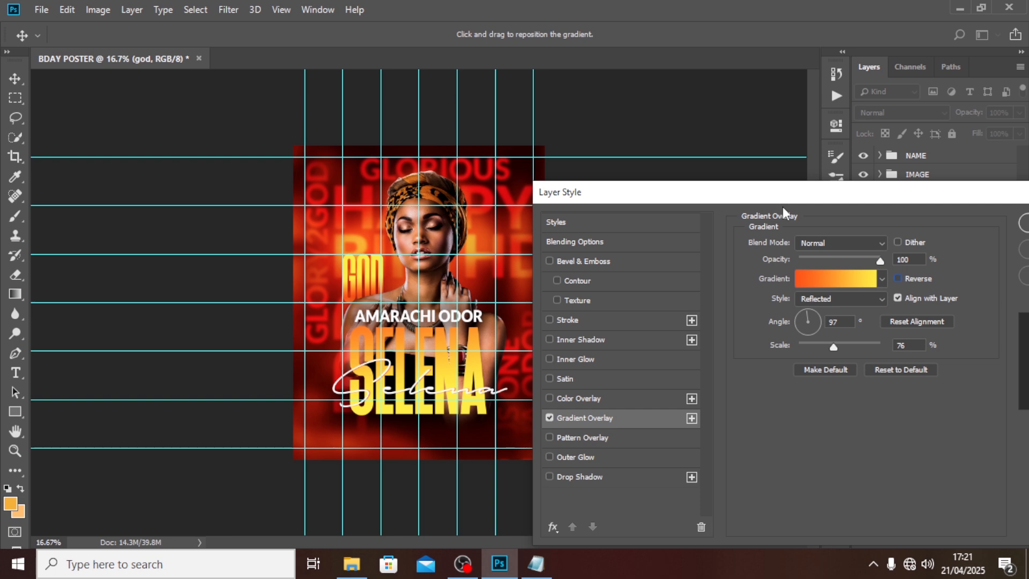
drag(782, 207, 709, 201)
click(991, 227)
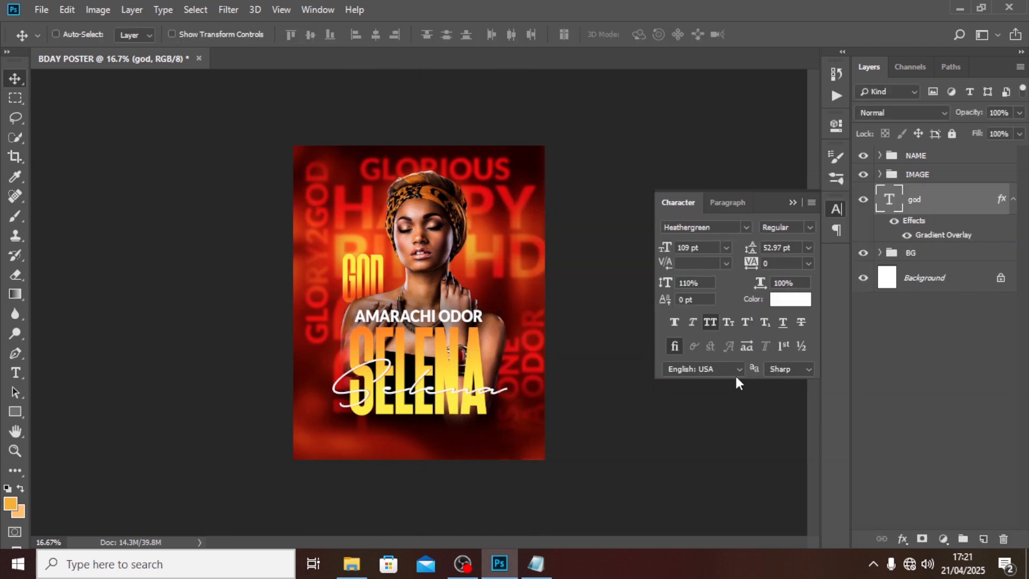
Step: Drag the second Selena layer's gradient overlay so deeper orange covers the letters' upper part
click(880, 155)
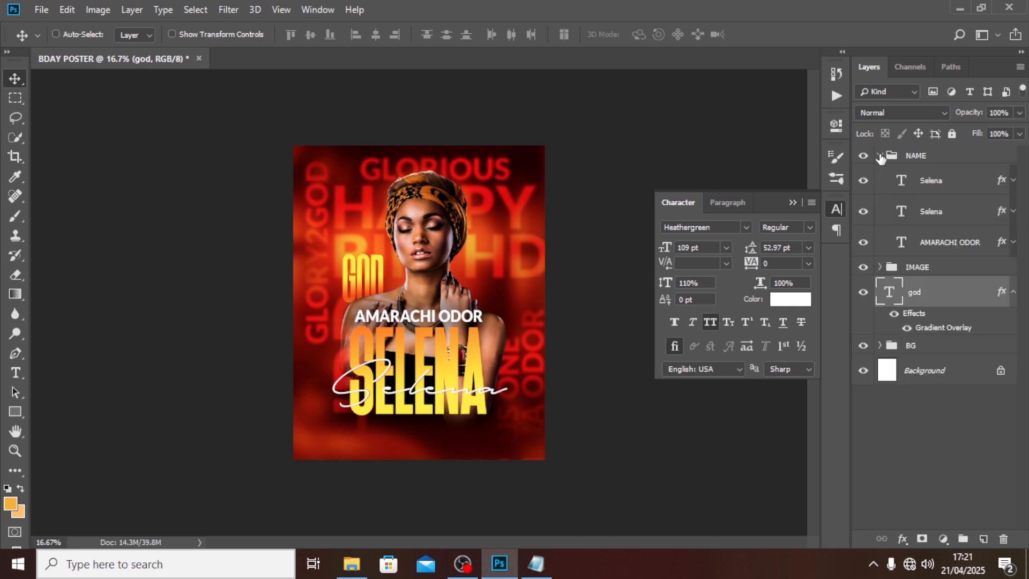
click(1013, 211)
click(949, 246)
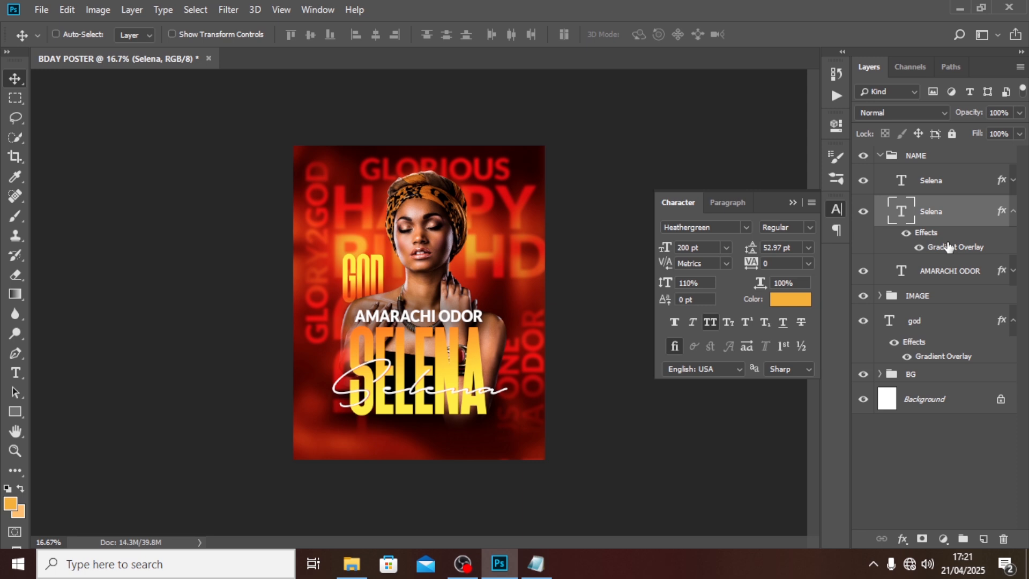
double_click(948, 247)
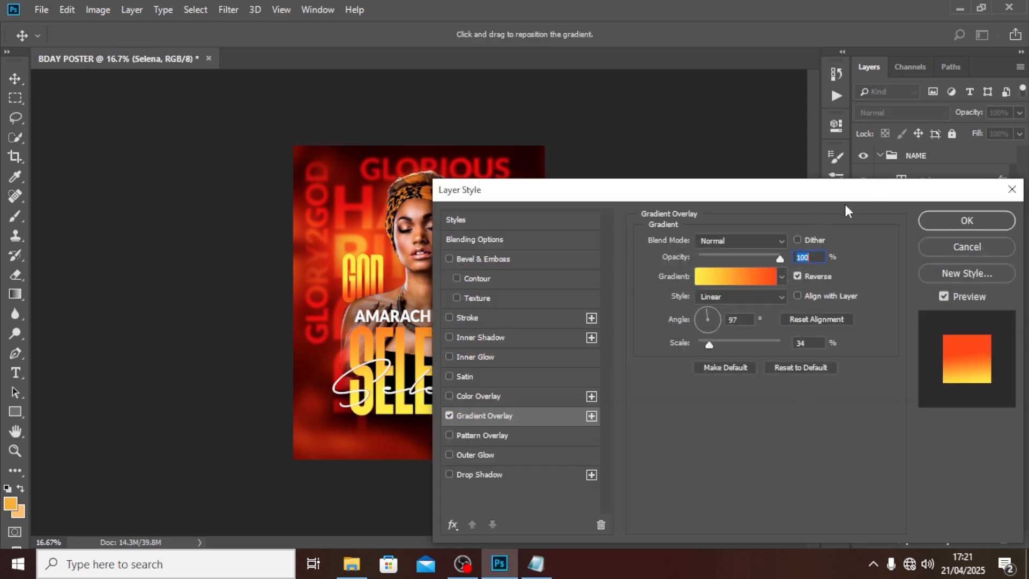
drag(815, 195, 903, 176)
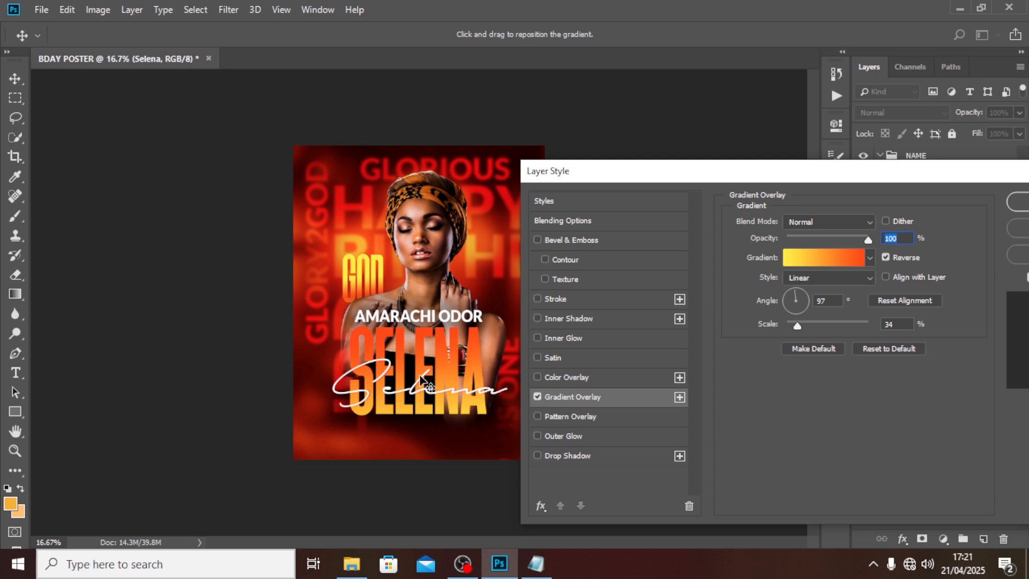
drag(922, 181, 706, 139)
Step: Apply the adjusted SELENA gradient, collapse the Layers panel lists, and select the god text layer
click(816, 159)
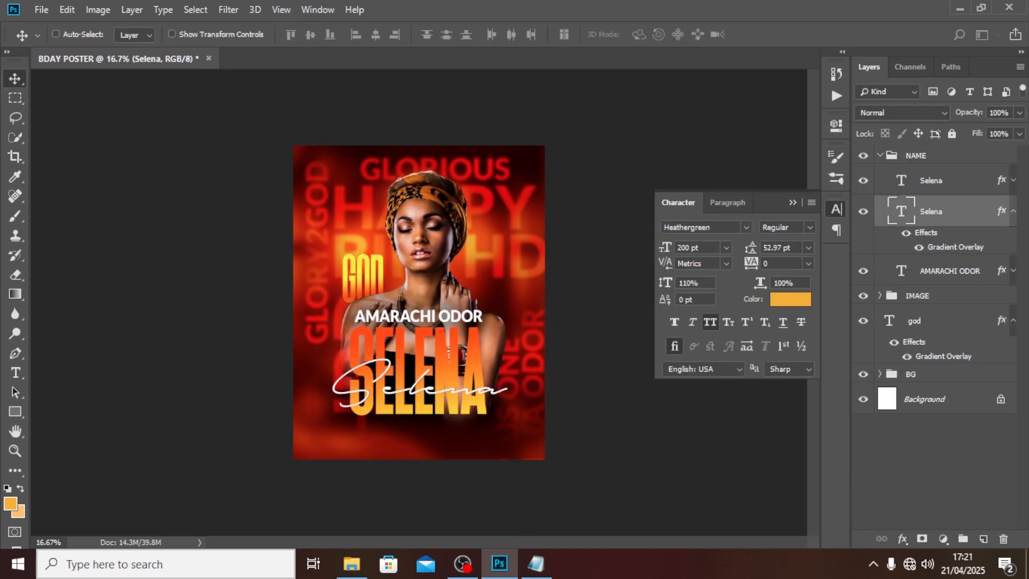
click(1013, 211)
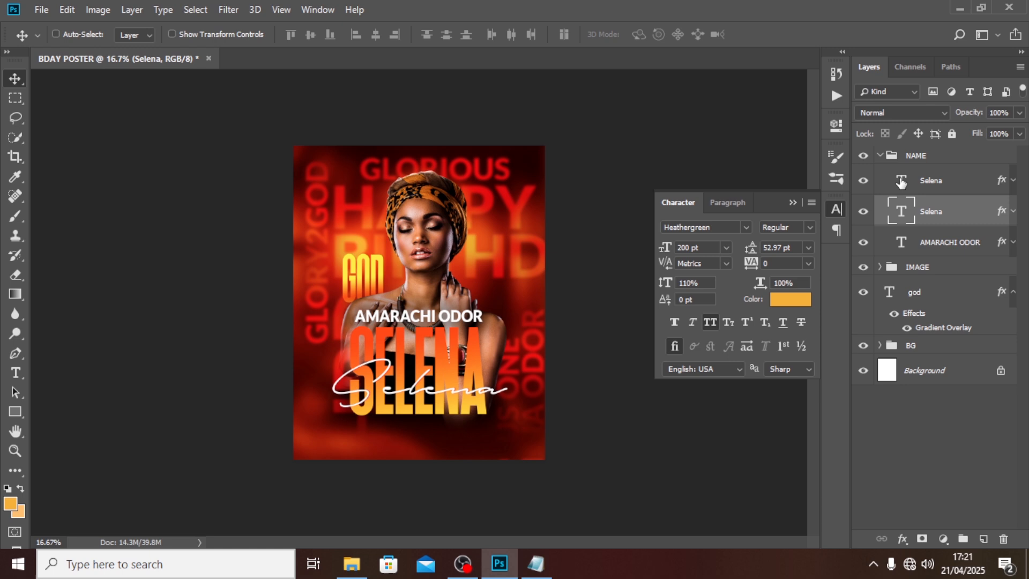
click(880, 156)
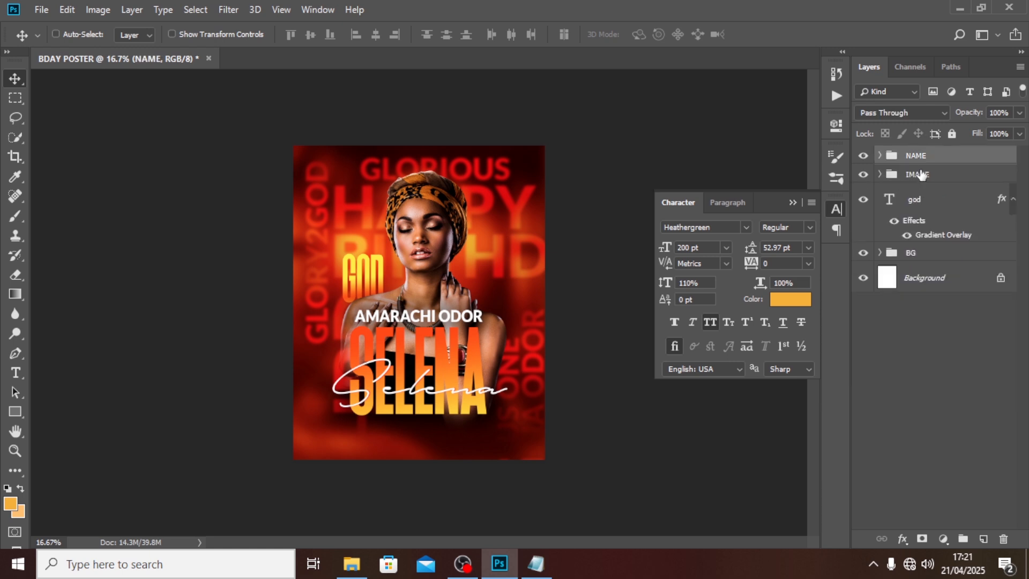
click(1013, 200)
click(1013, 199)
click(938, 207)
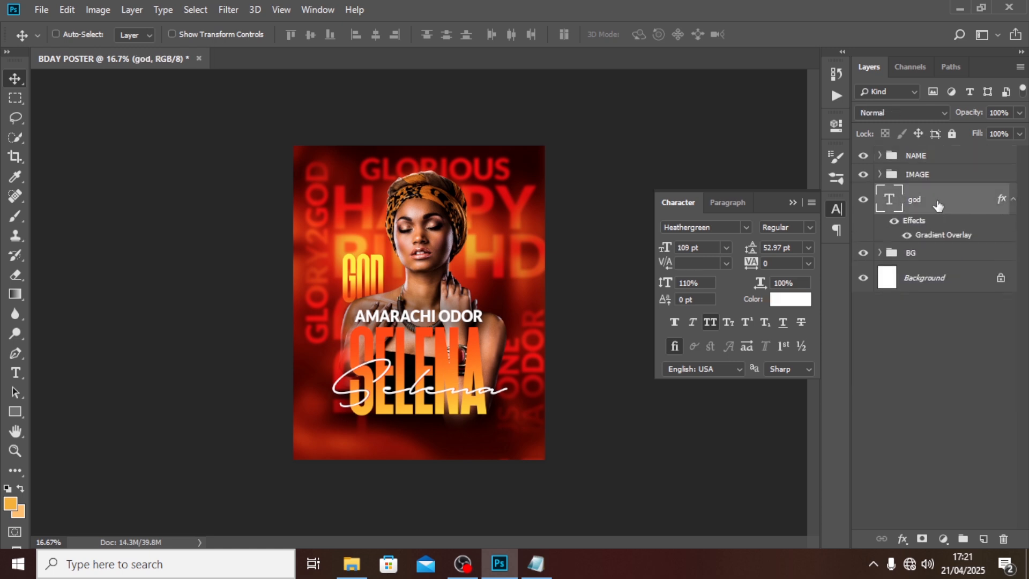
Step: Create a new text layer with 'it has been' pasted from the poster notes
key(t)
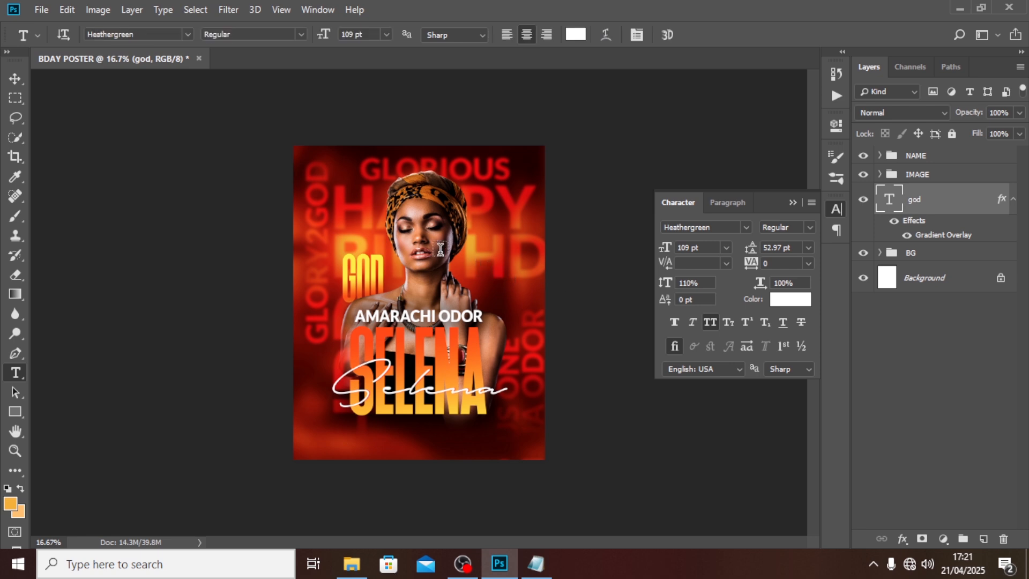
click(458, 234)
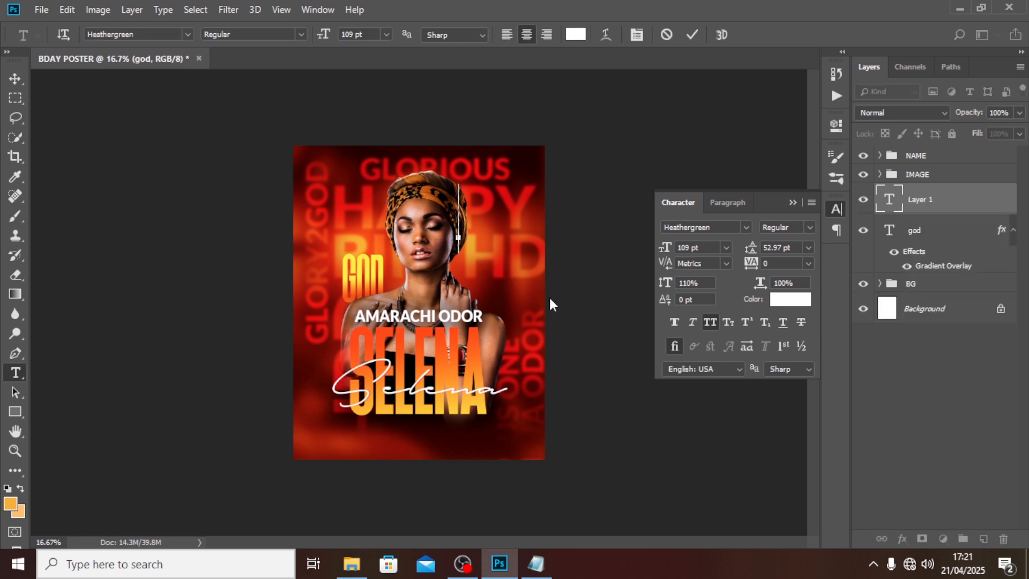
click(536, 564)
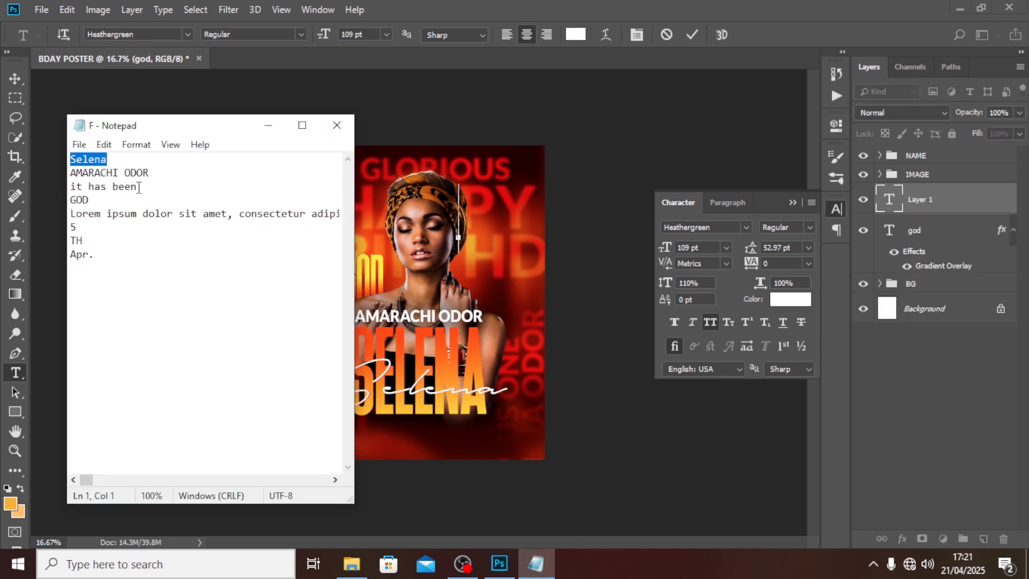
drag(139, 187, 41, 182)
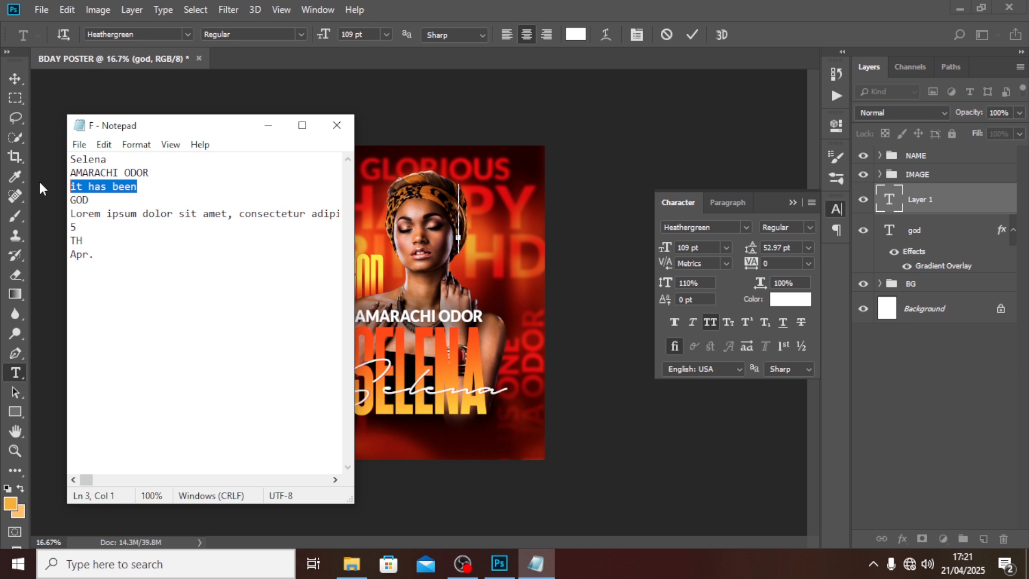
click(559, 7)
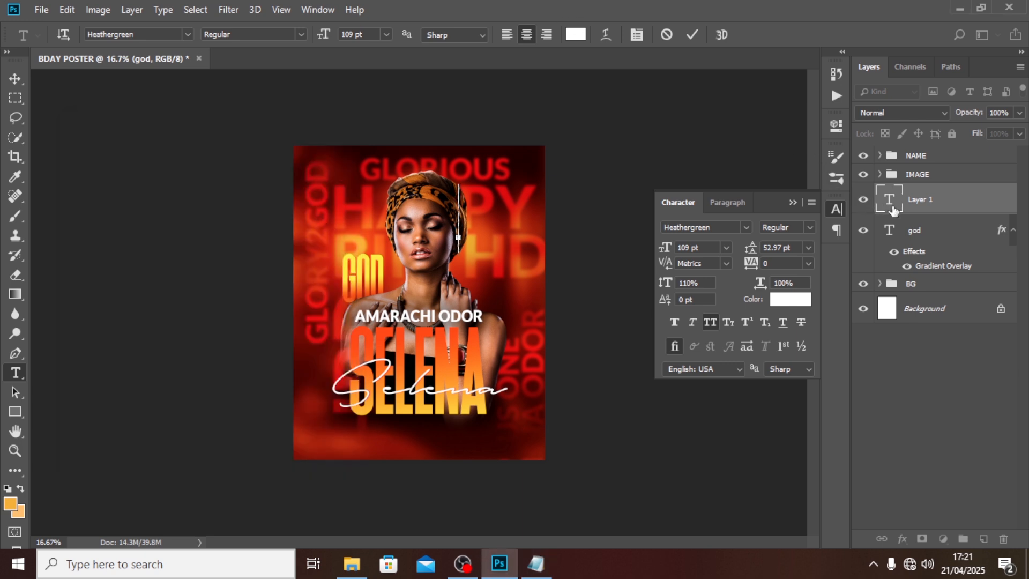
text(BEEN)
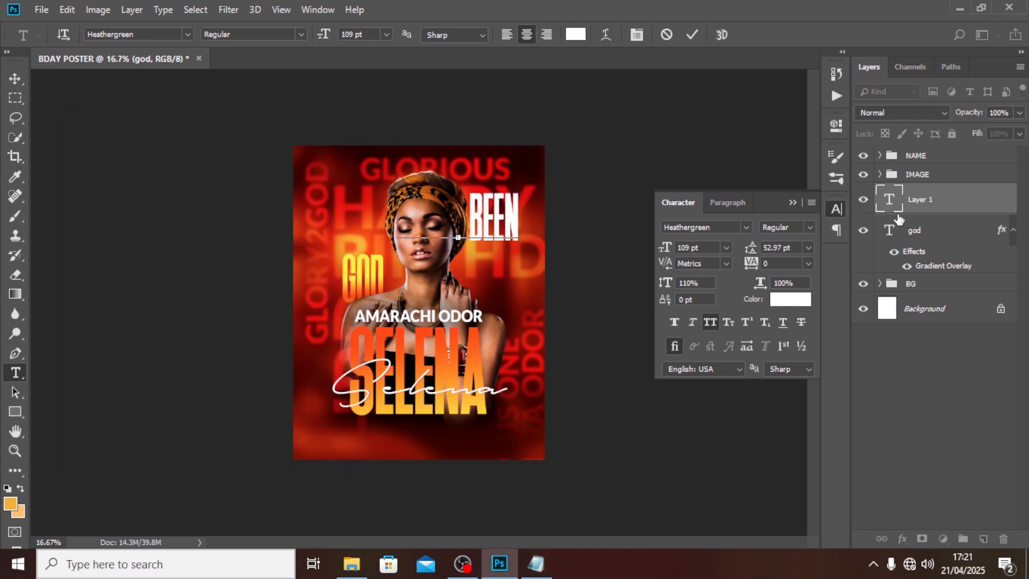
click(894, 209)
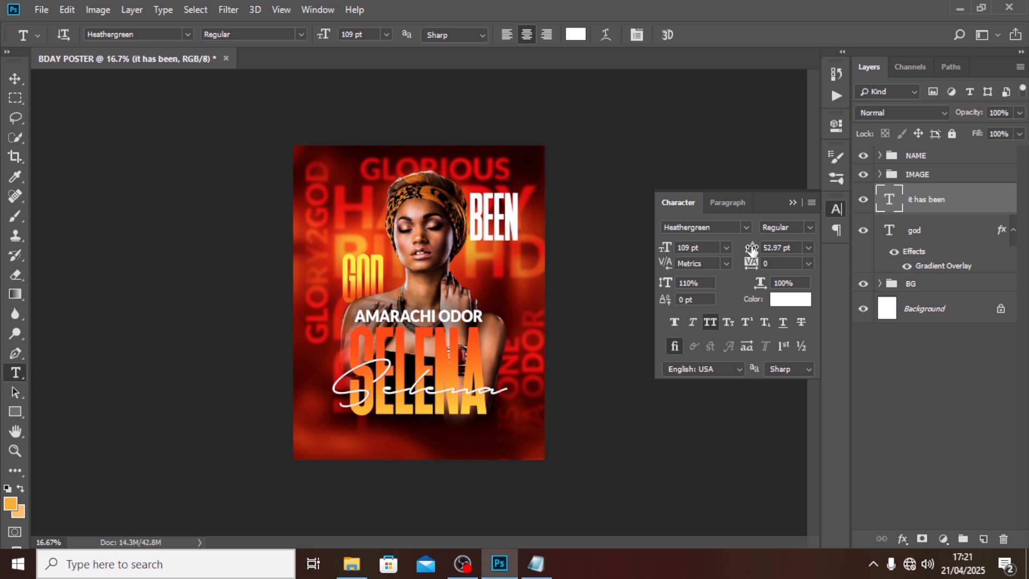
Step: Move the IT HAS BEEN text to the poster's left and set its font size to 36 pt
click(15, 79)
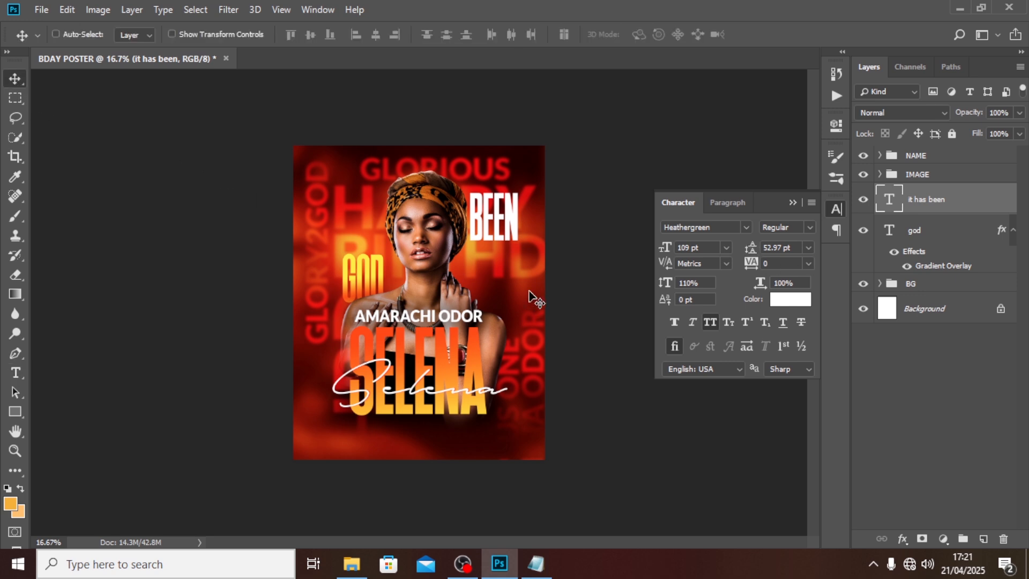
drag(529, 293, 430, 294)
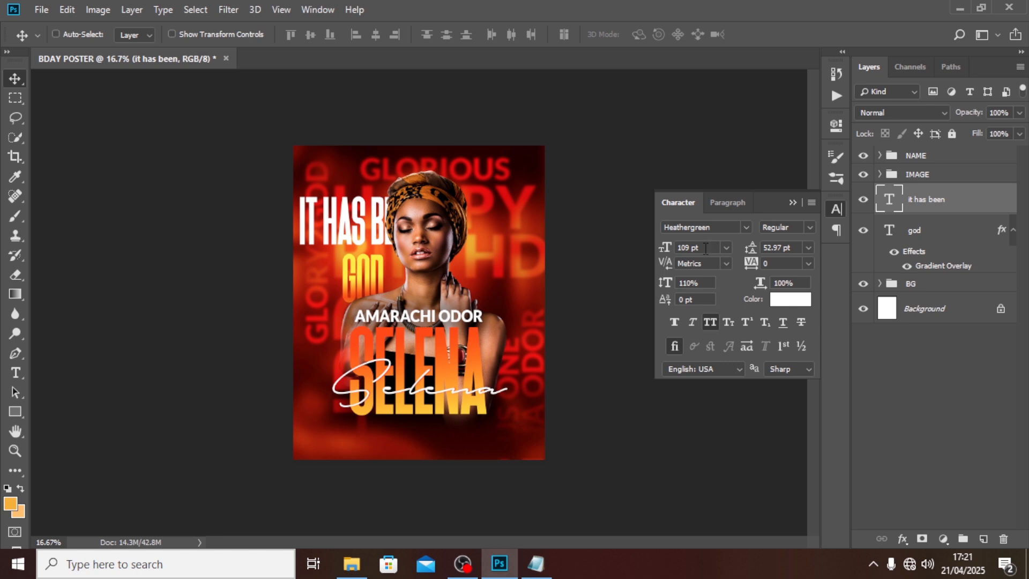
click(705, 248)
text(36)
key(Return)
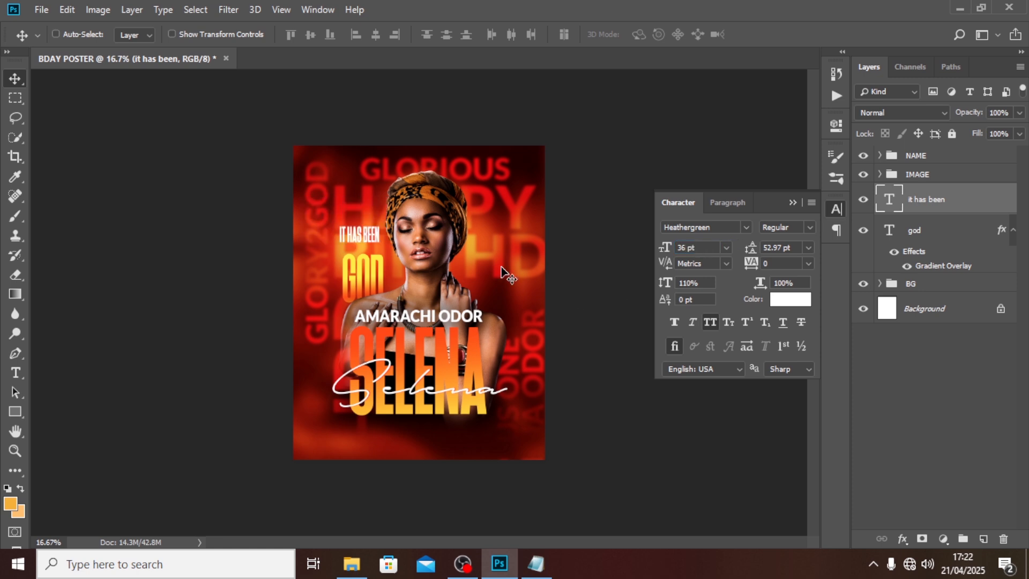
Step: Nudge IT HAS BEEN into position just above GOD, checking alignment against the guides
key(shift+Down)
key(shift+Down)
key(shift+Down)
key(shift+Down)
key(shift+Down)
key(shift+Down)
key(shift+Down)
key(shift+Down)
key(shift+Down)
key(shift+Down)
key(shift+Down)
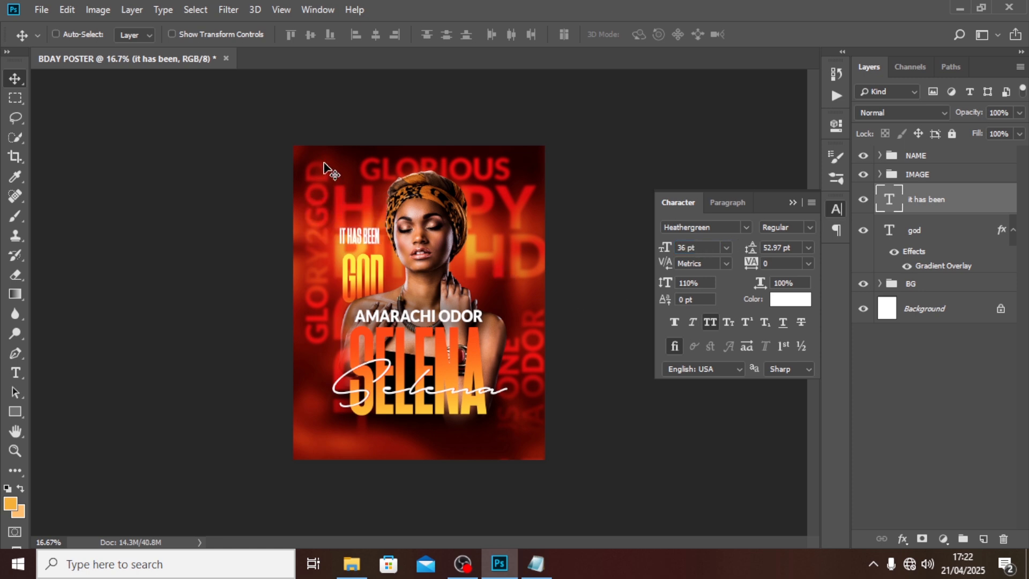
key(shift+Right)
key(shift+Right)
key(ctrl+semicolon)
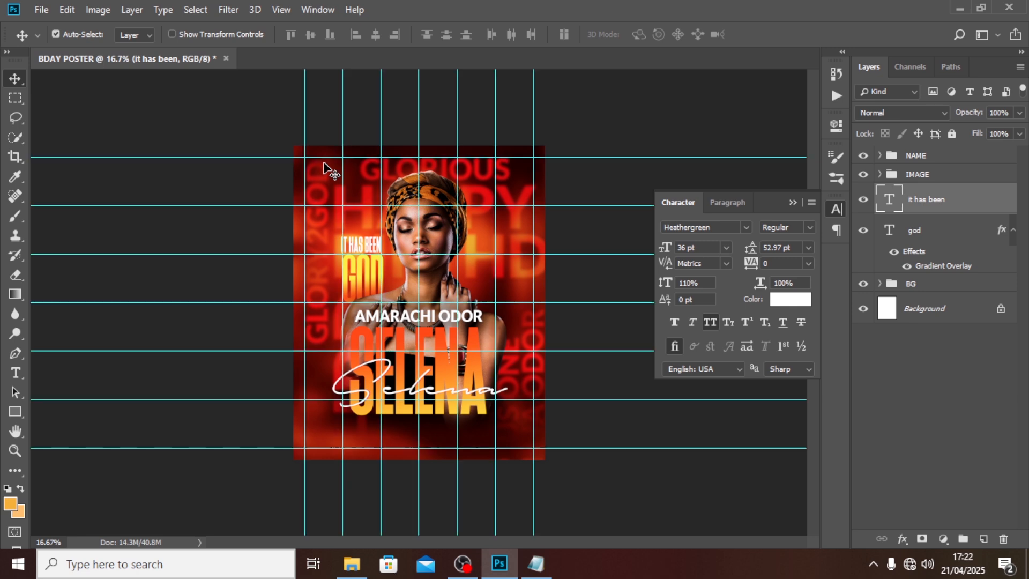
key(shift+Right)
key(shift+Right)
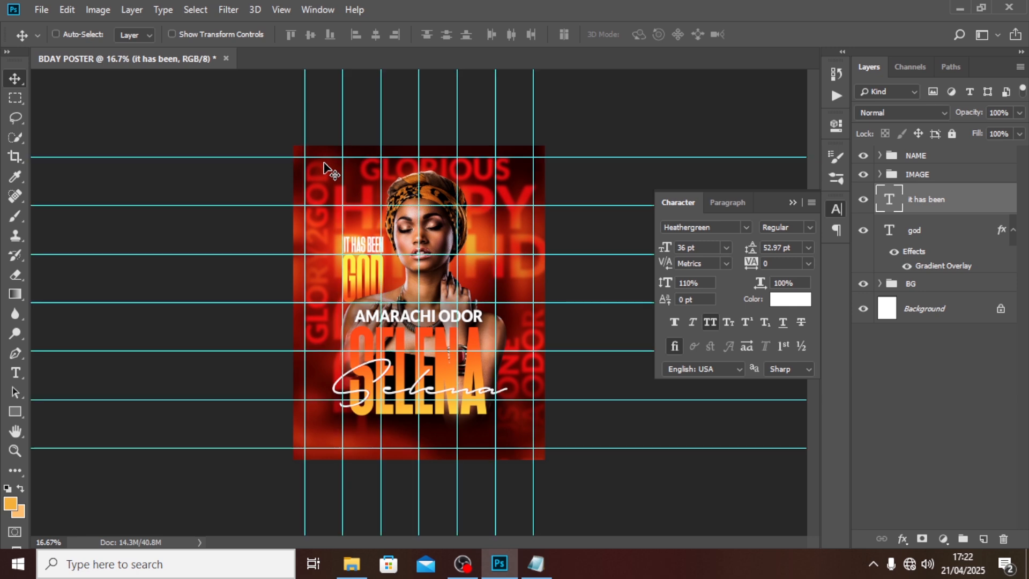
key(shift+Left)
key(ctrl+semicolon)
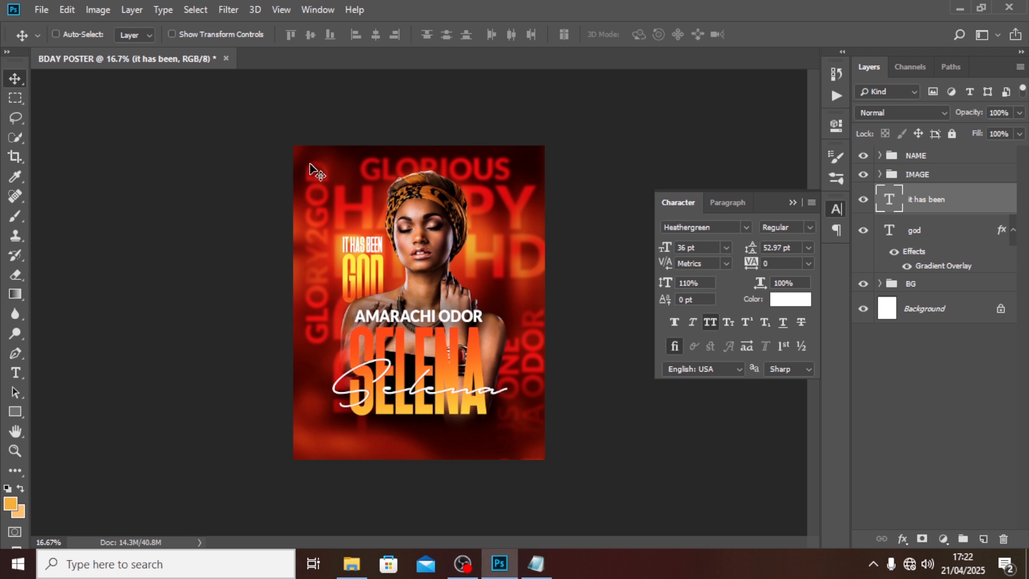
Step: Group the IT HAS BEEN and god text layers into a group named GOD
shift+click(941, 234)
key(ctrl+g)
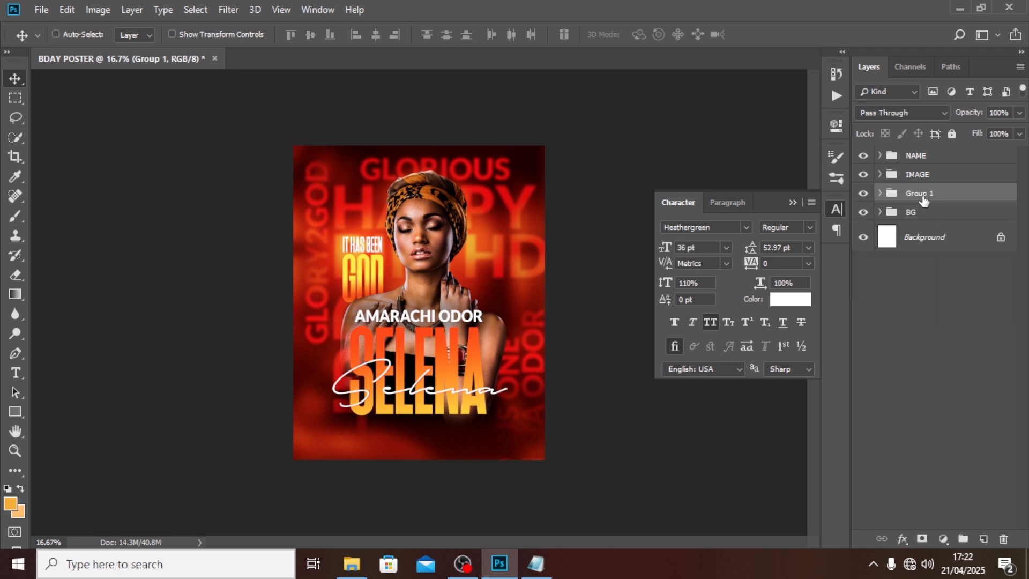
text(GOD)
key(Return)
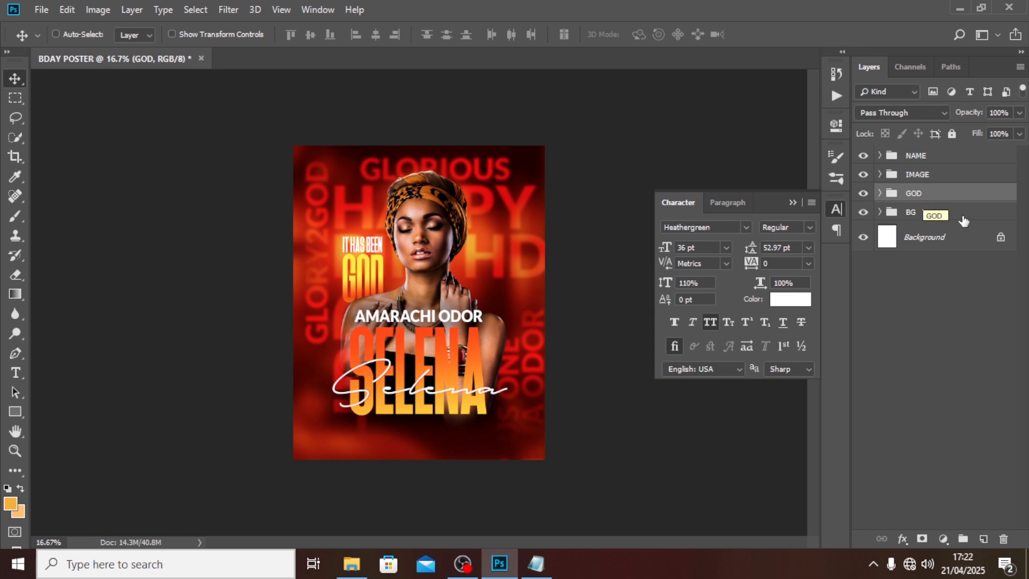
Step: Give the GOD group a drop shadow: 45% opacity, 6 px distance, 35% spread, 229 px size
double_click(989, 195)
drag(574, 129, 741, 55)
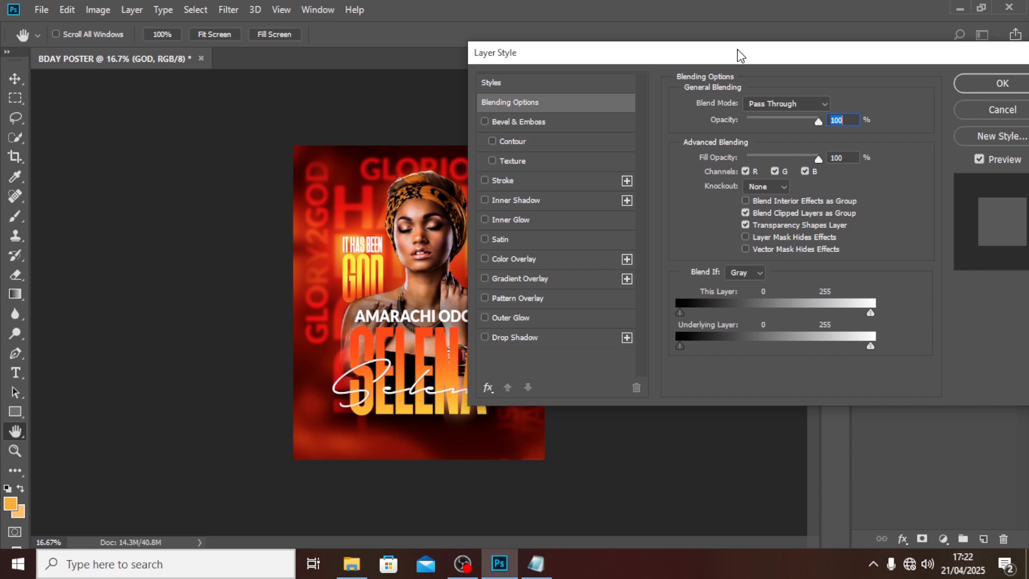
click(511, 337)
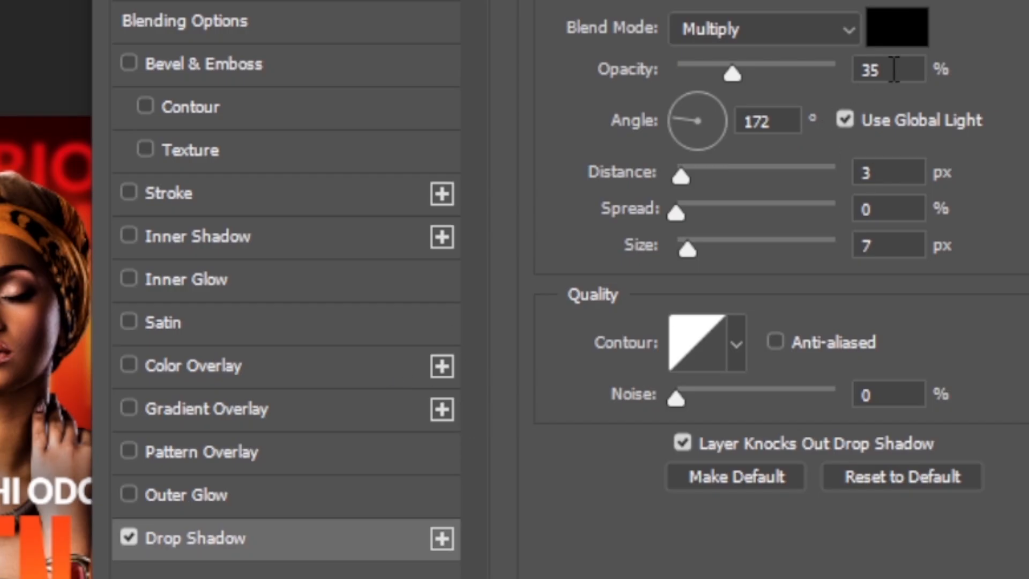
drag(833, 125, 795, 127)
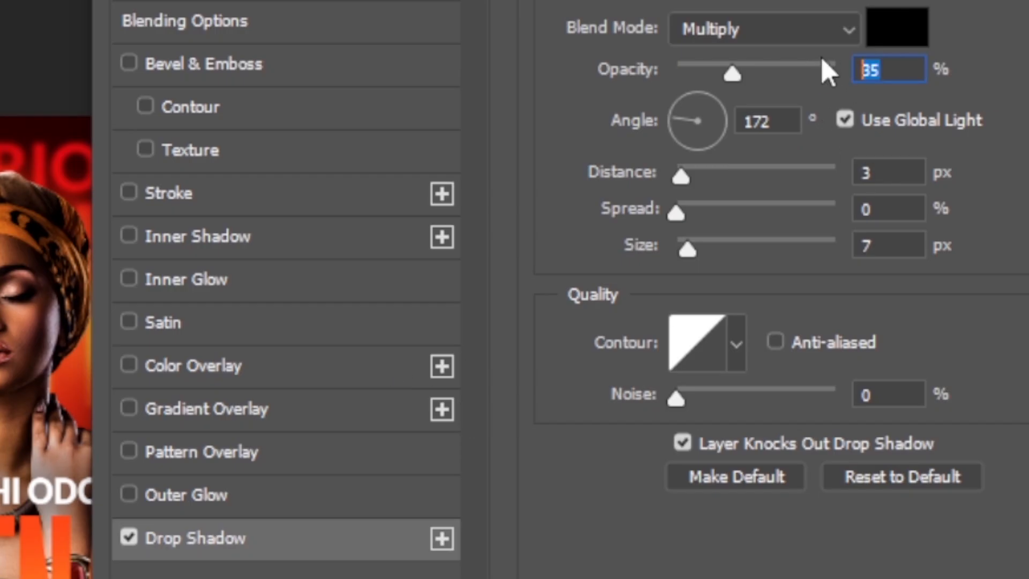
text(45)
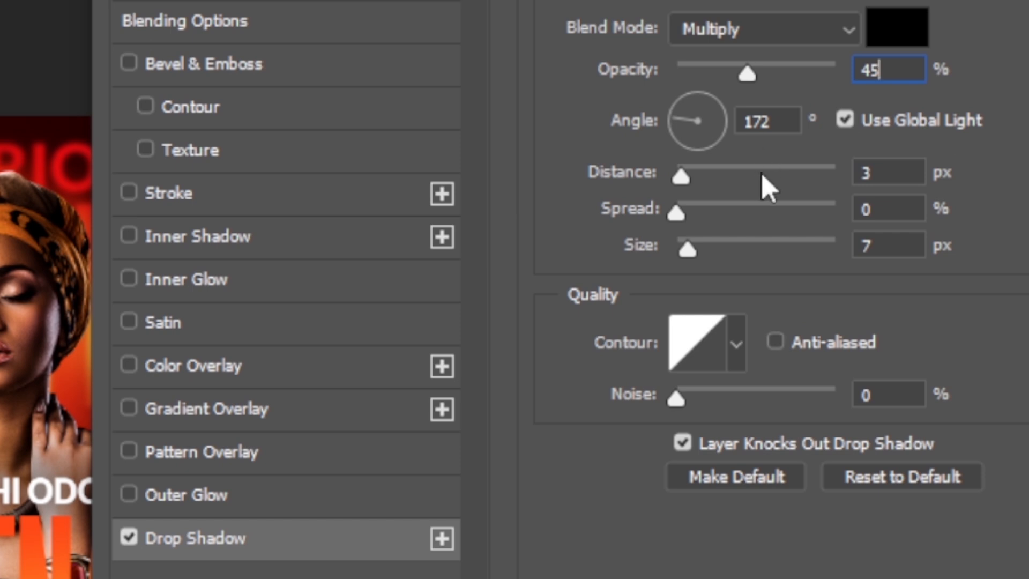
drag(783, 119, 723, 131)
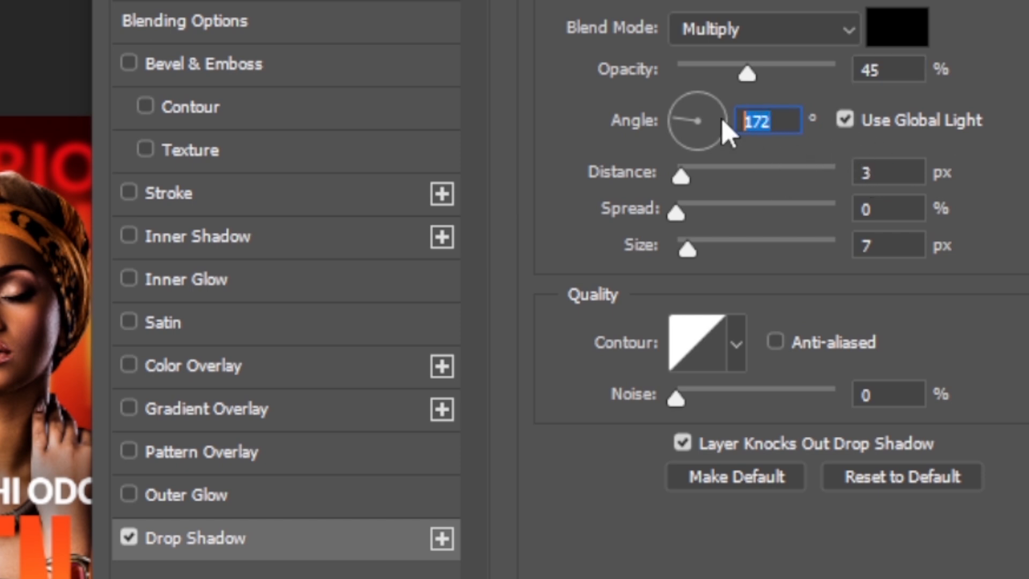
drag(887, 177, 799, 110)
text(6)
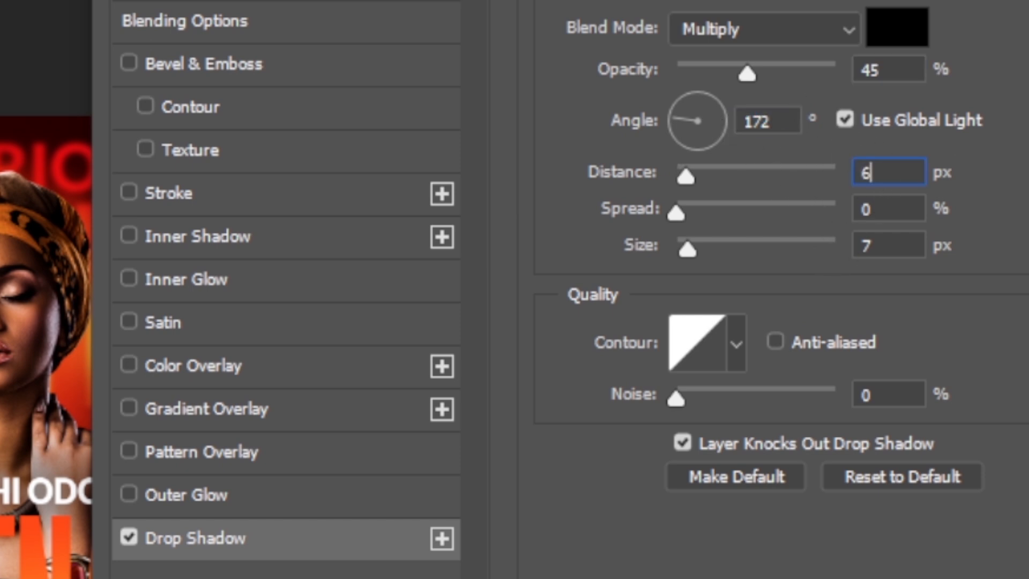
drag(887, 212, 754, 165)
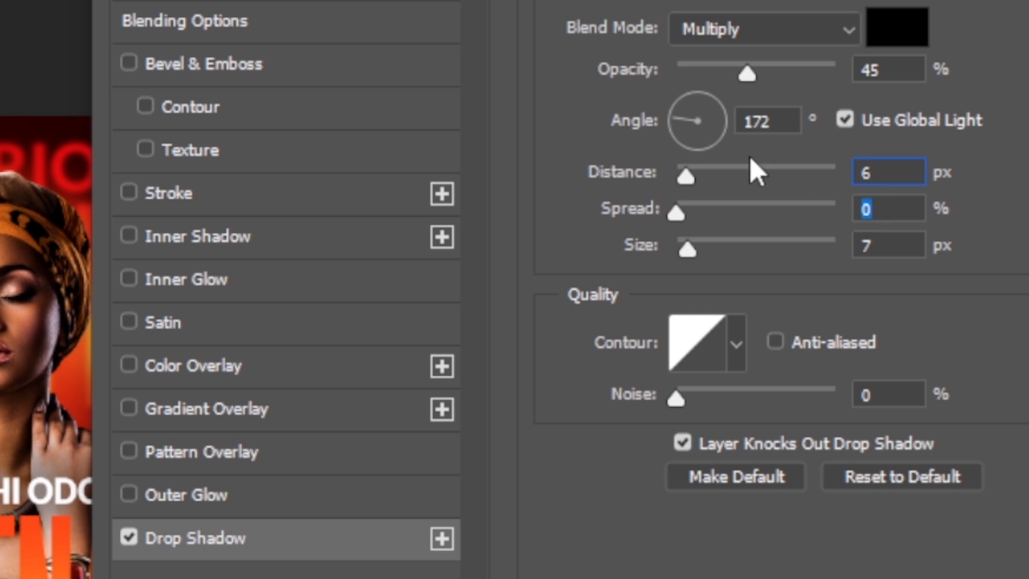
text(35)
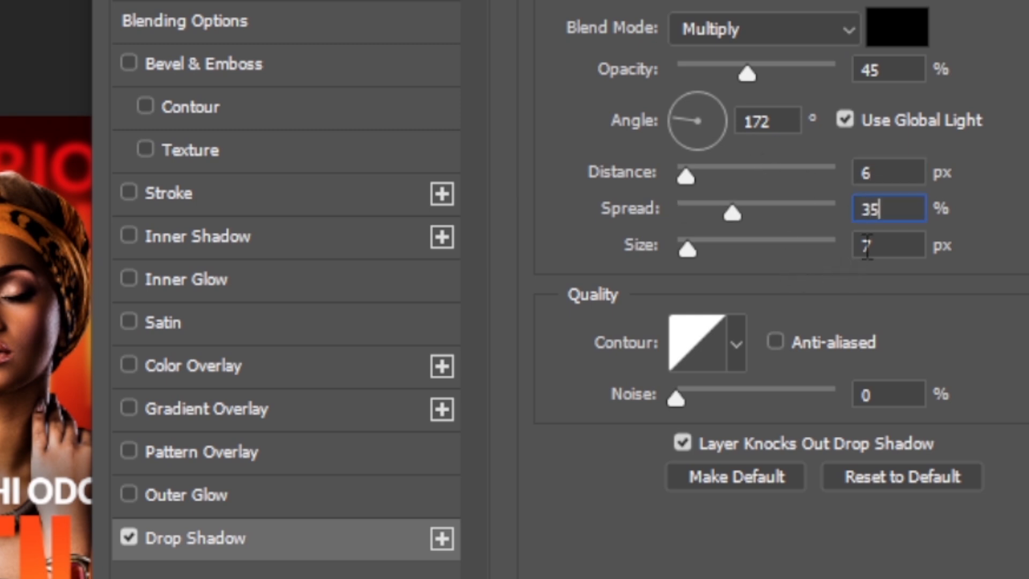
drag(869, 246, 898, 231)
text(229)
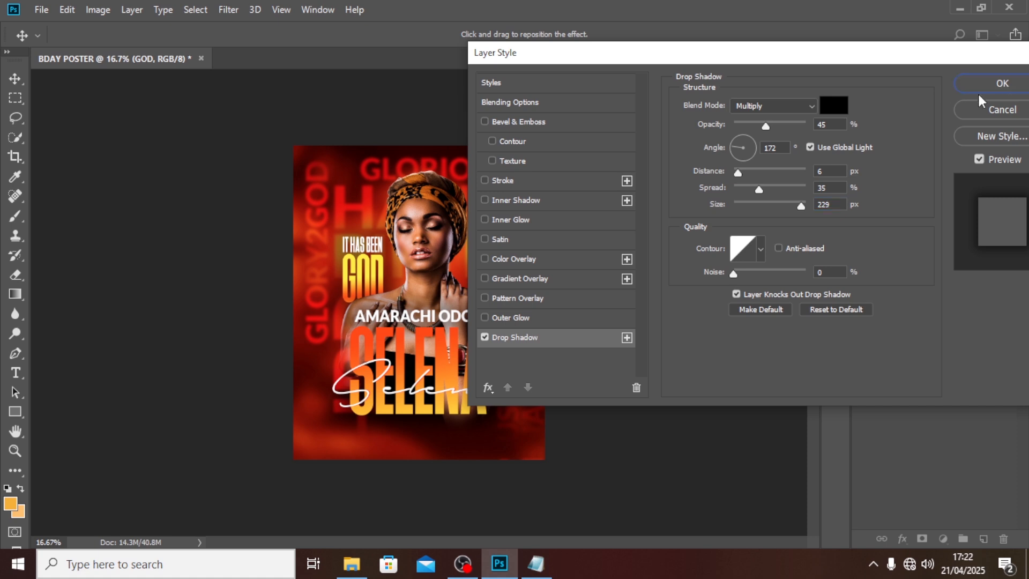
click(996, 85)
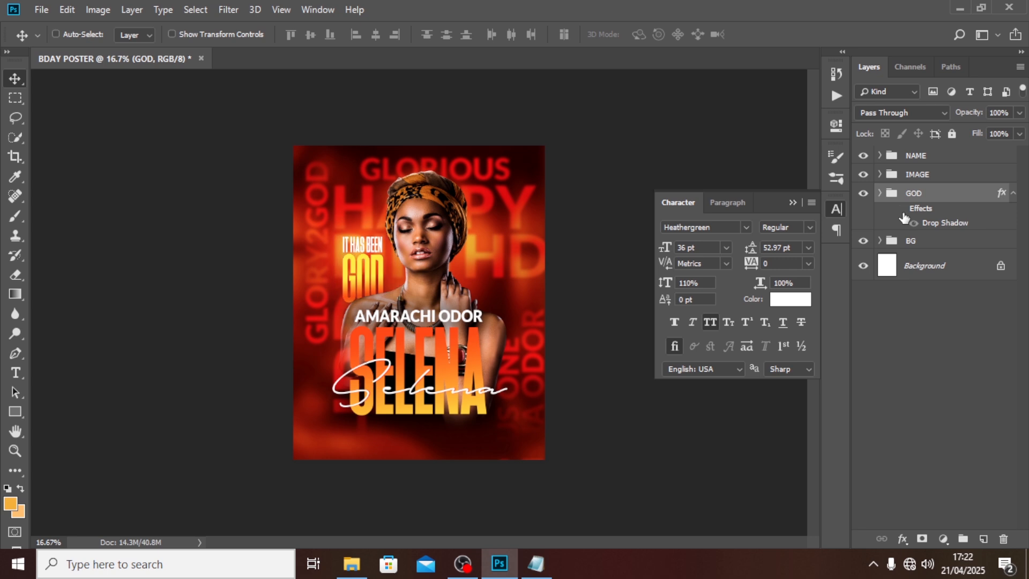
Step: Add a black Solid Color fill layer above the portrait photo in the IMAGE group
click(1013, 194)
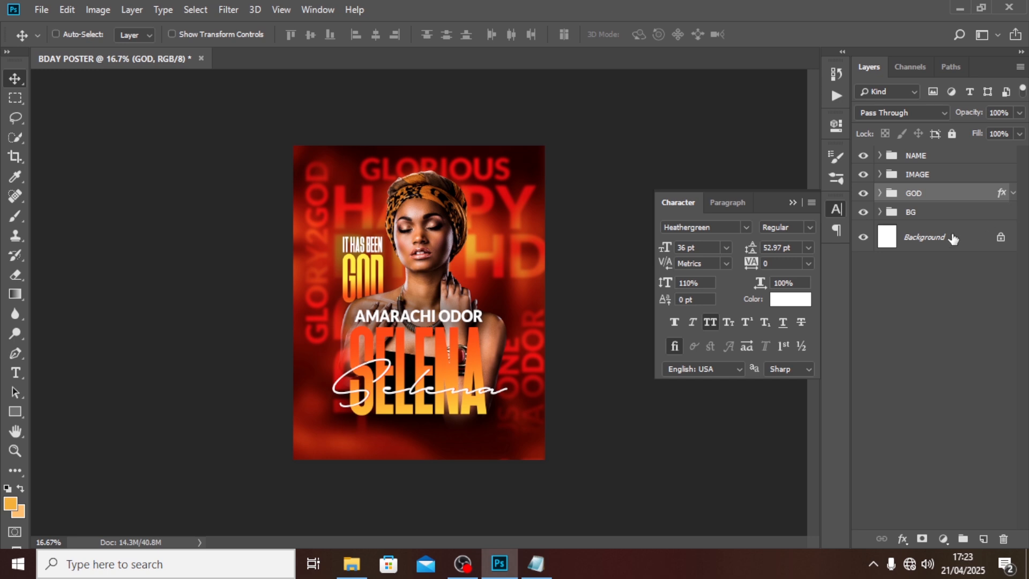
click(883, 175)
click(879, 174)
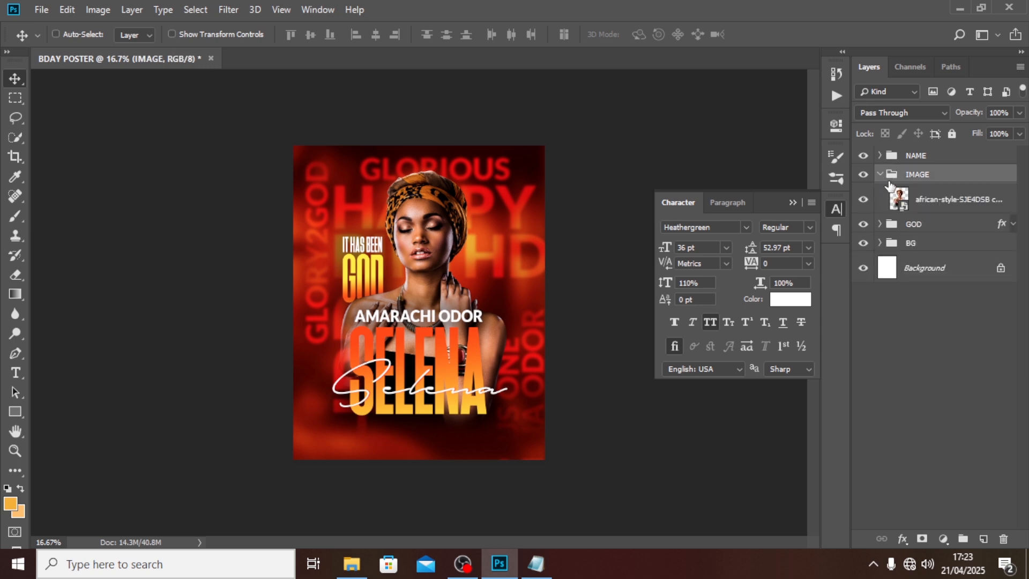
click(945, 209)
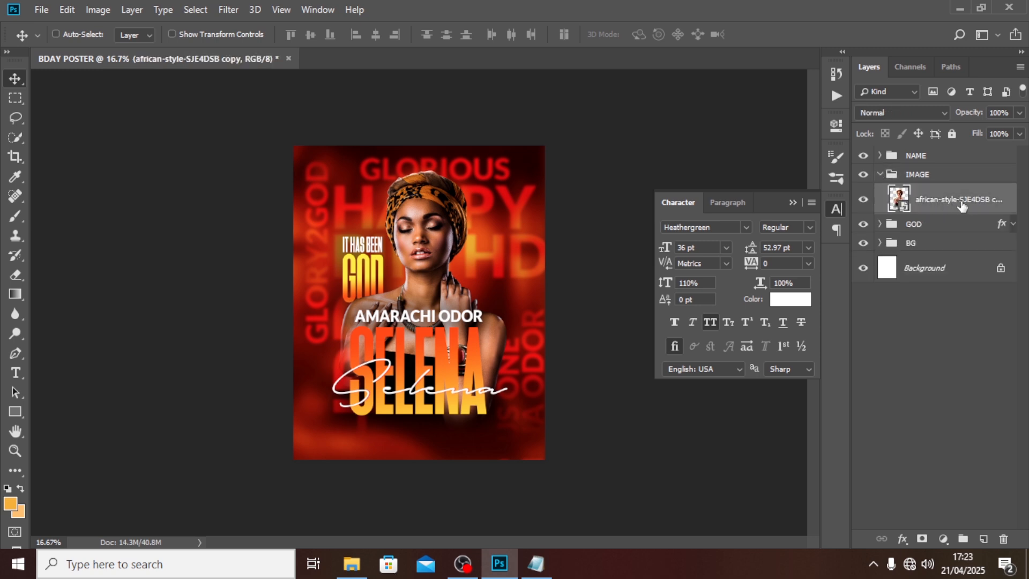
click(944, 539)
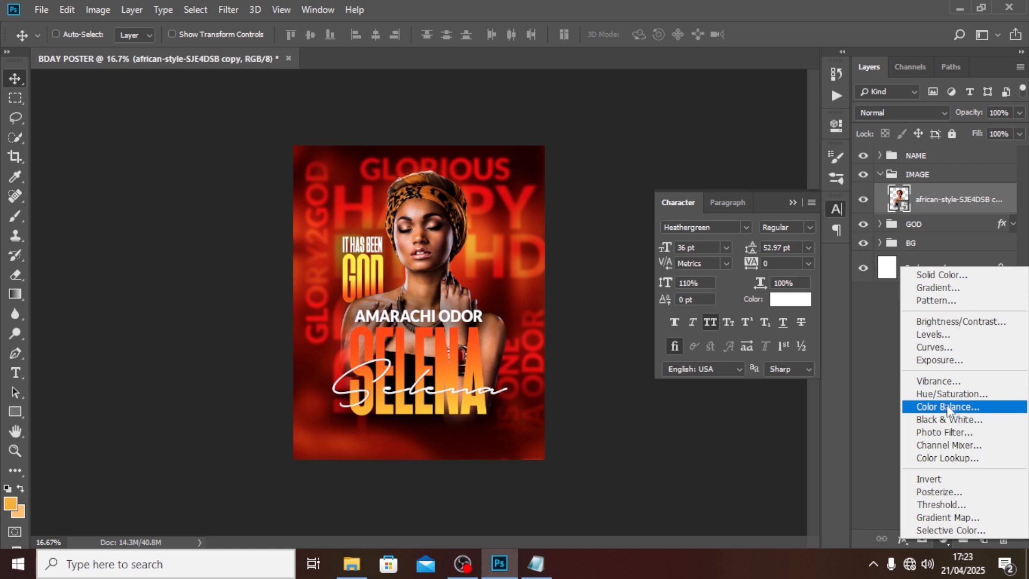
click(941, 274)
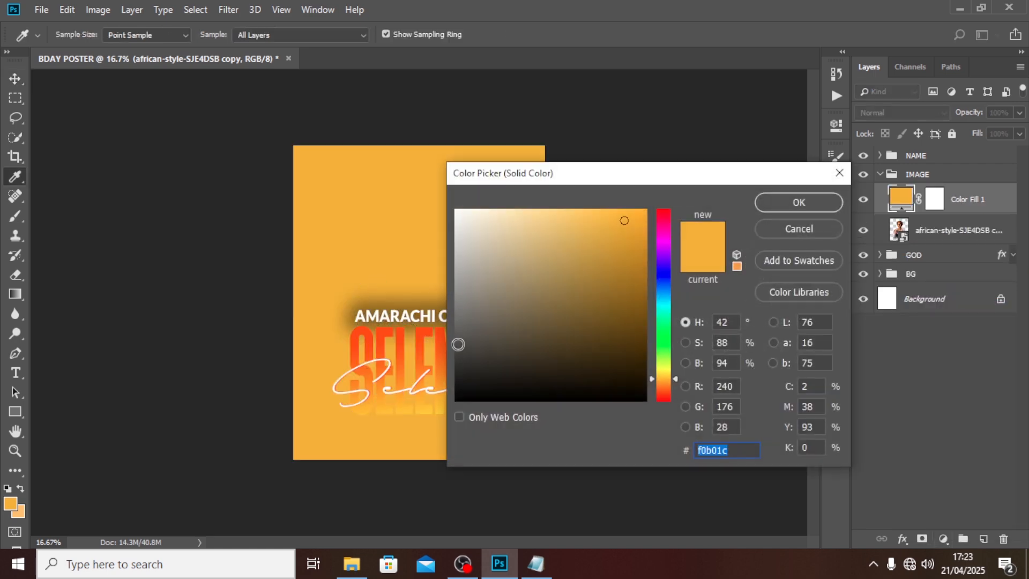
drag(457, 343, 425, 466)
click(801, 210)
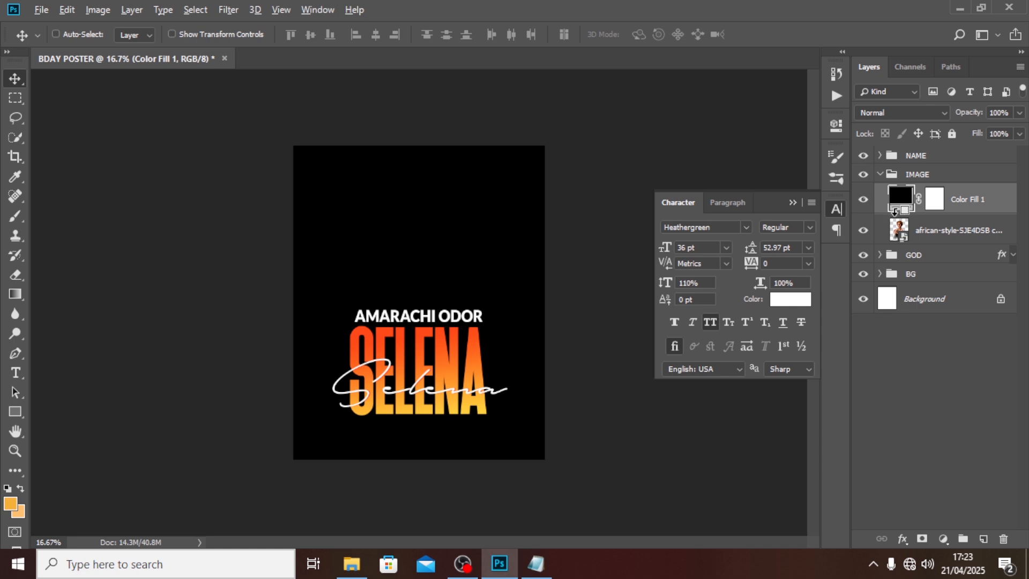
Step: Clip the black fill to the portrait and paint its mask with a 1100 brush to reveal the face
alt+click(894, 212)
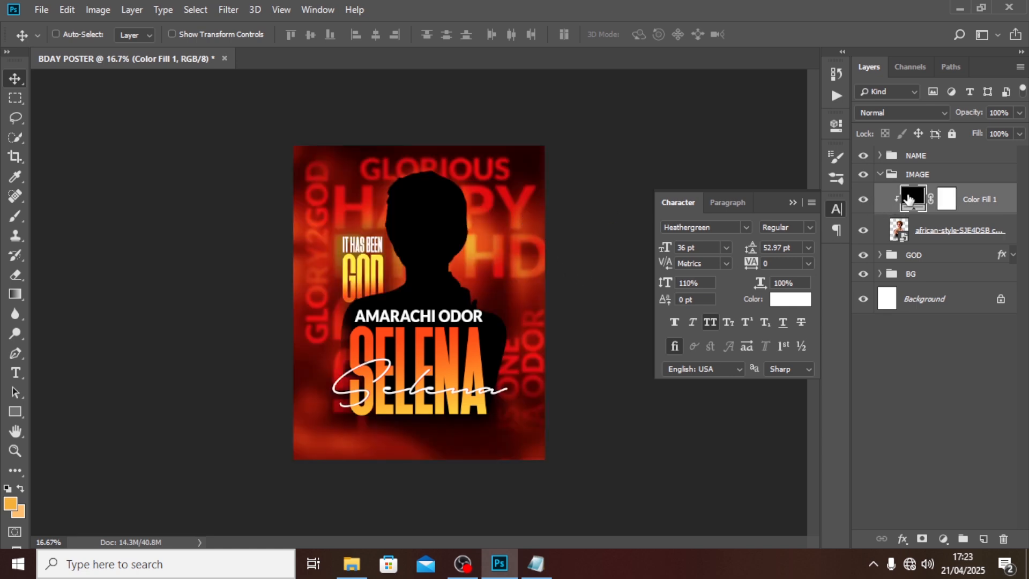
click(945, 199)
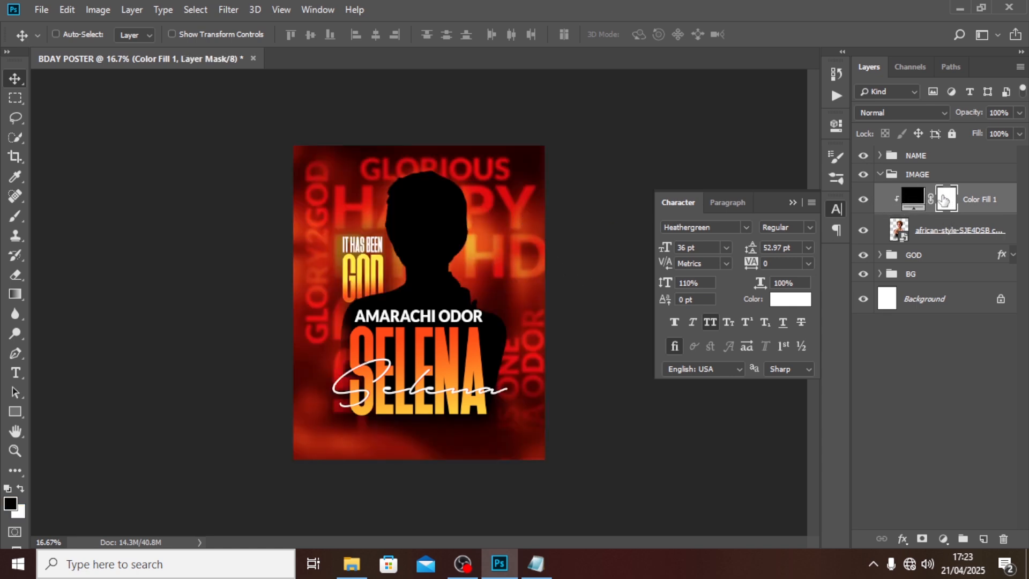
click(15, 217)
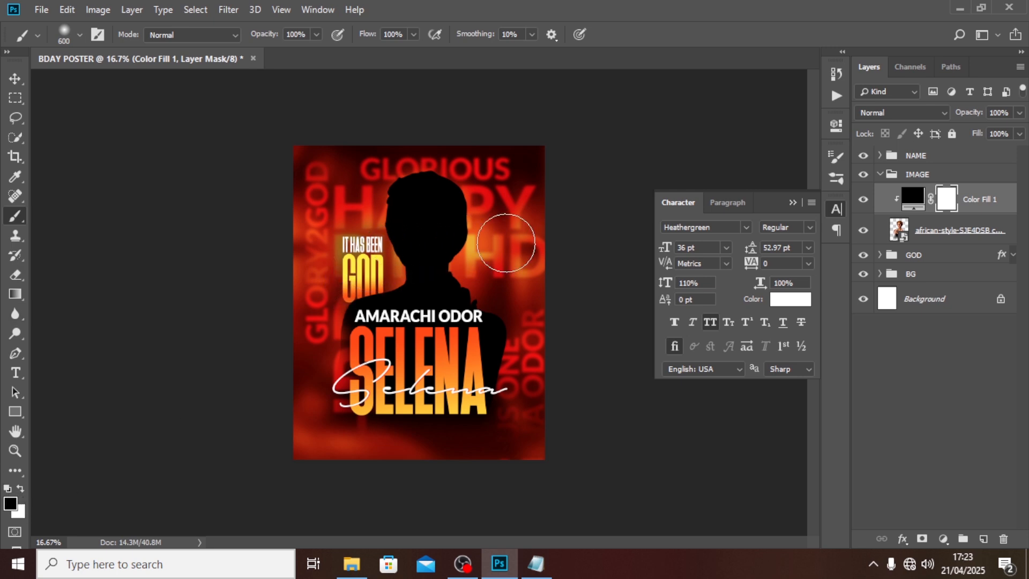
key(bracketright)
key(bracketright)
key(bracketright)
key(bracketright)
key(bracketright)
mouse_move(488, 172)
mouse_down()
mouse_move(338, 220)
mouse_move(447, 191)
mouse_move(438, 215)
mouse_move(406, 224)
mouse_move(383, 247)
mouse_move(399, 223)
mouse_move(489, 246)
mouse_up()
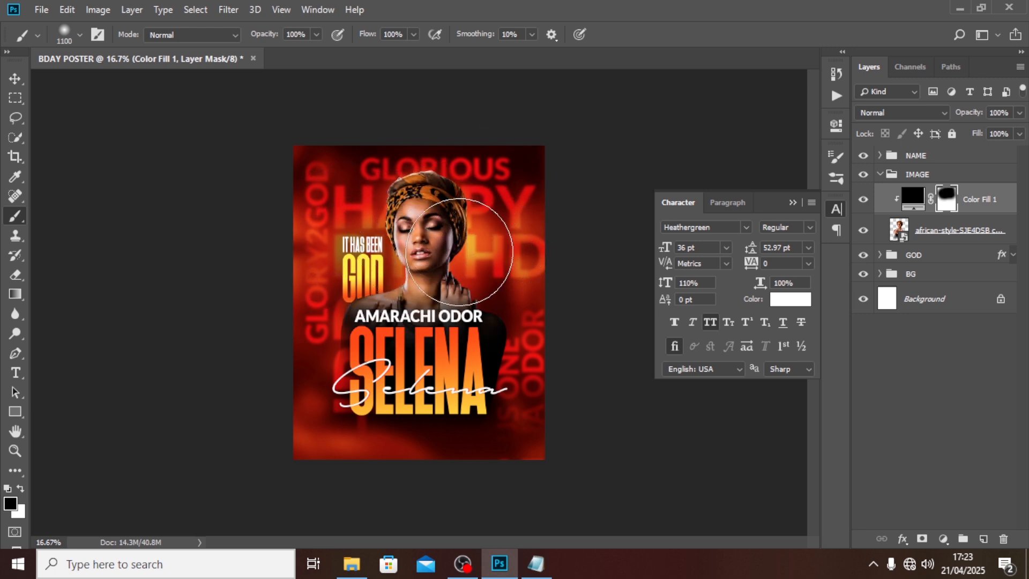
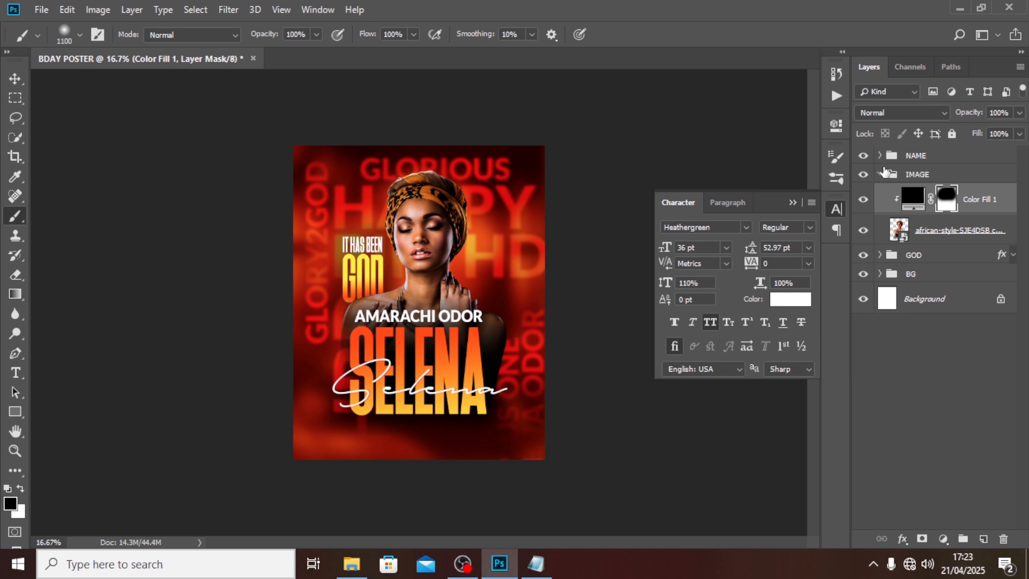
Step: Fold the IMAGE group closed, select the BG group and pick the Horizontal Type tool
click(891, 174)
click(880, 173)
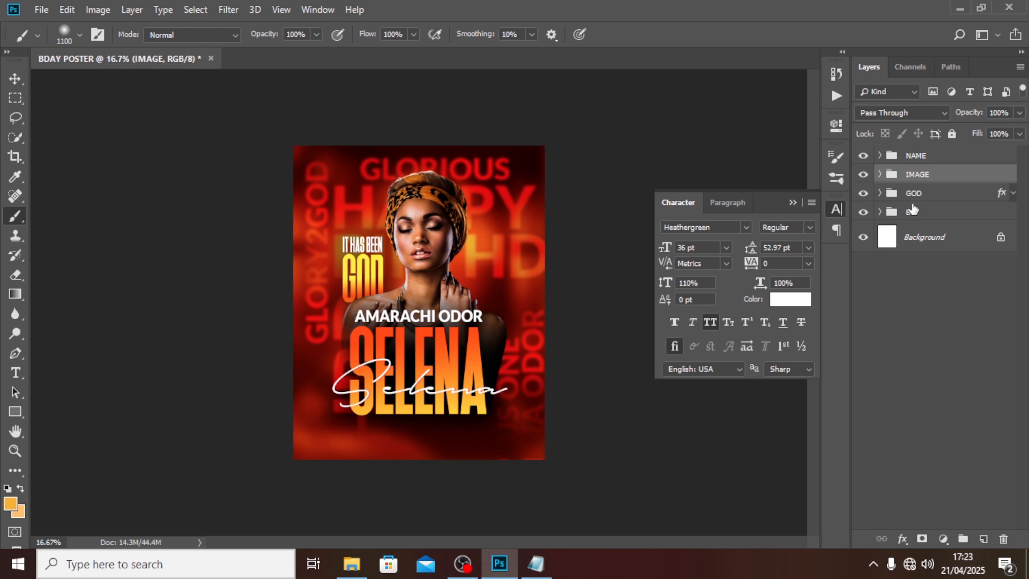
click(919, 217)
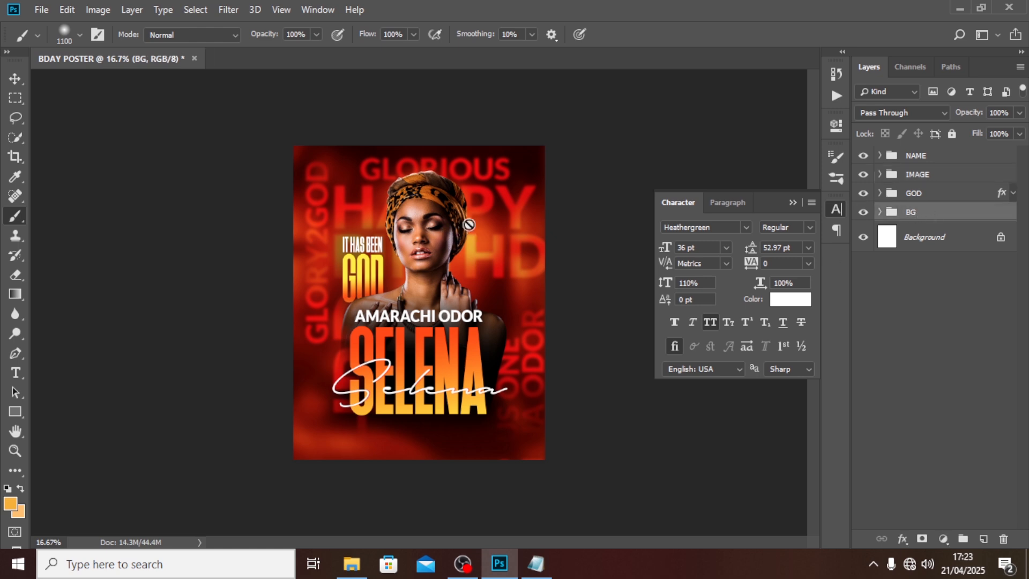
click(15, 373)
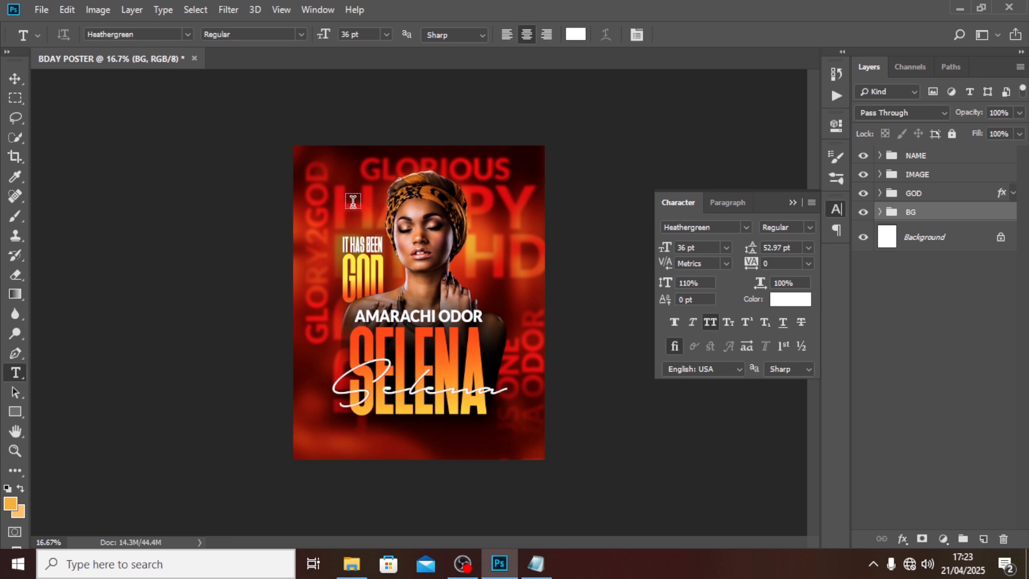
Step: Paste the Lorem ipsum line from Notepad into a paragraph box and move it to the poster's bottom
drag(343, 205, 503, 229)
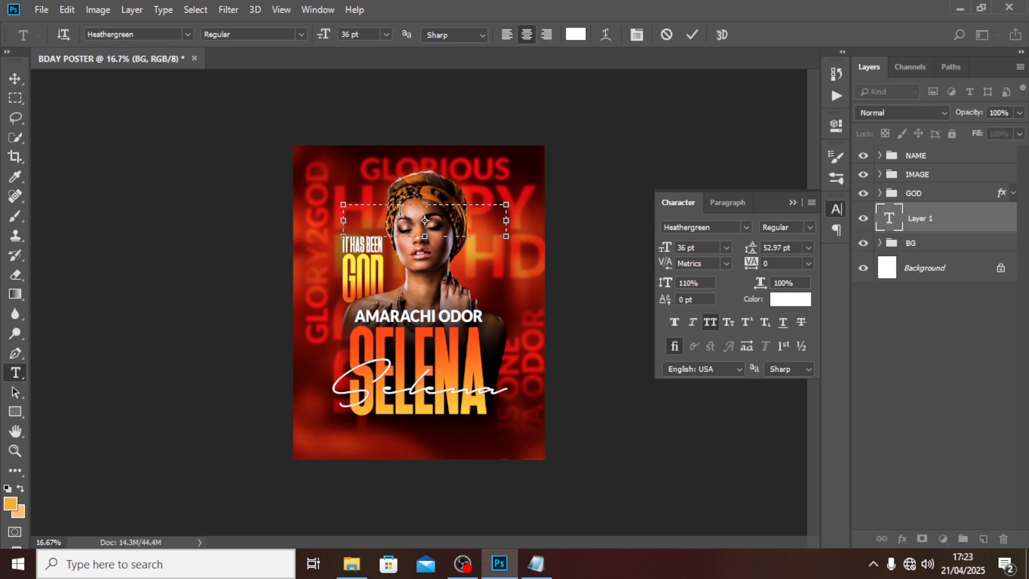
click(535, 564)
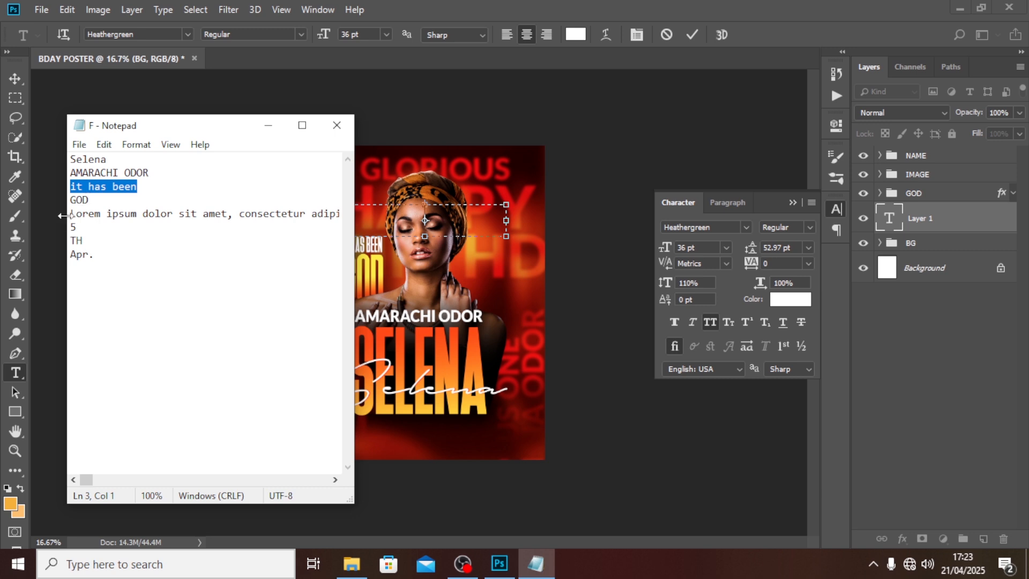
drag(70, 212, 70, 227)
key(ctrl+c)
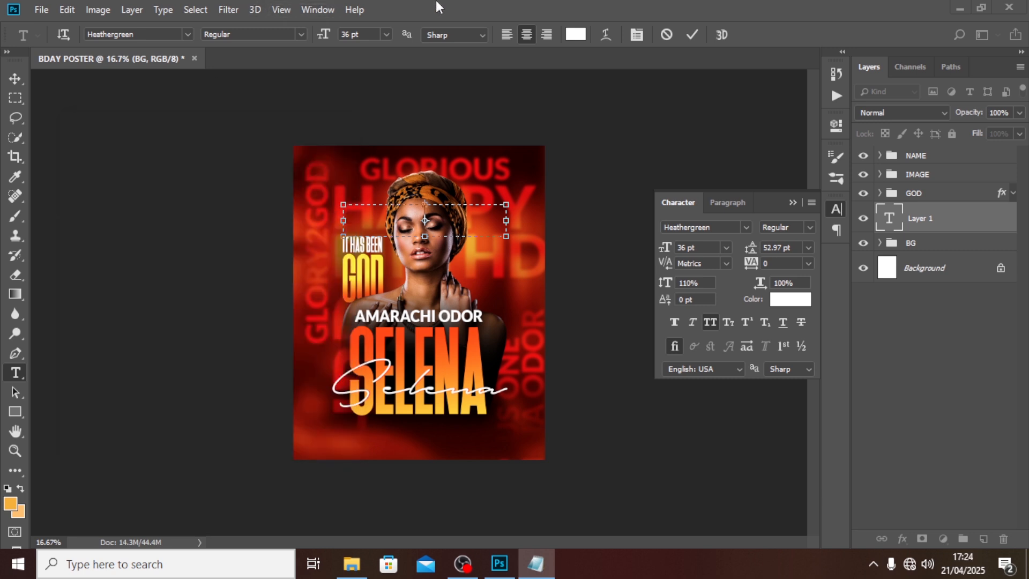
click(435, 6)
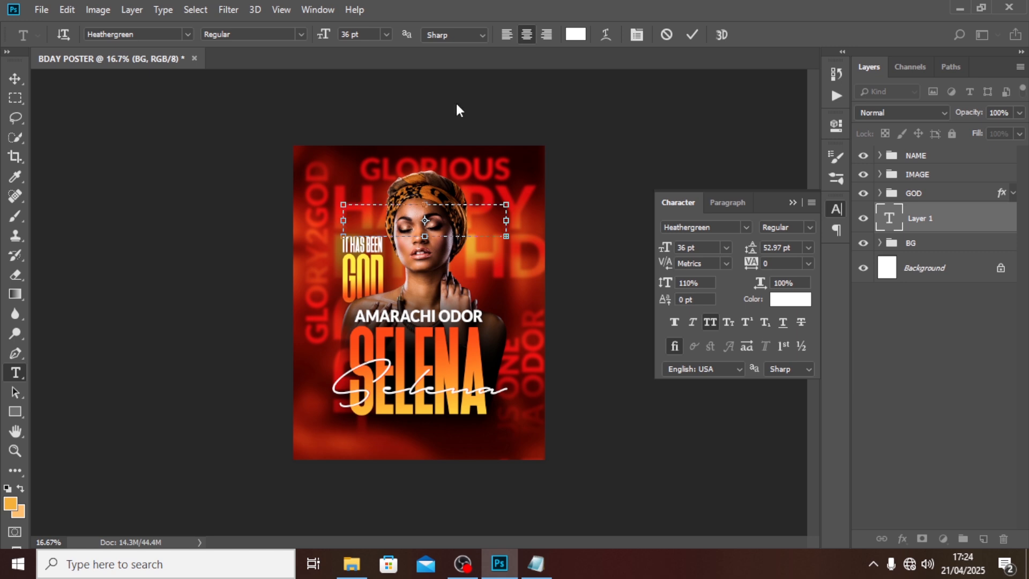
key(ctrl+v)
click(880, 223)
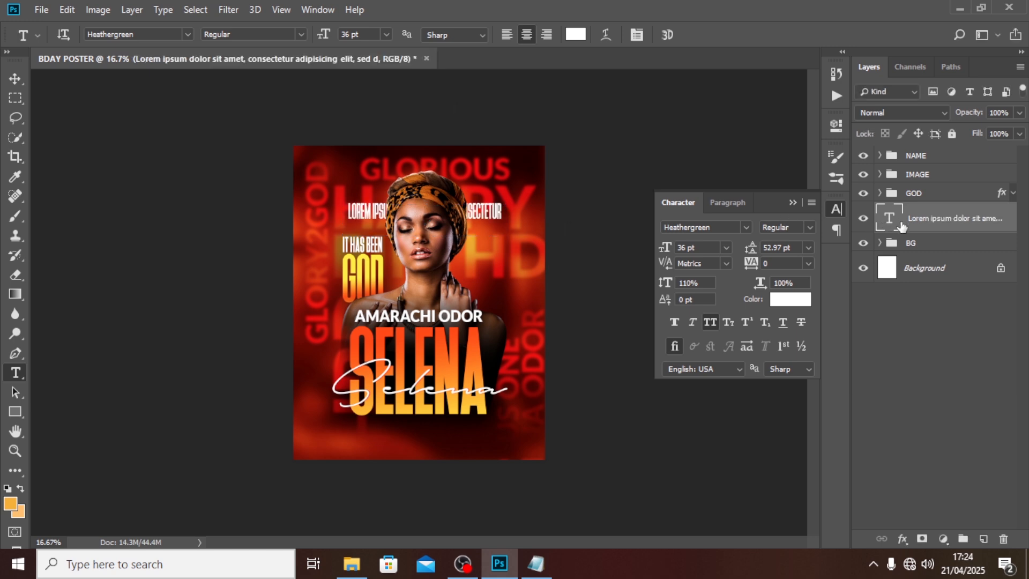
click(15, 79)
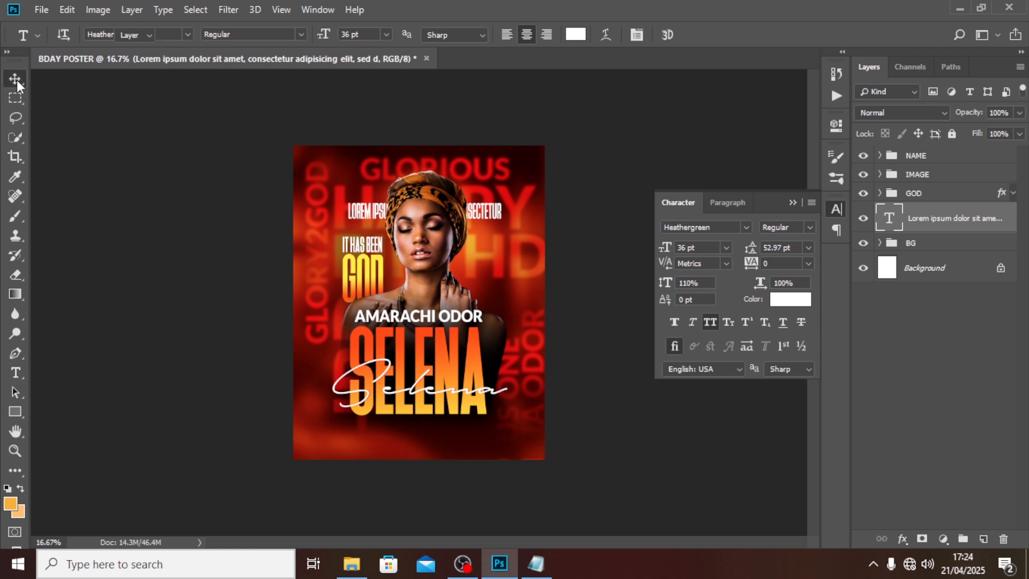
drag(487, 217, 473, 436)
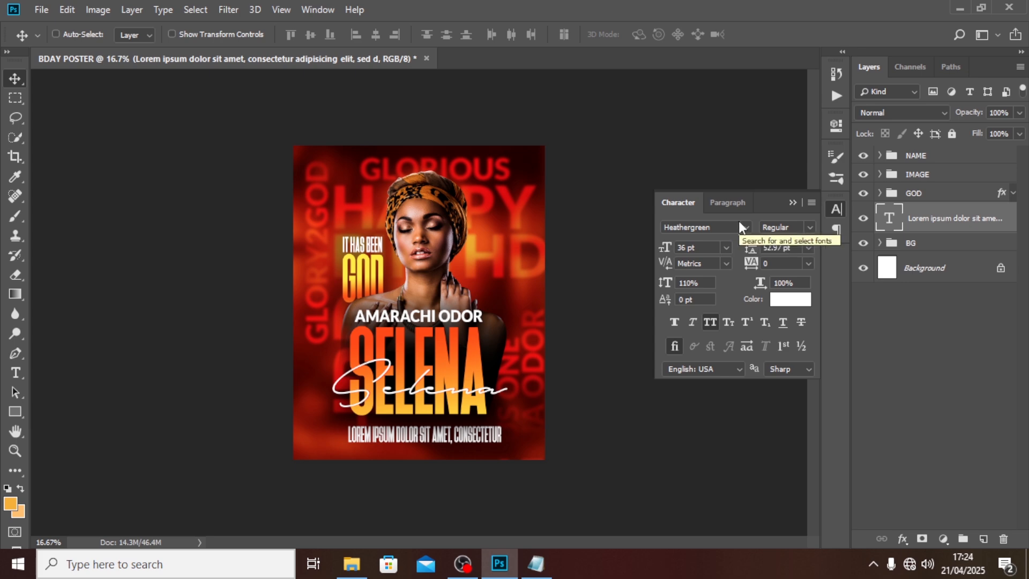
Step: Style the paragraph Lato Bold, 10 pt with 10.5 pt leading, All Caps off, Faux Italic on
click(741, 224)
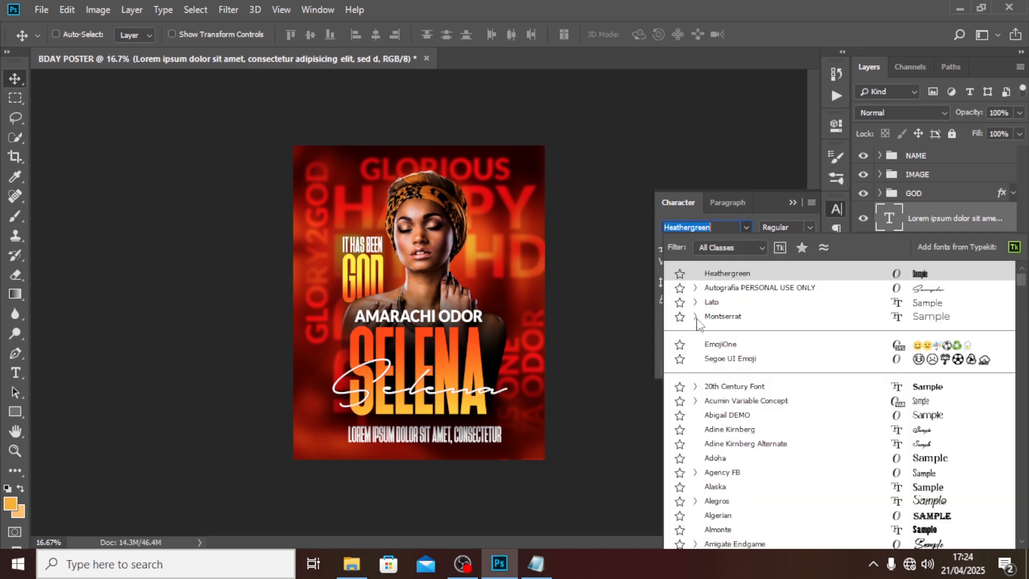
click(711, 303)
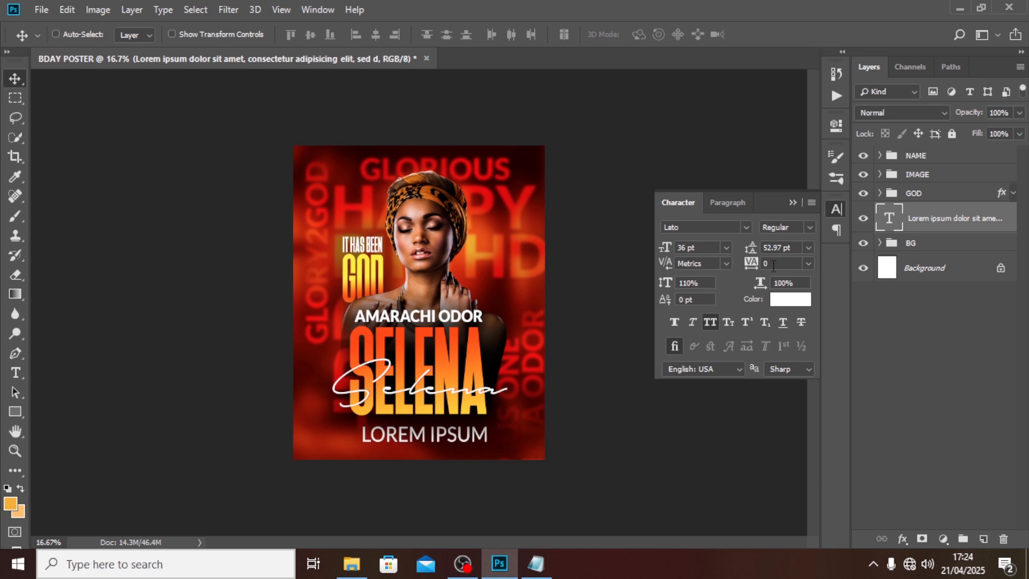
click(813, 227)
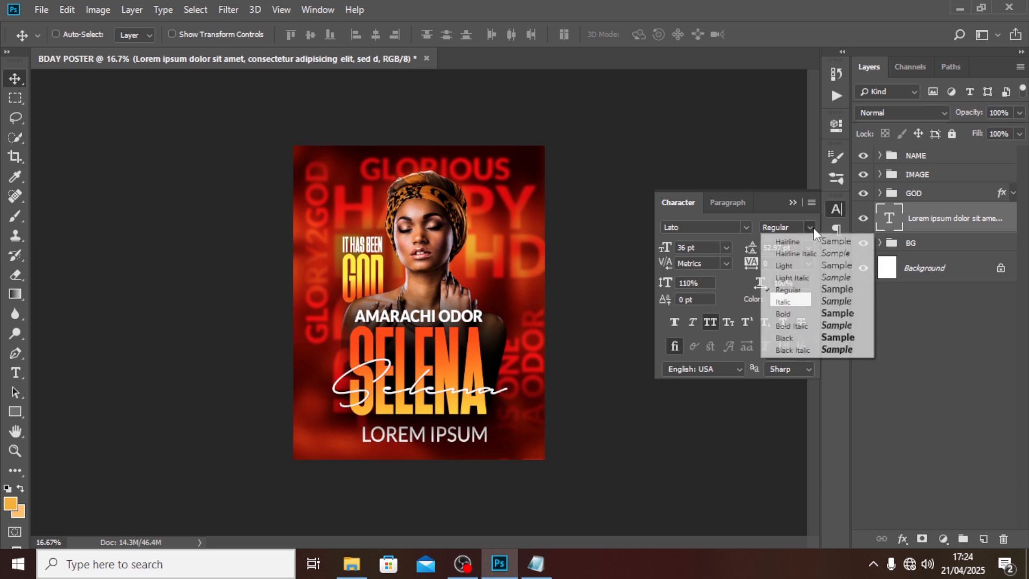
click(784, 314)
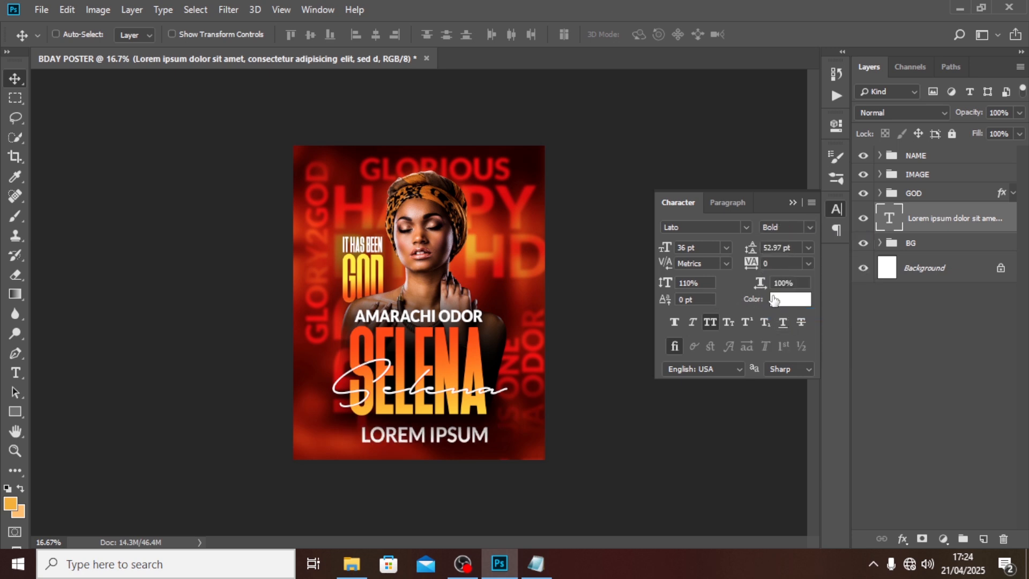
text(10)
key(Return)
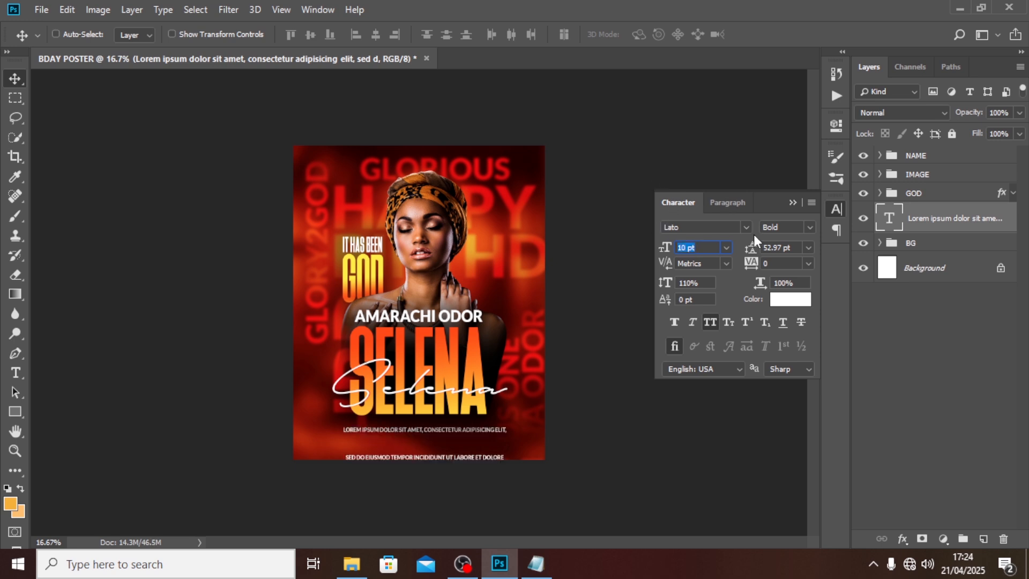
click(797, 247)
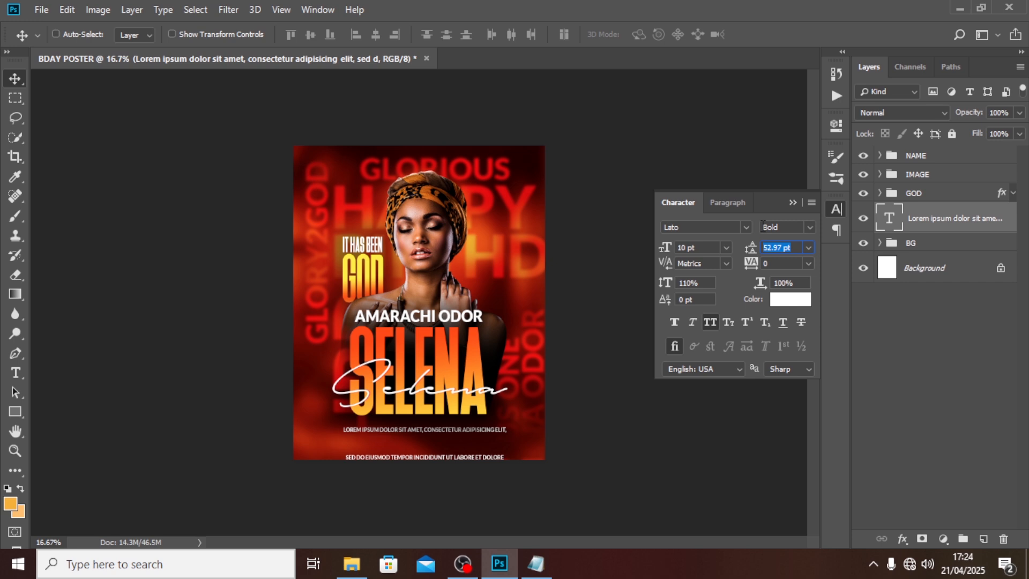
text(10.5)
key(Return)
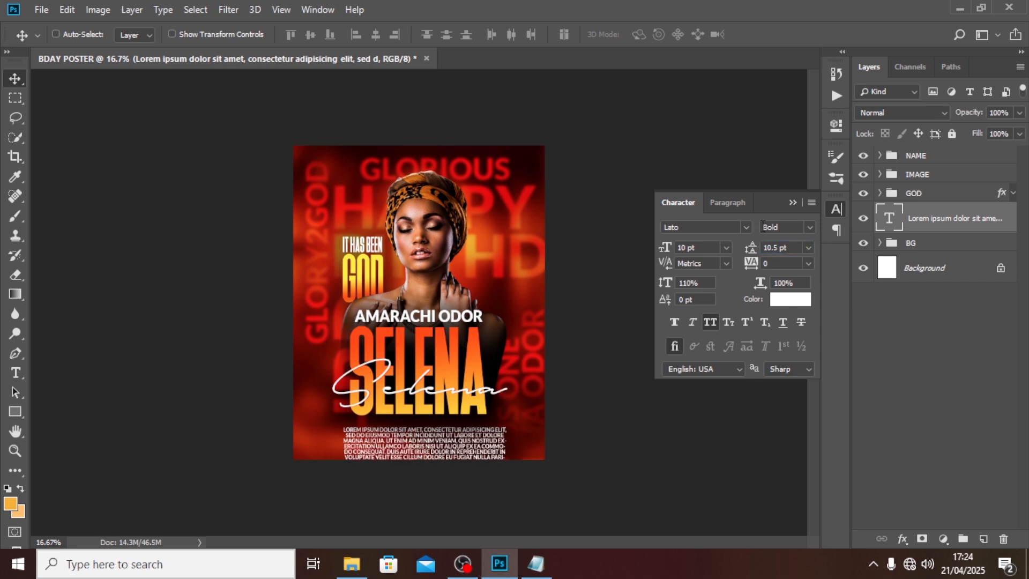
click(711, 323)
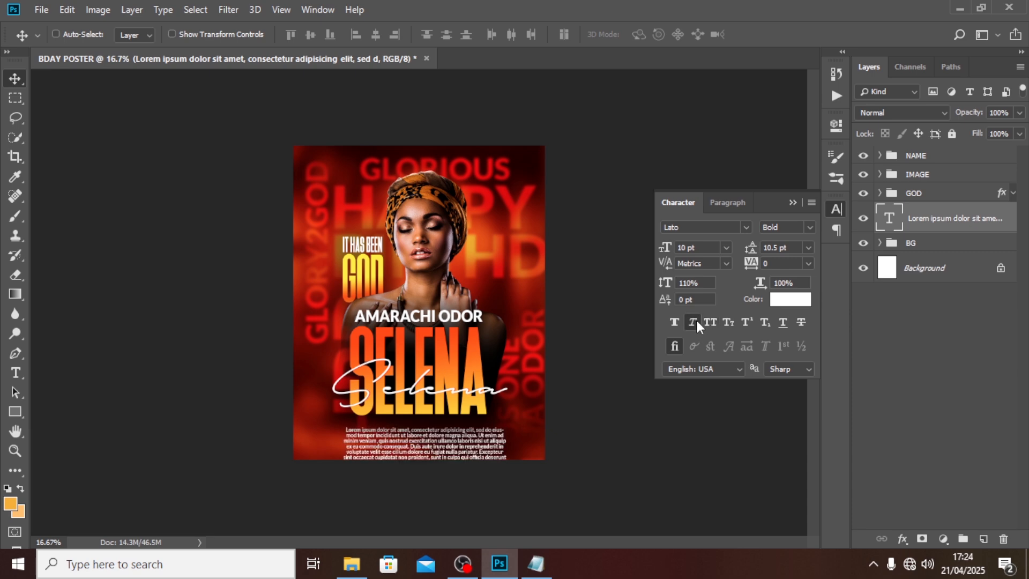
click(695, 322)
key(ctrl+t)
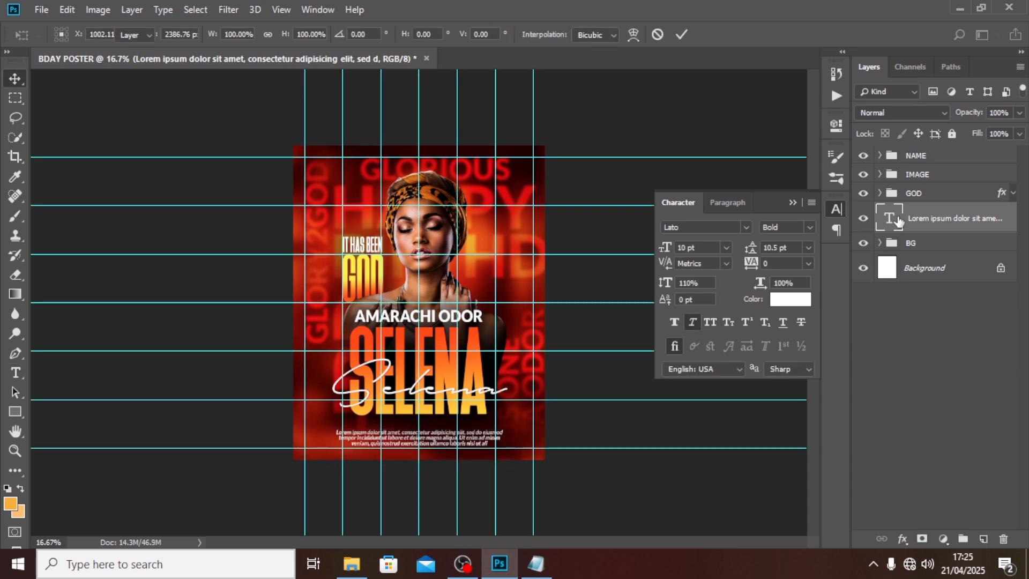
Step: Draw an orange rectangle over the bottom text, place it beneath the text layer, hide guides and nudge it down
key(Return)
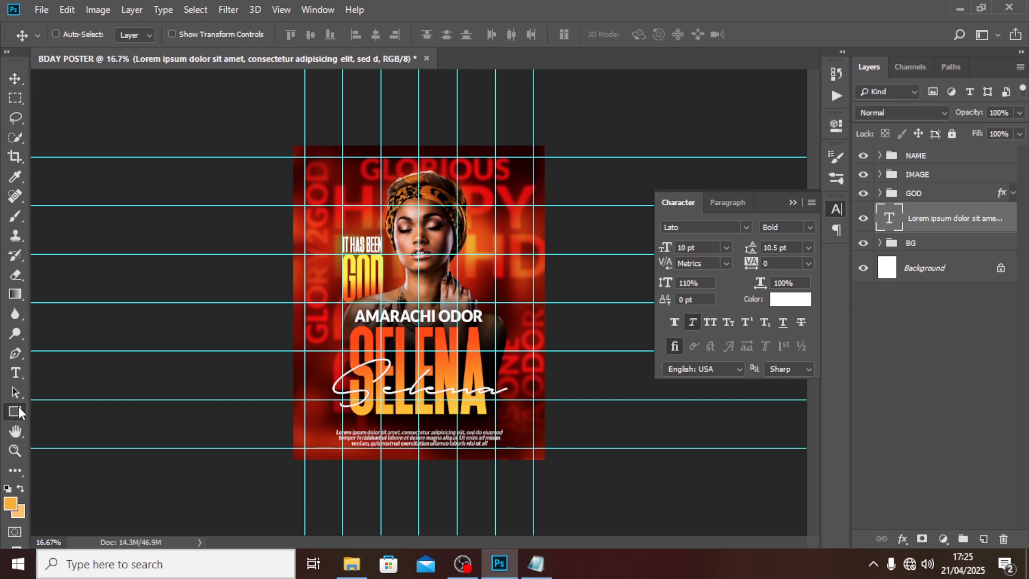
click(18, 412)
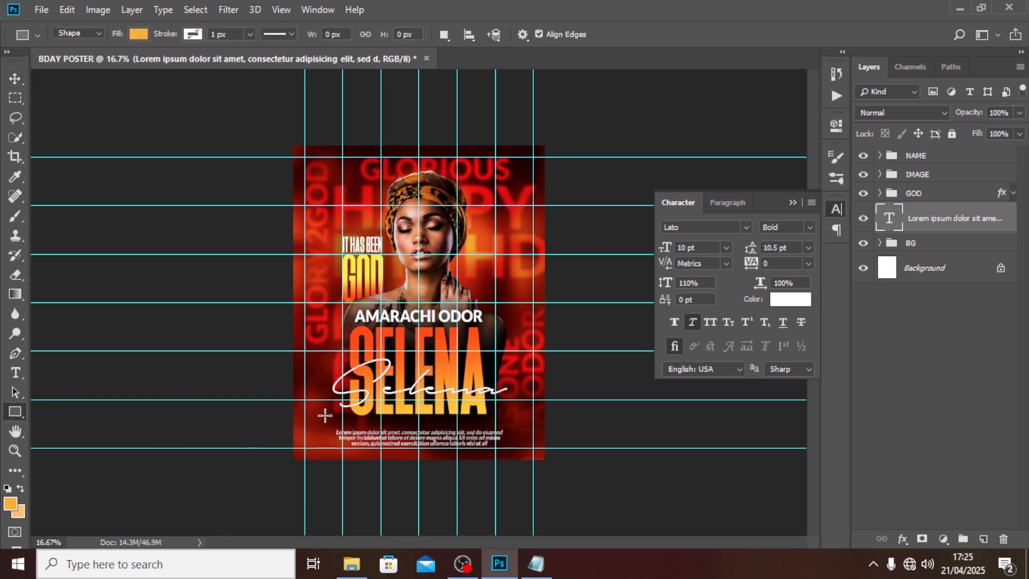
drag(325, 416, 514, 447)
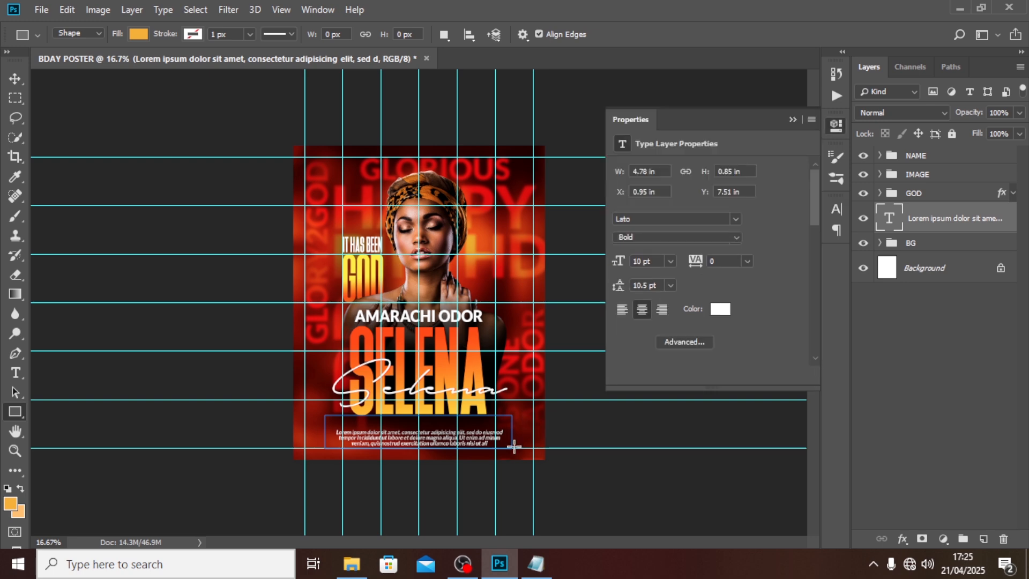
click(793, 120)
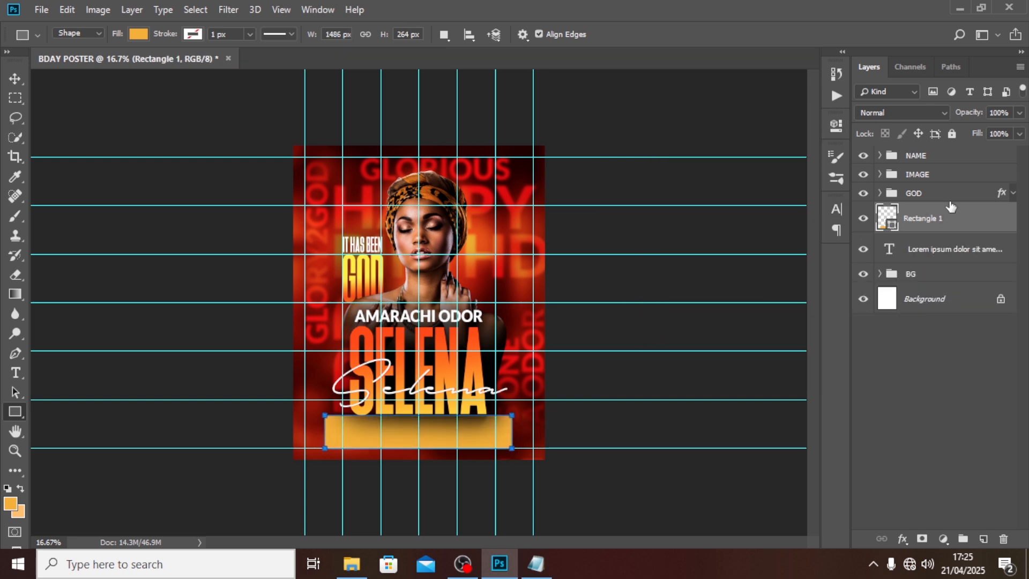
drag(912, 230, 910, 268)
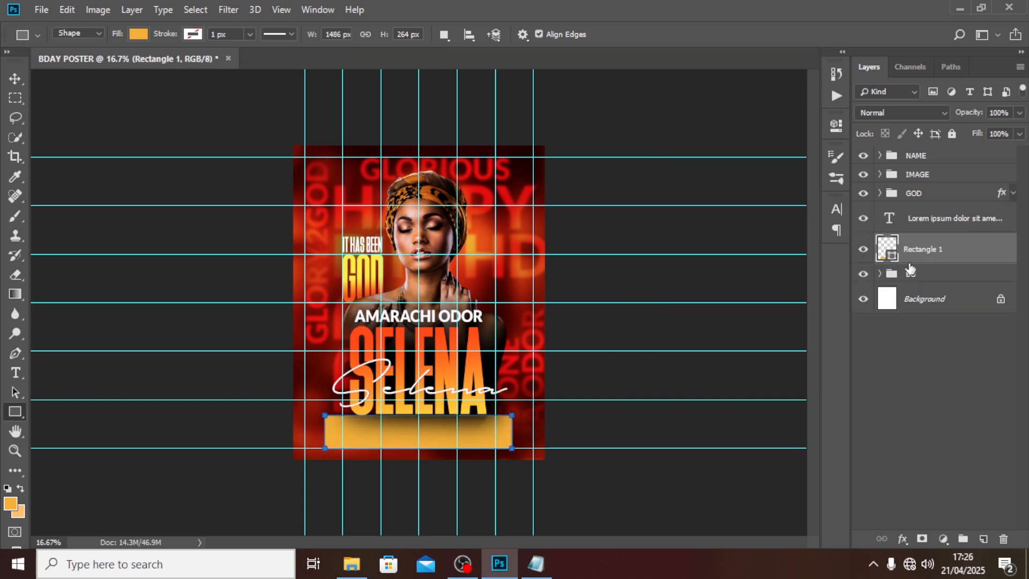
key(ctrl+h)
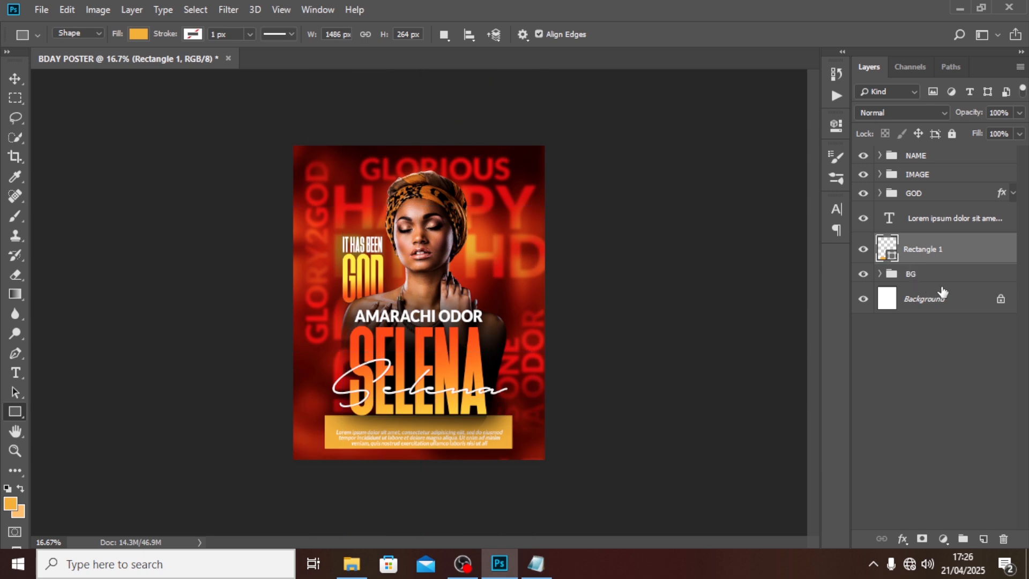
key(v)
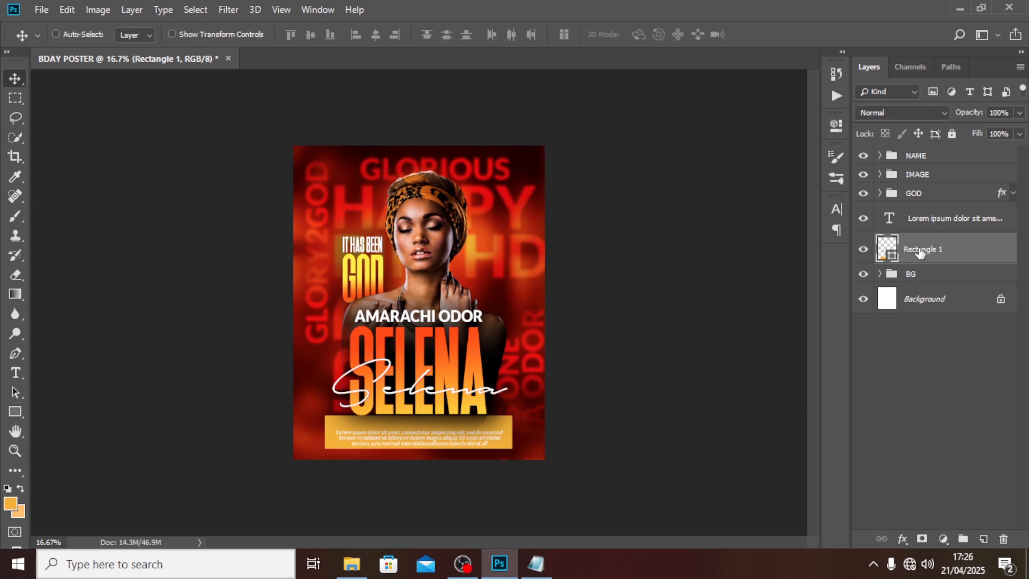
key(shift+Down)
key(shift+Down)
key(shift+Down)
key(shift+Down)
key(shift+Down)
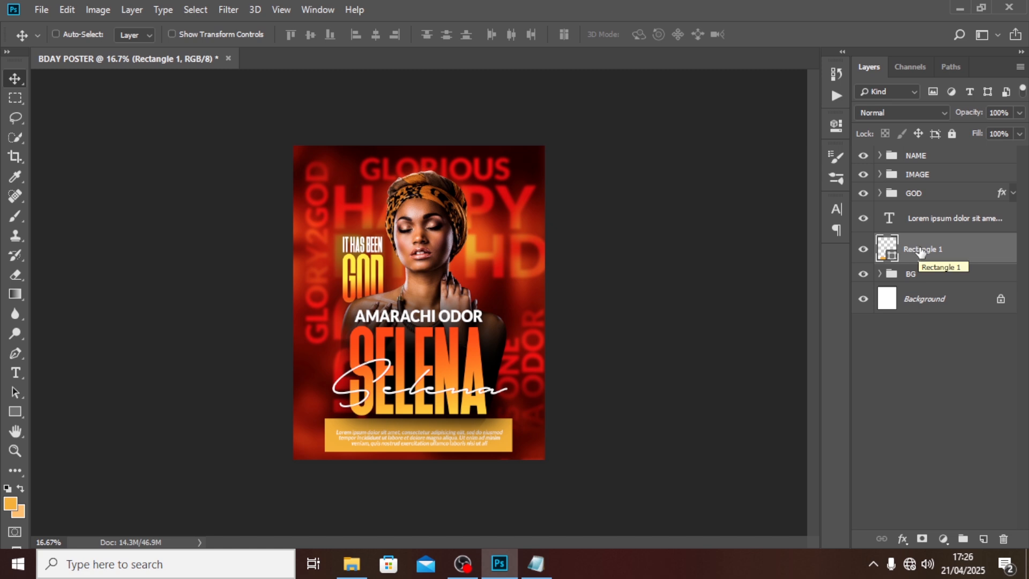
Step: Round the rectangle's corners to 60 px and shorten it to 221 px tall
click(842, 124)
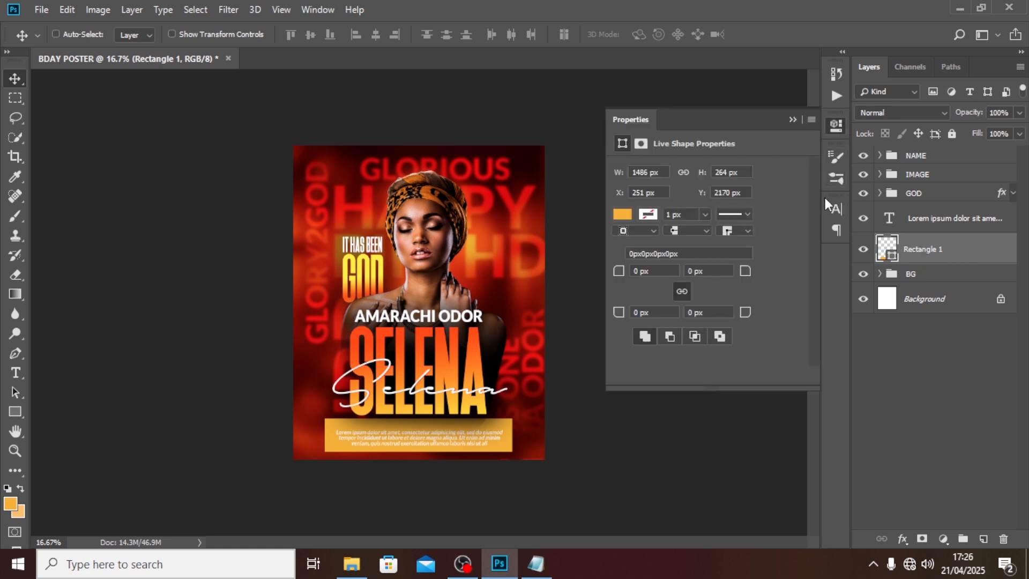
click(653, 271)
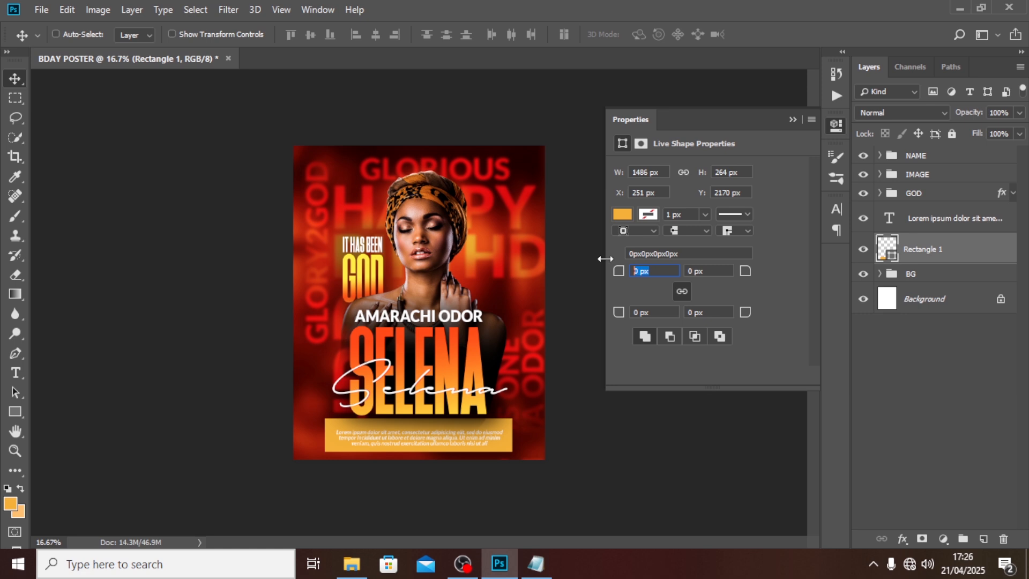
text(60)
key(Return)
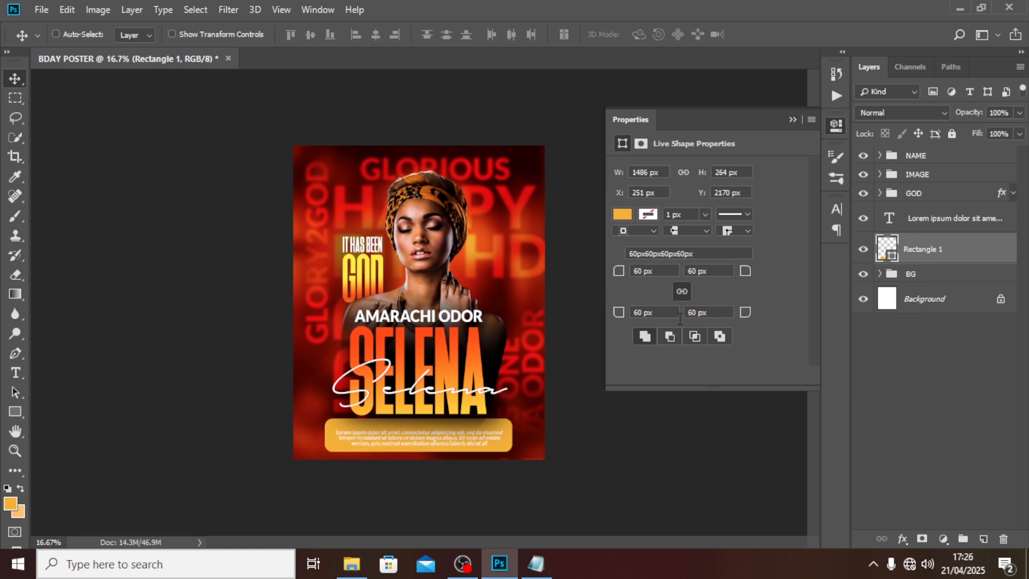
key(ctrl+t)
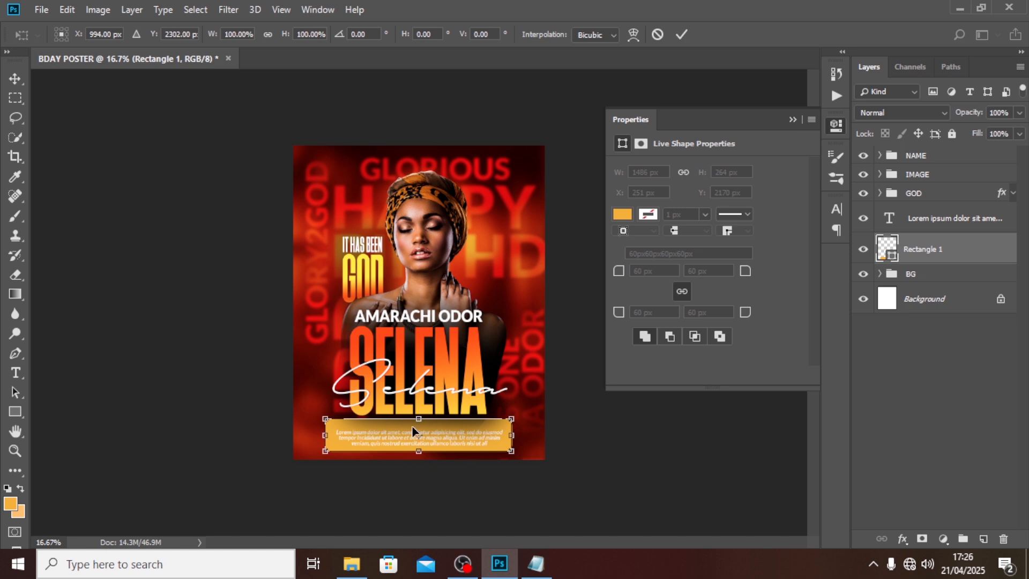
drag(418, 454, 418, 448)
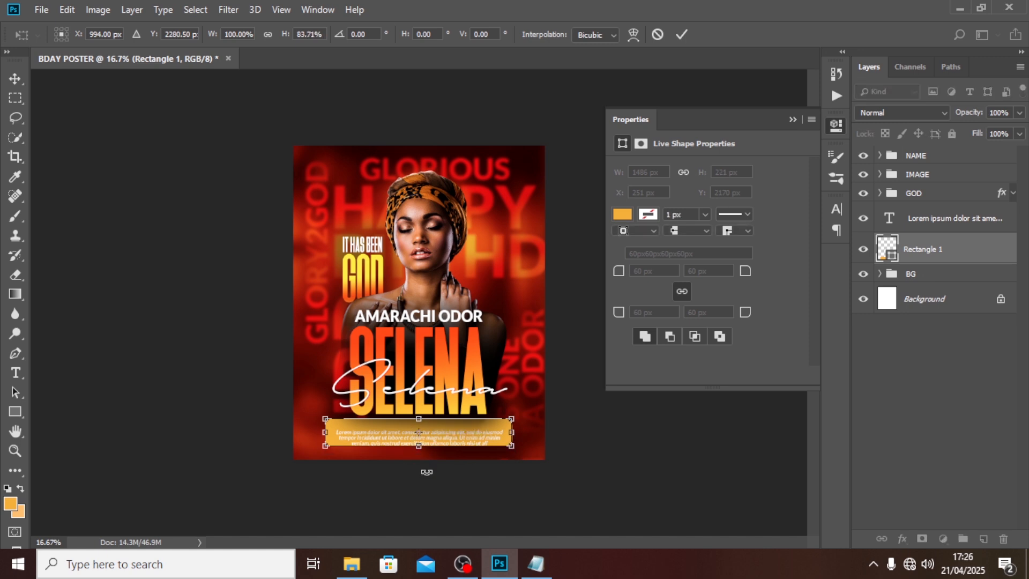
key(Return)
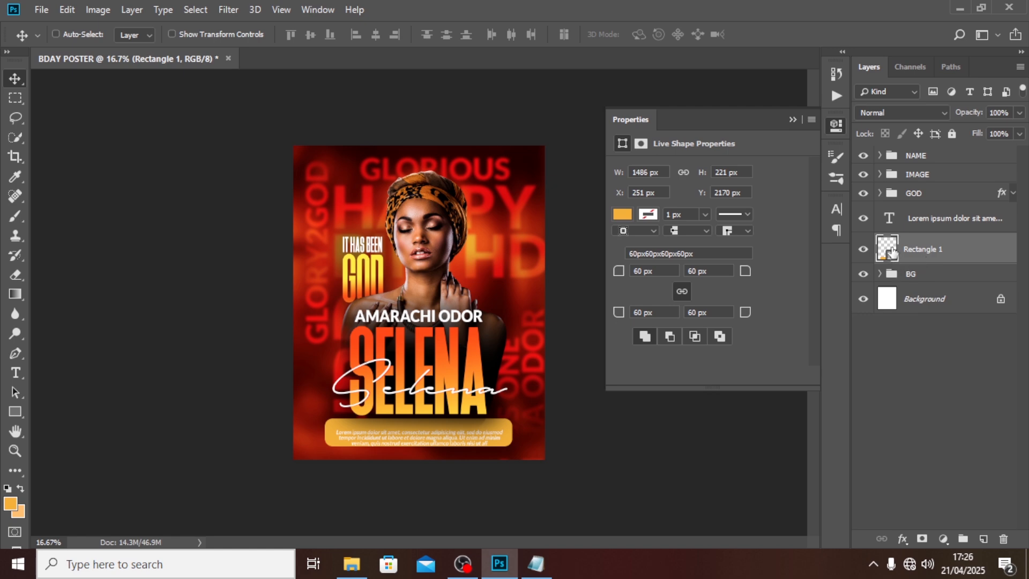
Step: Fill the message box with yellow #ffb806 and nudge the lorem ipsum text down inside it
double_click(888, 251)
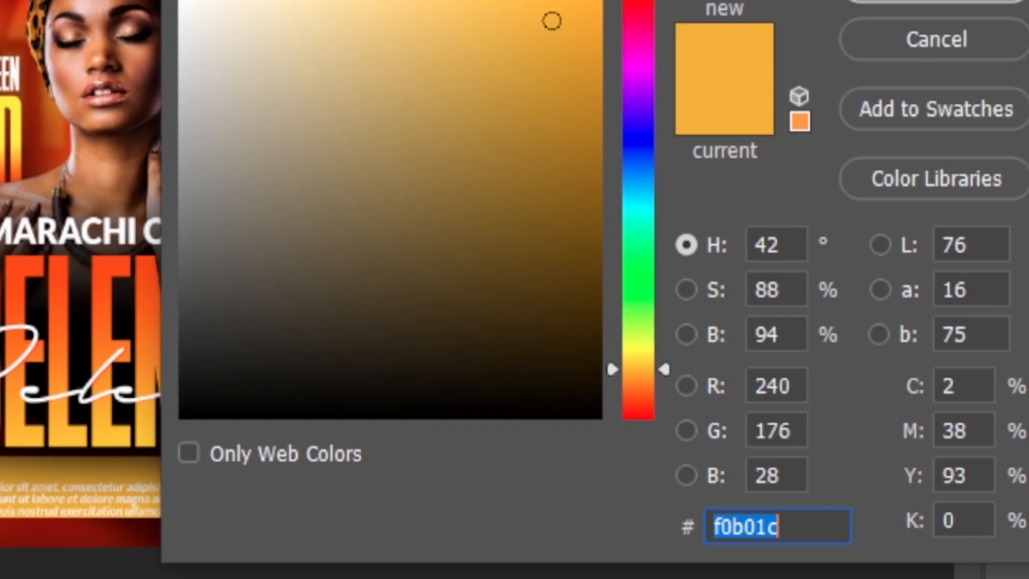
text(ffb8)
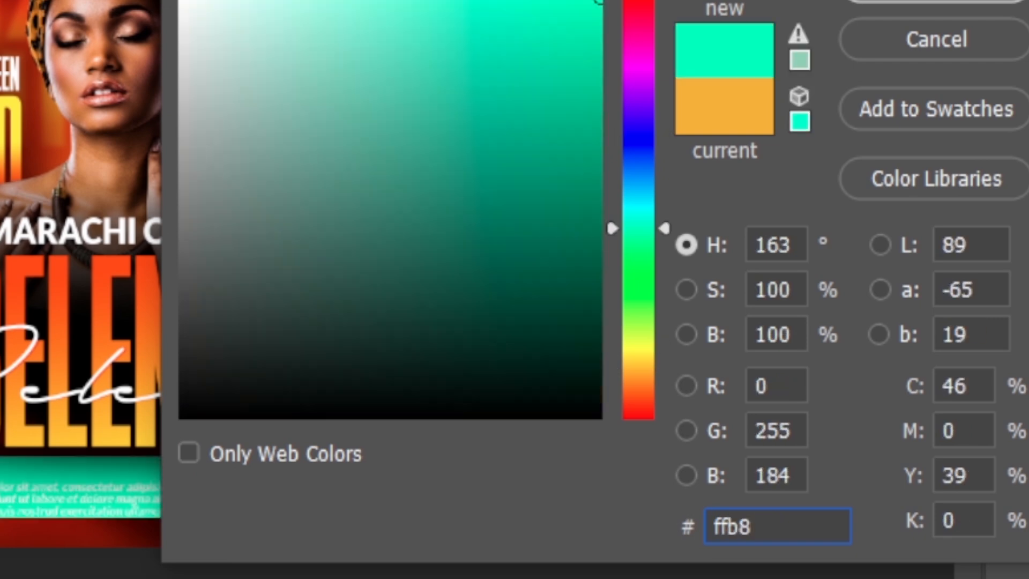
text(06)
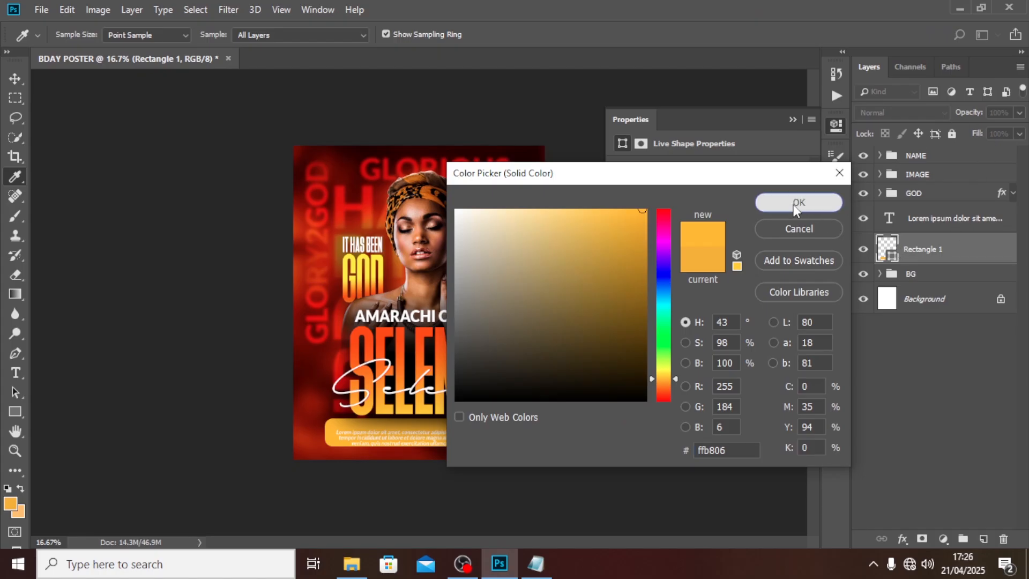
click(793, 204)
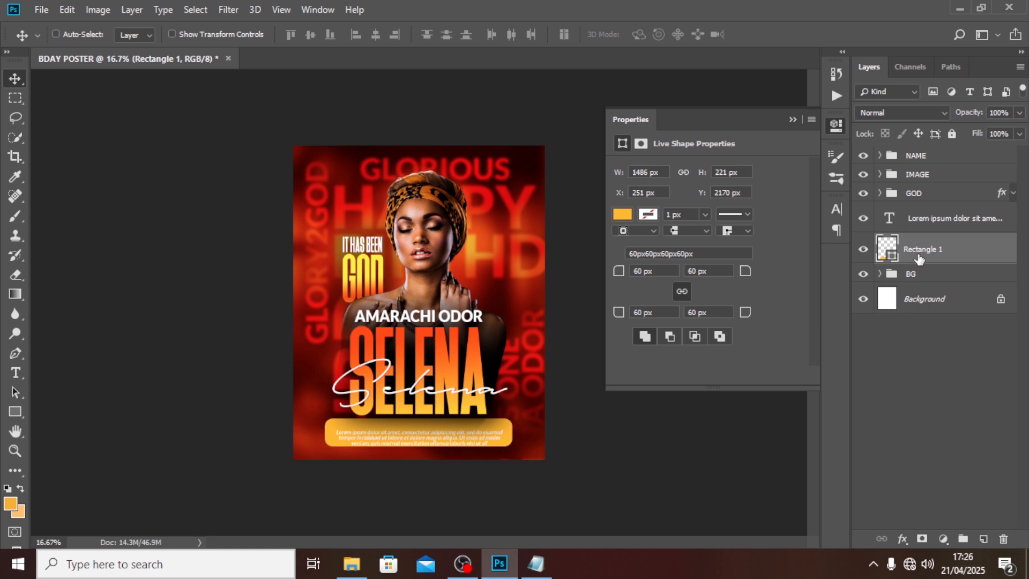
key(alt+bracketright)
key(shift+Up)
key(shift+Up)
key(shift+Up)
key(shift+Up)
key(shift+Up)
key(shift+Up)
key(shift+Up)
key(shift+Up)
key(shift+Up)
key(shift+Up)
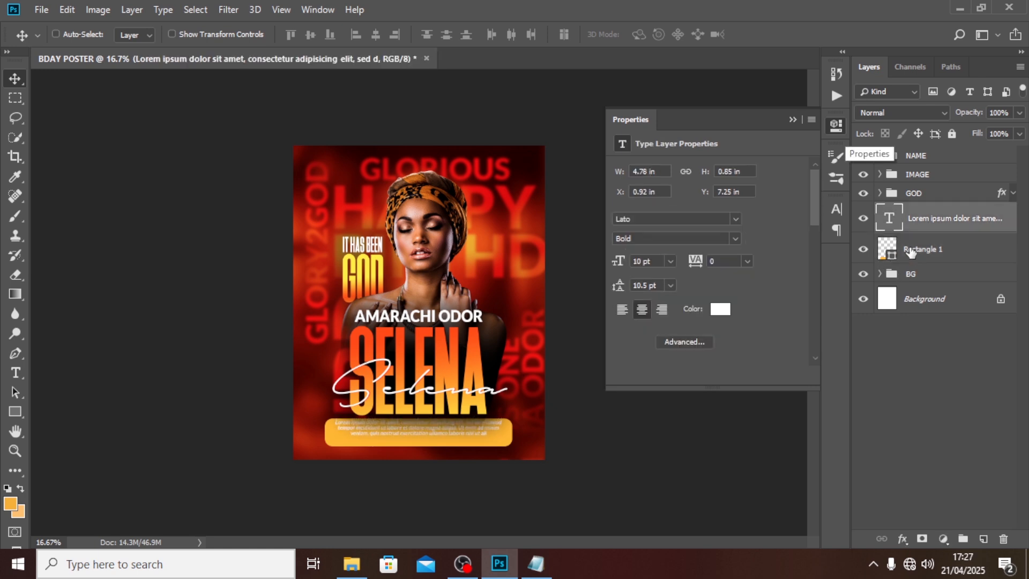
key(shift+Down)
key(shift+Down)
key(shift+Down)
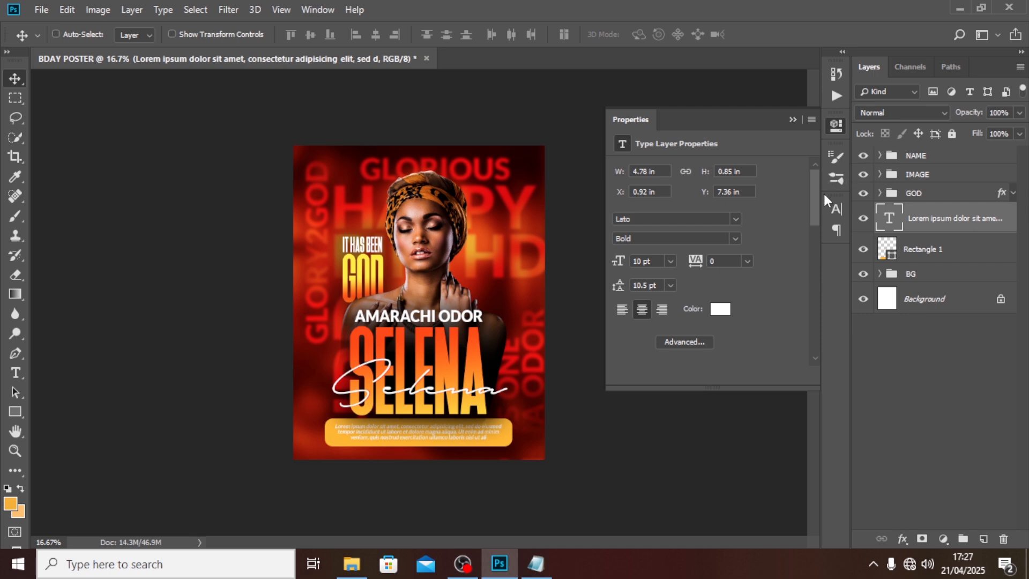
Step: Colour the lorem ipsum text dark red 5c0700 sampled from the poster
click(835, 208)
click(783, 301)
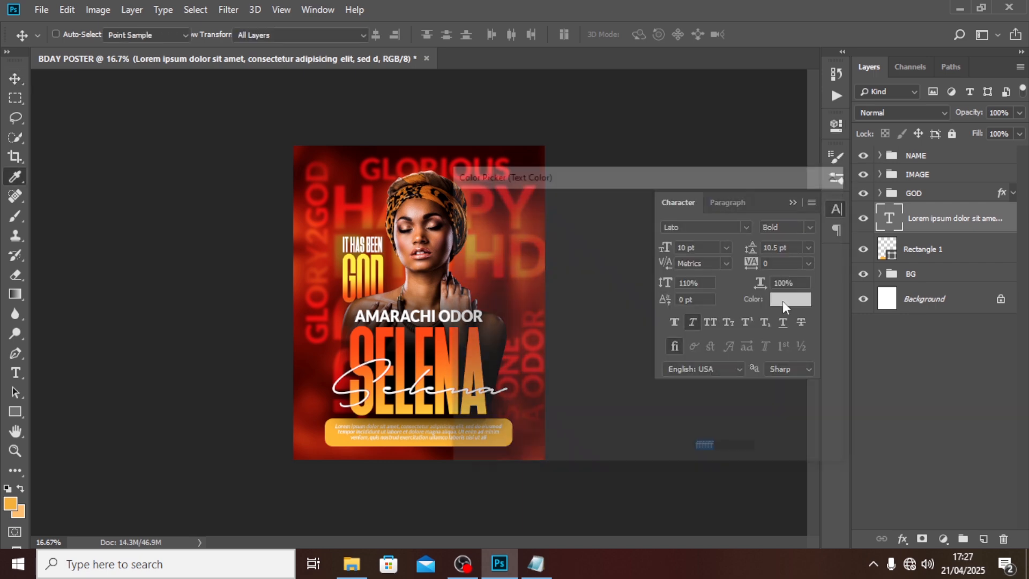
click(344, 178)
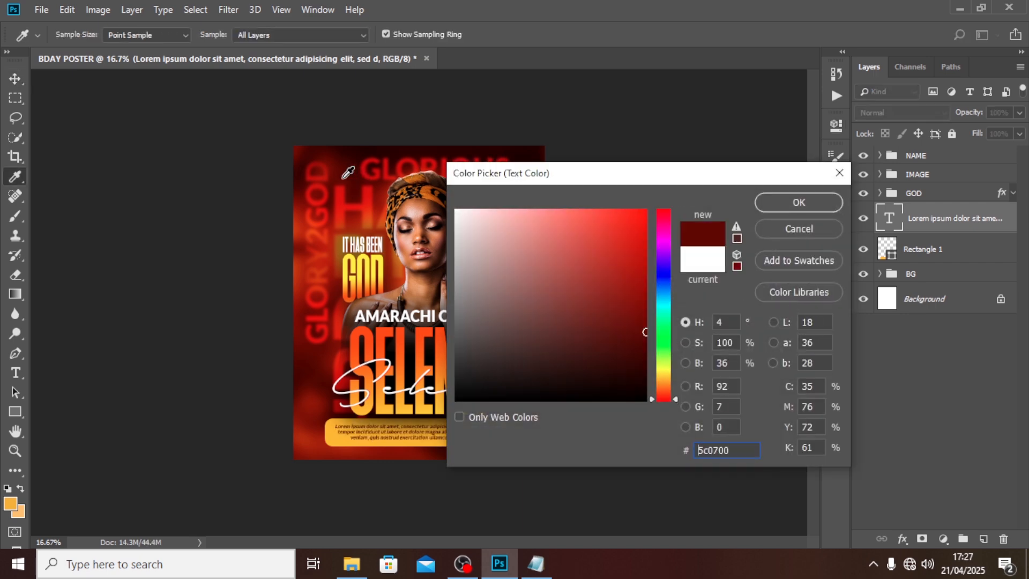
click(777, 207)
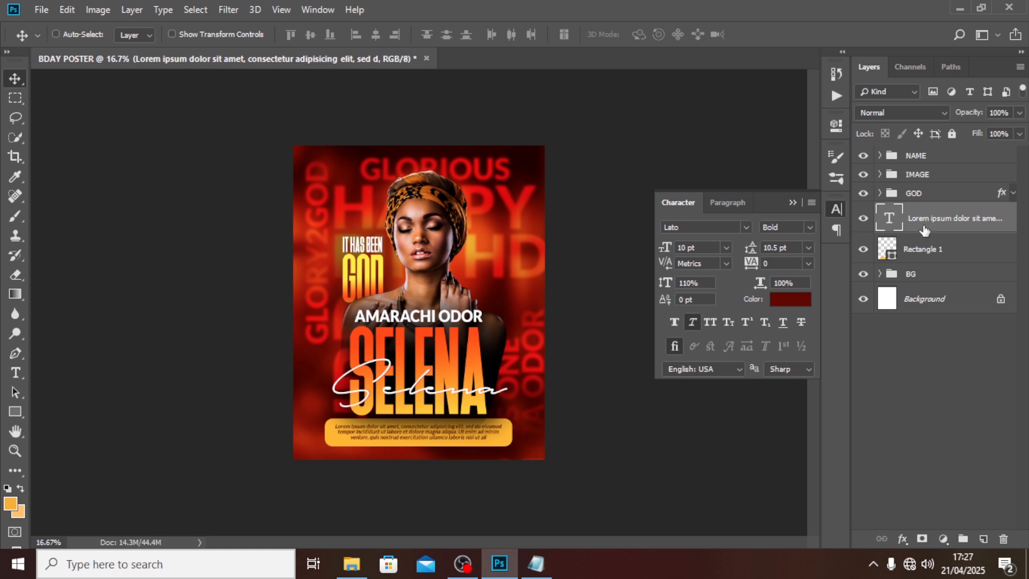
Step: Group the text and box as MESSAAGE and duplicate Rectangle 1 inside it
ctrl+click(921, 259)
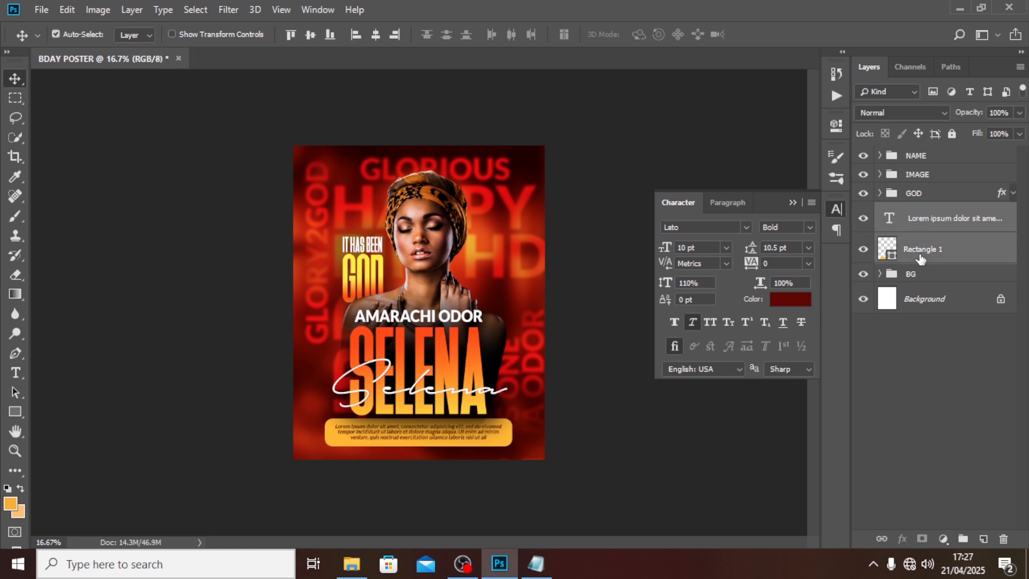
key(ctrl+g)
double_click(919, 212)
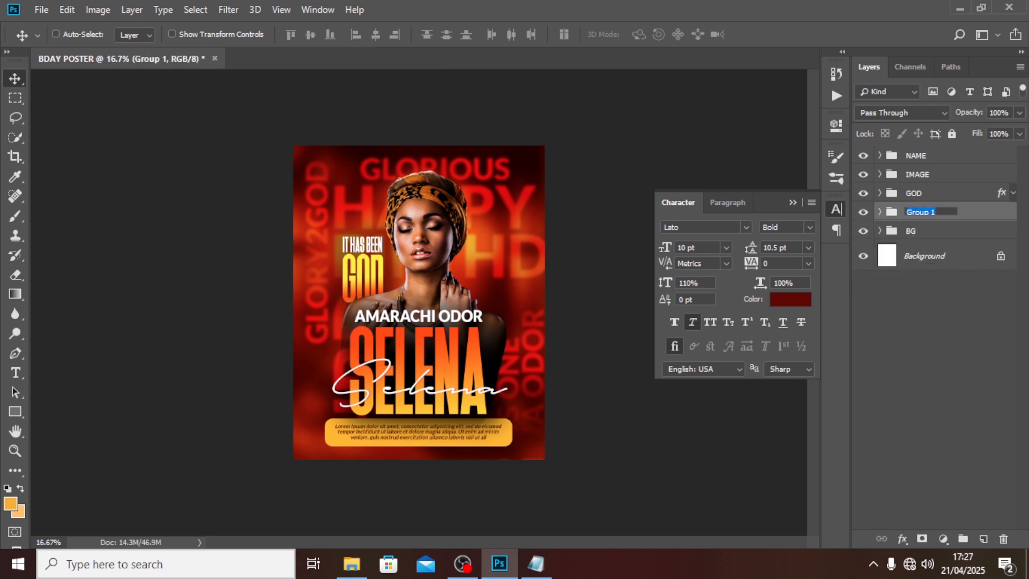
text(MESSAAGE)
key(Return)
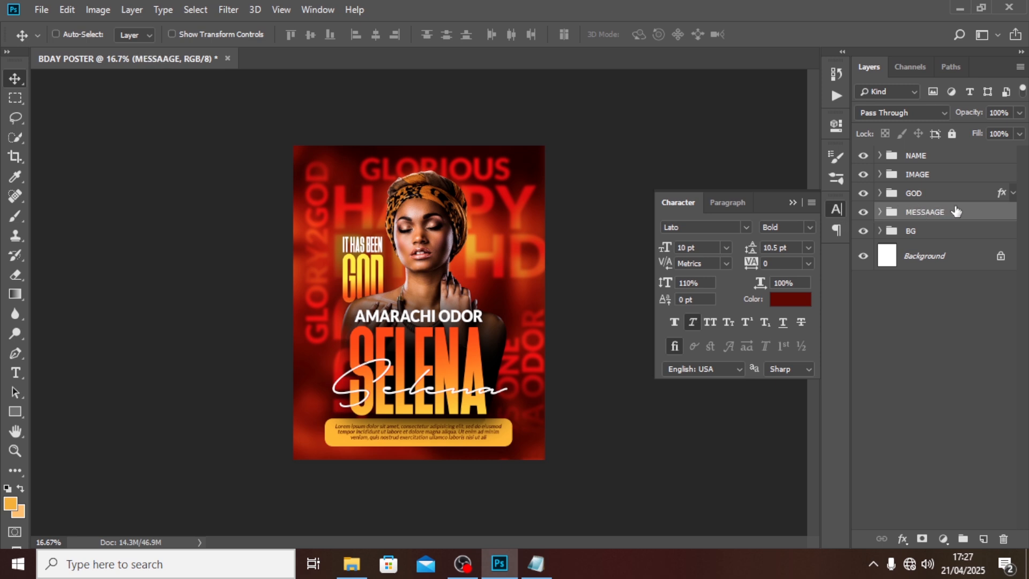
click(880, 212)
click(933, 277)
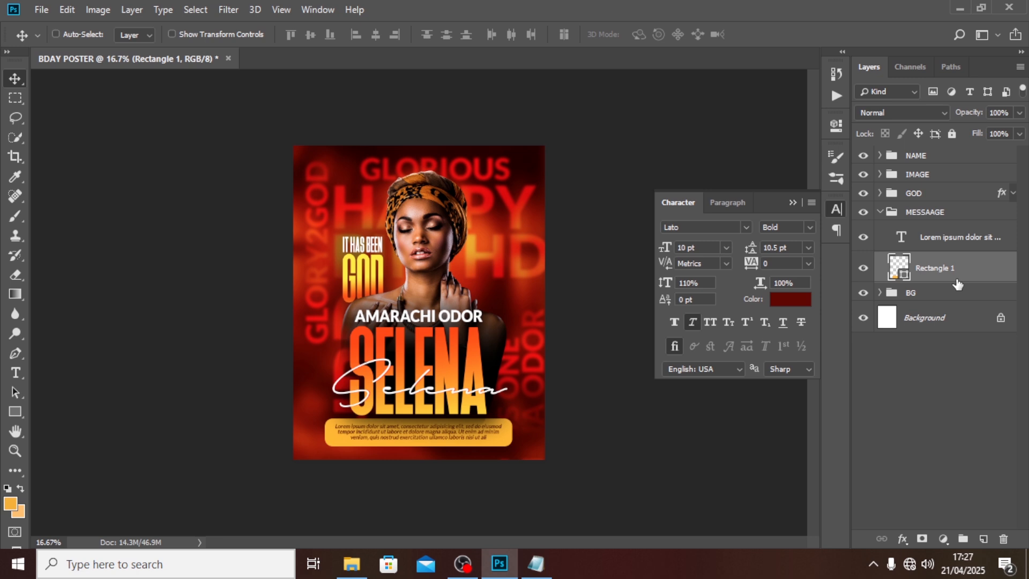
key(ctrl+j)
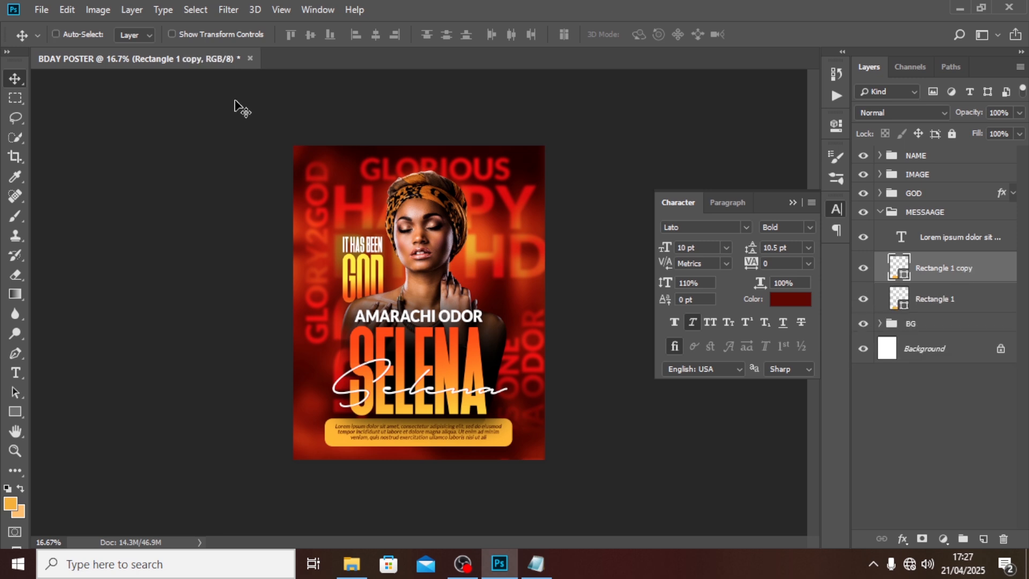
Step: Give the rectangle copy no fill and a white 4 px stroke
click(10, 417)
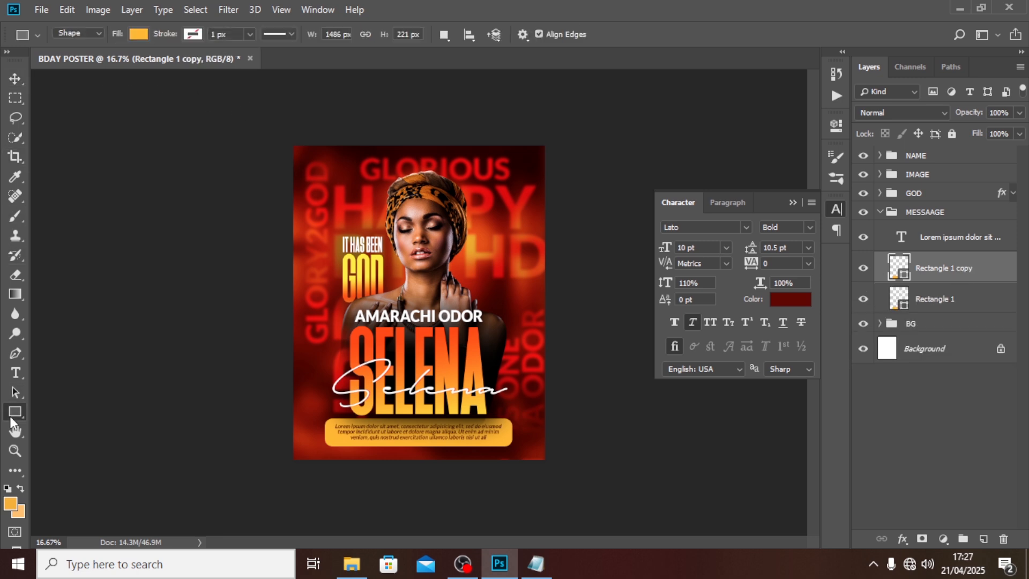
click(138, 34)
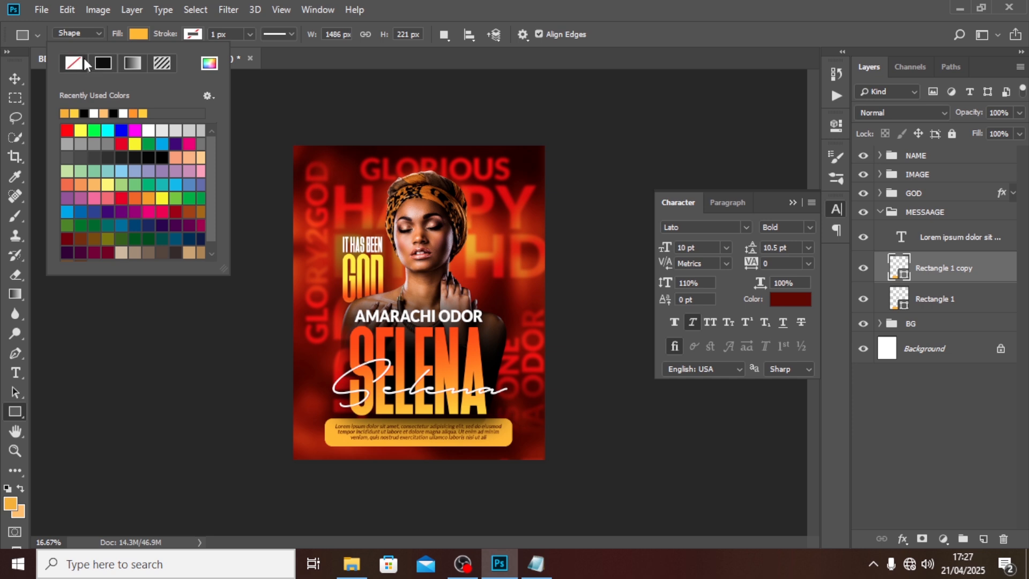
click(188, 34)
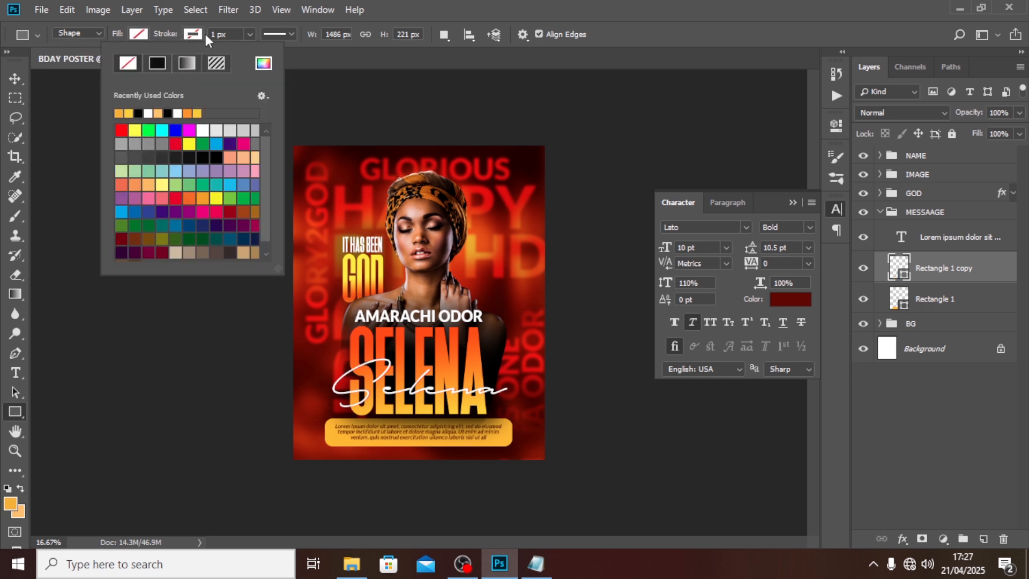
click(148, 113)
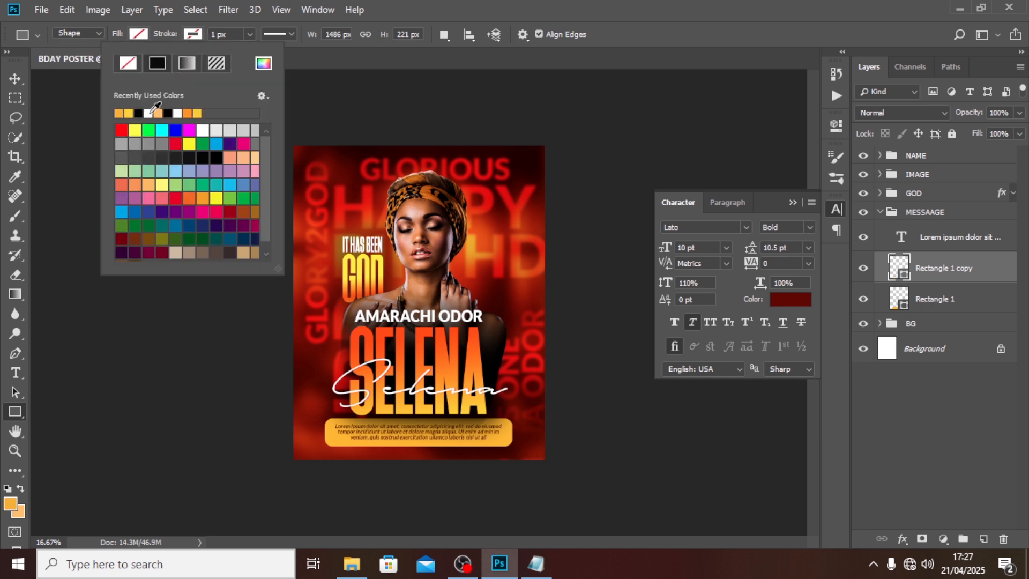
click(225, 34)
click(225, 34)
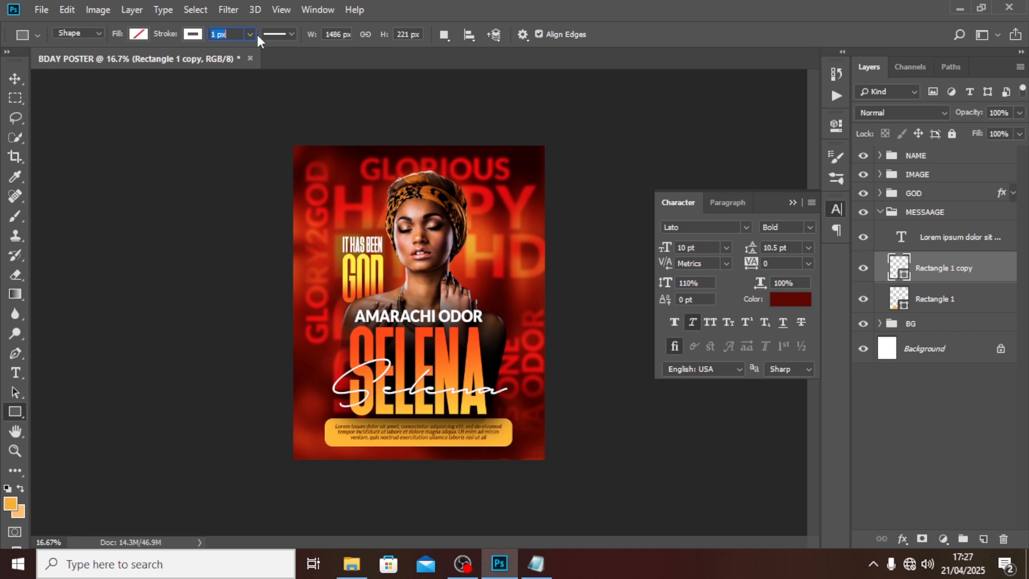
text(4)
key(Return)
Step: Shrink the outlined copy to about 4.763 × 0.707 in as an inner rim, then collapse MESSAAGE
key(ctrl+plus)
key(ctrl+plus)
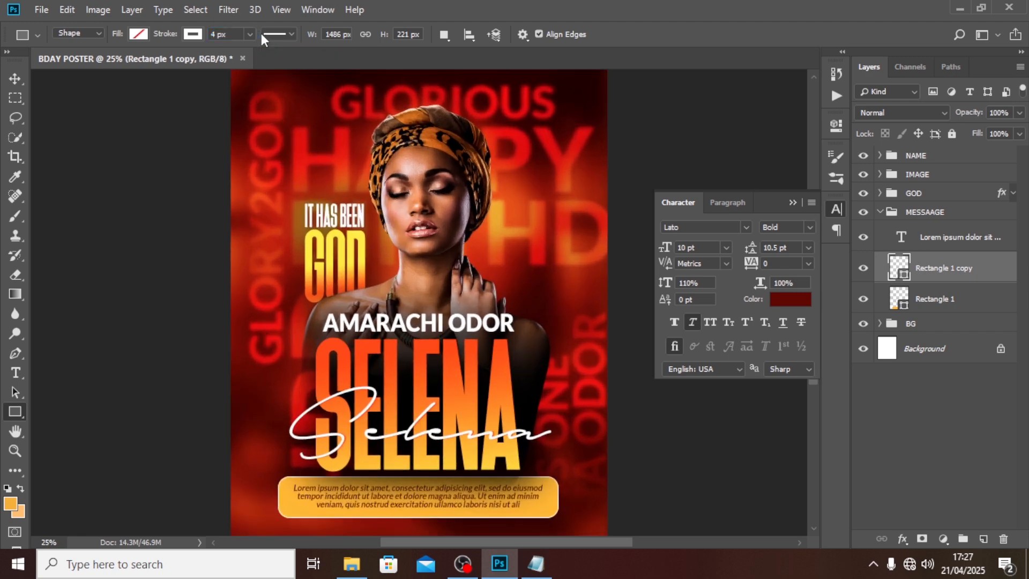
scroll(429, 289, down, 5)
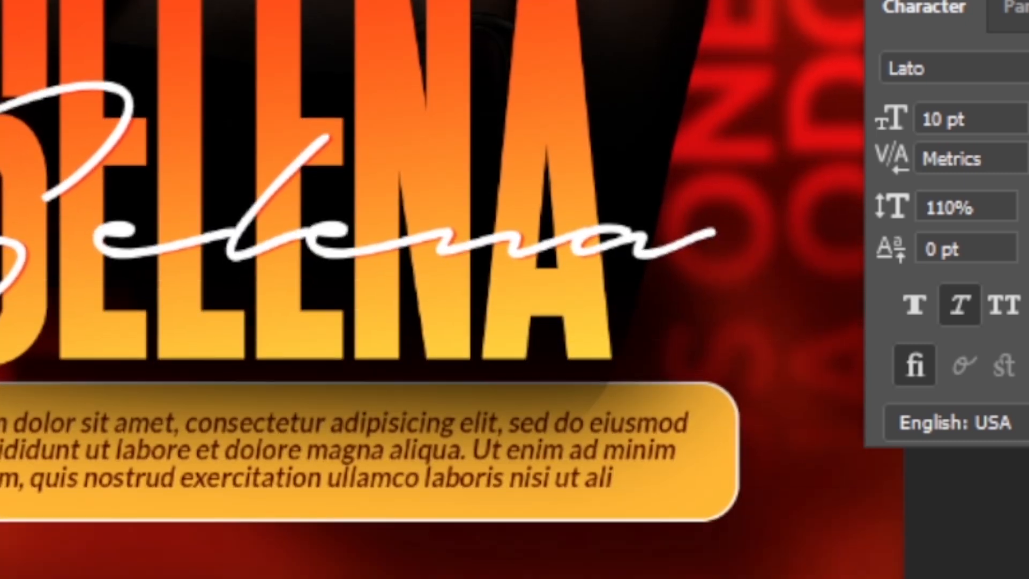
key(ctrl+t)
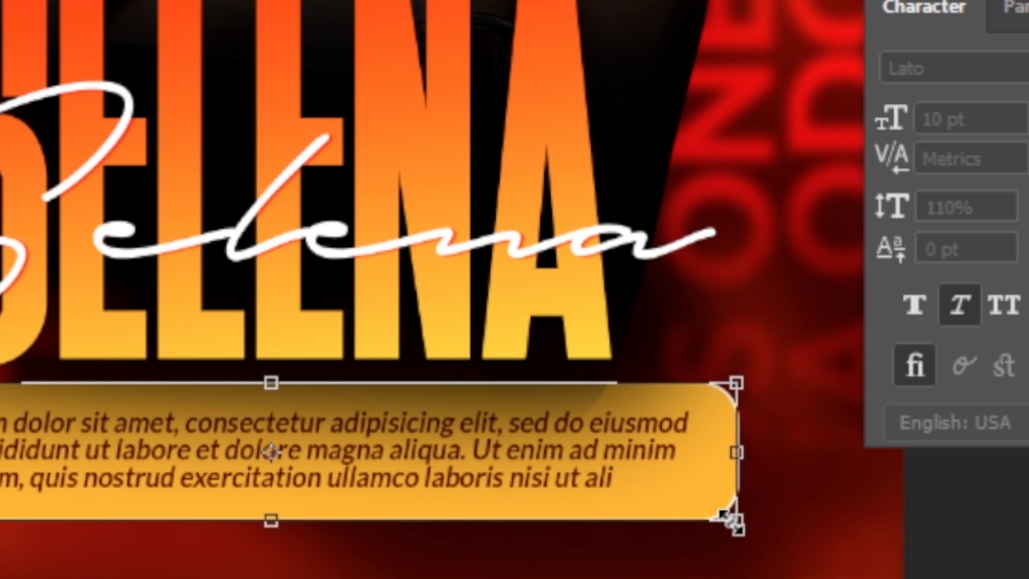
drag(732, 519, 729, 517)
key(Return)
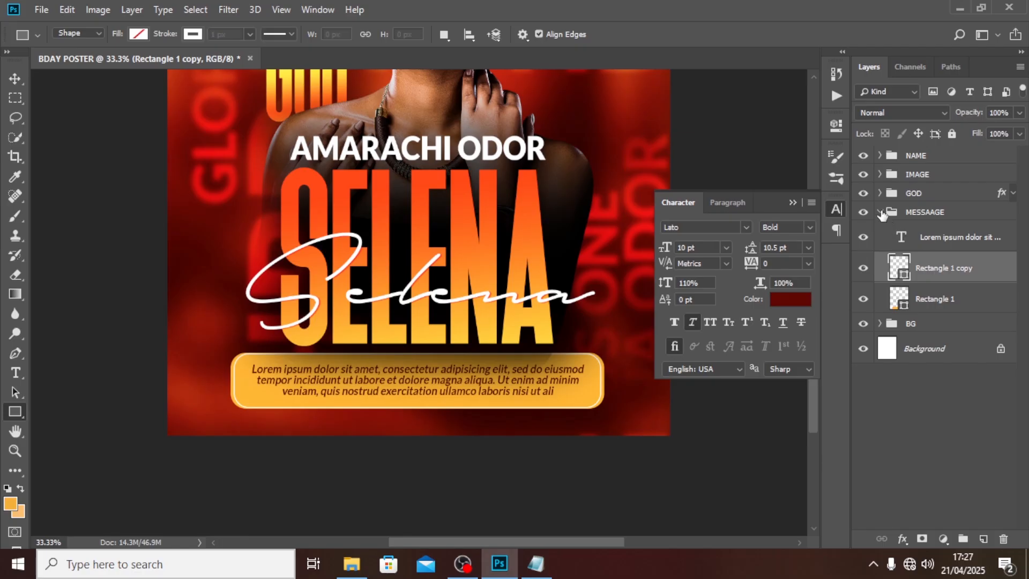
click(881, 212)
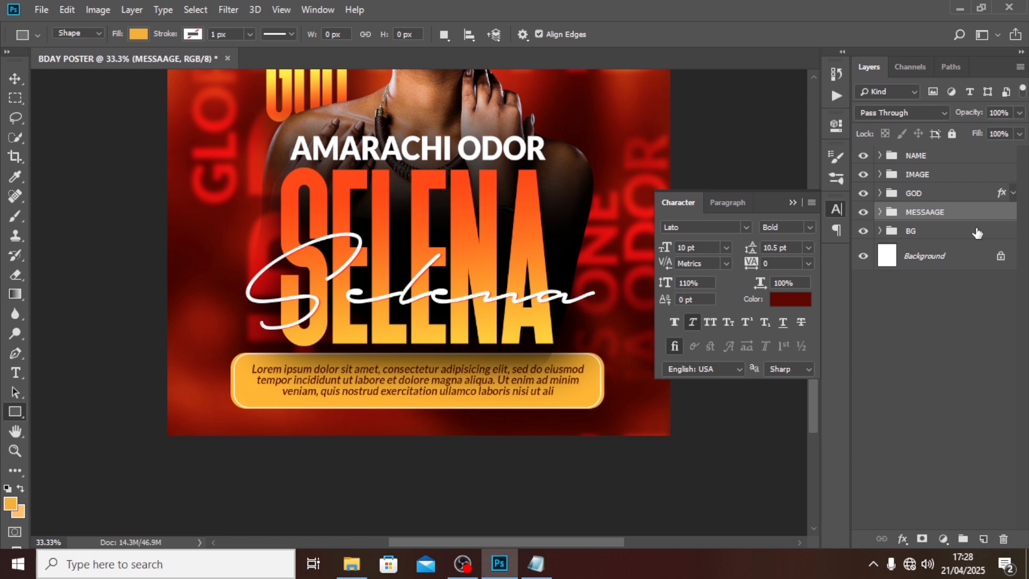
Step: Add a new '5' text layer beside the portrait
key(ctrl+0)
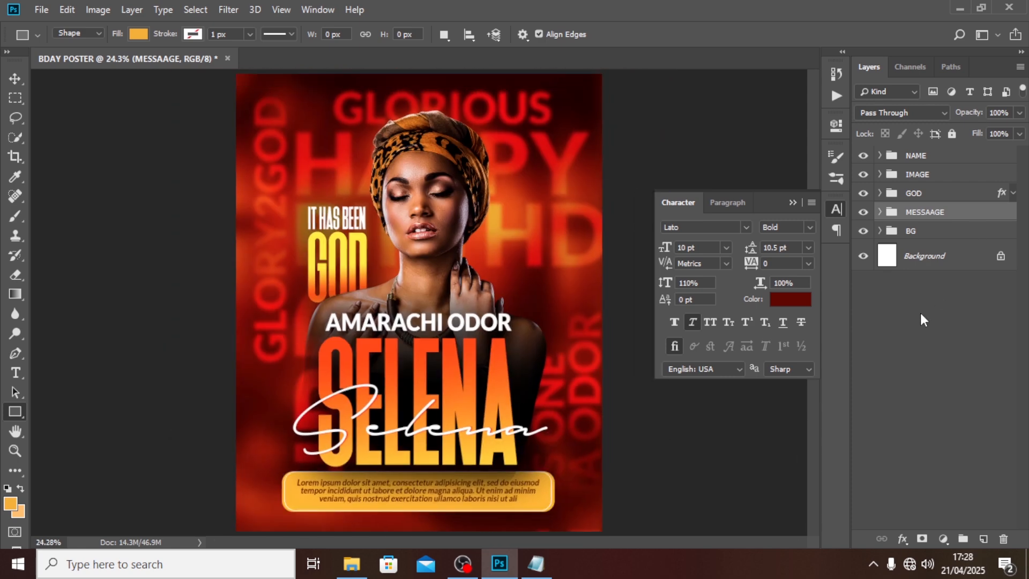
key(t)
click(524, 235)
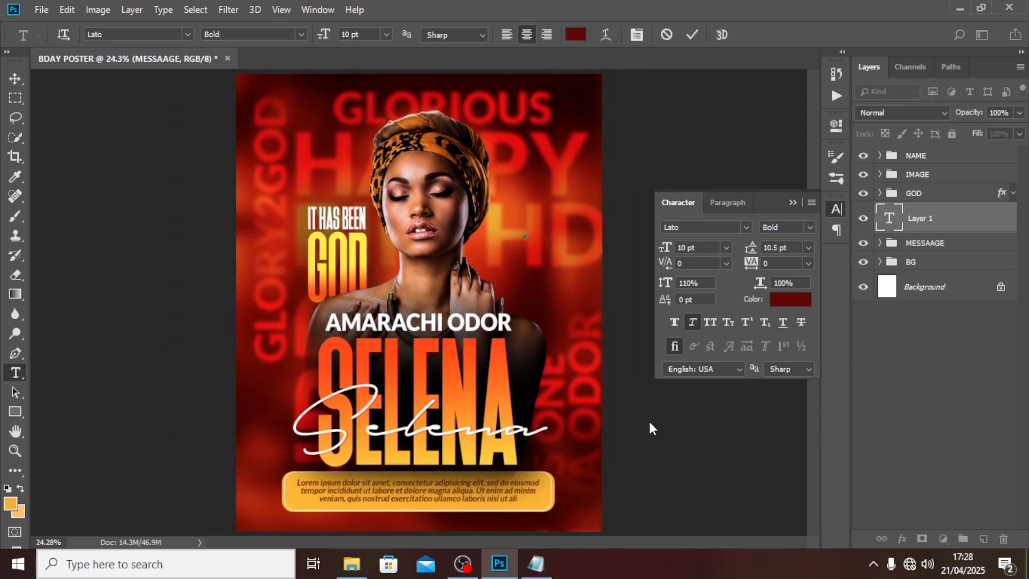
text(5)
click(920, 220)
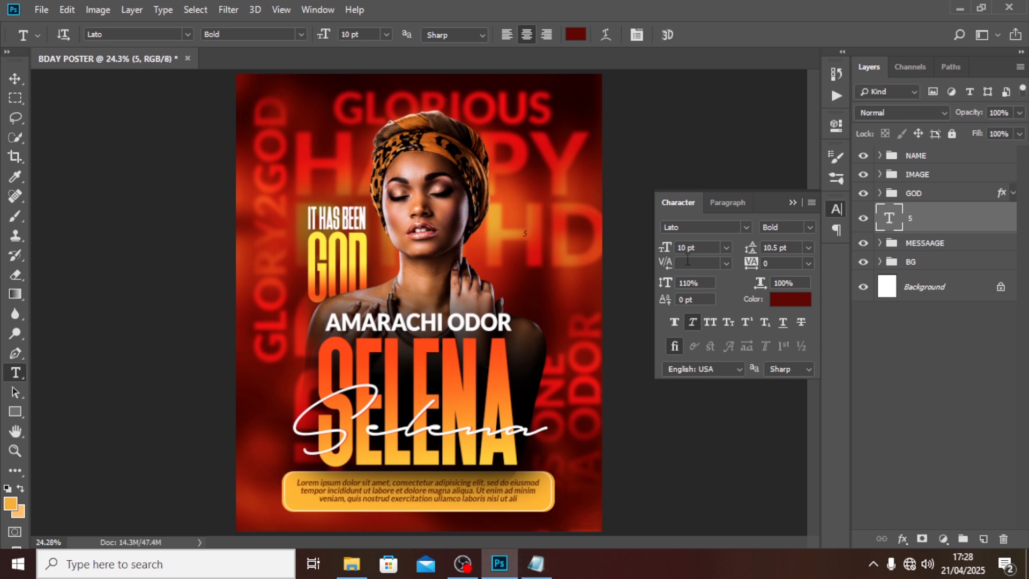
Step: Set the 5 in Montserrat at 50 pt, coloured red FF0004
click(746, 227)
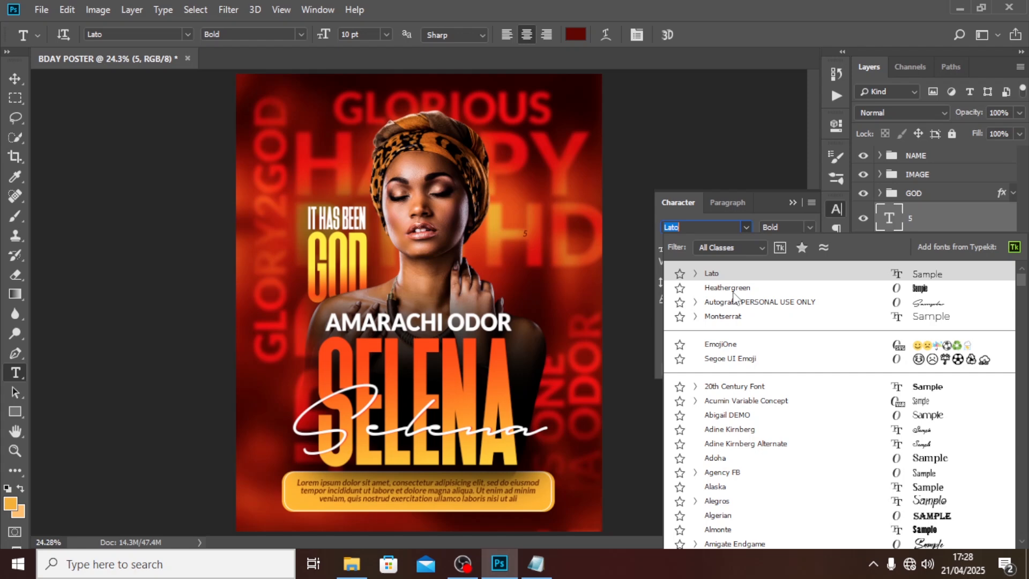
click(722, 317)
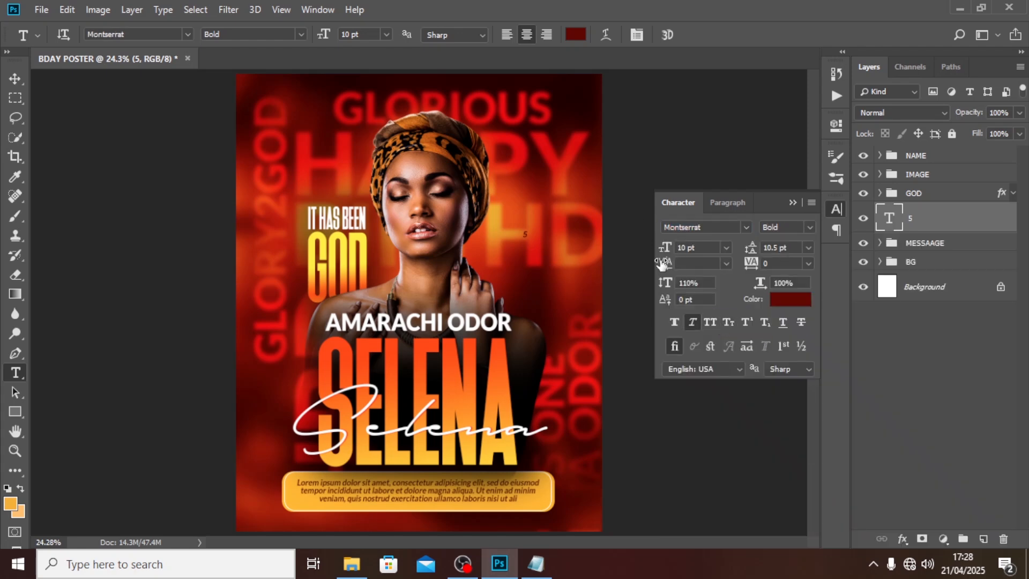
click(700, 250)
text(50)
key(Return)
click(783, 299)
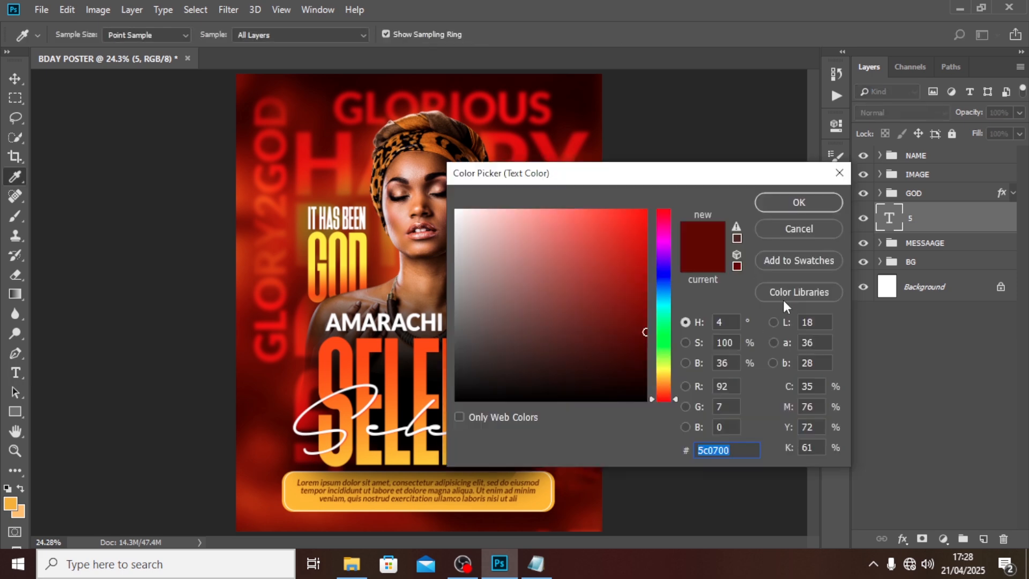
text(FF0004)
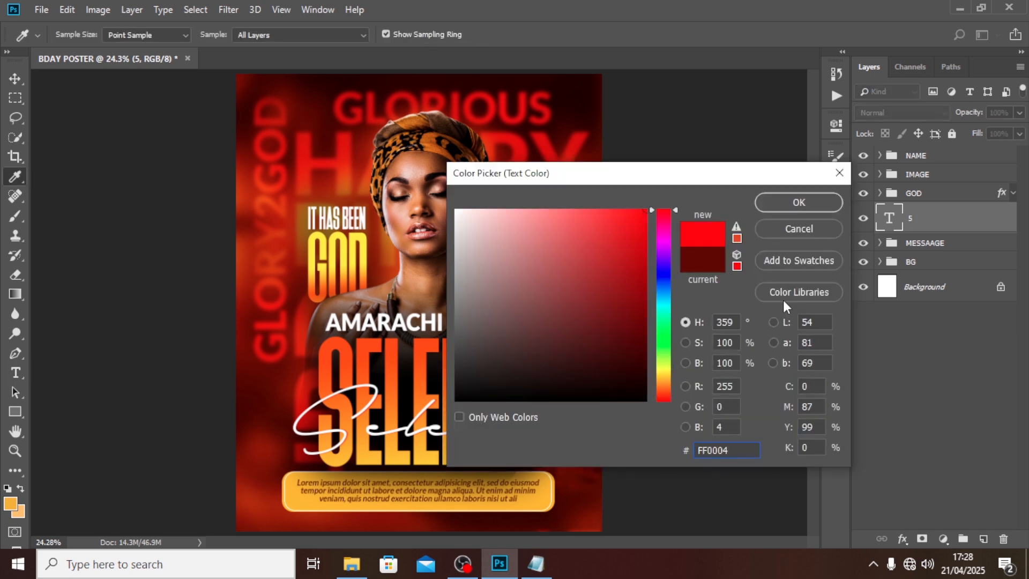
click(773, 205)
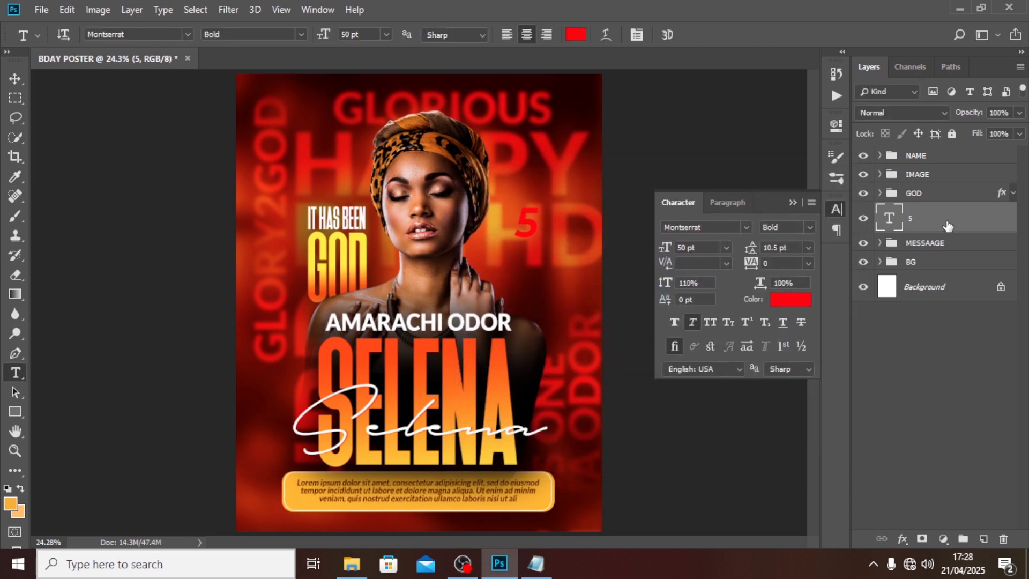
Step: Give the 5 layer a white 8 px Stroke effect
double_click(979, 233)
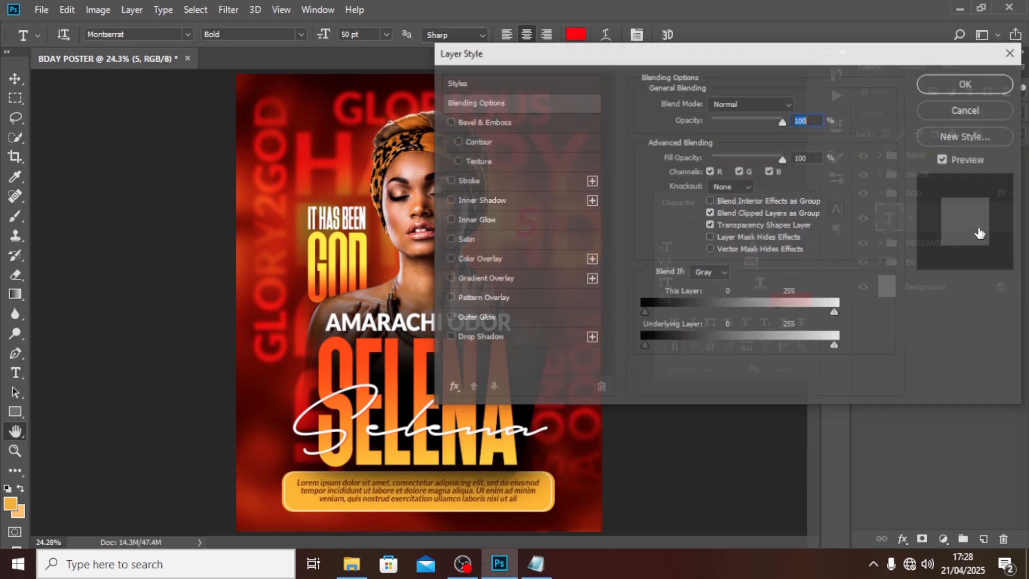
drag(533, 51, 576, 48)
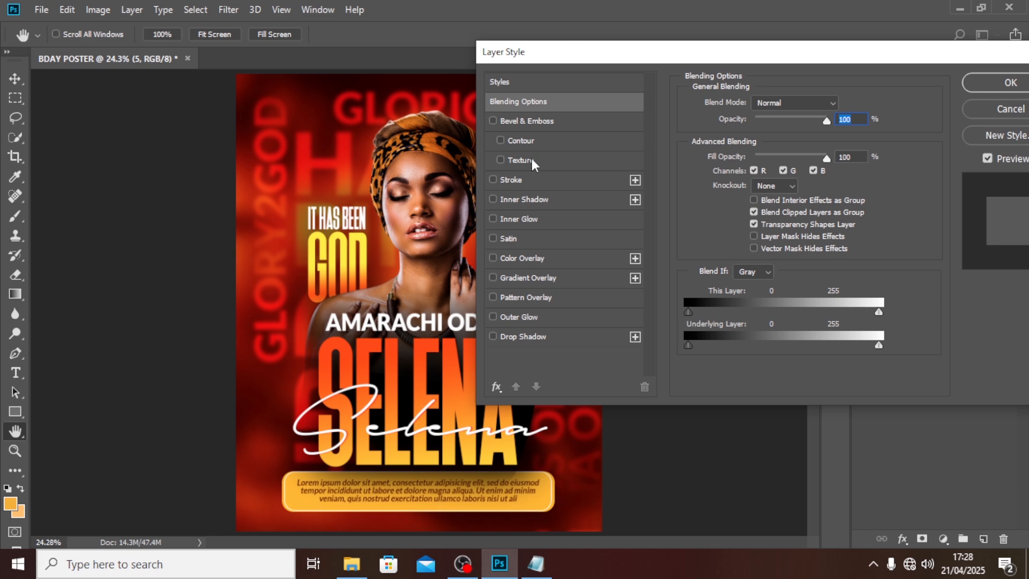
click(521, 180)
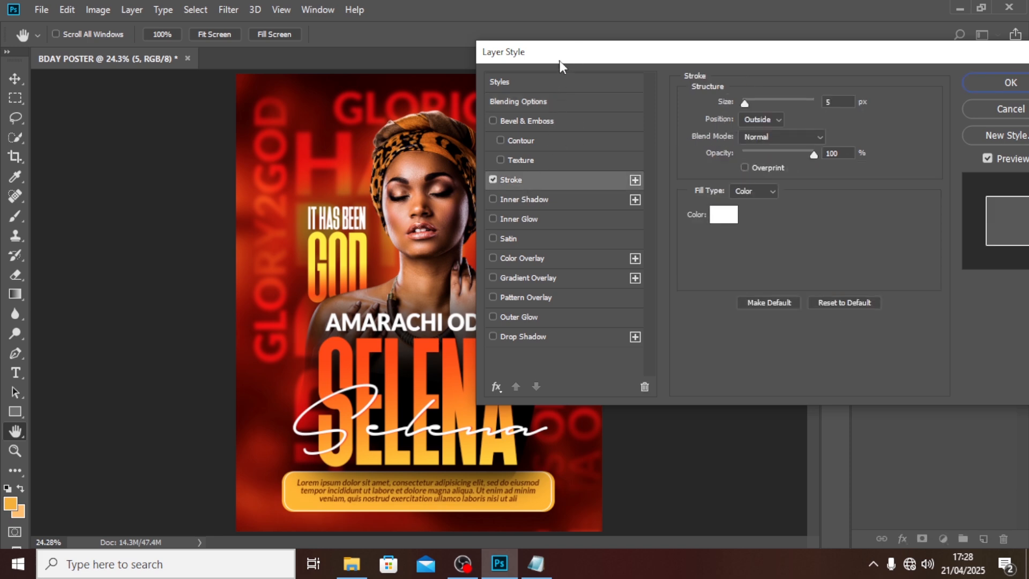
drag(560, 60, 663, 115)
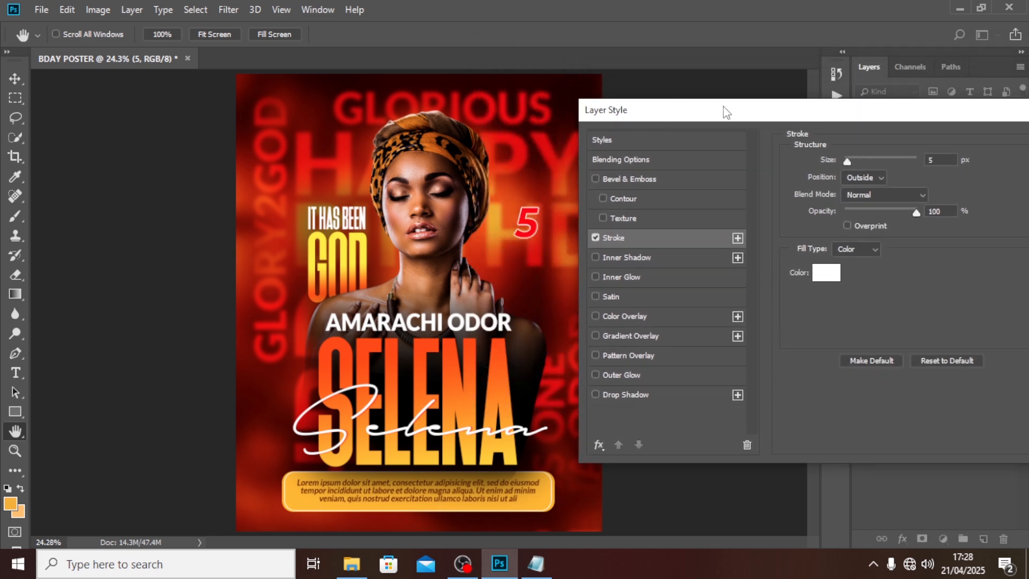
drag(937, 160, 926, 159)
text(8)
click(826, 272)
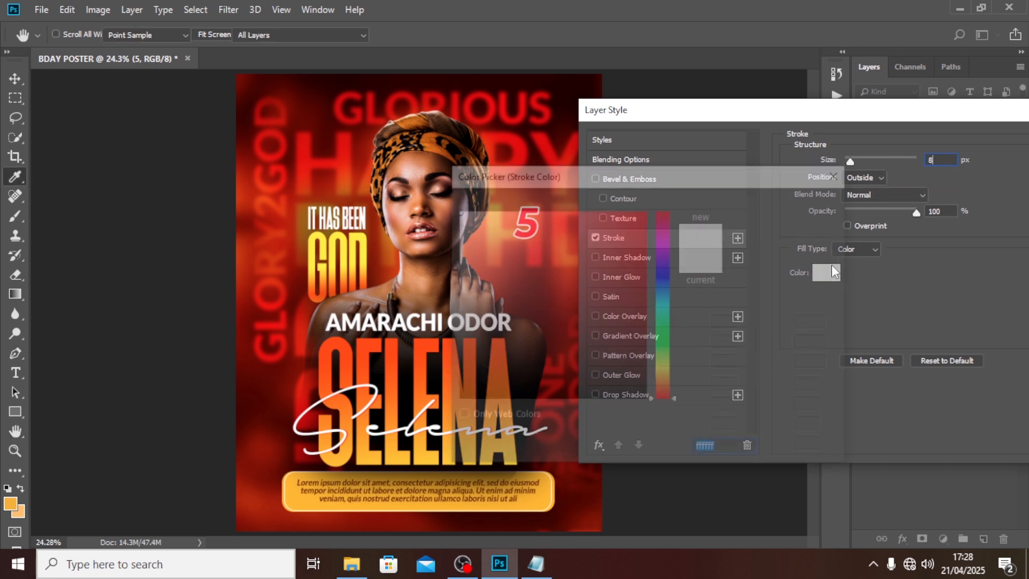
click(772, 206)
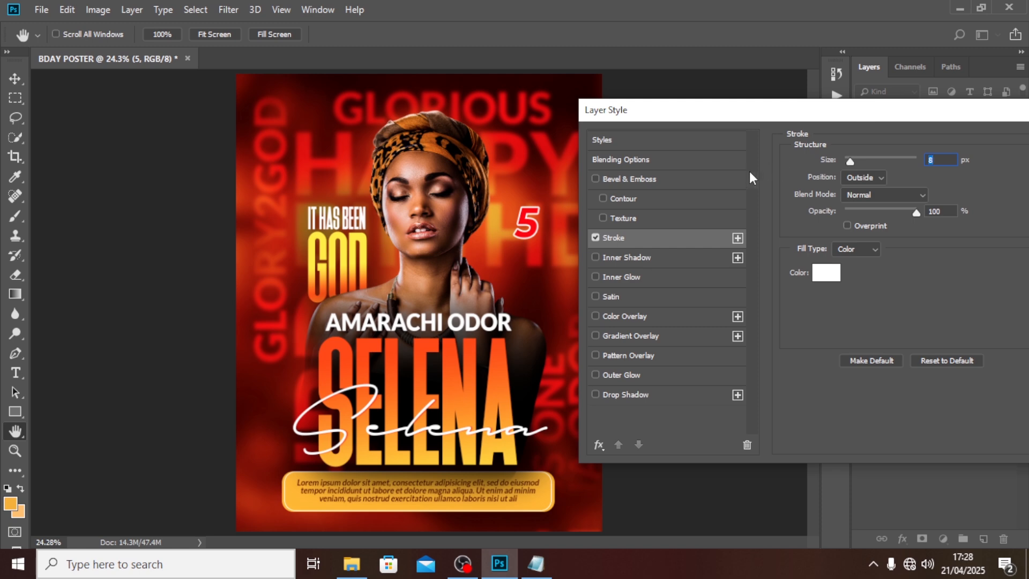
Step: Add a drop shadow: opacity 90, angle 90°, distance 21, spread 5, size 8, half-round contour
click(645, 395)
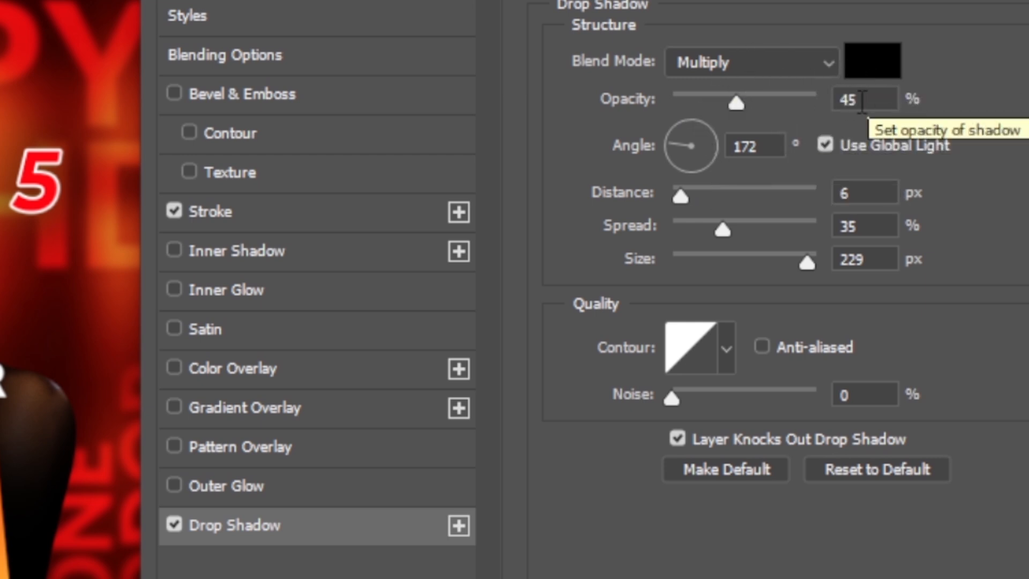
click(804, 99)
text(90)
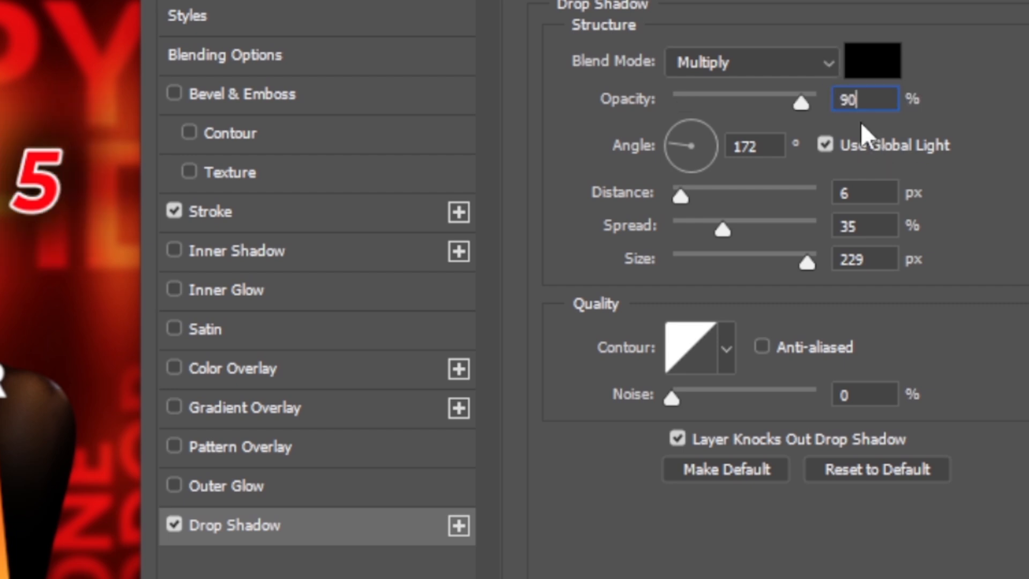
double_click(769, 146)
text(90)
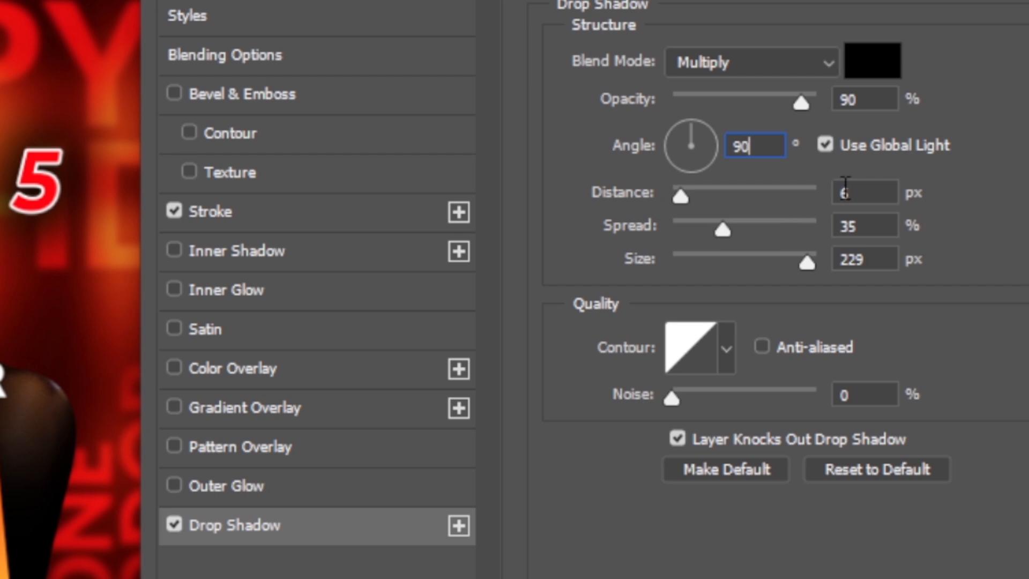
click(847, 193)
text(21)
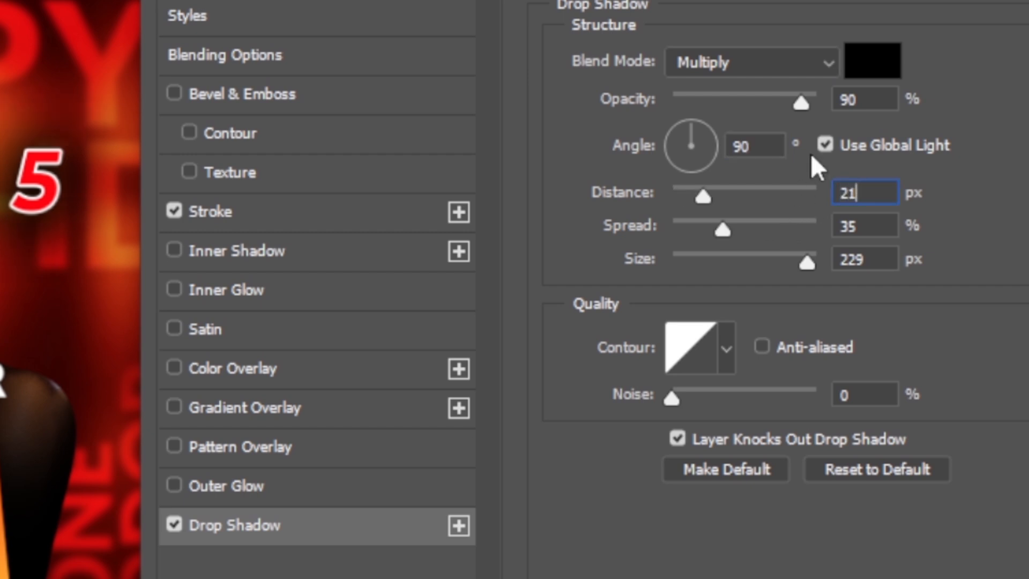
click(850, 227)
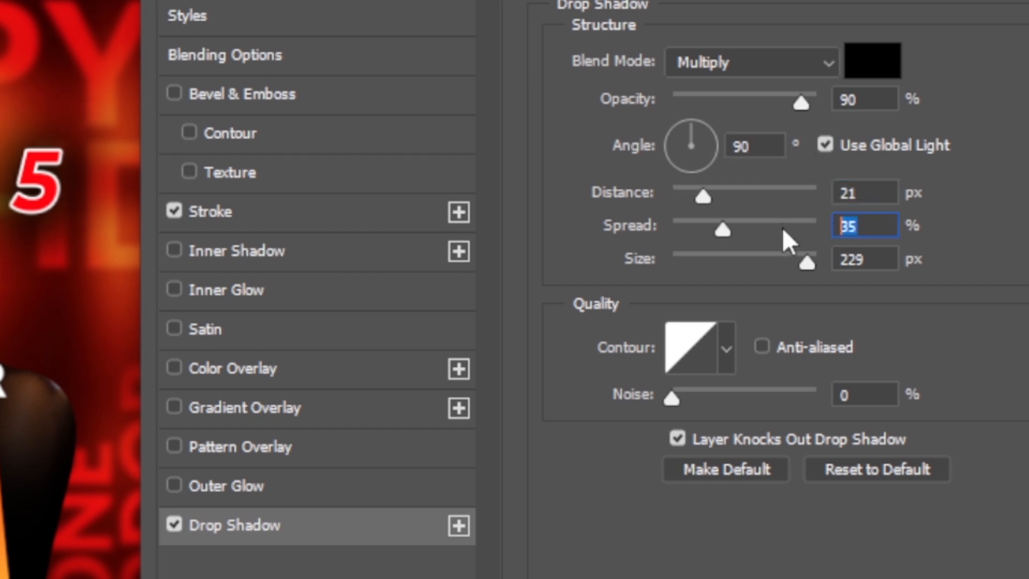
text(5)
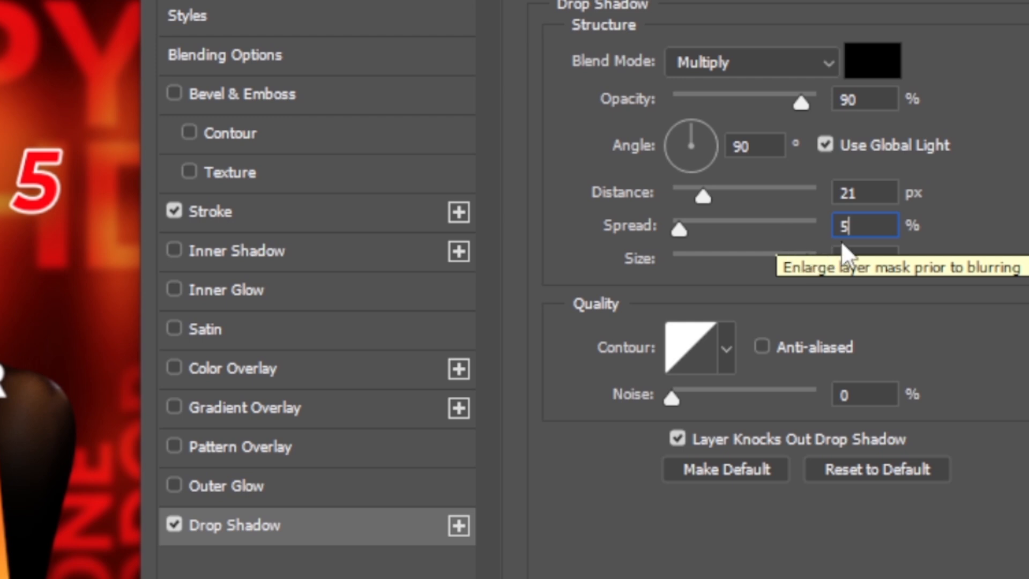
click(877, 263)
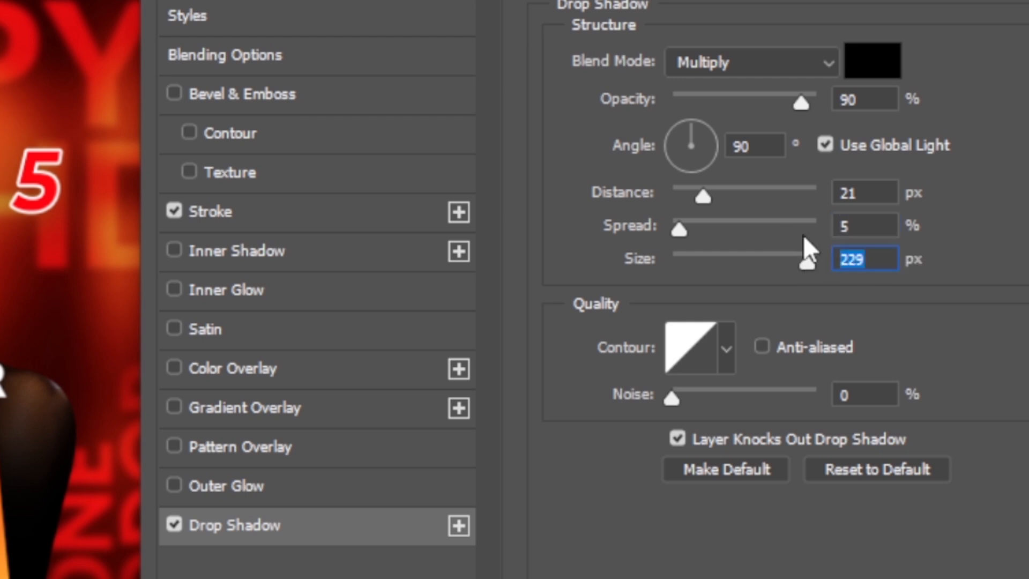
text(8)
click(726, 351)
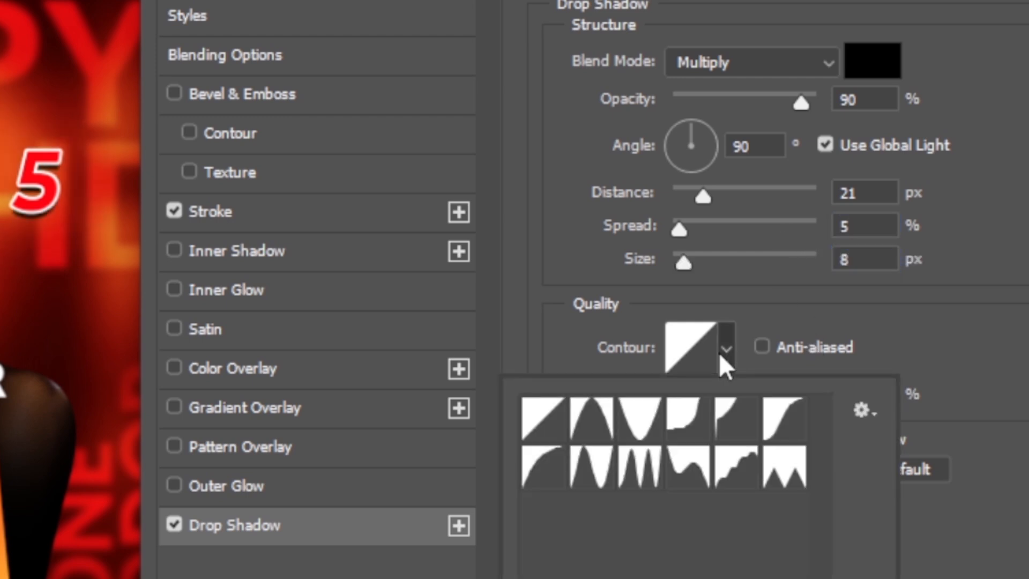
click(786, 429)
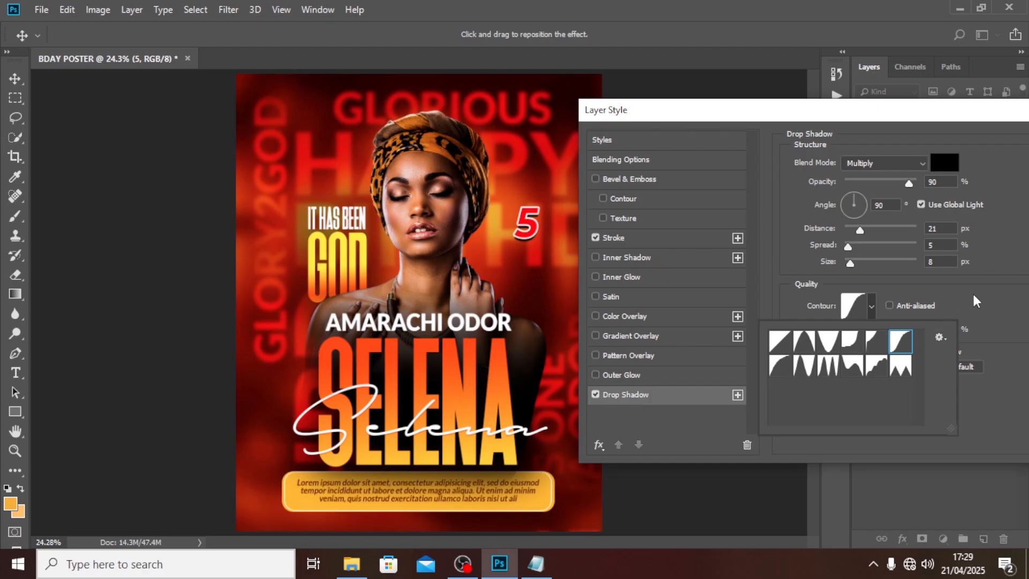
click(934, 307)
drag(919, 135, 868, 118)
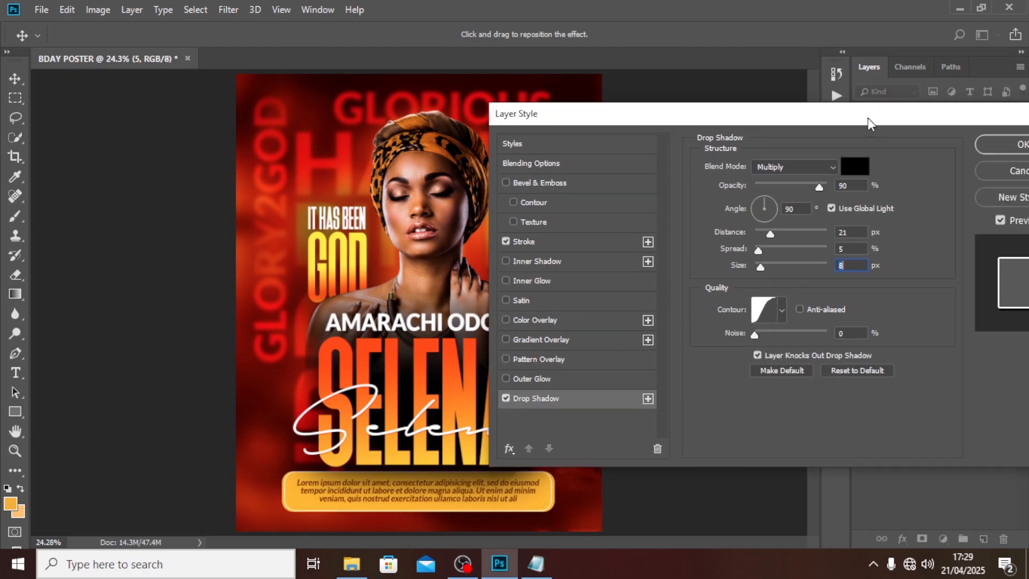
click(1007, 147)
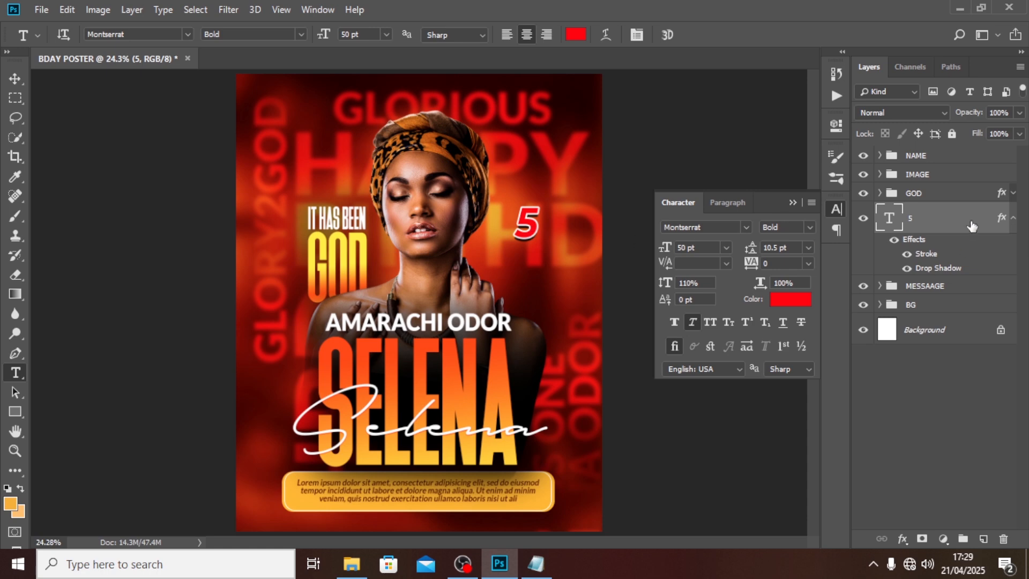
Step: Type a 'TH' text layer beside the 5 and set it in Impact
click(544, 278)
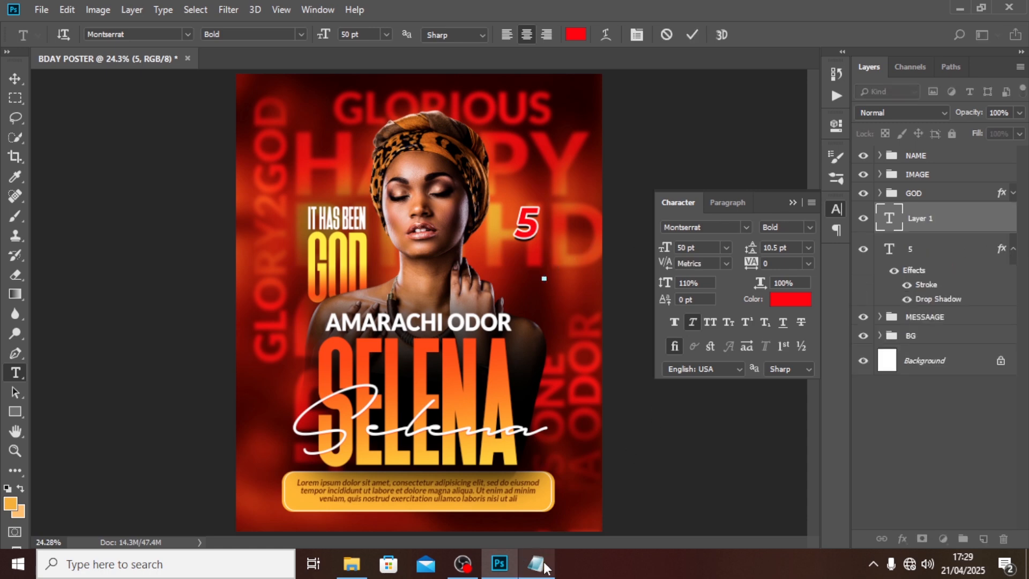
mouse_move(544, 564)
text(TH)
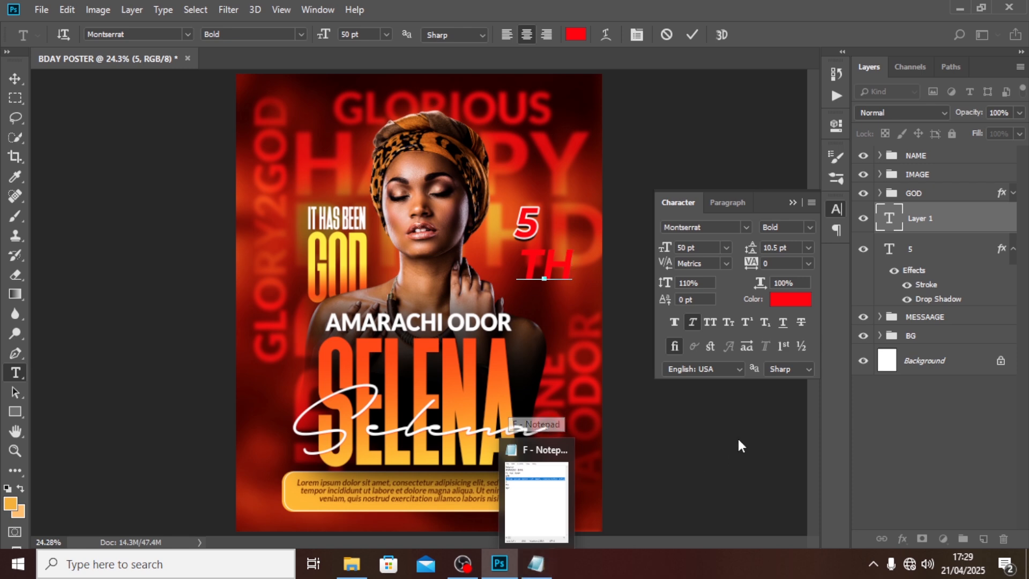
key(ctrl+Return)
click(745, 228)
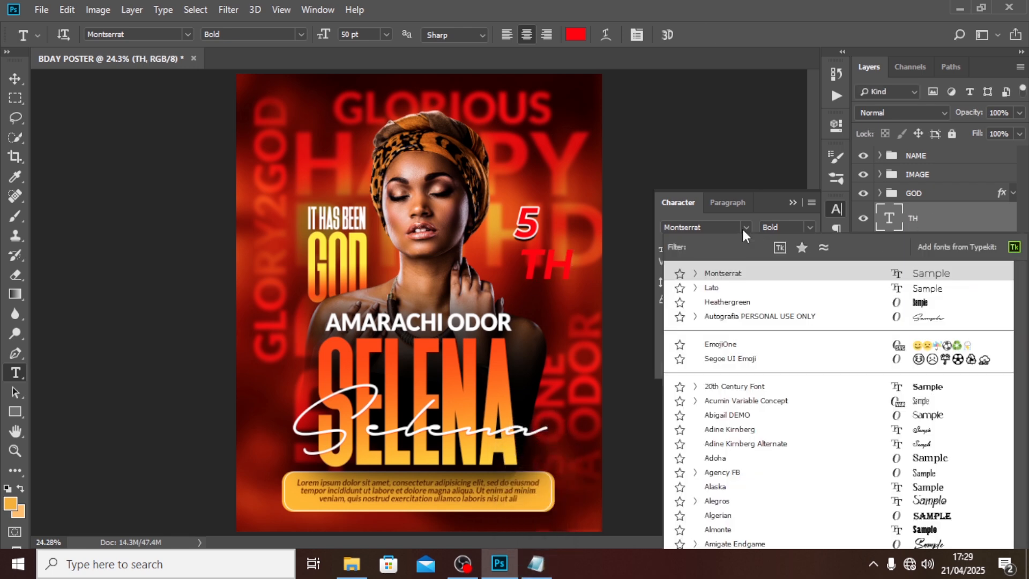
key(Down)
key(Down)
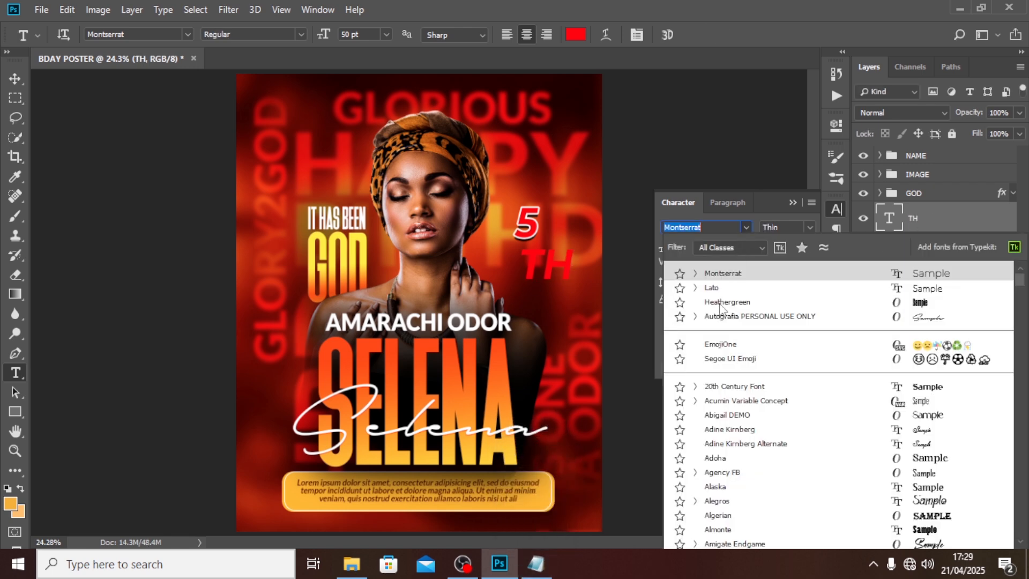
text(IMP)
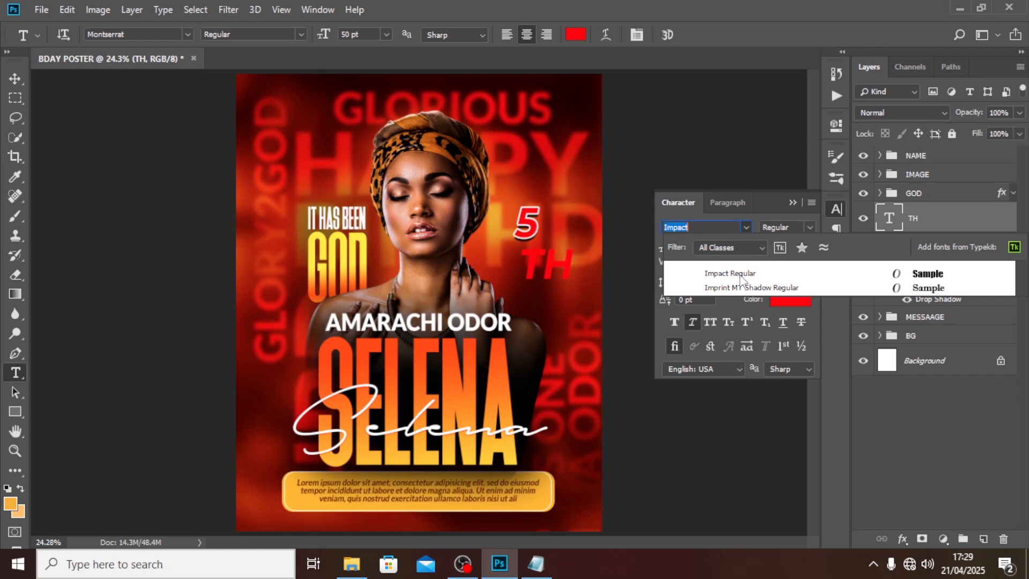
click(740, 274)
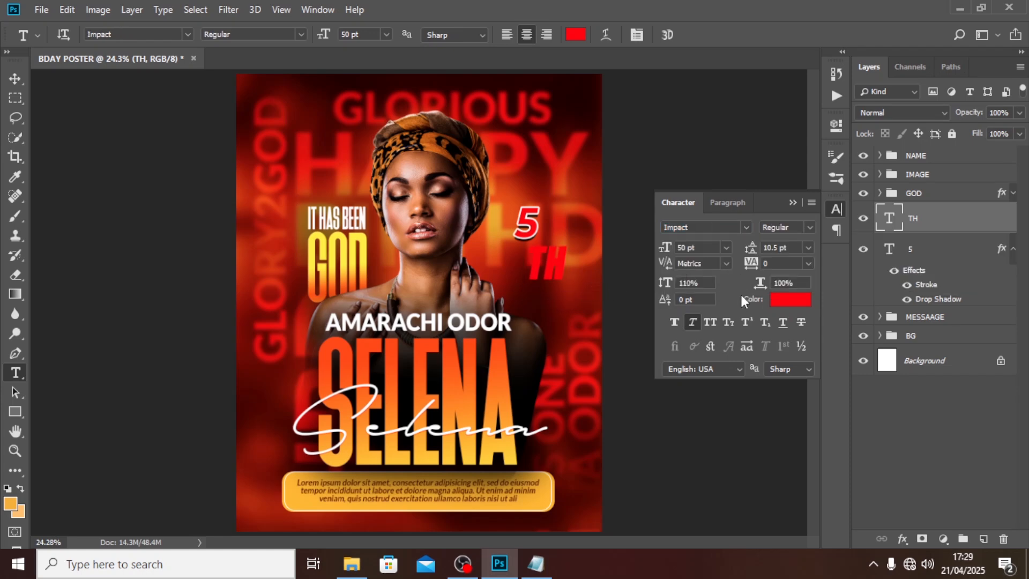
Step: Make TH dark red at 13 pt and place it as a superscript next to the 5
click(791, 299)
click(641, 334)
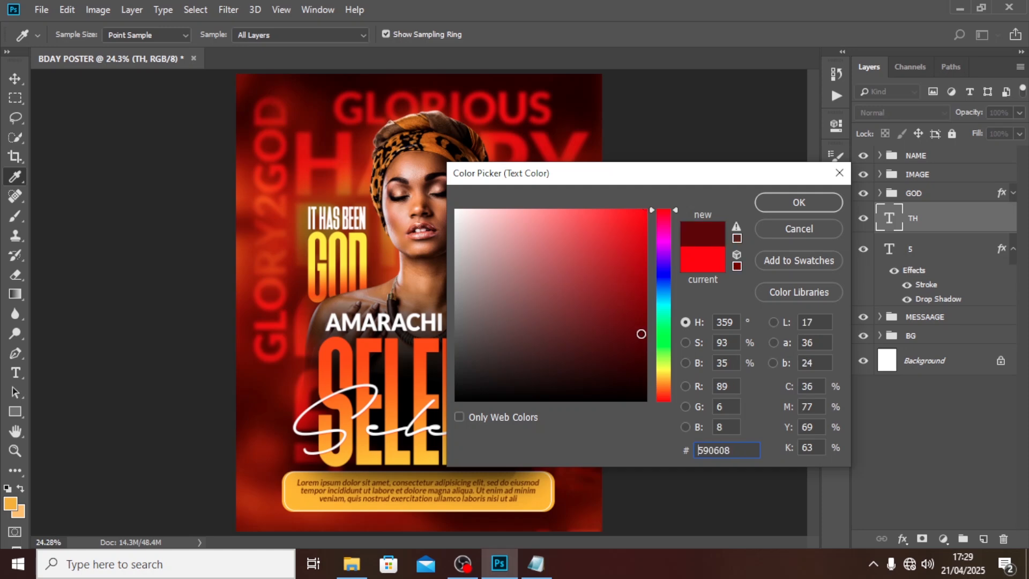
click(642, 334)
click(779, 203)
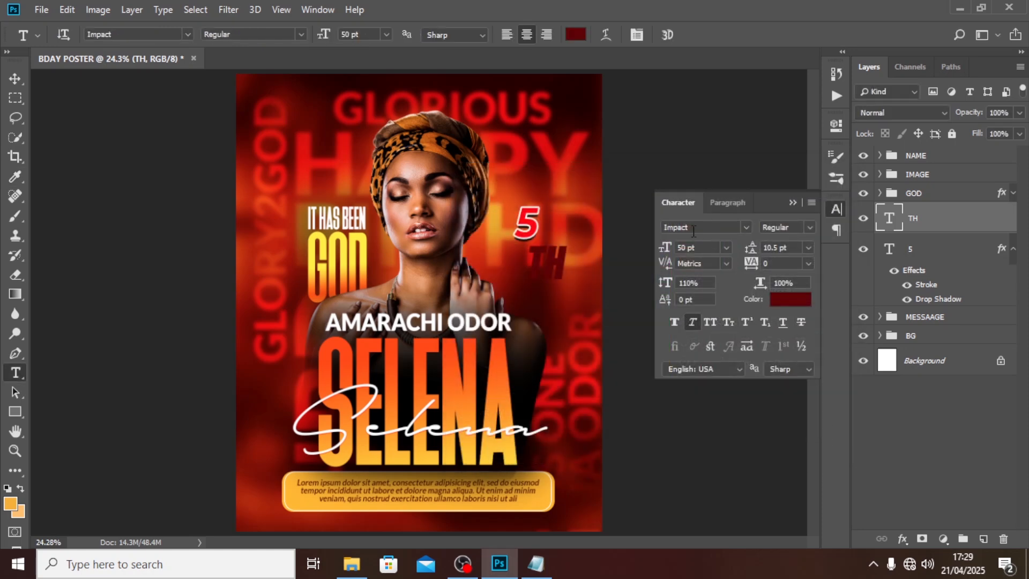
click(662, 244)
text(13)
key(Return)
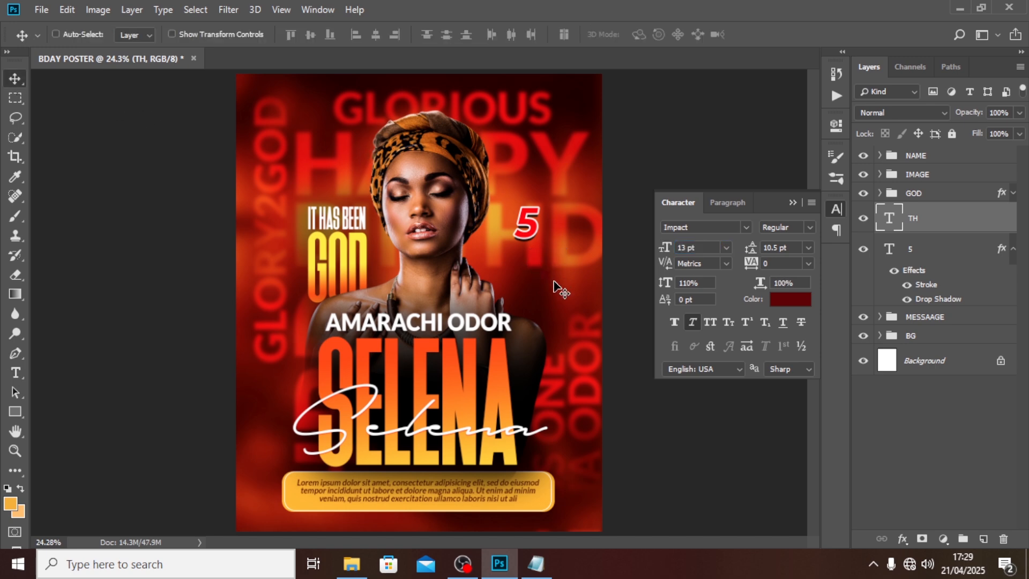
drag(557, 279, 559, 225)
Step: Add a Stroke layer style to the TH text
double_click(1010, 219)
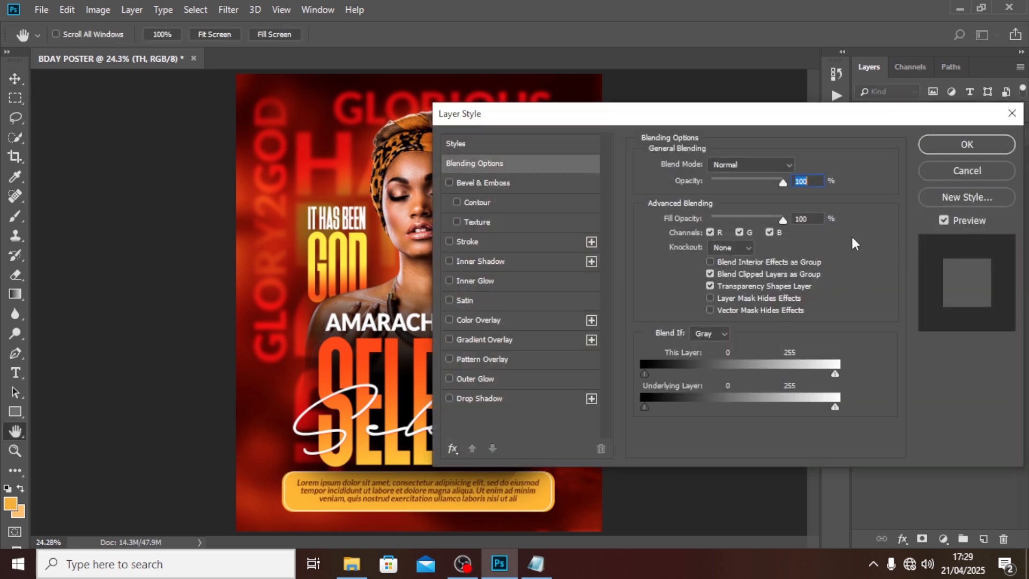
click(480, 241)
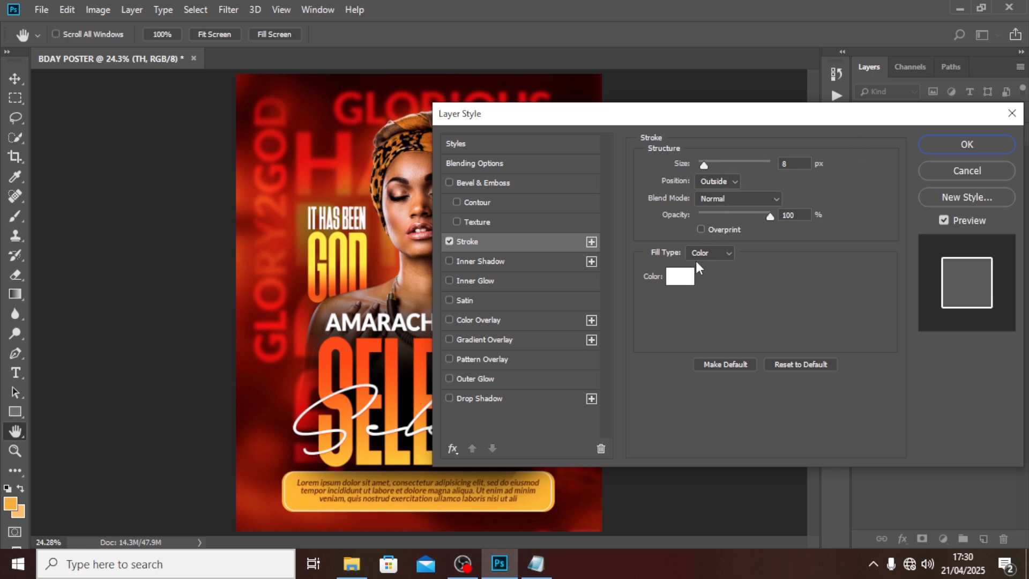
click(967, 144)
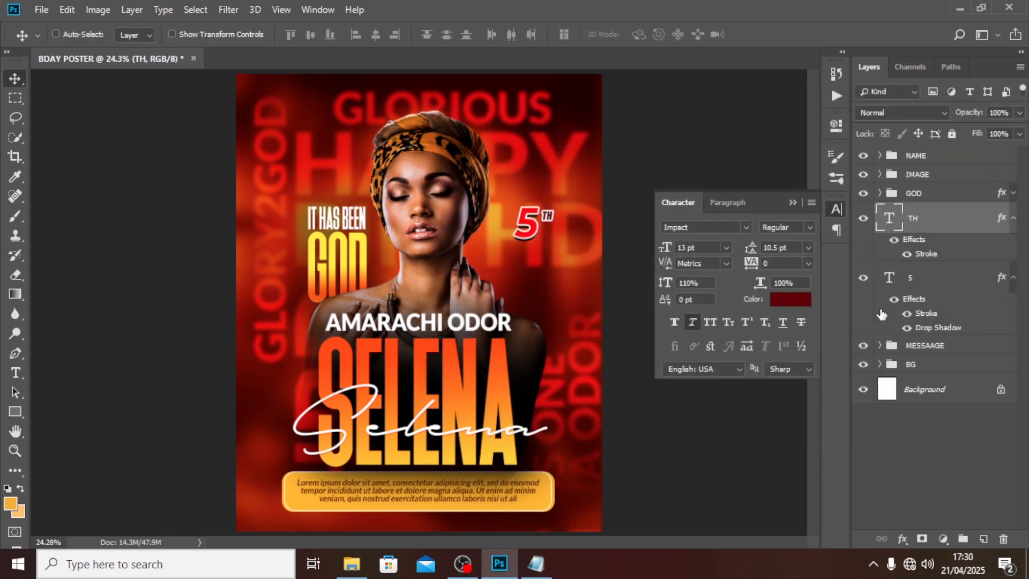
Step: Duplicate TH below the original and replace its text with 'Apr.' copied from Notepad
key(shift+Up)
key(ctrl+j)
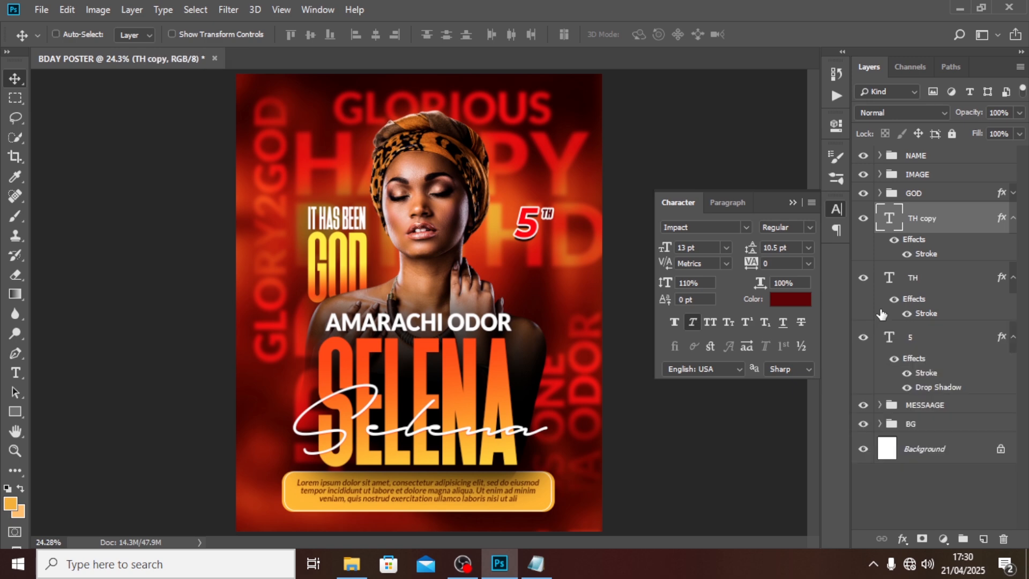
key(shift+Down)
key(shift+Down)
key(shift+Down)
key(shift+Down)
key(shift+Down)
key(shift+Down)
key(shift+Down)
key(shift+Down)
key(shift+Down)
key(shift+Down)
click(539, 562)
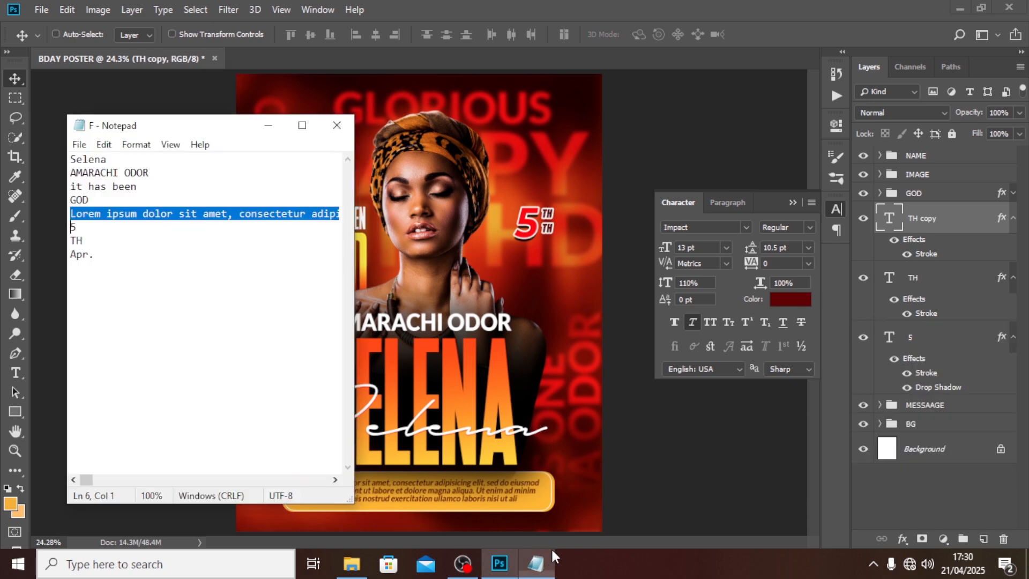
drag(93, 257, 68, 254)
key(ctrl+c)
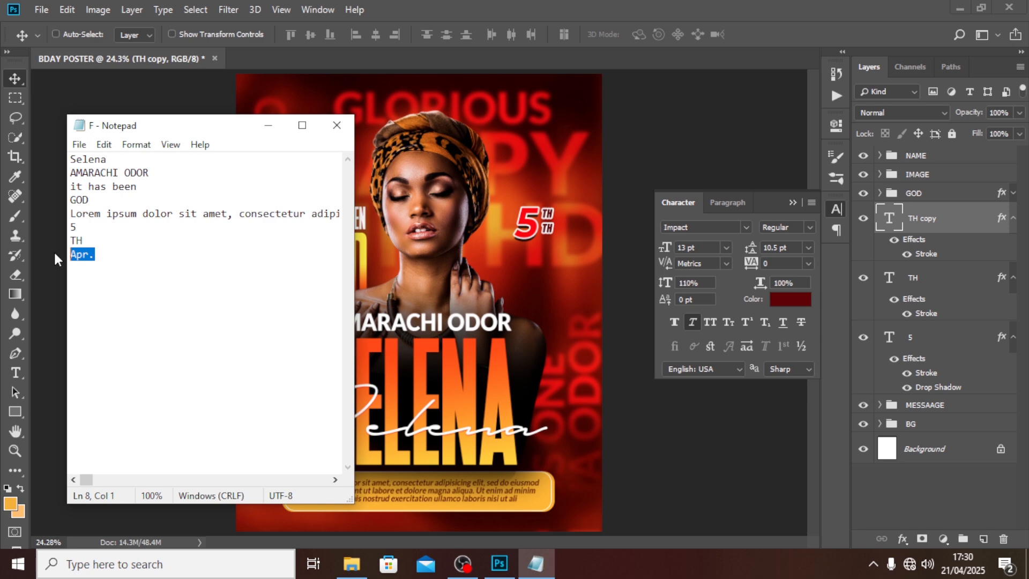
click(420, 2)
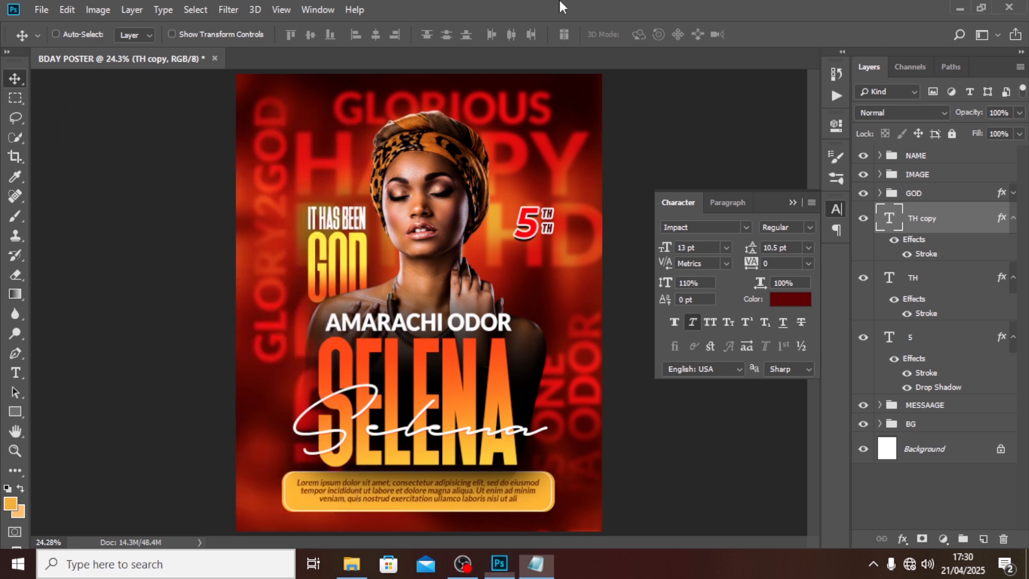
double_click(890, 219)
key(ctrl+v)
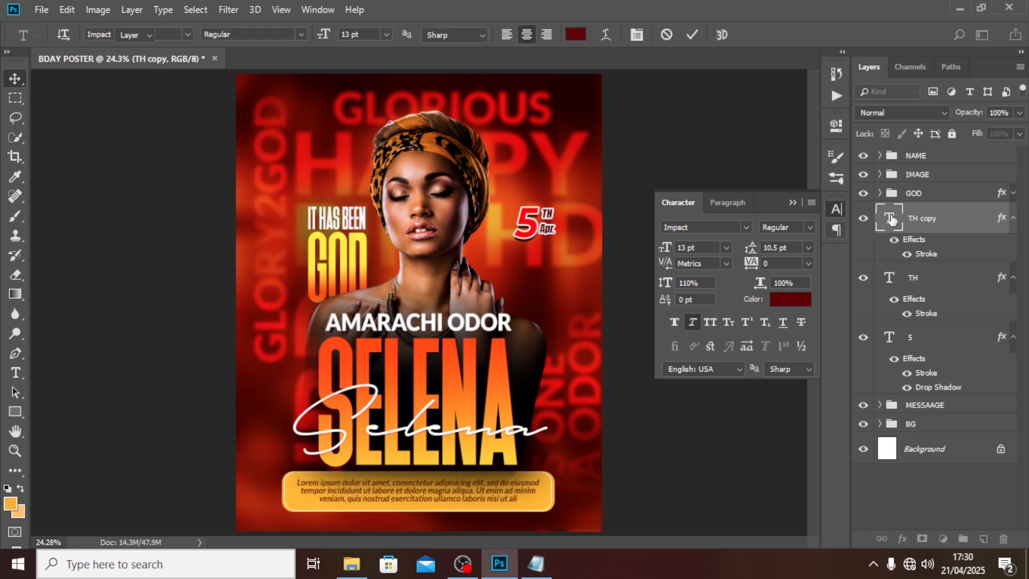
key(ctrl+Return)
key(v)
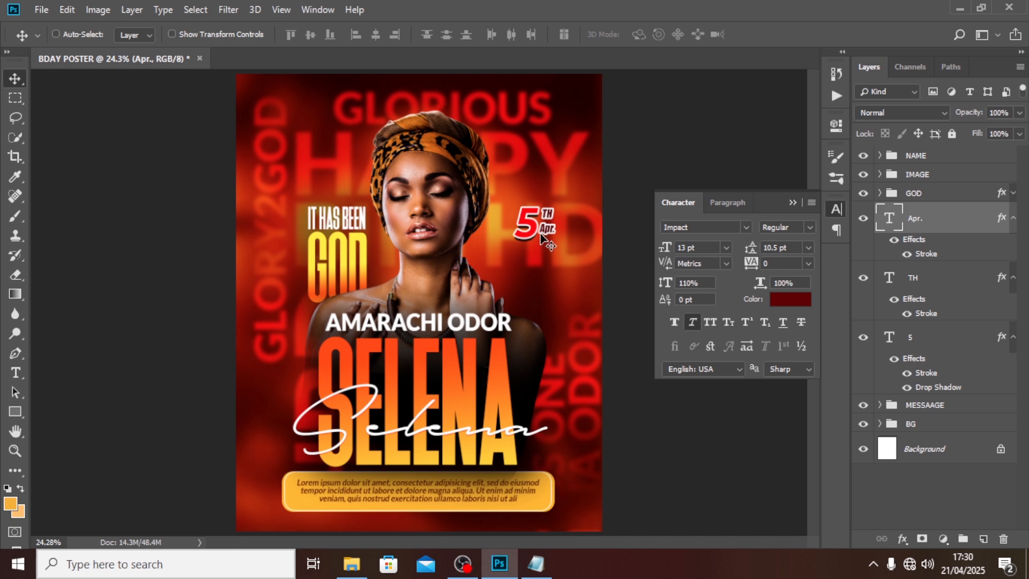
Step: Set the Apr. text size to 17 pt
click(699, 245)
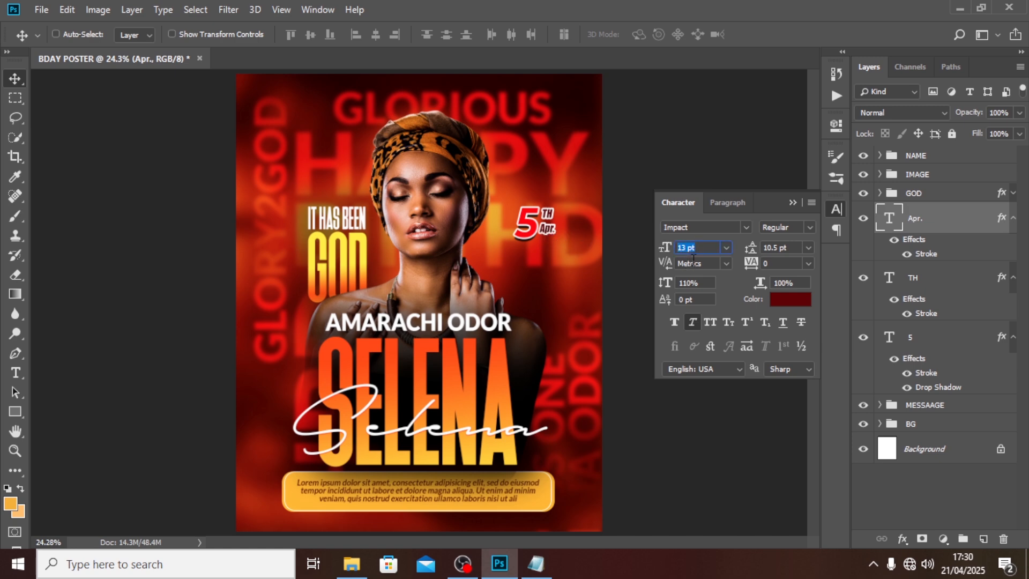
text(17)
key(Return)
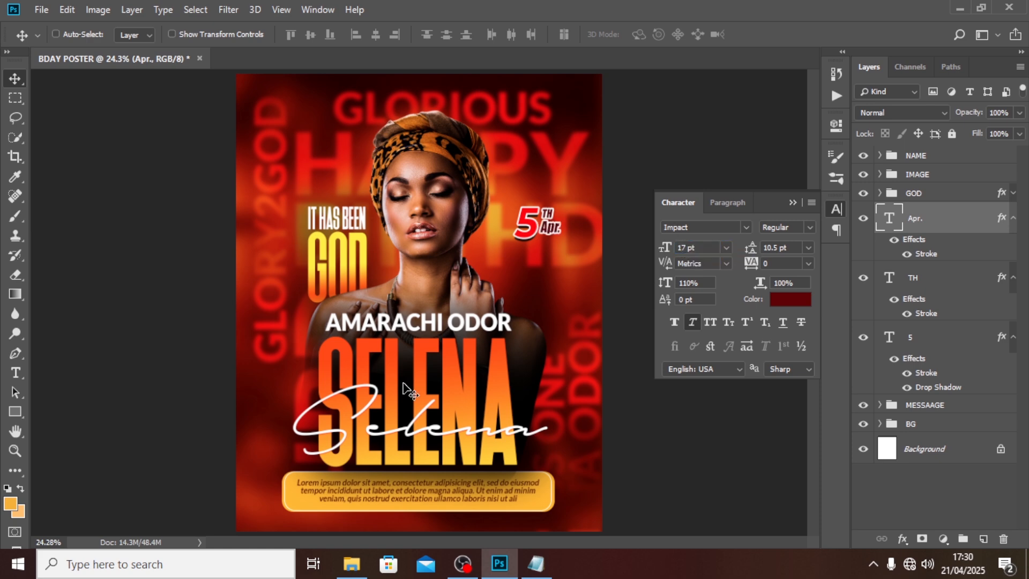
Step: Place the Vibrance 1 copy seal image beside the face and move its layer below the date text
click(42, 9)
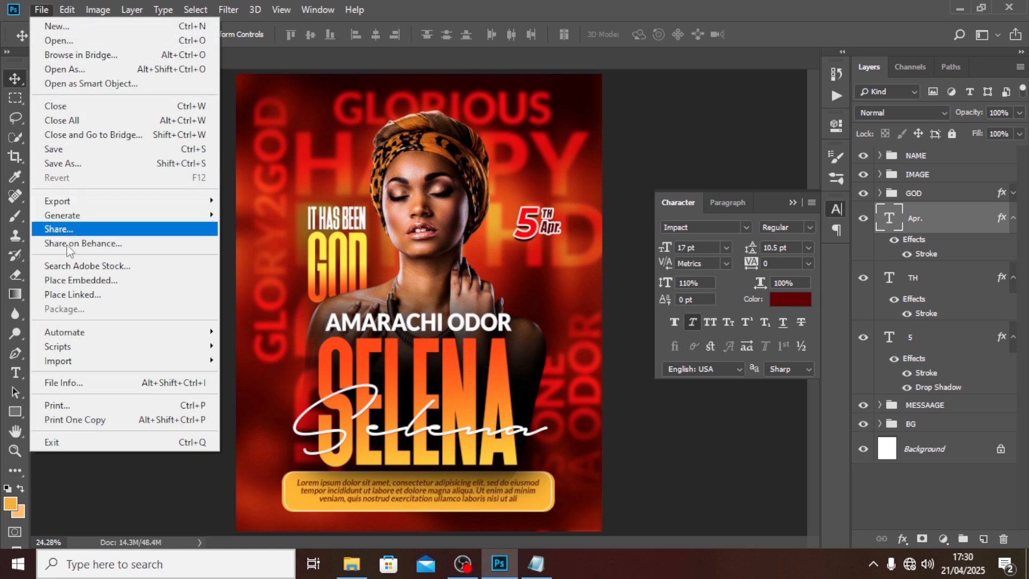
click(70, 280)
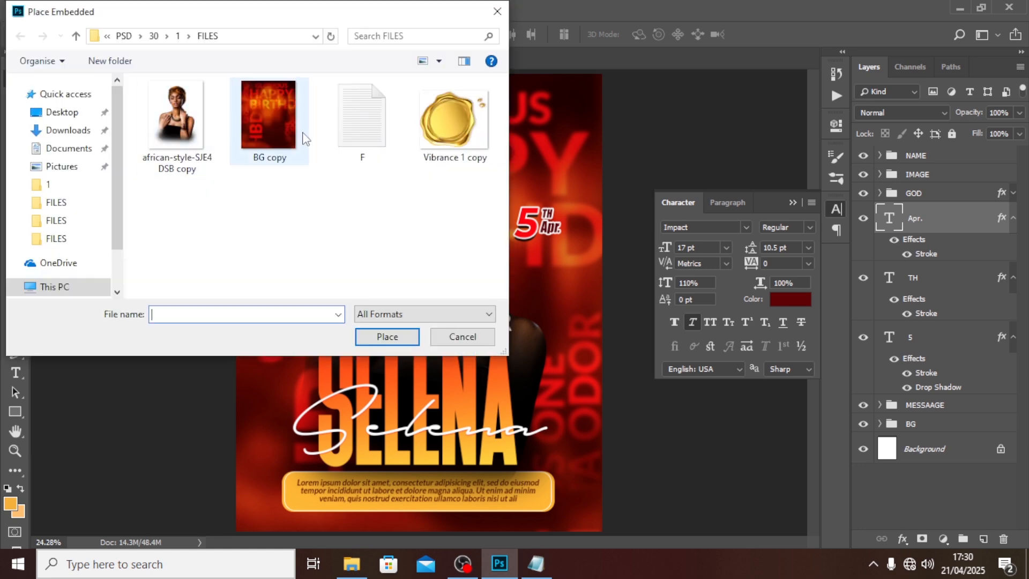
click(434, 120)
click(387, 337)
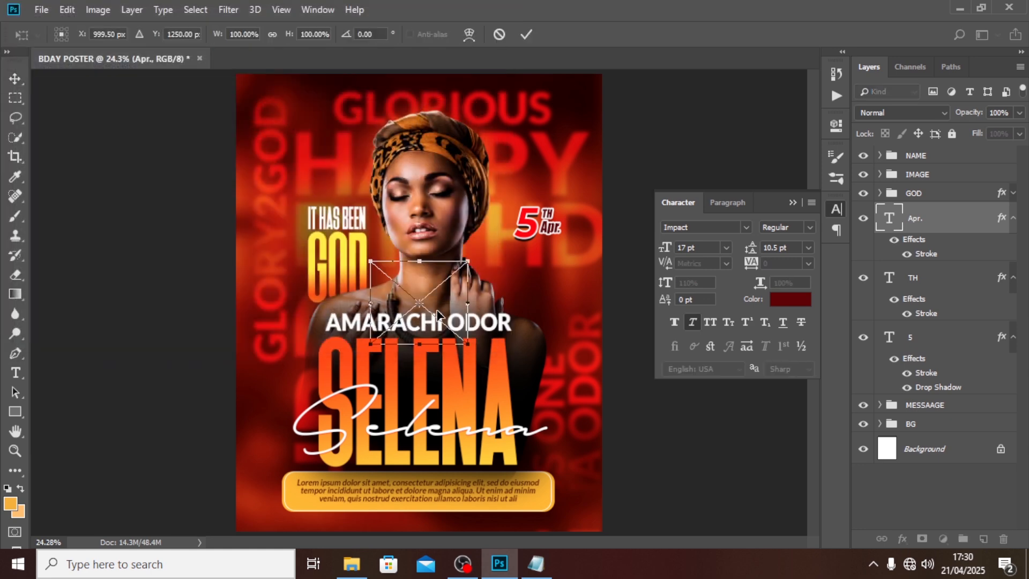
drag(437, 315, 560, 232)
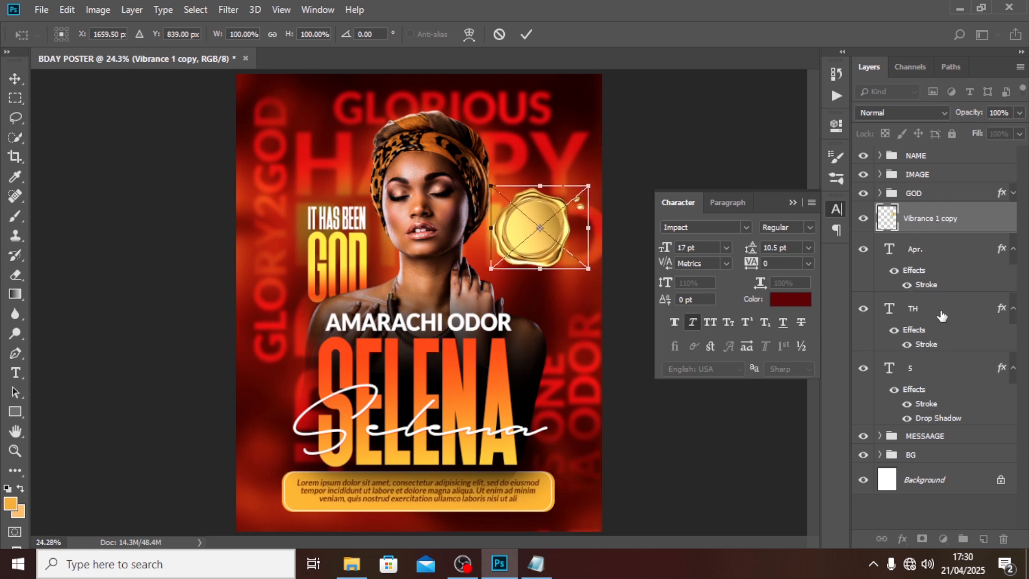
key(Return)
drag(931, 236, 929, 429)
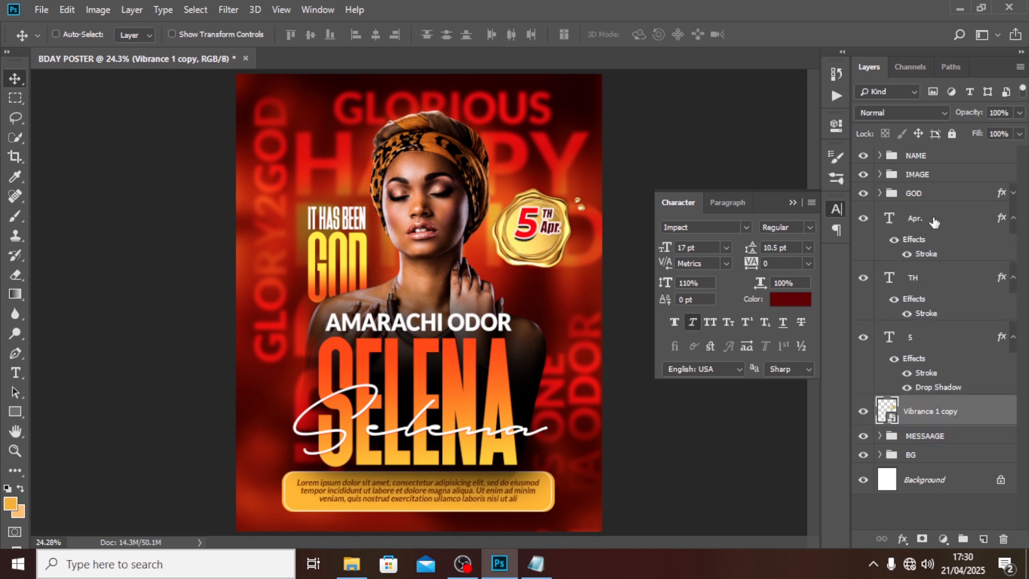
Step: Nudge the 5, TH and Apr. text layers down slightly
click(932, 348)
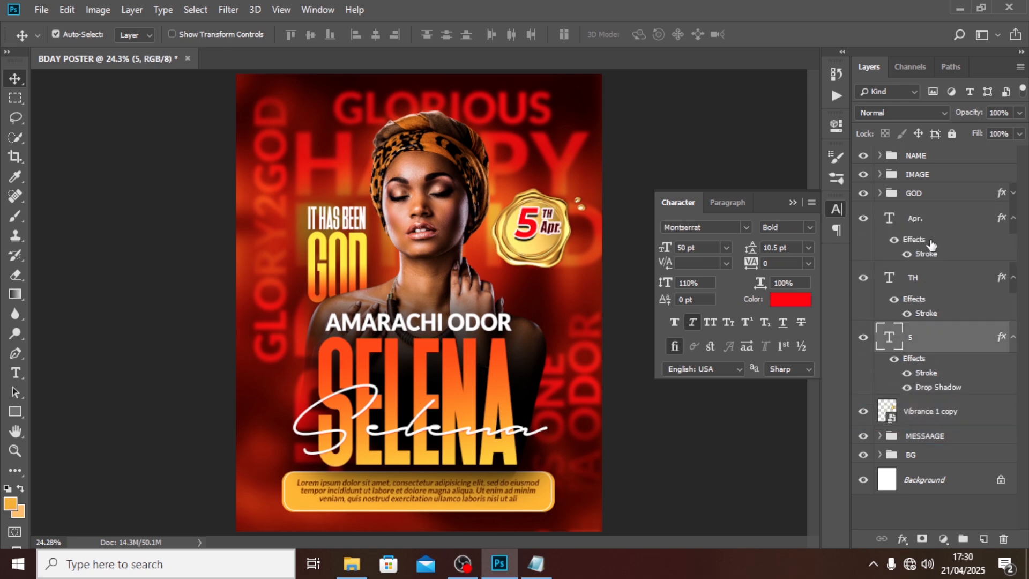
shift+click(926, 225)
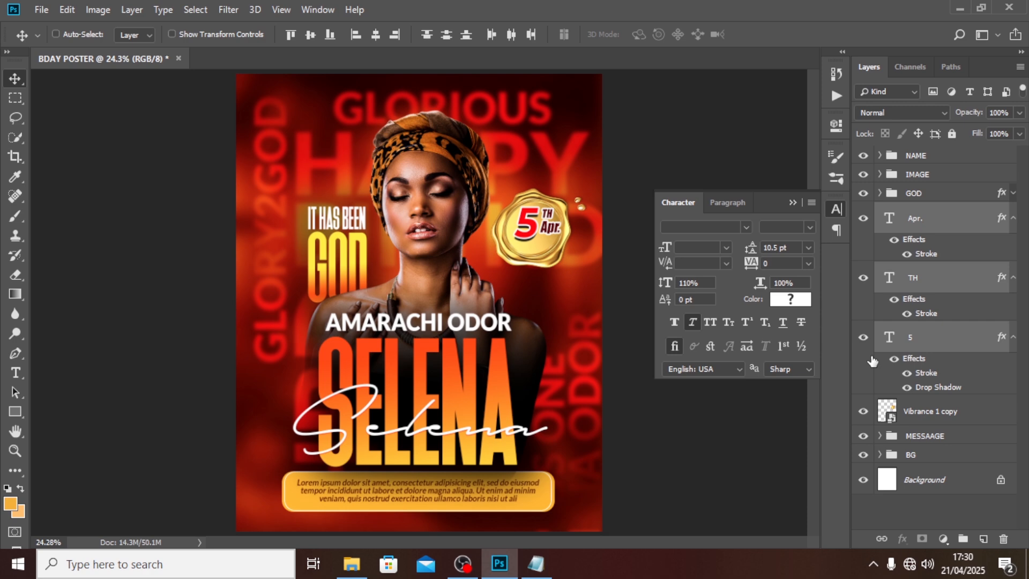
key(shift+Down)
key(shift+Down)
key(shift+Down)
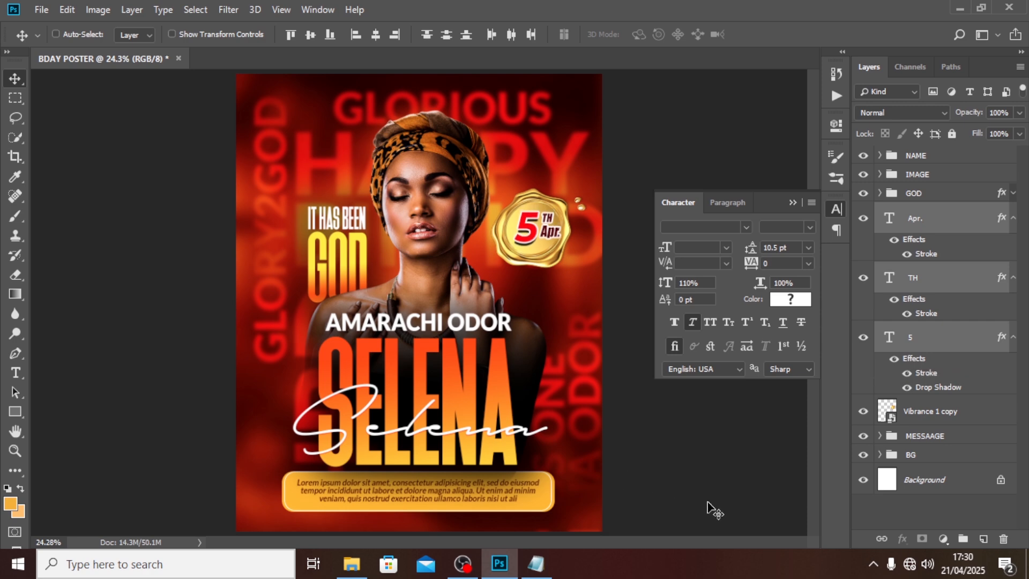
Step: Enlarge the gold seal to about 108%
click(920, 418)
key(ctrl+t)
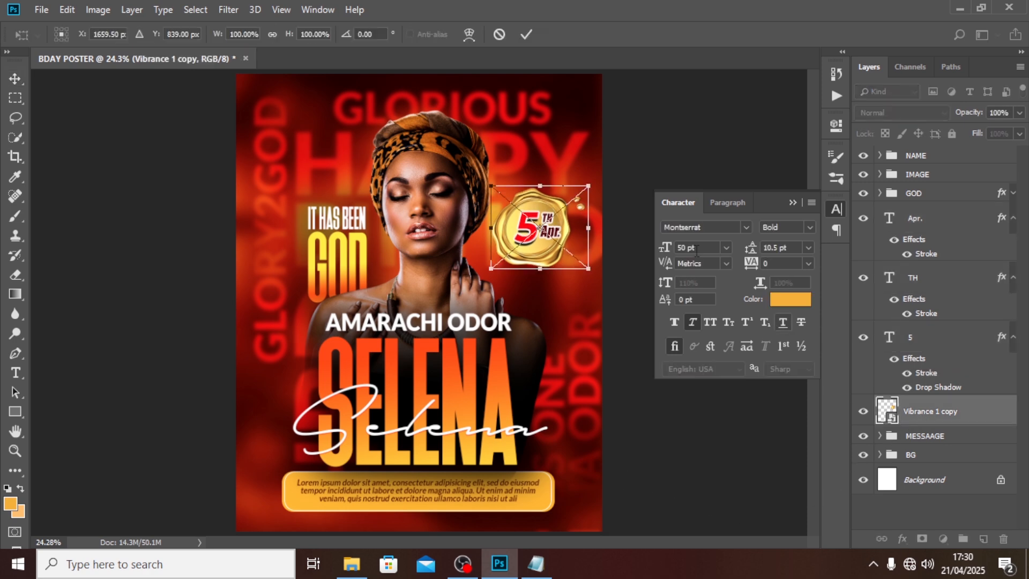
drag(586, 265, 592, 272)
key(Return)
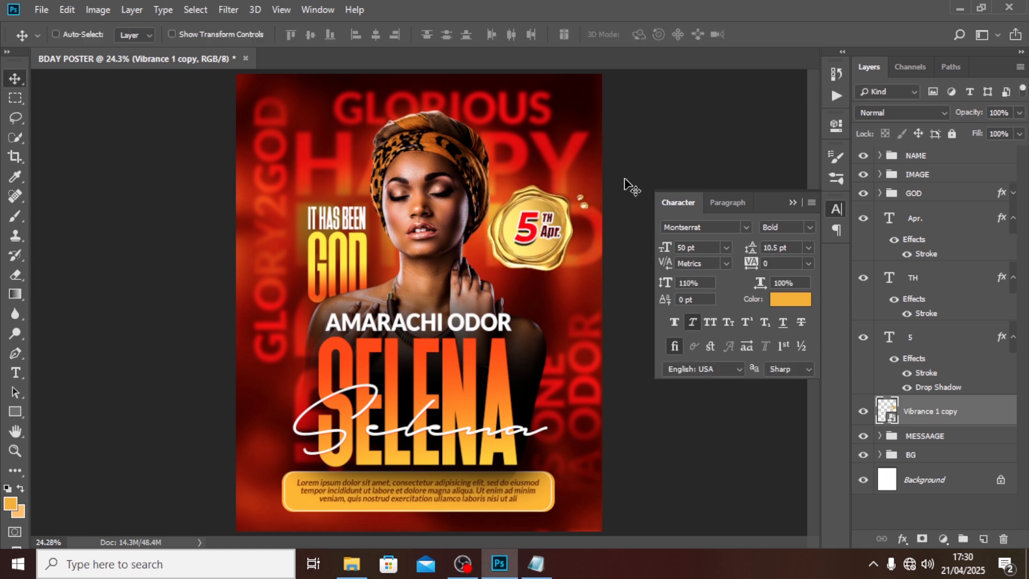
Step: Nudge the 5TH Apr. text left and down to centre it on the seal
click(922, 218)
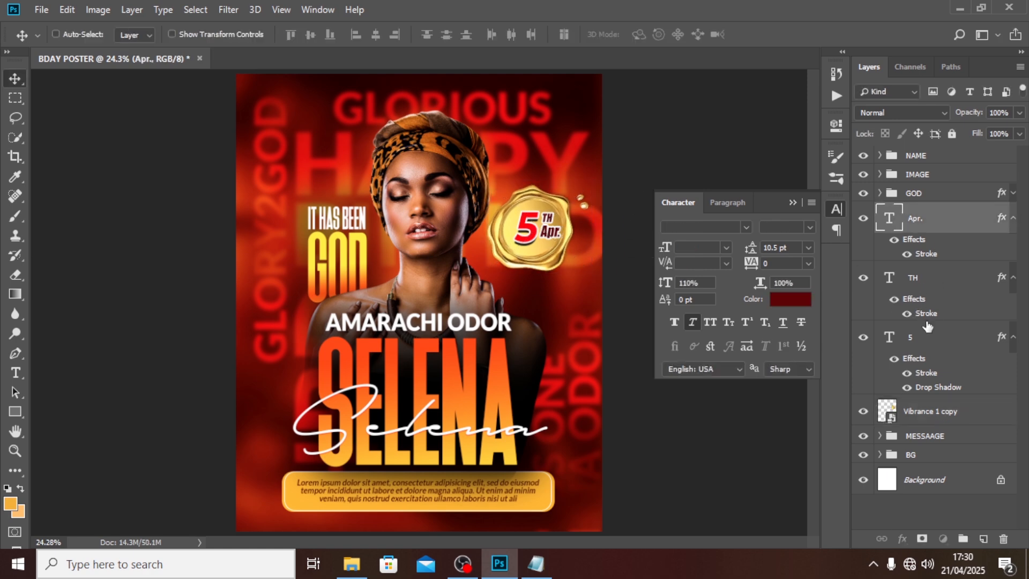
shift+click(927, 327)
key(shift+Left)
key(shift+Left)
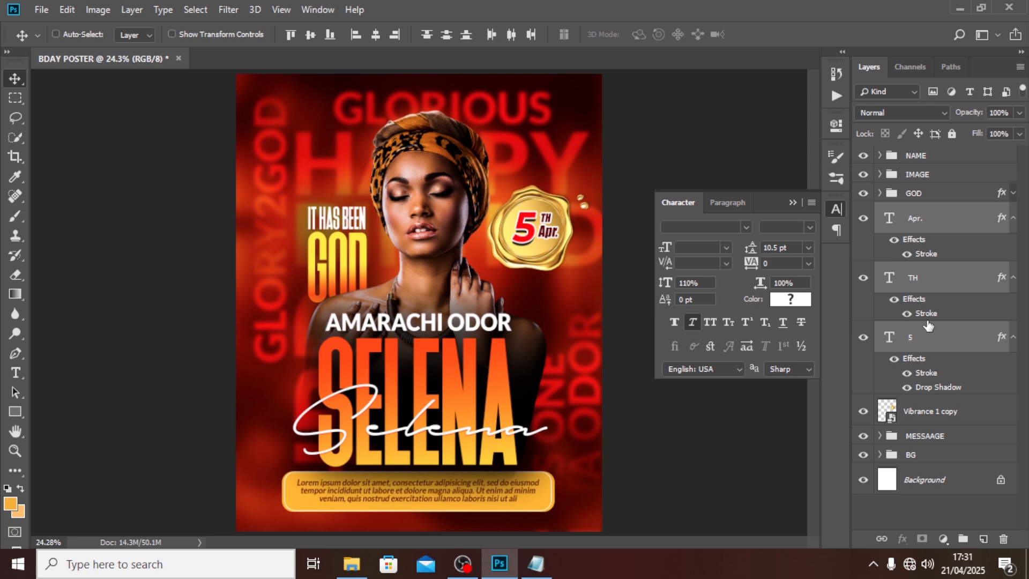
key(shift+Down)
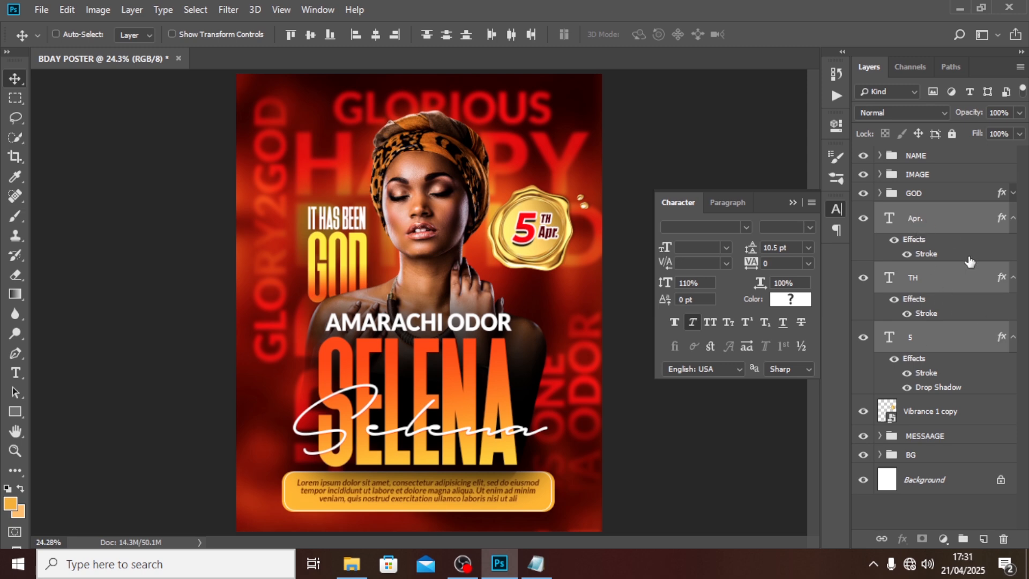
Step: Group the seal with the 5, TH and Apr. text layers as Group 1
click(937, 411)
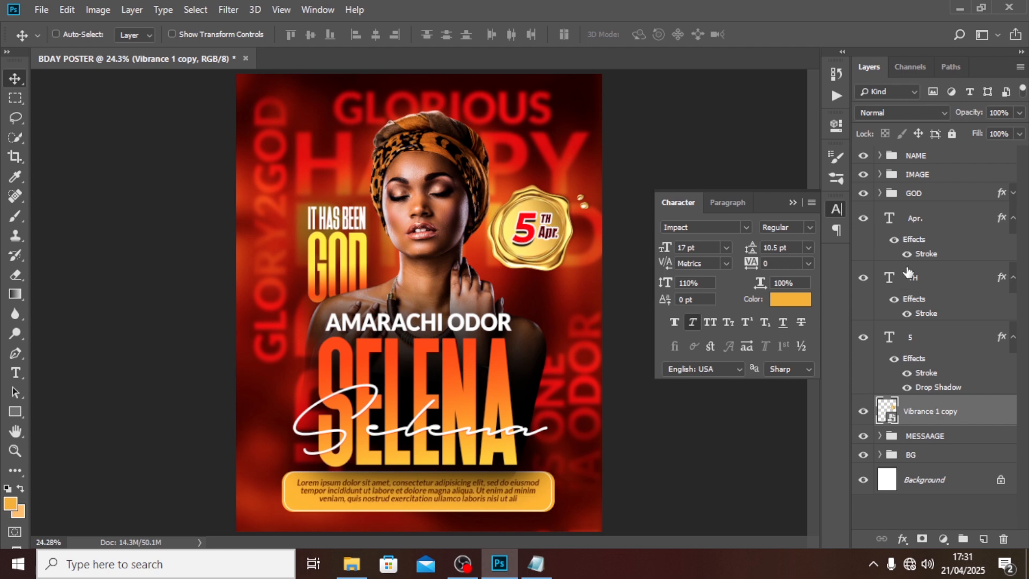
click(911, 226)
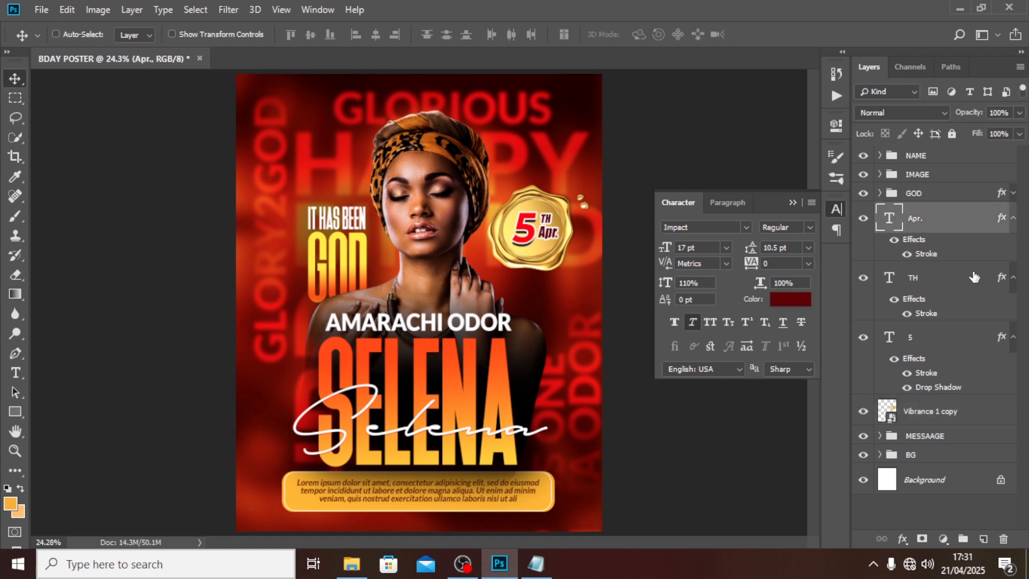
shift+click(934, 410)
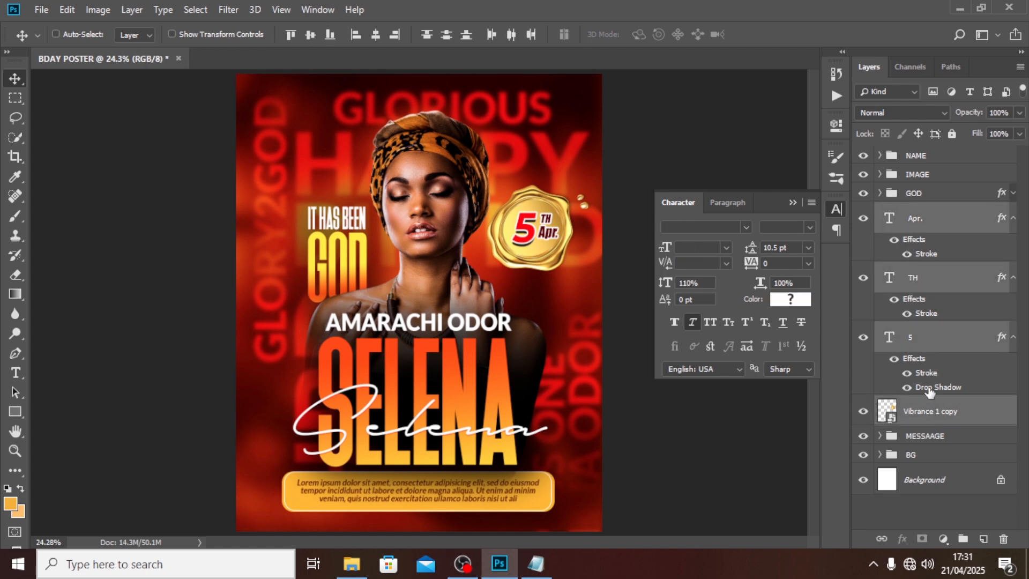
key(ctrl+g)
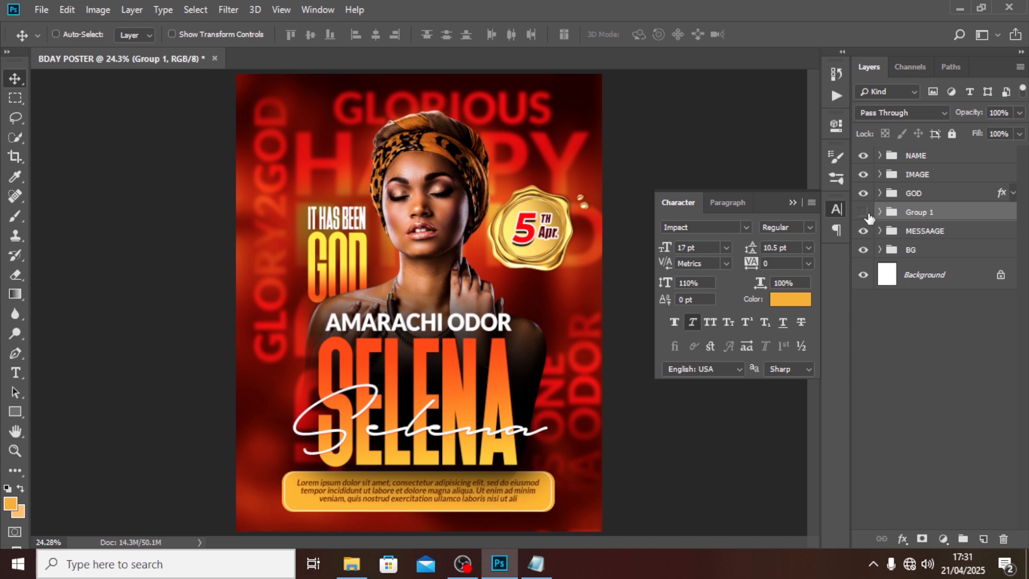
Step: Rename the seal group to DATE
click(865, 213)
click(865, 214)
double_click(916, 212)
text(DATE)
key(Return)
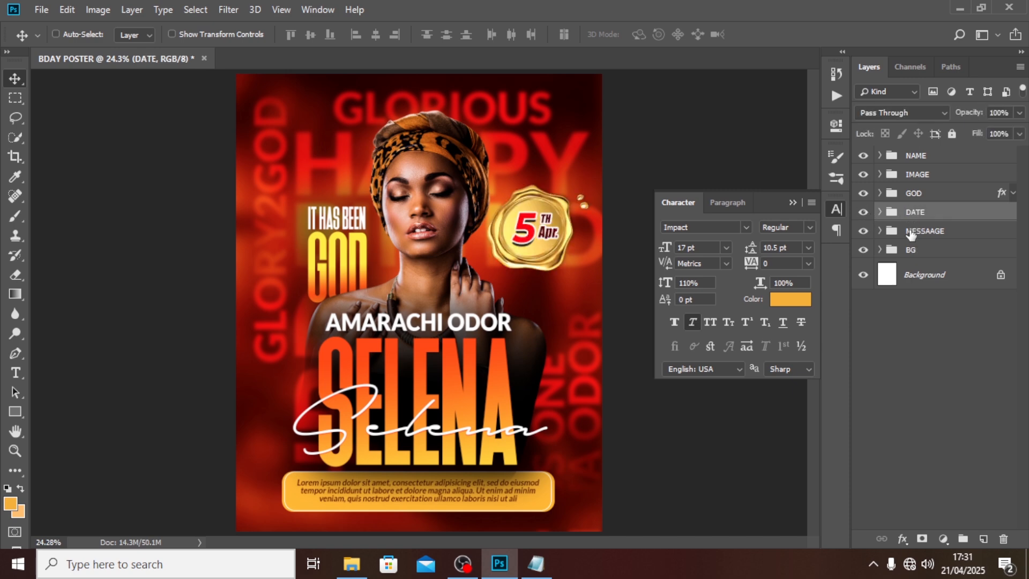
Step: Reposition the seal and move the DATE group to the top of the layer stack
drag(538, 228, 517, 275)
drag(917, 214, 918, 148)
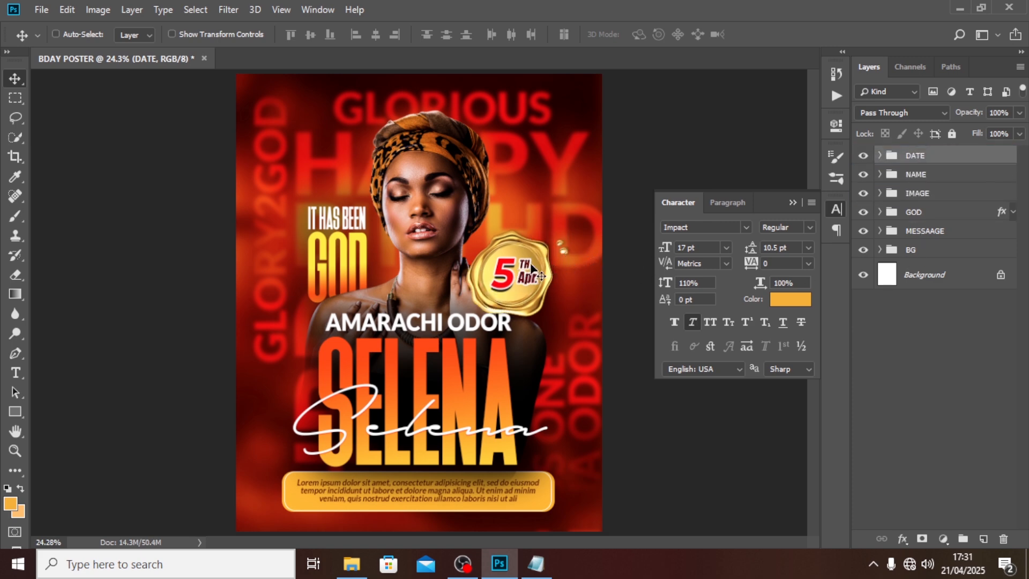
drag(532, 262, 535, 257)
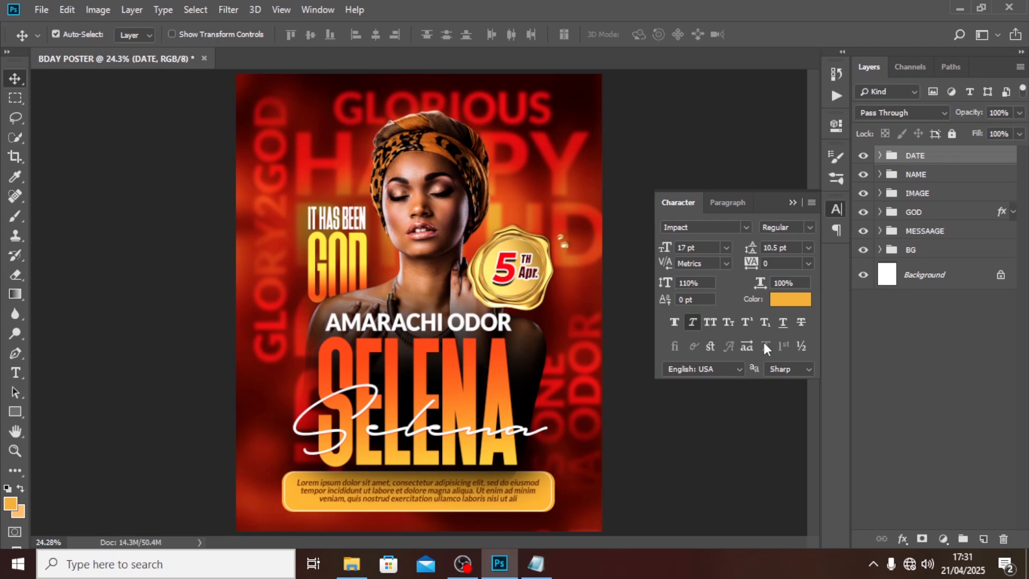
Step: Tilt the seal badge about 24 degrees
key(ctrl+t)
drag(594, 196, 613, 225)
key(Return)
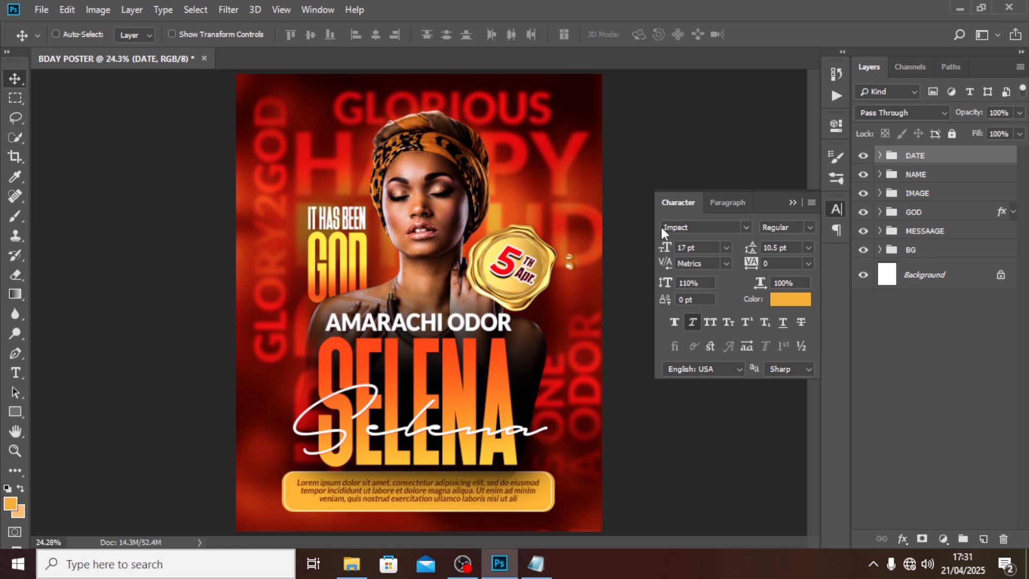
Step: Nudge the seal badge a few pixels right and down, then zoom out to the whole poster
key(shift+Right)
key(shift+Right)
key(shift+Right)
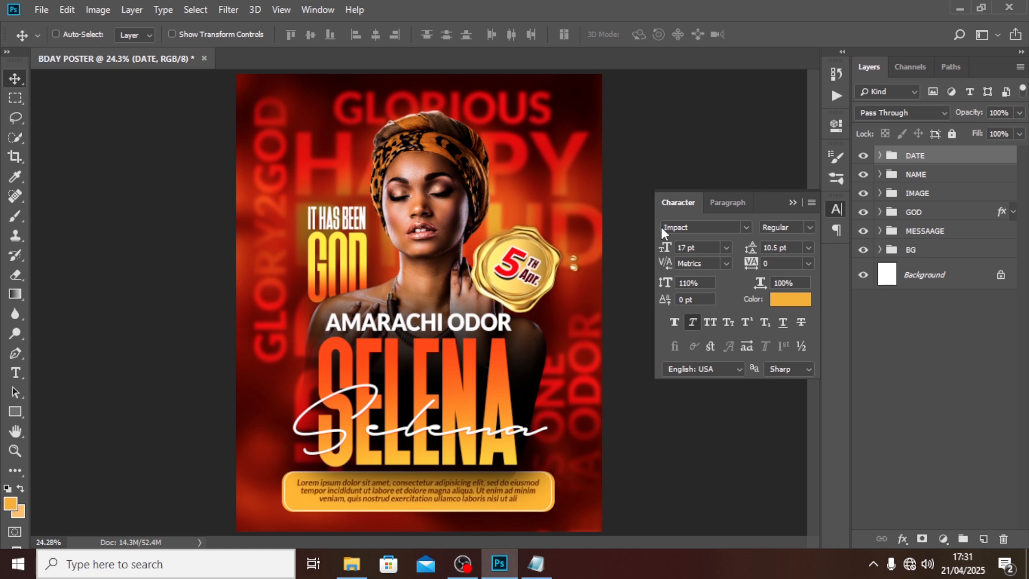
key(shift+Right)
key(shift+Down)
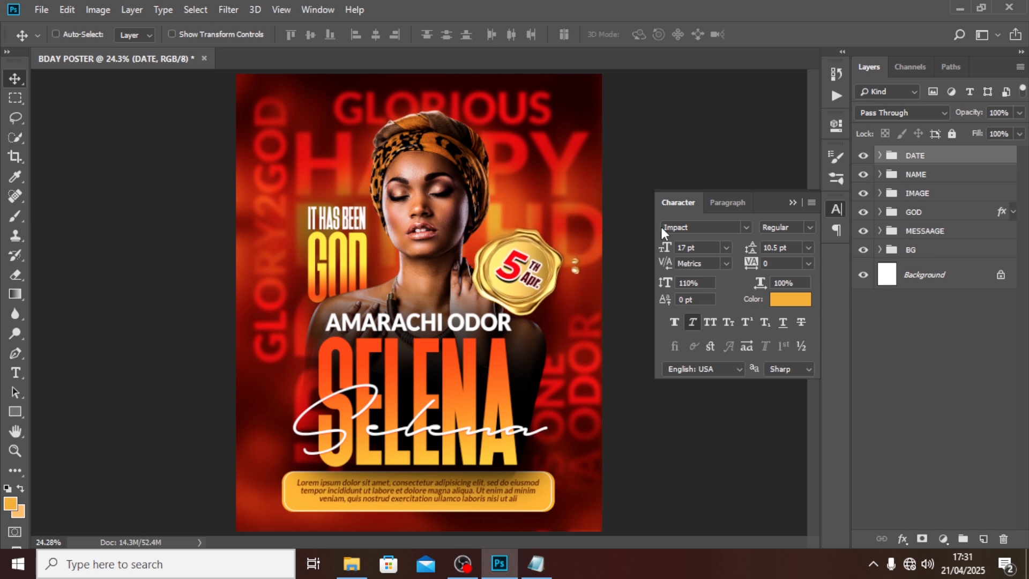
key(shift+Down)
key(shift+Right)
key(shift+Down)
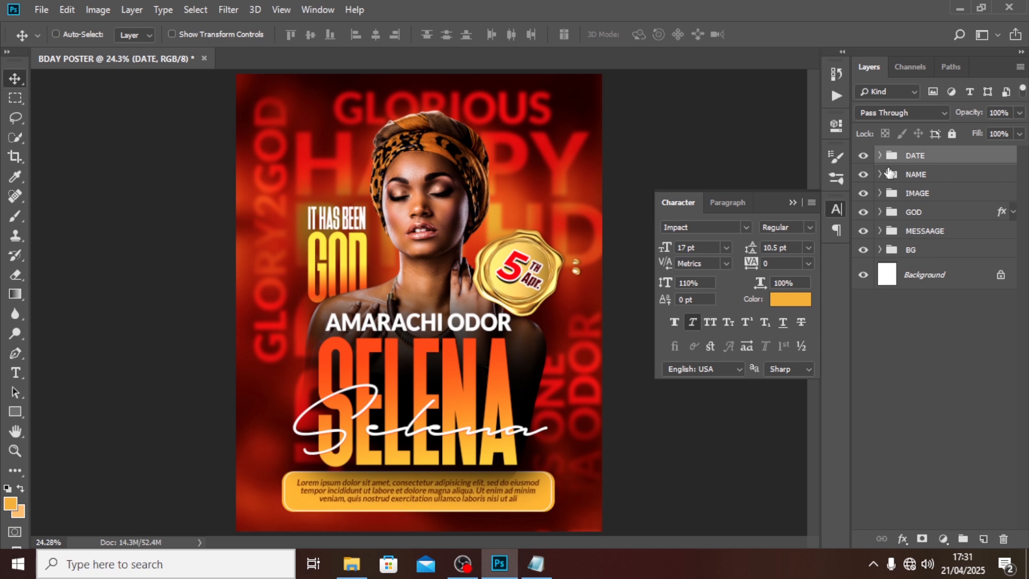
key(ctrl+minus)
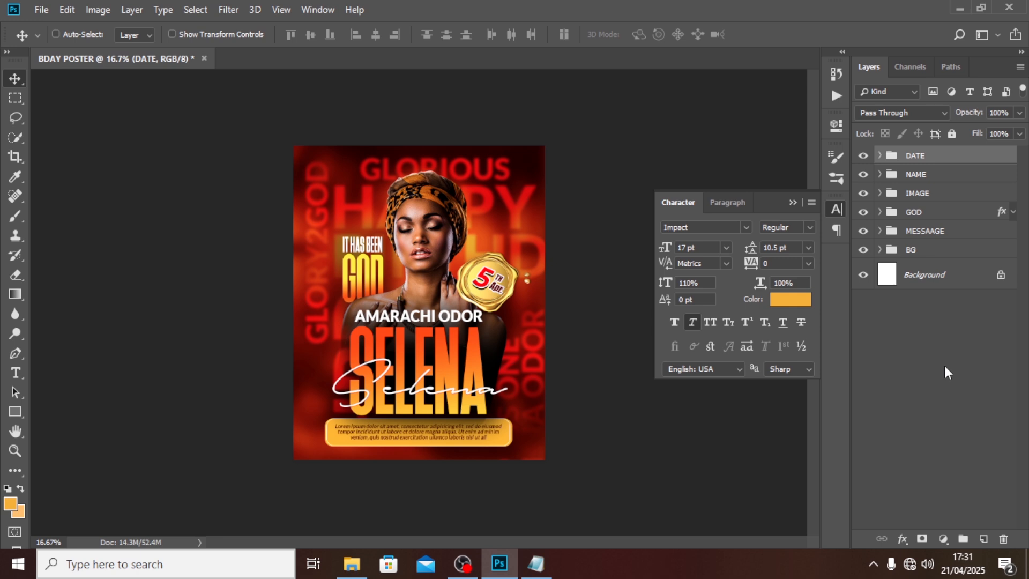
Step: Add an empty Layer 1 on top and set the foreground colour to bright orange ffb200
click(984, 539)
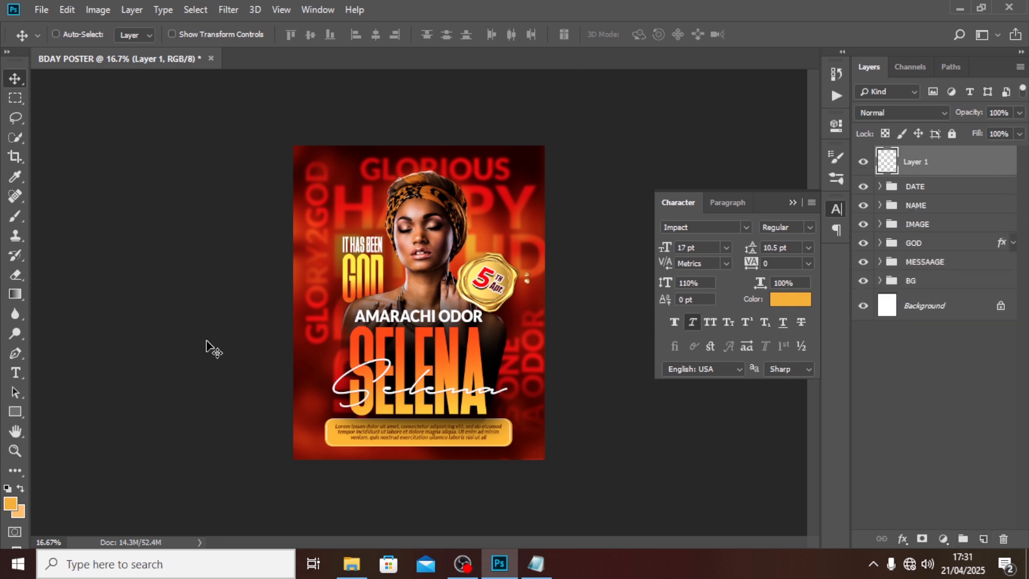
click(13, 504)
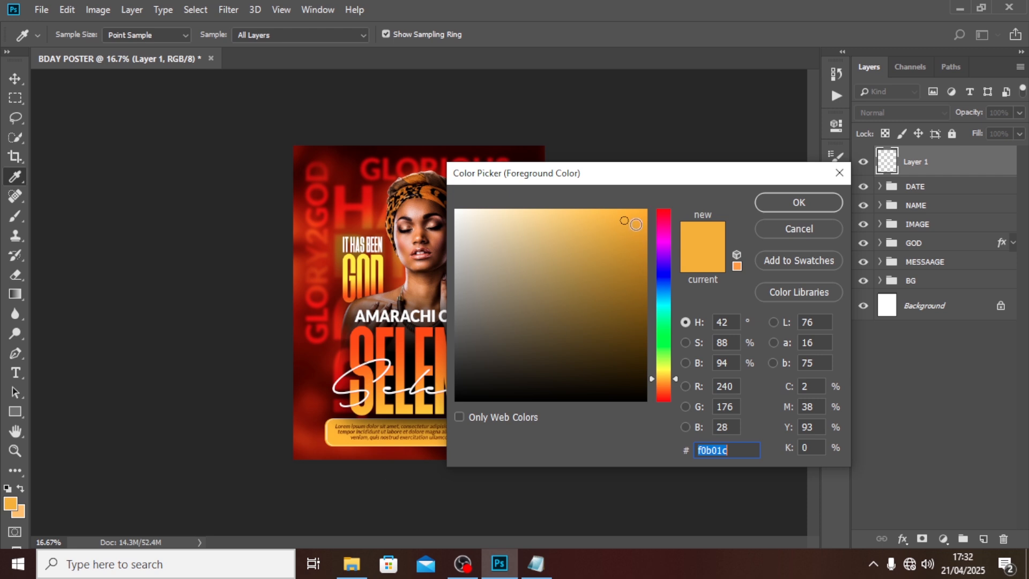
drag(637, 222, 667, 199)
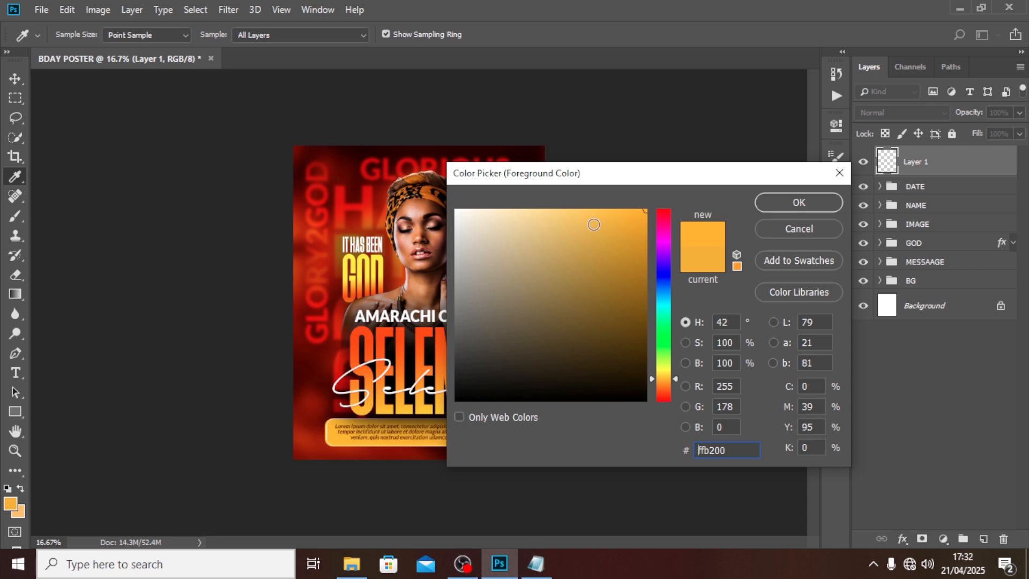
click(806, 206)
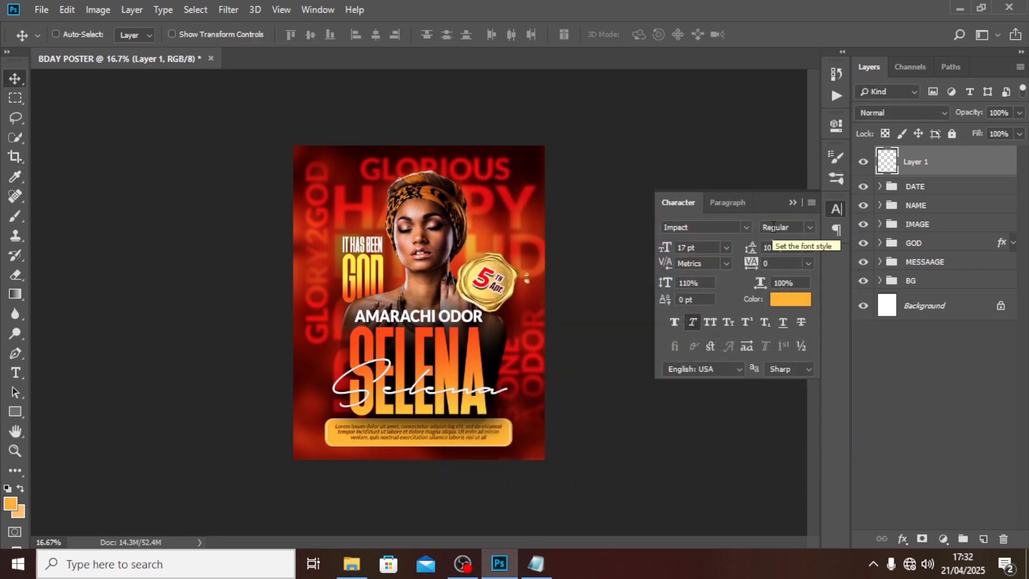
Step: Paint a soft orange glow dab in Linear Dodge (Add) and move it to the lower-left corner
key(b)
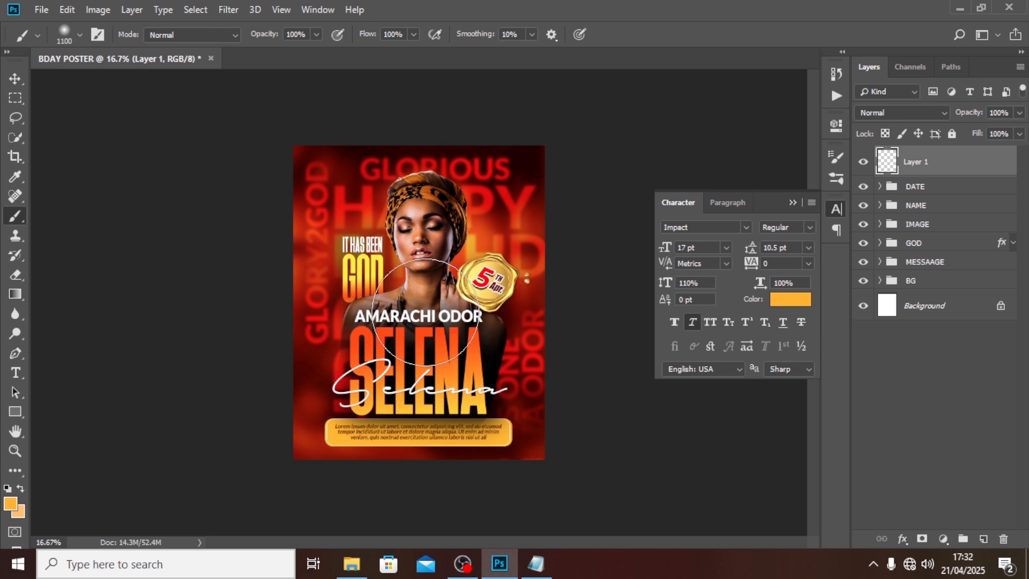
click(425, 313)
click(876, 112)
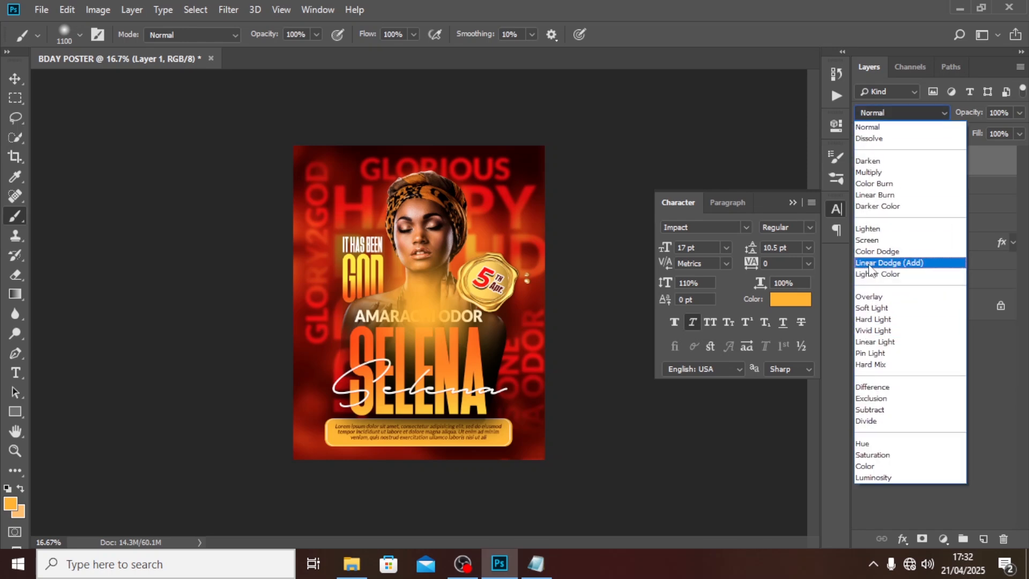
click(870, 263)
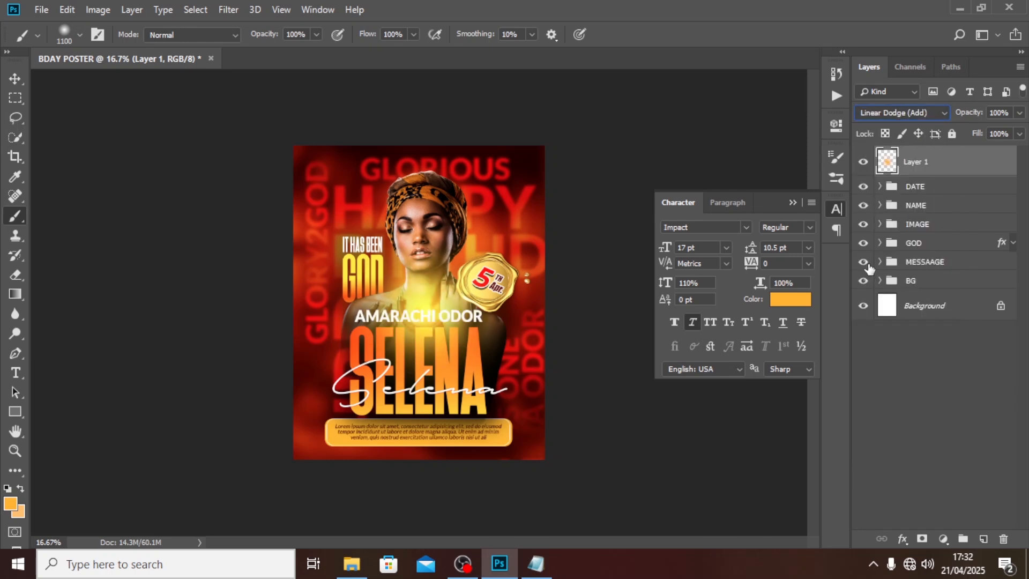
click(15, 79)
drag(435, 298, 298, 430)
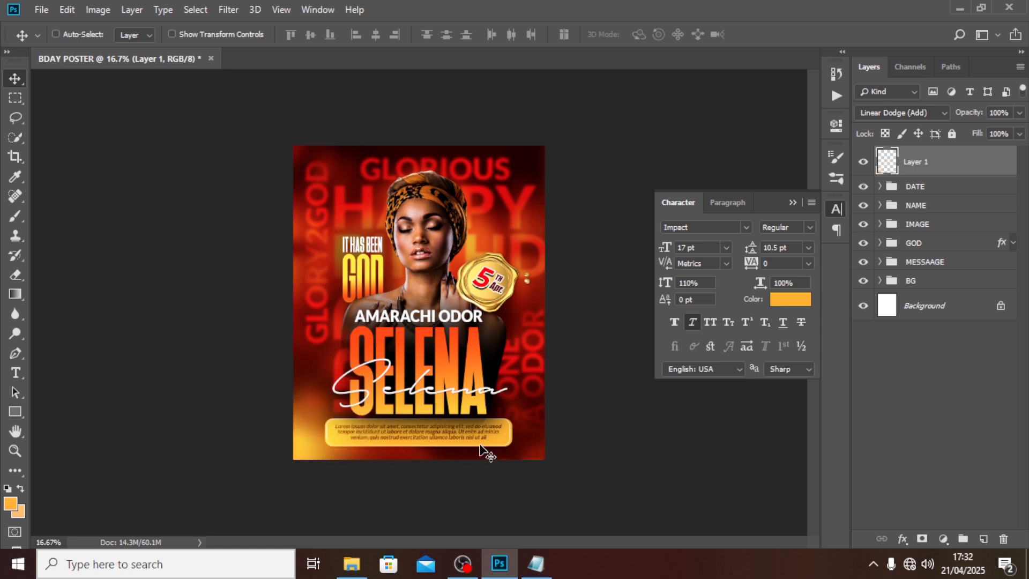
Step: Duplicate the glow into the lower-right corner and set the copy to Color Dodge
key(ctrl+j)
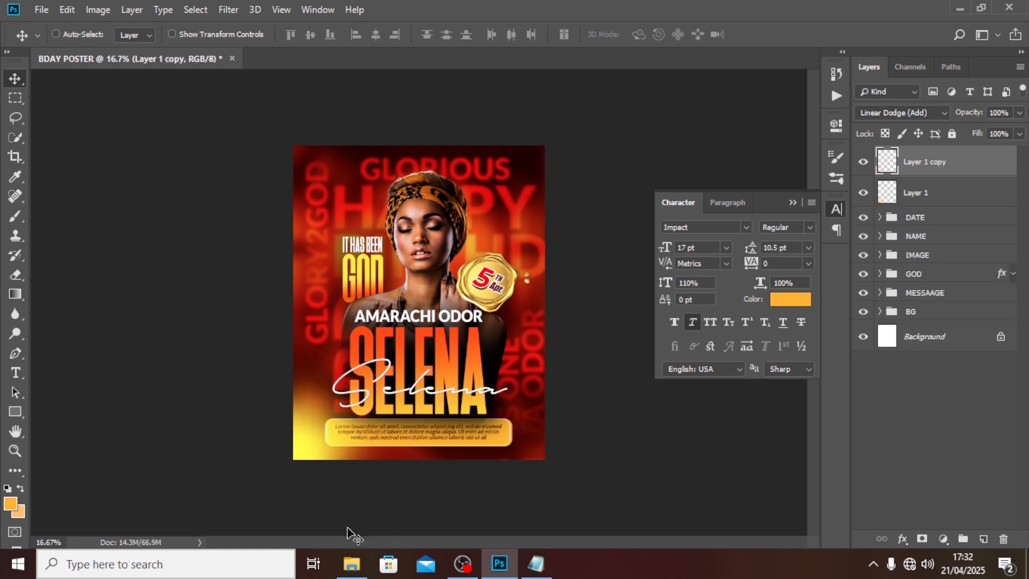
drag(316, 462, 546, 494)
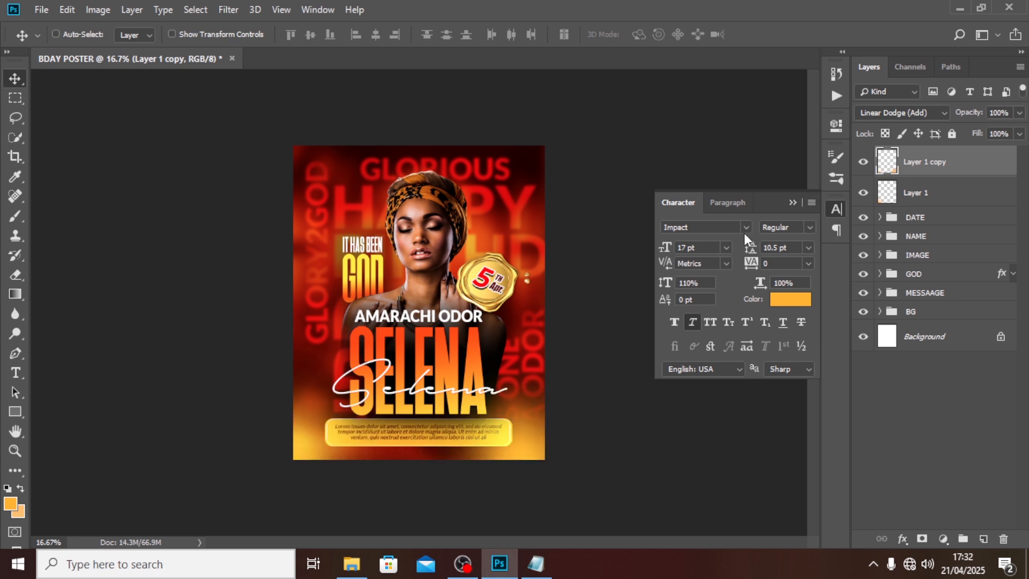
click(902, 113)
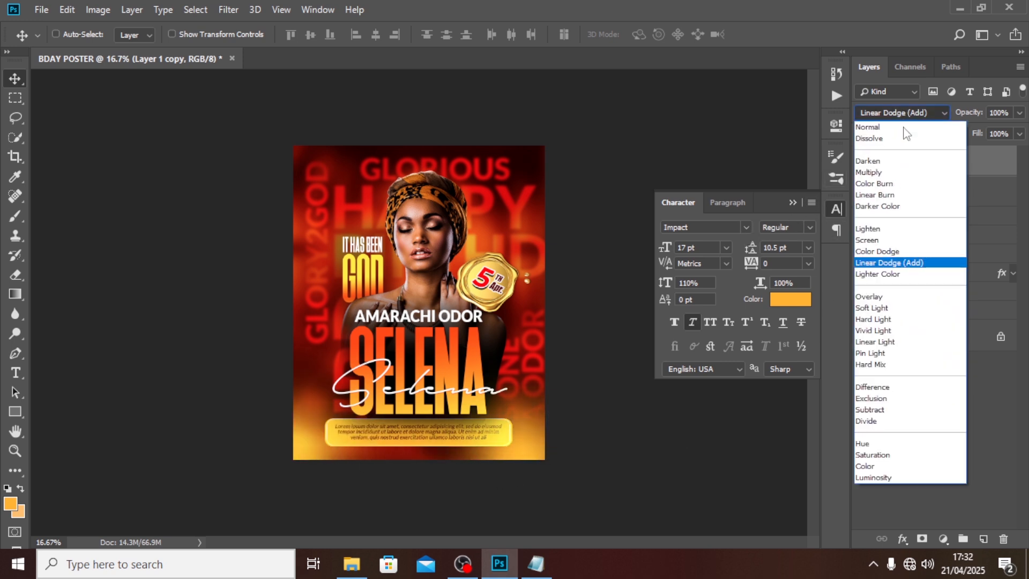
click(881, 252)
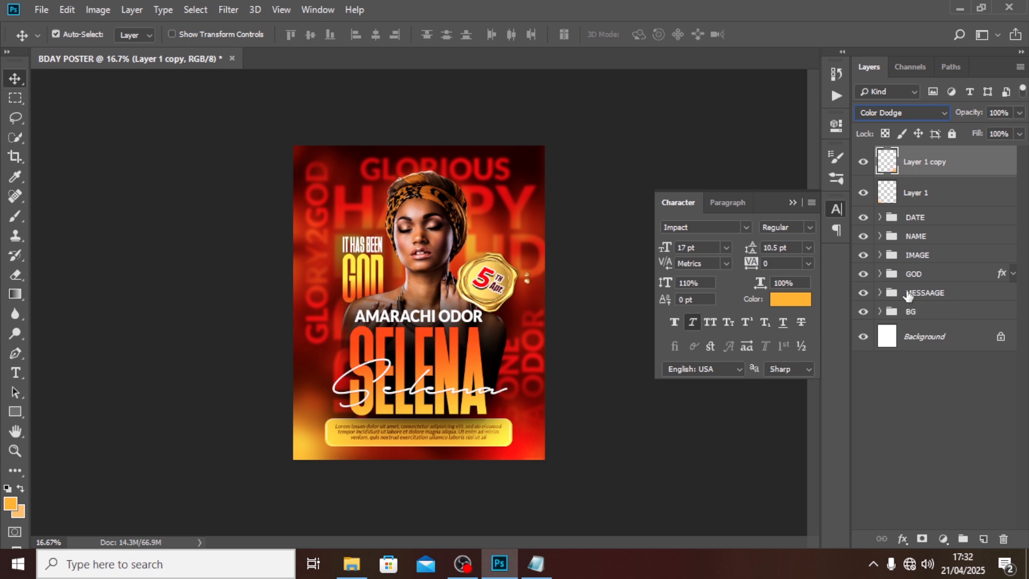
Step: Add two more glow copies on the left side and over IT HAS BEEN GOD, in Linear Dodge (Add)
key(ctrl+j)
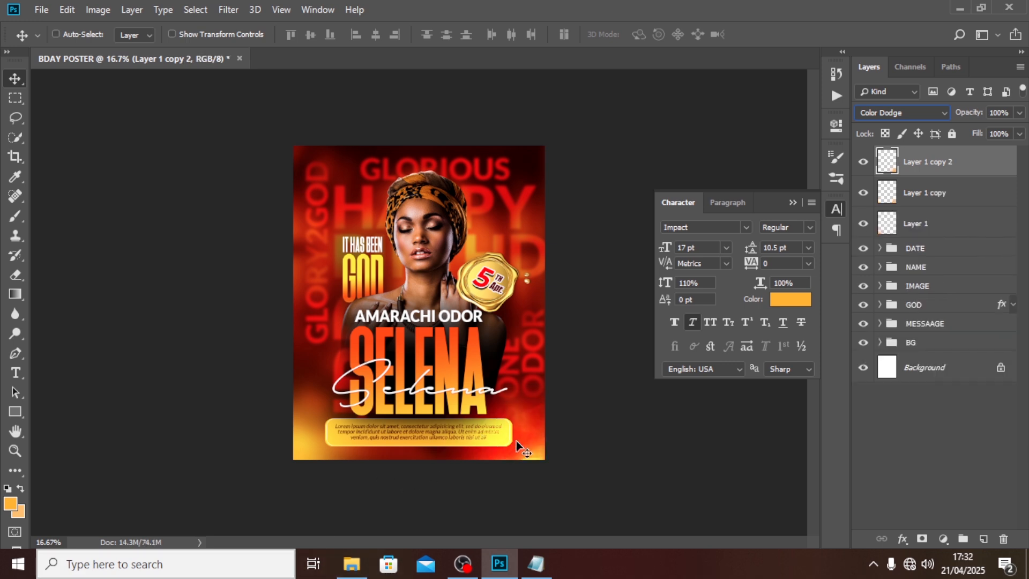
drag(520, 448, 285, 270)
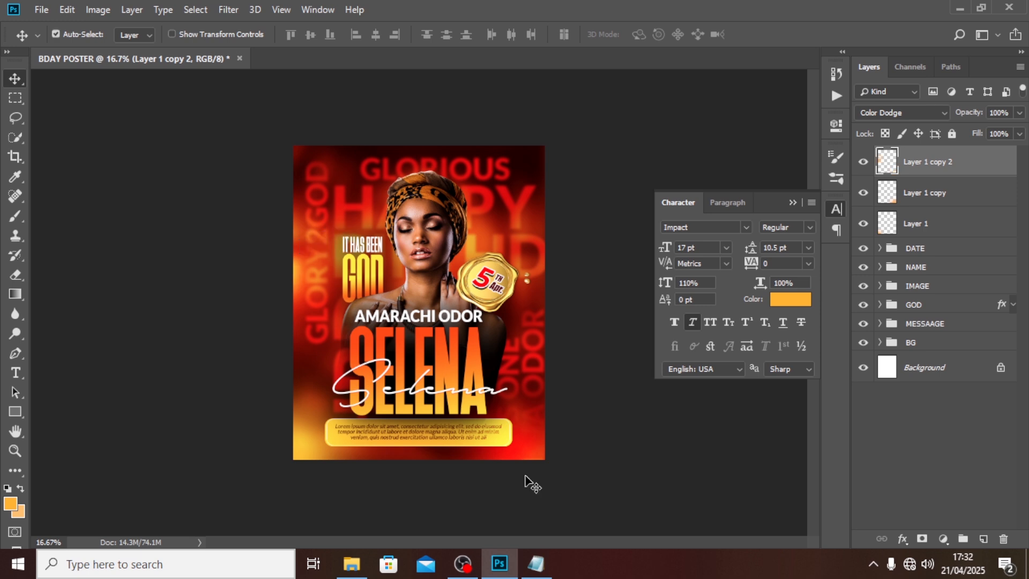
key(ctrl+j)
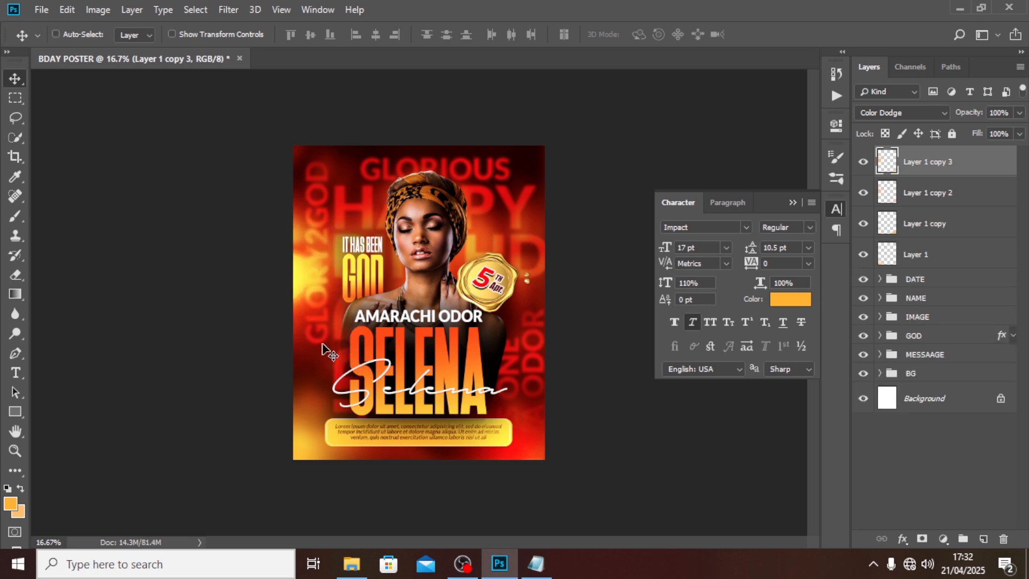
mouse_move(315, 281)
mouse_down()
mouse_move(428, 236)
mouse_move(407, 246)
mouse_move(420, 252)
mouse_up()
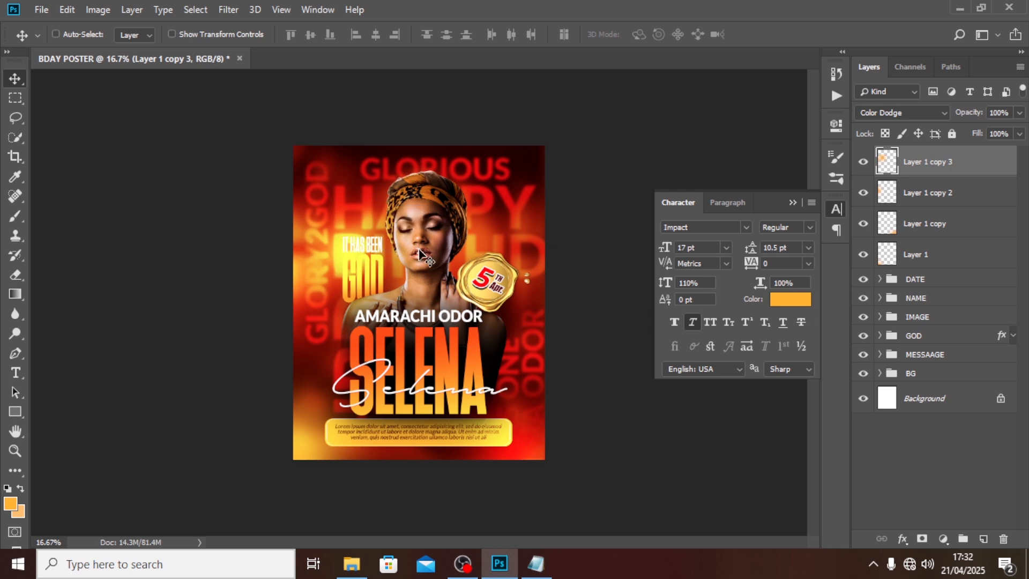
click(901, 113)
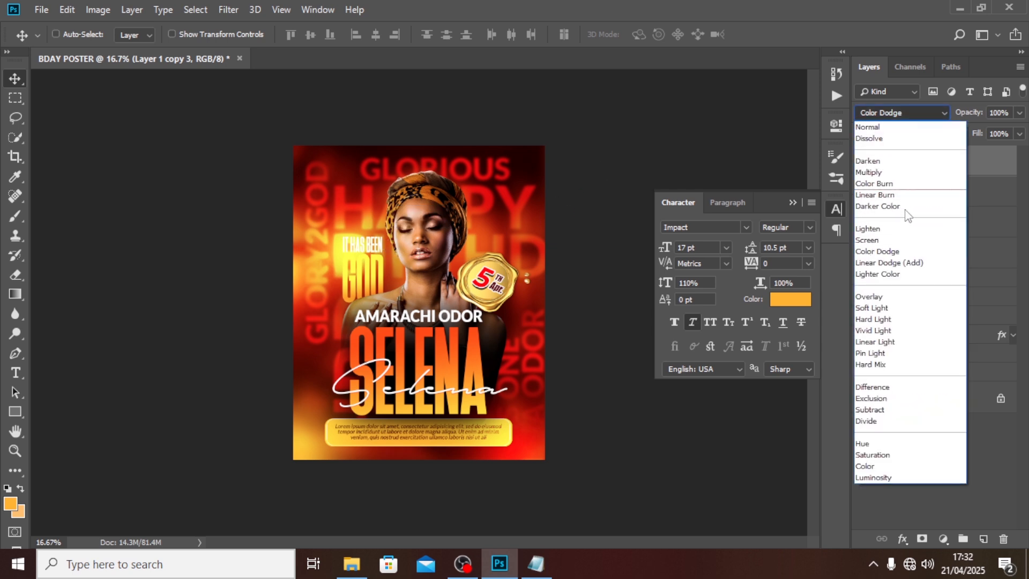
click(892, 264)
Step: Shrink the glow to about 53%, lower its opacity to 79% and shift it slightly
key(ctrl+t)
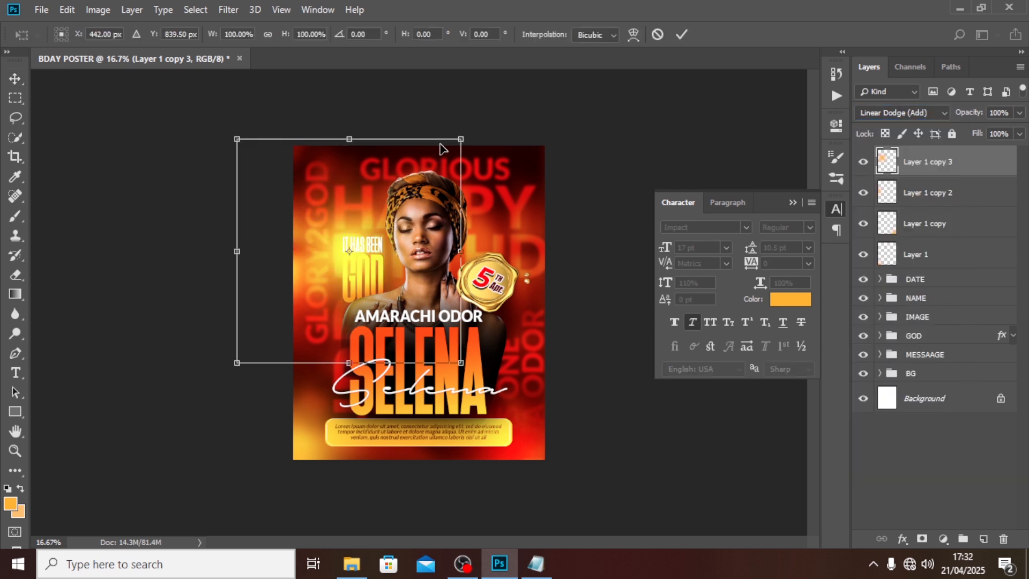
drag(456, 138, 407, 191)
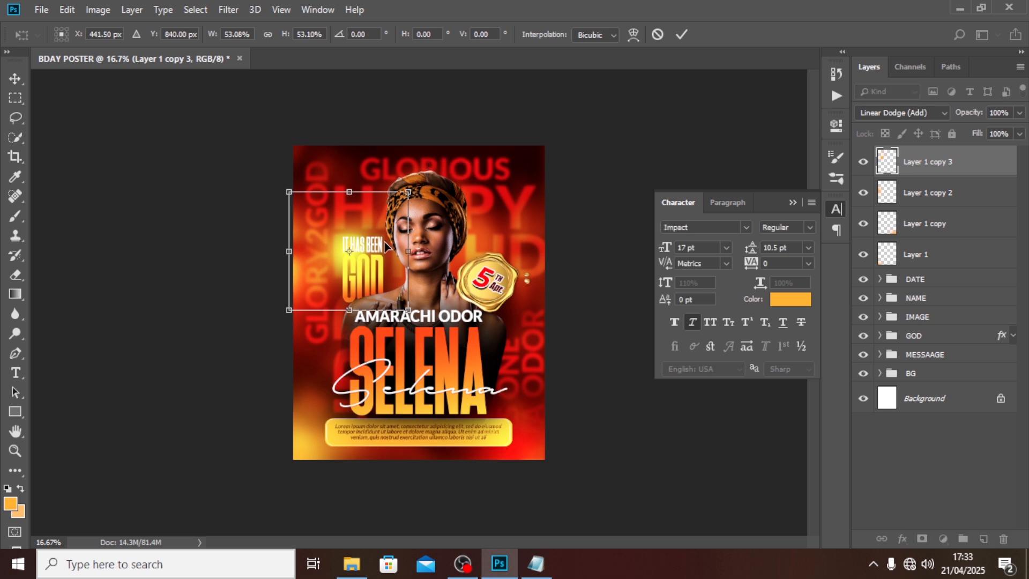
drag(381, 248, 409, 265)
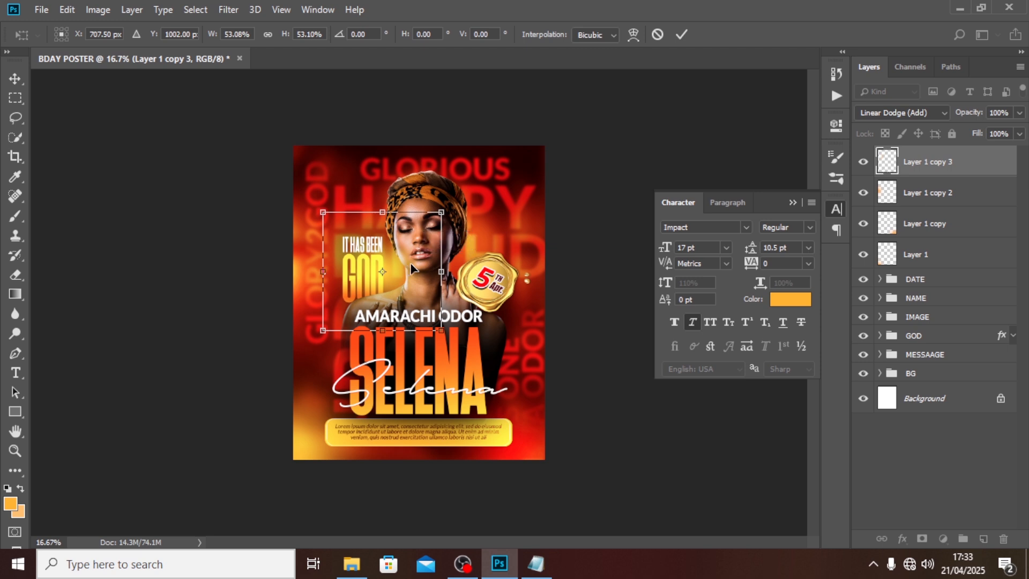
key(Return)
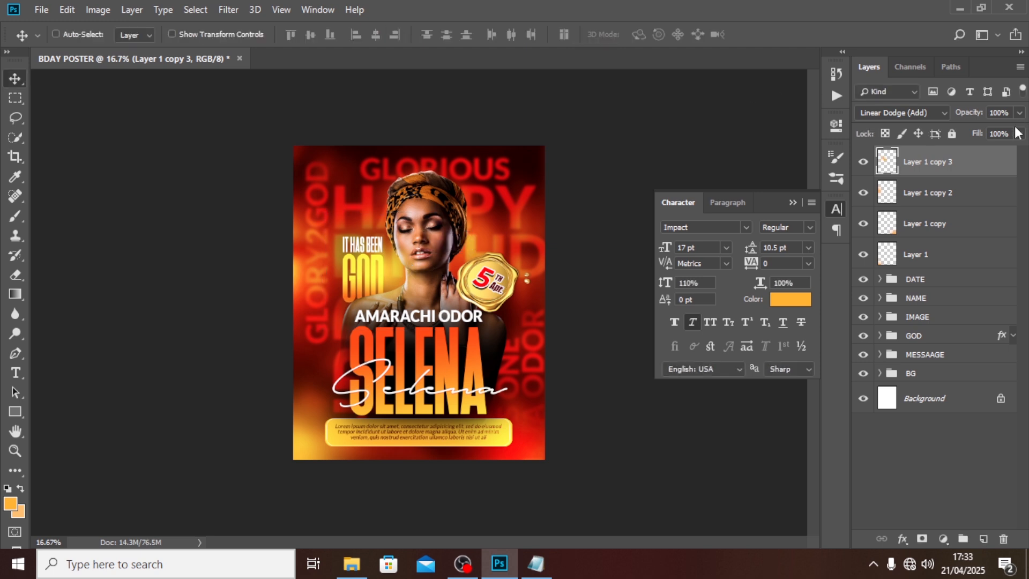
click(1019, 113)
drag(1003, 128, 1005, 132)
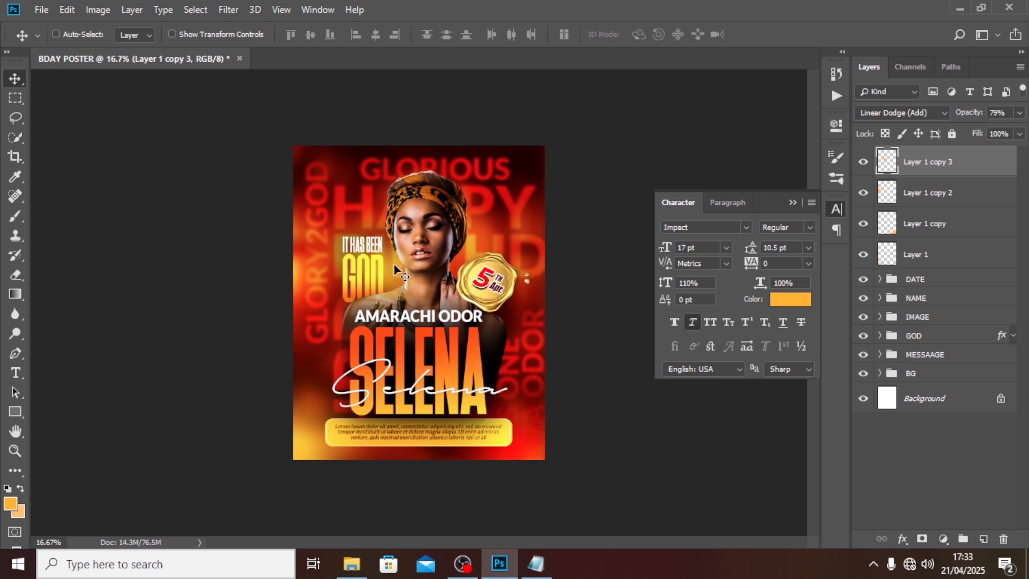
drag(393, 265, 486, 268)
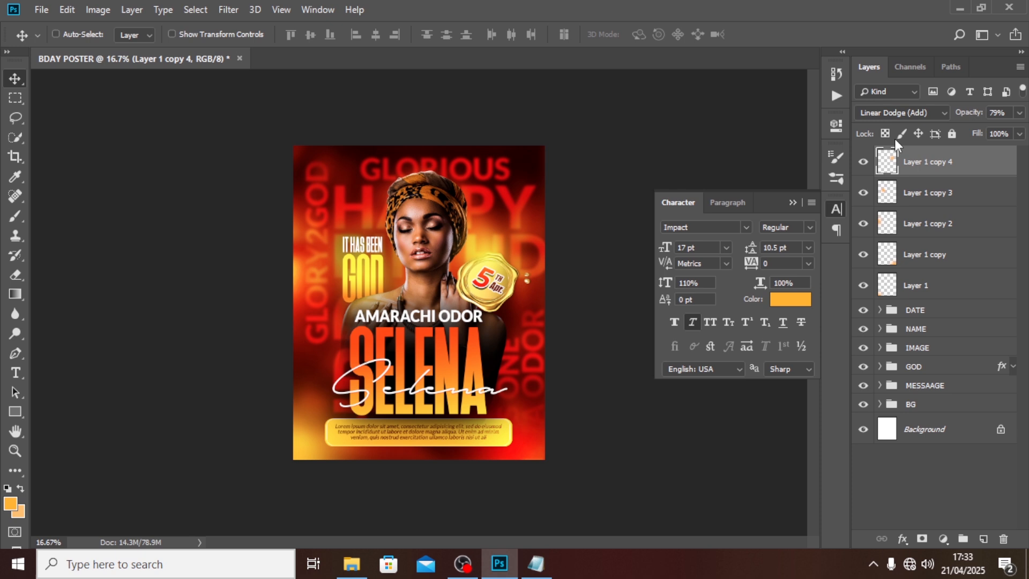
Step: Enlarge a glow copy to 127% over the seal and dim it to 70% opacity
click(1020, 113)
drag(1003, 130, 1019, 130)
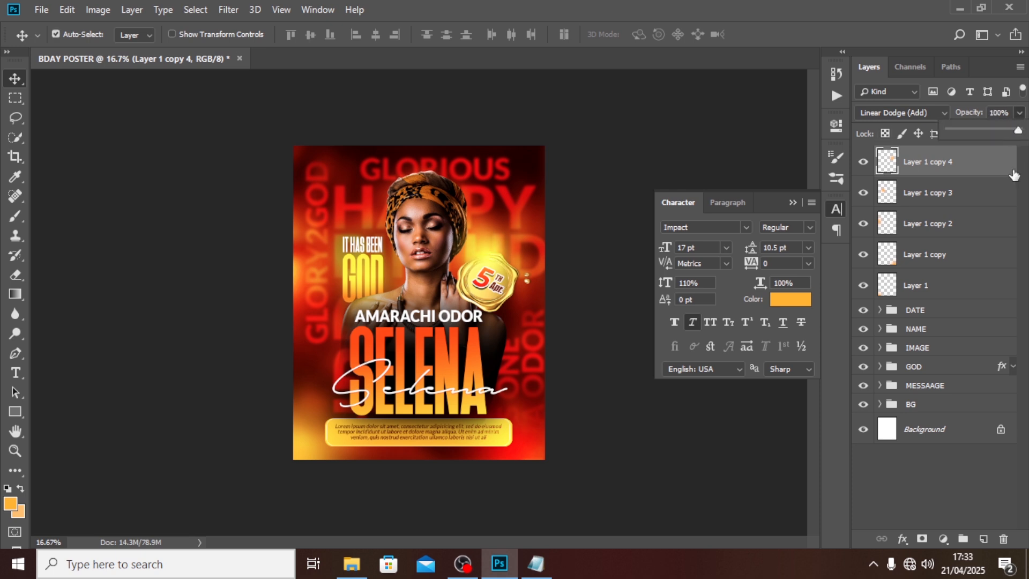
key(ctrl+t)
drag(546, 317, 561, 333)
mouse_move(534, 260)
mouse_down()
mouse_move(536, 250)
mouse_move(531, 270)
mouse_up()
key(Return)
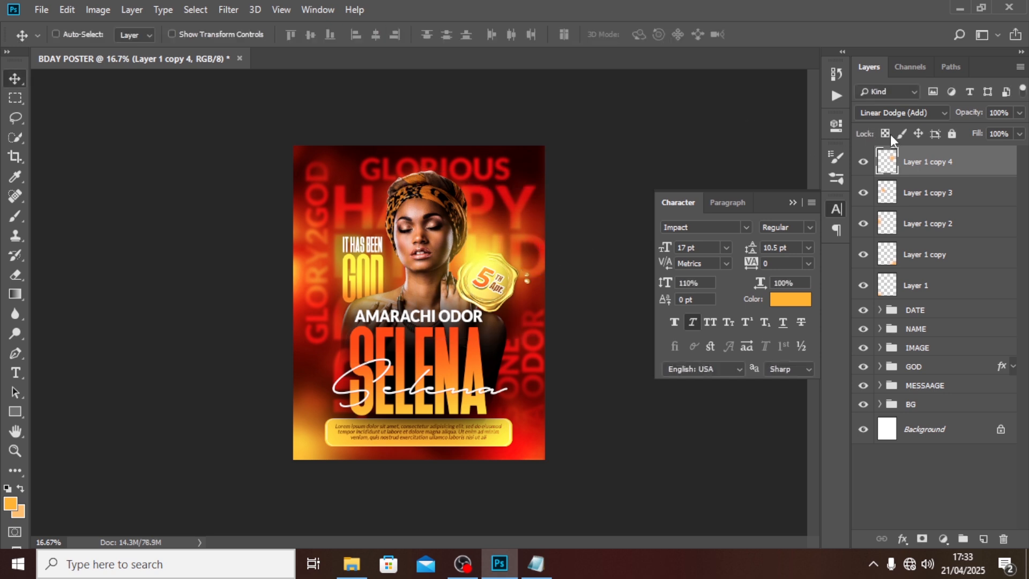
click(1019, 113)
drag(1020, 130, 999, 132)
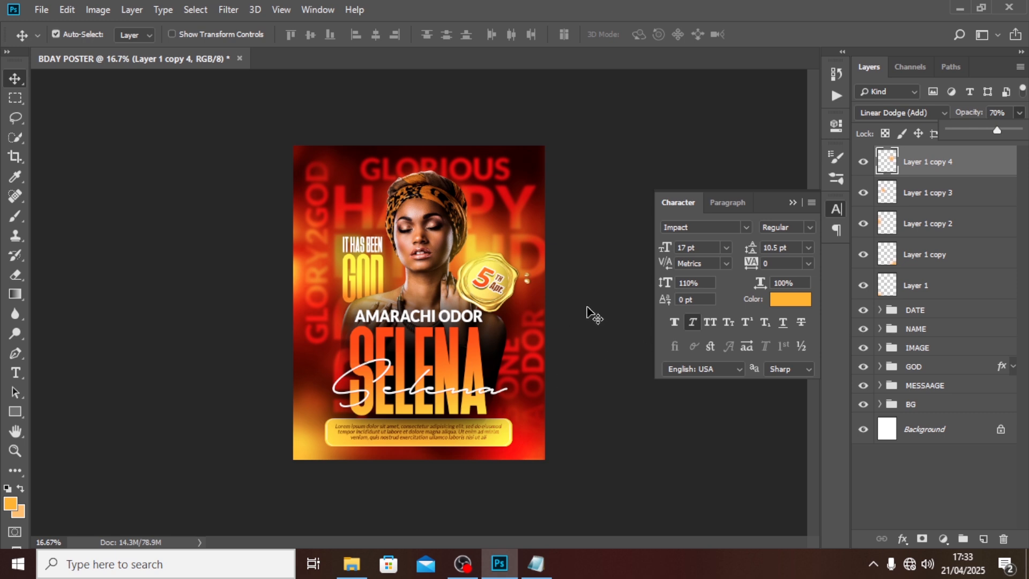
Step: Duplicate the glow onto SELENA at 85% opacity and group all six glow layers
key(ctrl+j)
drag(476, 276, 420, 391)
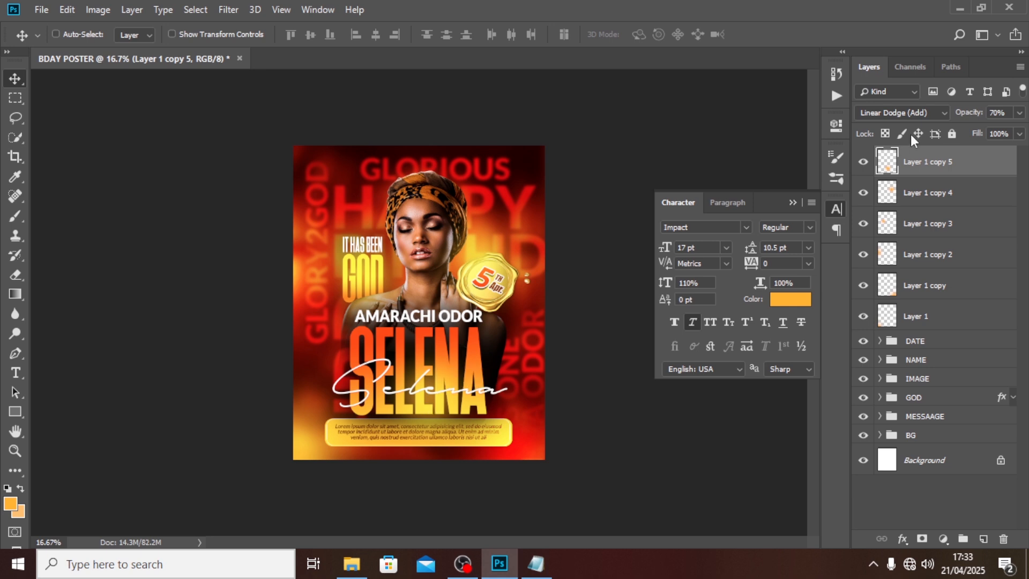
click(1020, 113)
drag(998, 130, 1008, 134)
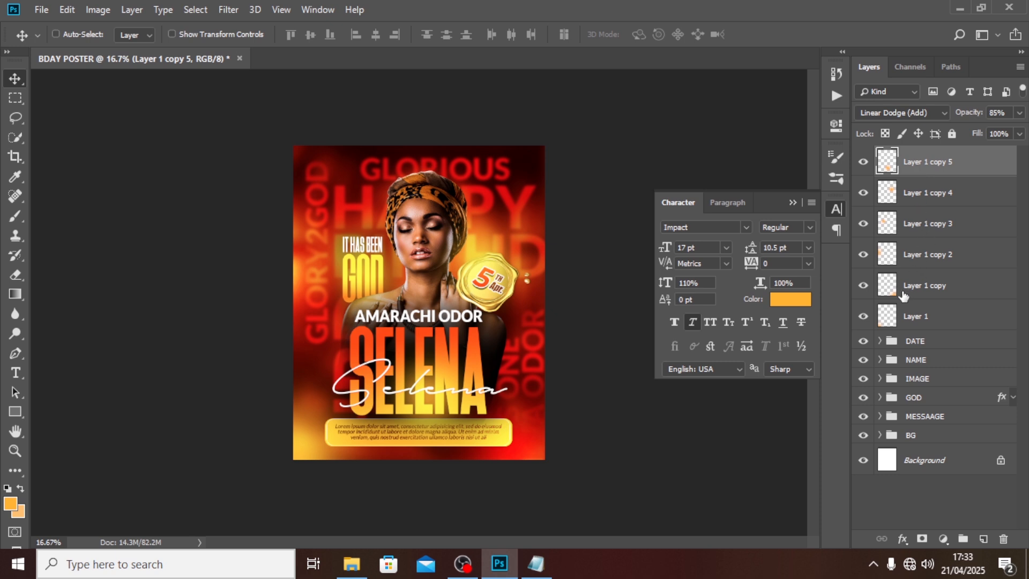
shift+click(913, 318)
key(ctrl+g)
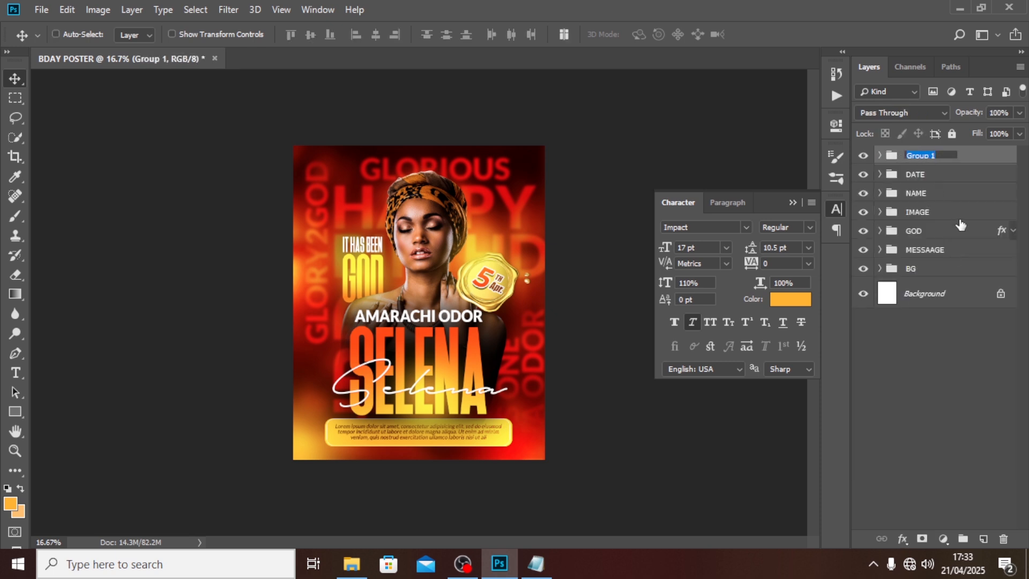
Step: Rename the glow group GLOW and add a Gradient Map adjustment layer
text(GLOW)
key(Return)
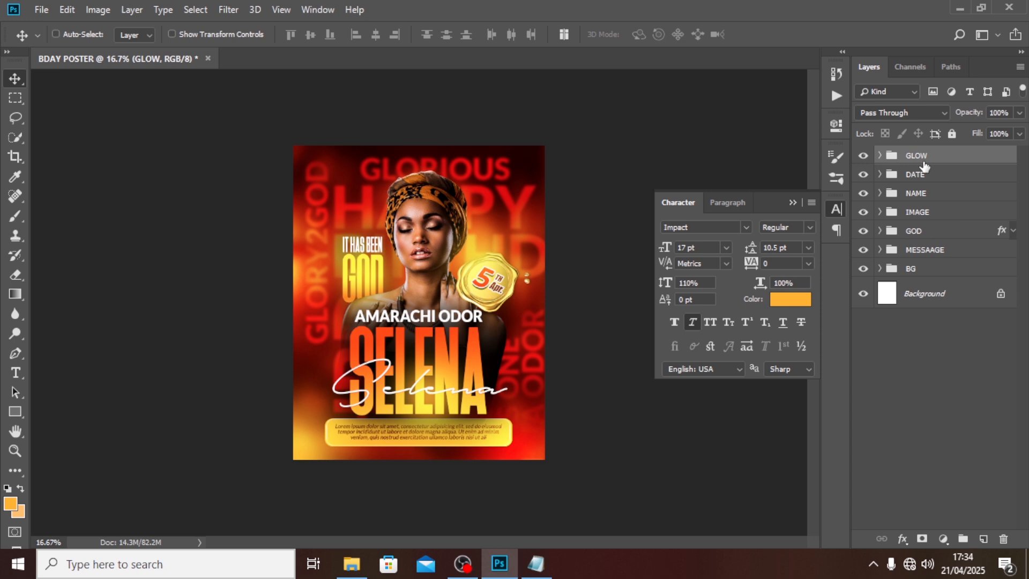
click(940, 537)
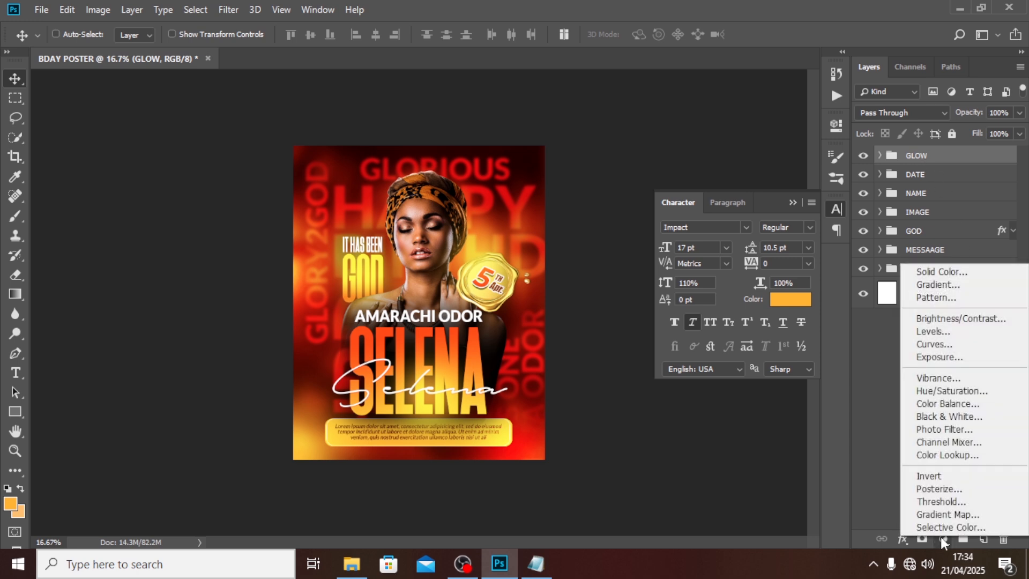
click(944, 514)
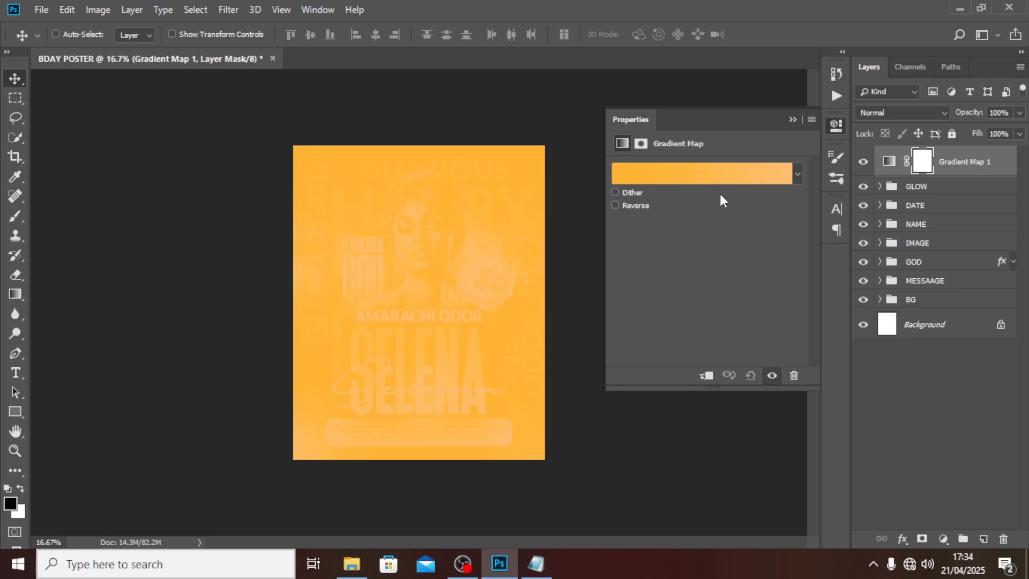
Step: Set the gradient map's stops to dark brown #481101 and orange #FF860F
click(704, 174)
double_click(510, 318)
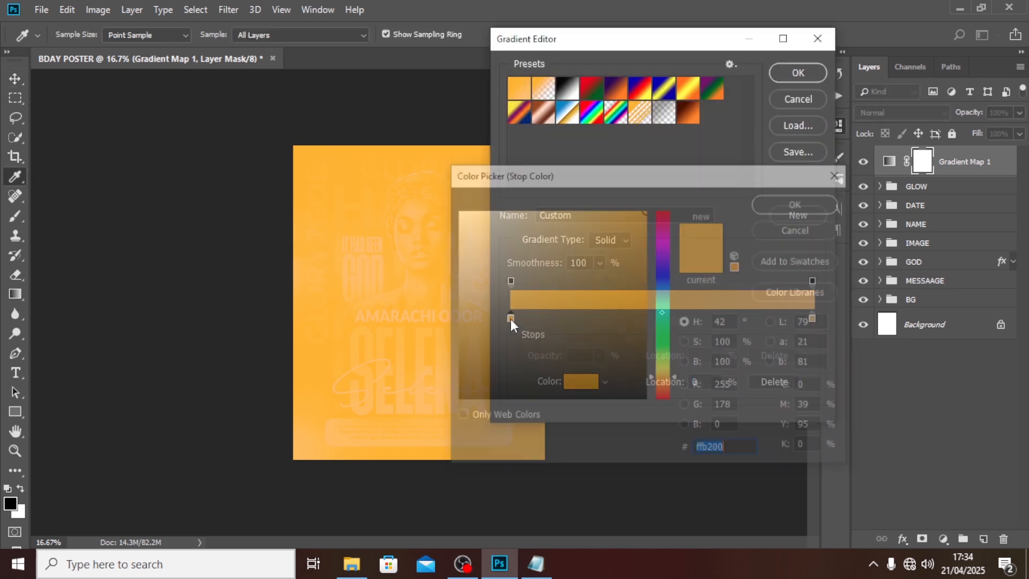
text(4)
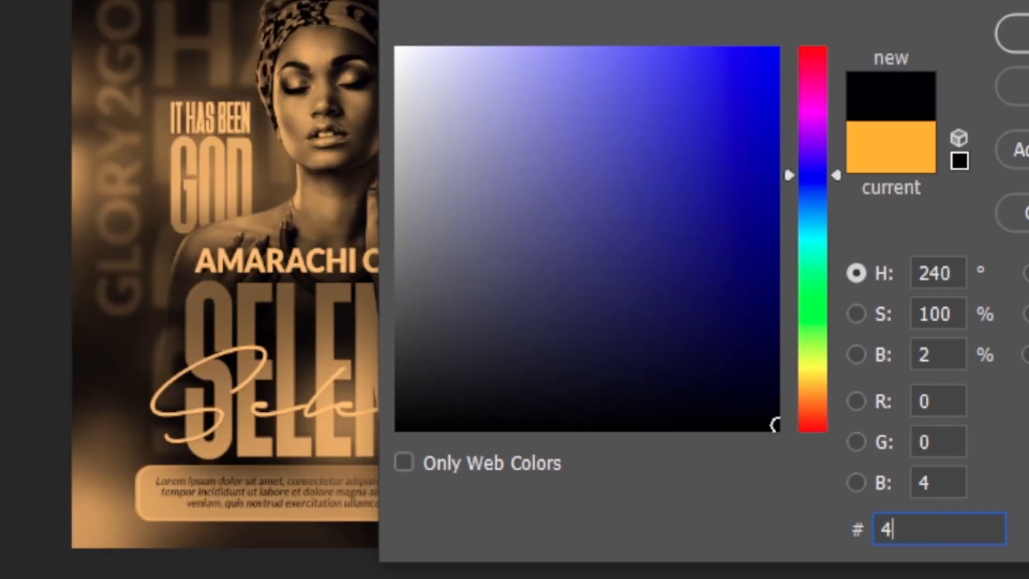
text(811)
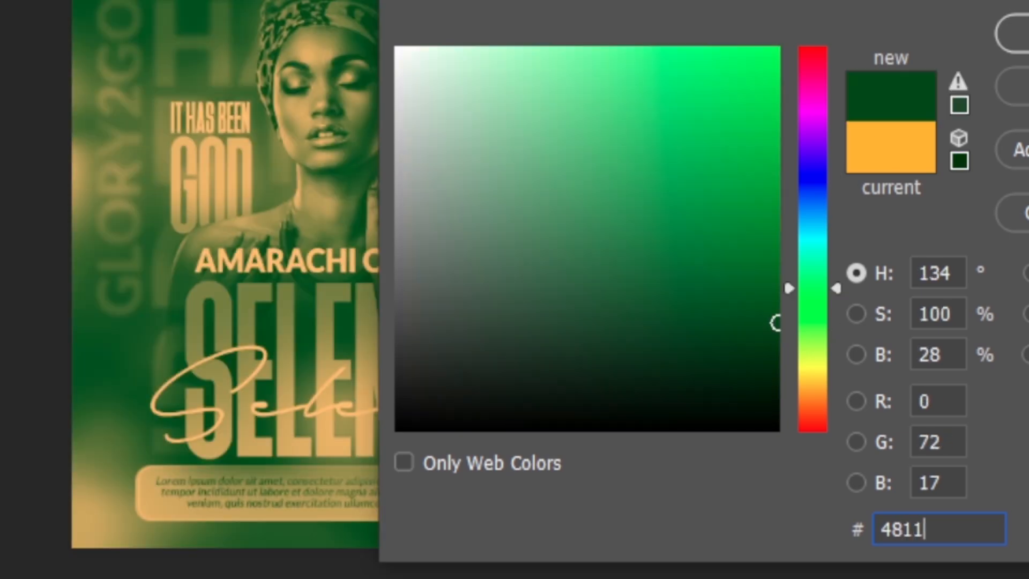
text(01)
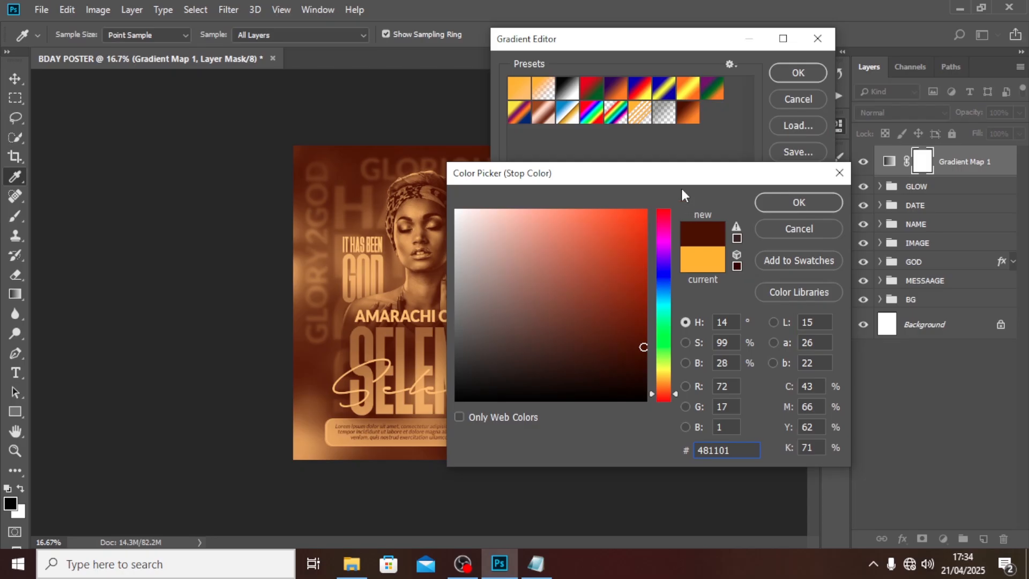
click(765, 204)
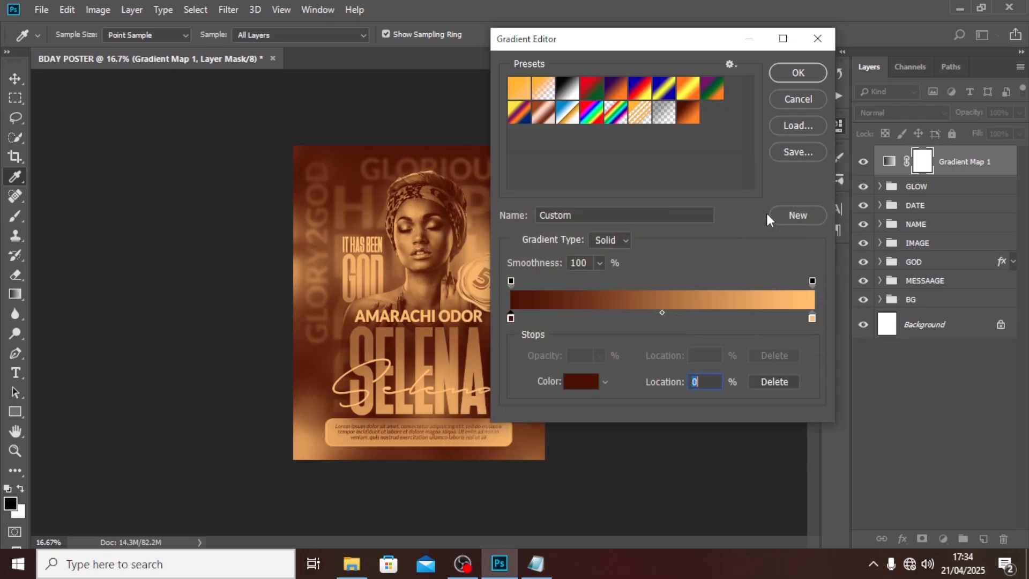
double_click(812, 319)
text(FF)
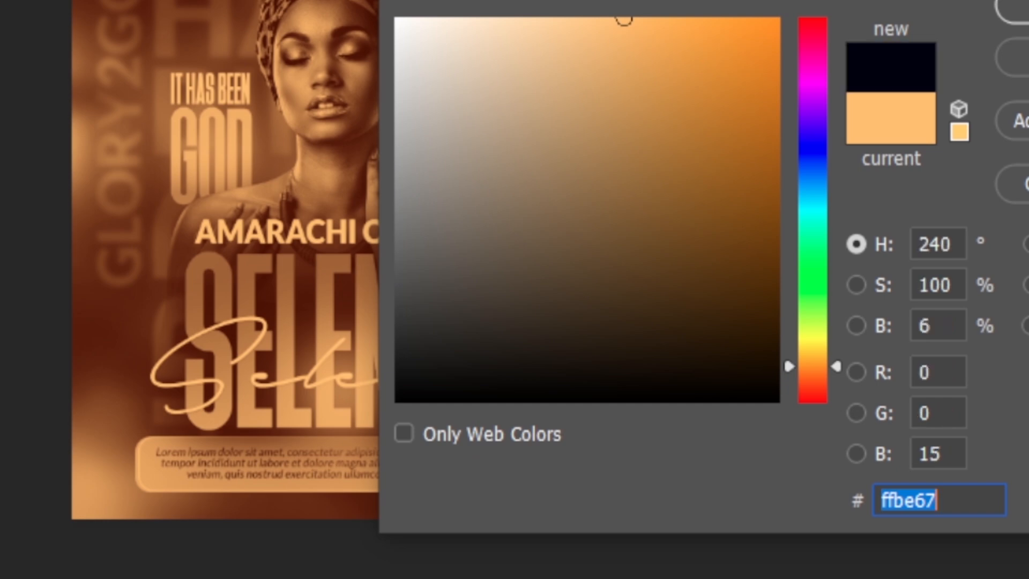
text(86)
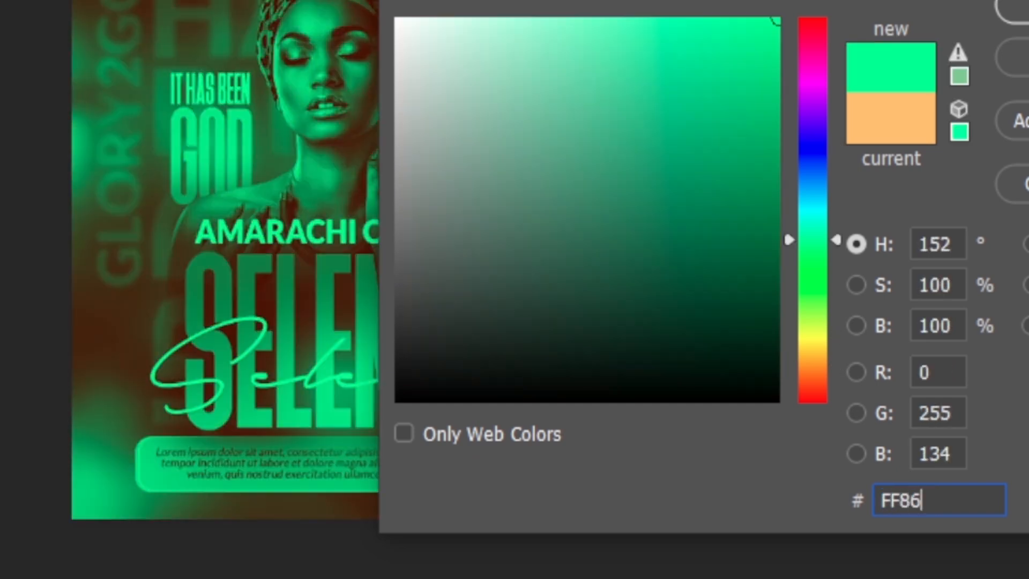
text(0F)
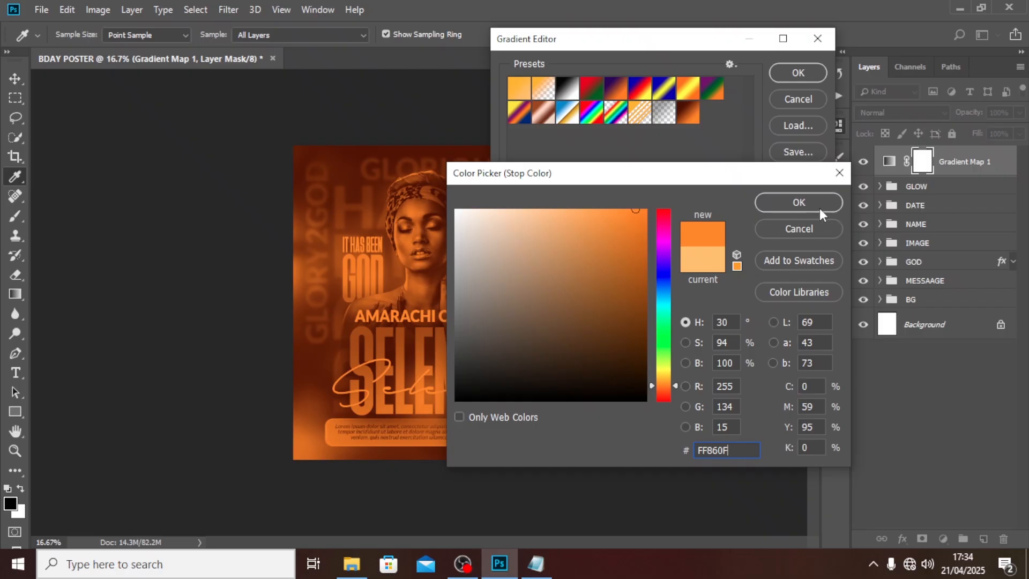
click(819, 208)
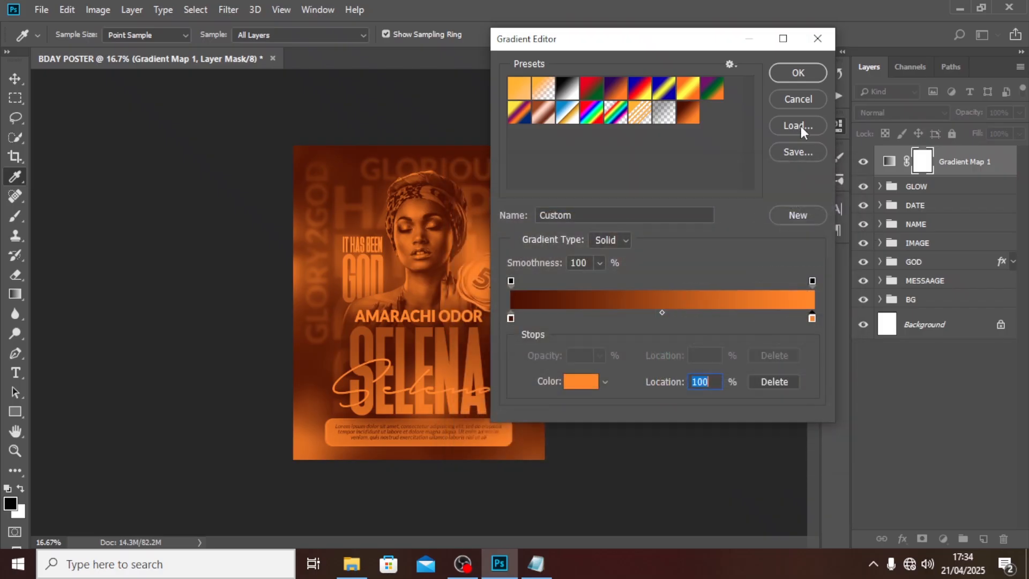
click(794, 74)
Step: Set the gradient map's blend mode to Soft Light
click(918, 114)
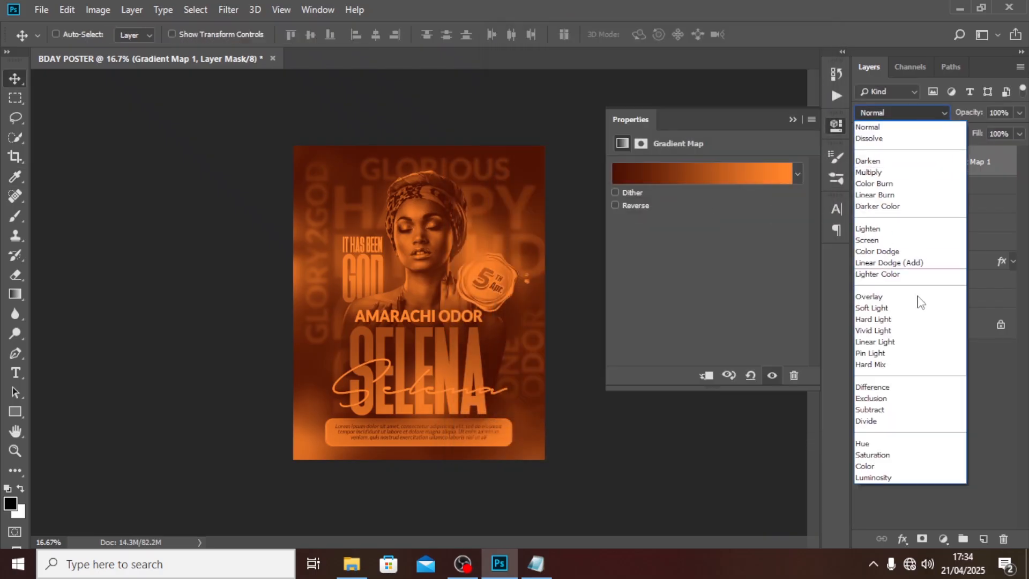
click(891, 309)
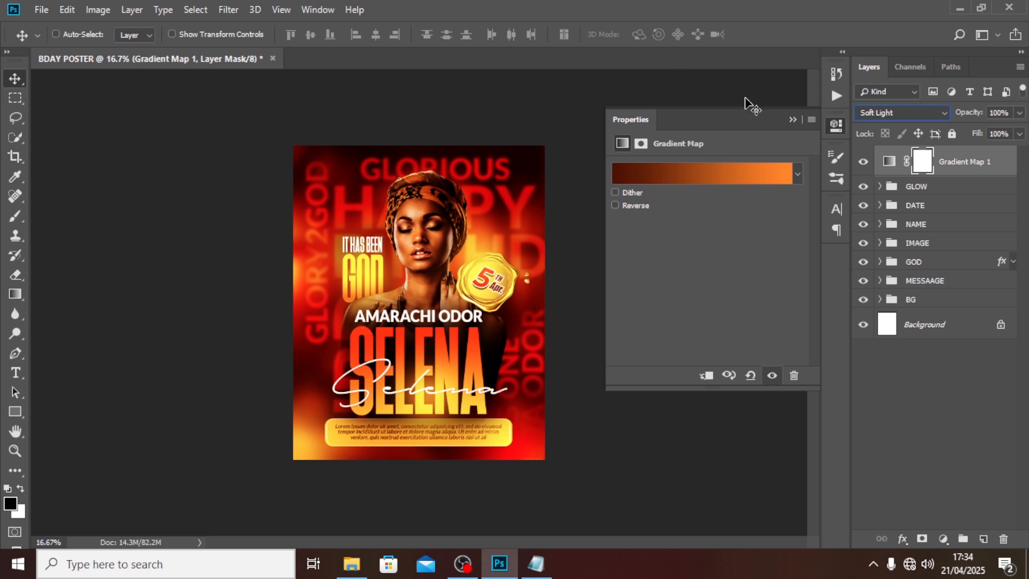
click(795, 120)
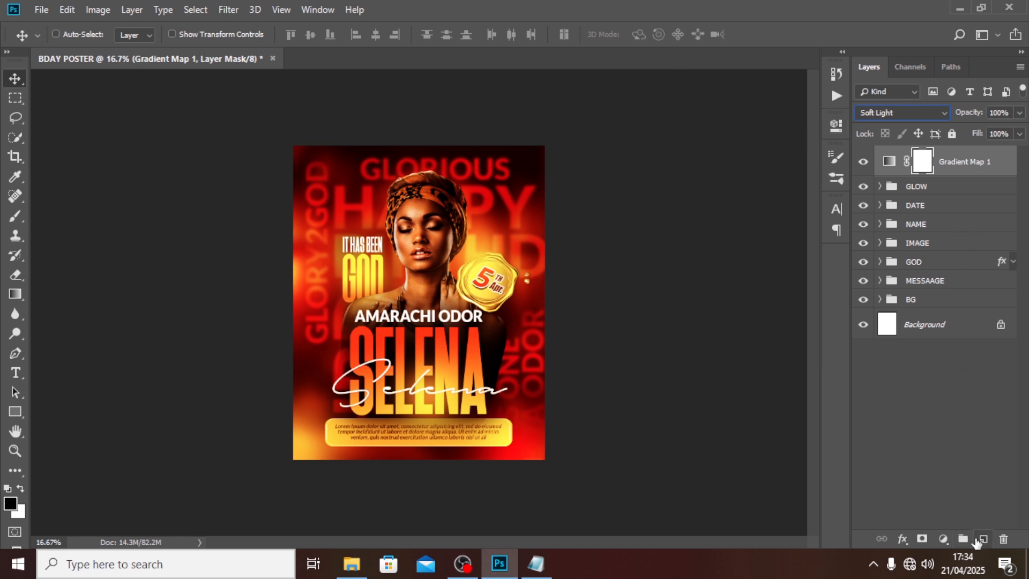
Step: Add a black Solid Color fill layer at 50% opacity
click(943, 538)
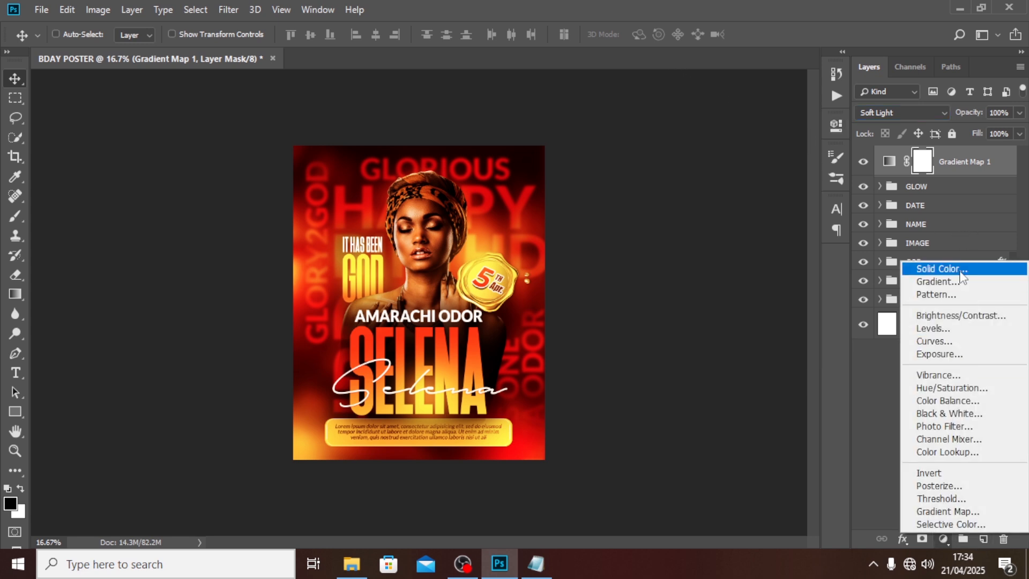
click(942, 269)
drag(455, 382, 440, 416)
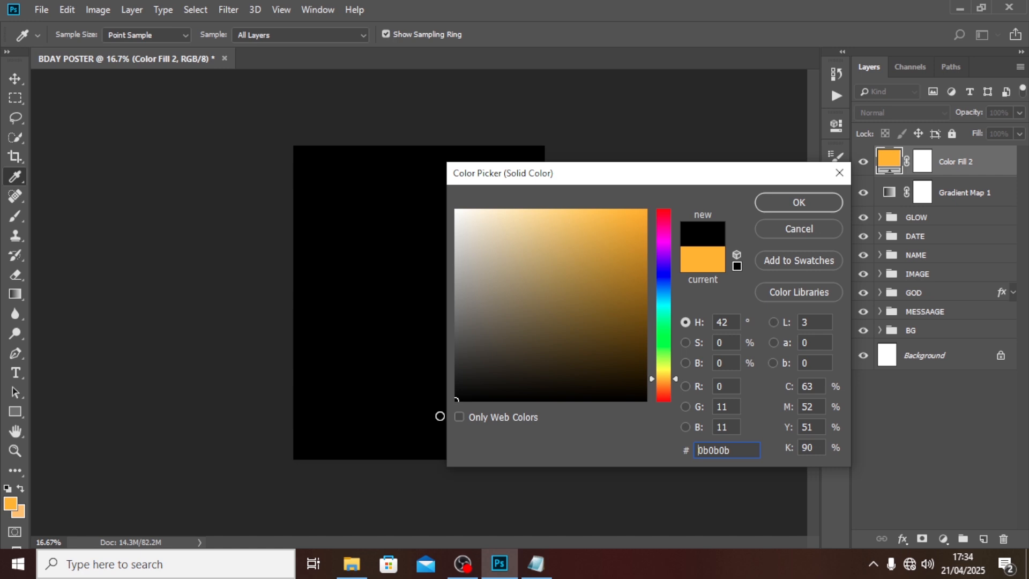
click(764, 201)
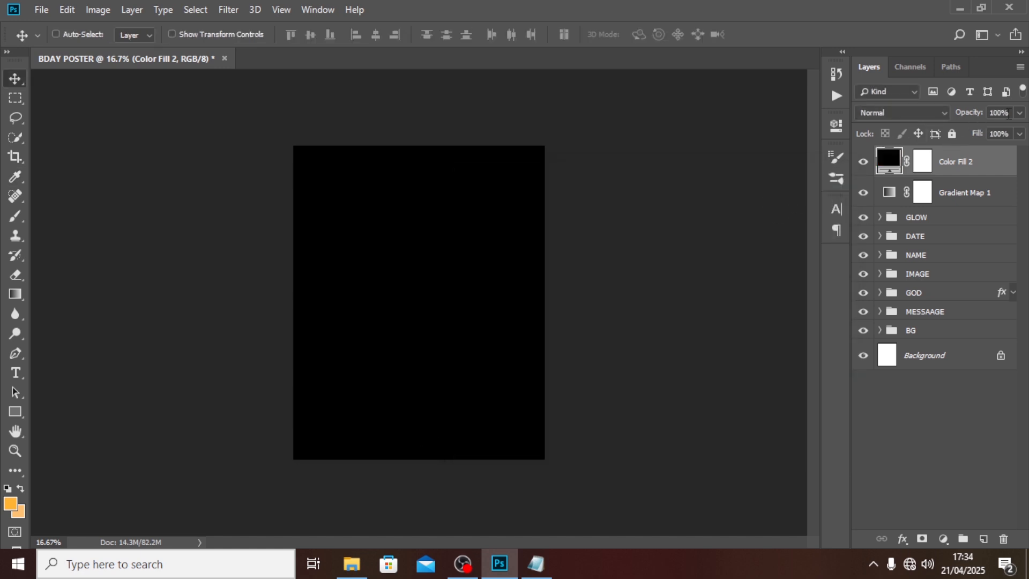
click(974, 116)
text(50)
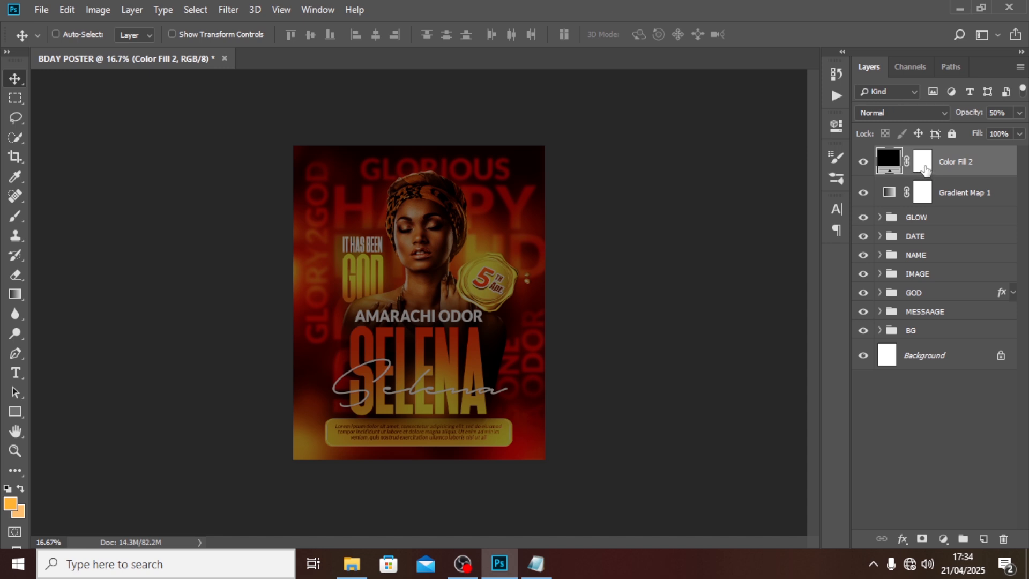
Step: Paint the fill's mask black over the poster's centre with a large soft brush to leave a vignette
click(924, 166)
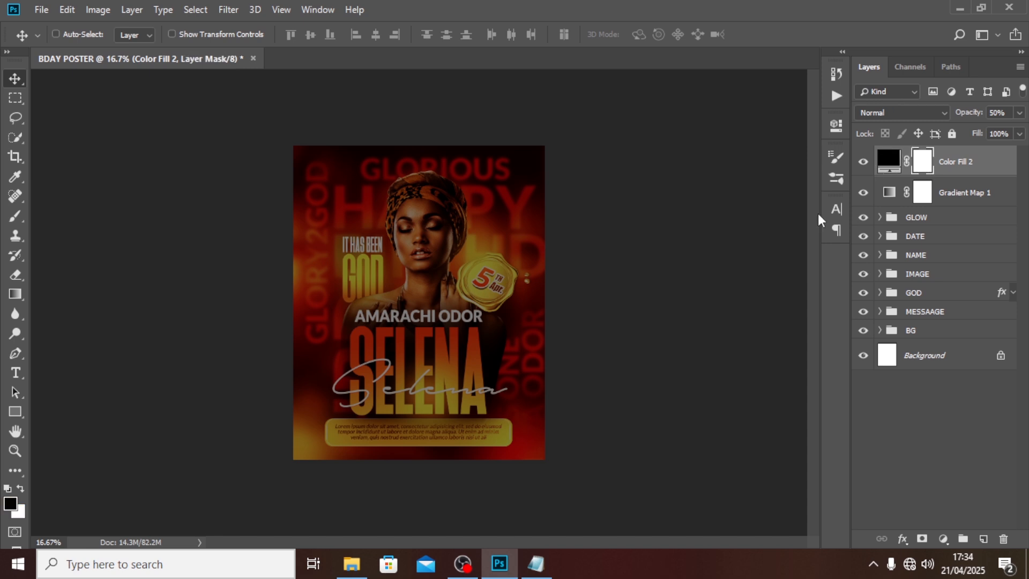
click(16, 217)
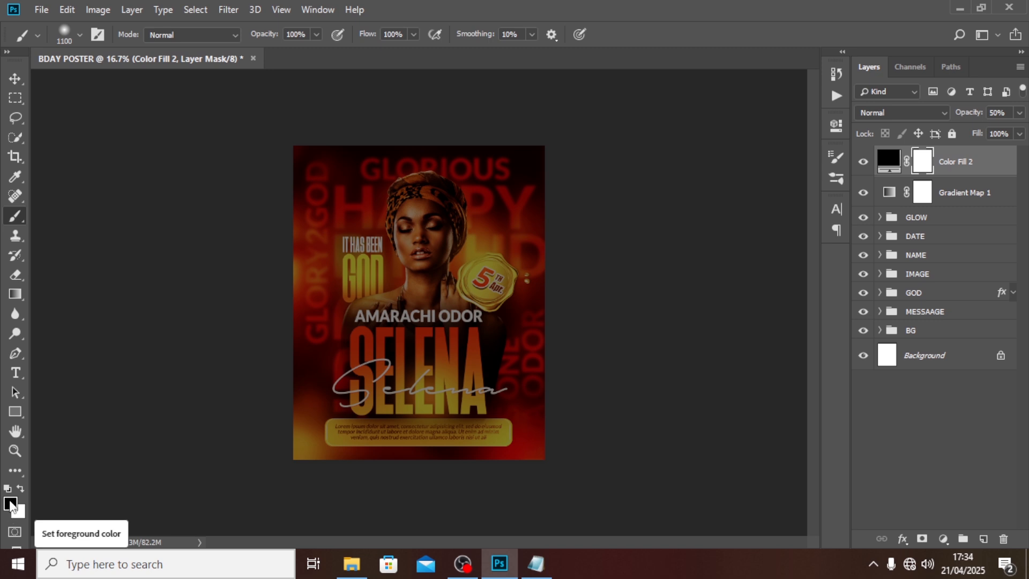
key(bracketright)
key(bracketright)
key(bracketright)
key(bracketright)
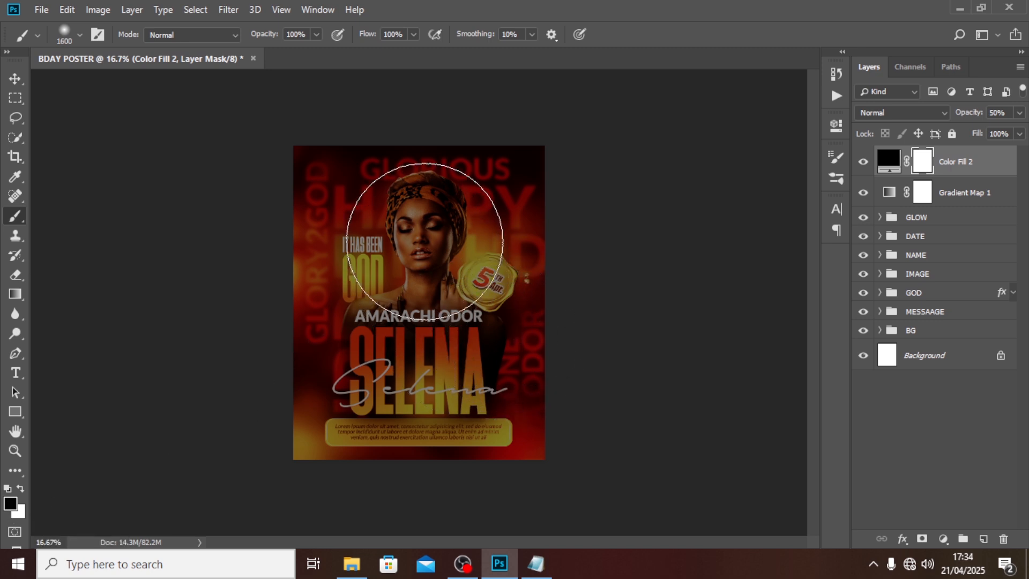
key(bracketright)
key(bracketright)
key(bracketright)
key(bracketright)
mouse_move(419, 193)
mouse_down()
mouse_move(426, 312)
mouse_move(409, 436)
mouse_up()
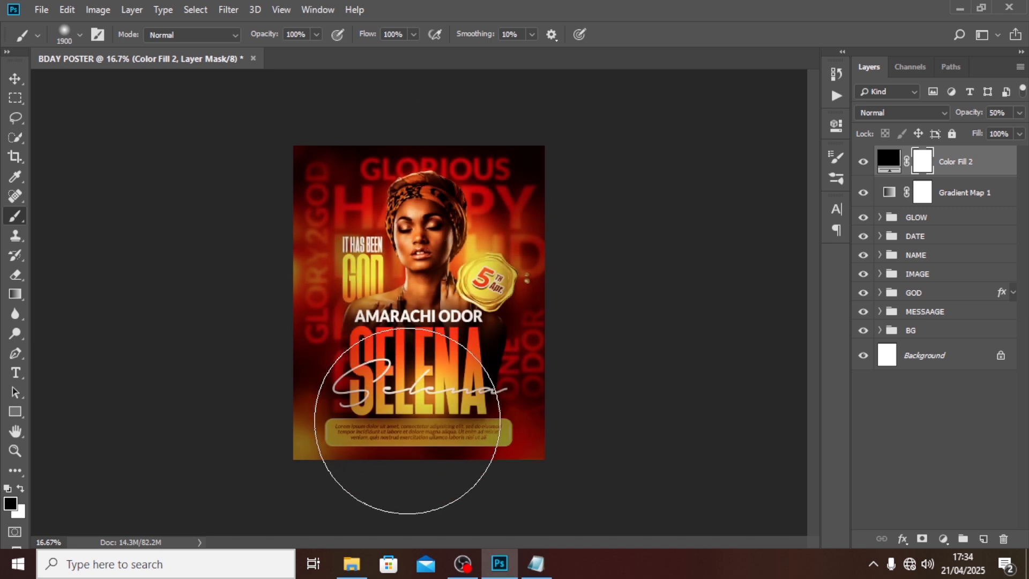
key(bracketleft)
key(bracketleft)
key(bracketleft)
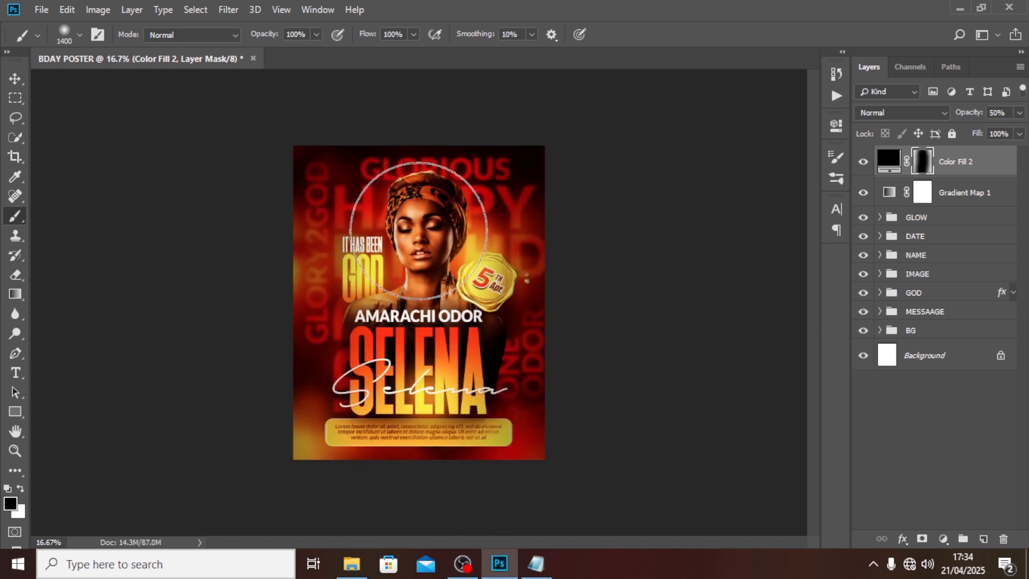
key(bracketleft)
key(bracketleft)
key(bracketleft)
key(bracketleft)
key(bracketleft)
key(bracketleft)
key(bracketleft)
key(bracketleft)
key(bracketleft)
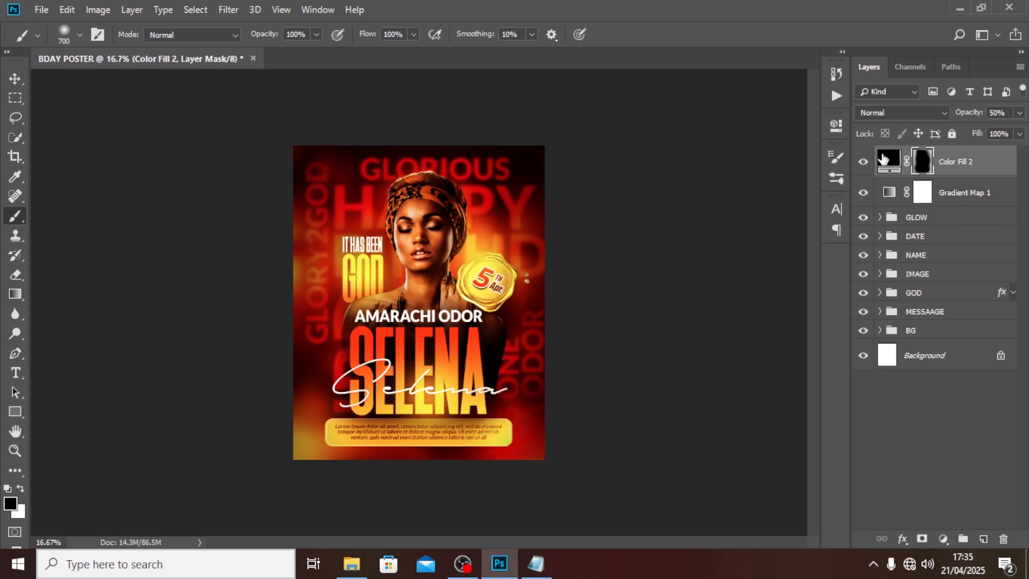
click(864, 161)
click(864, 162)
click(864, 161)
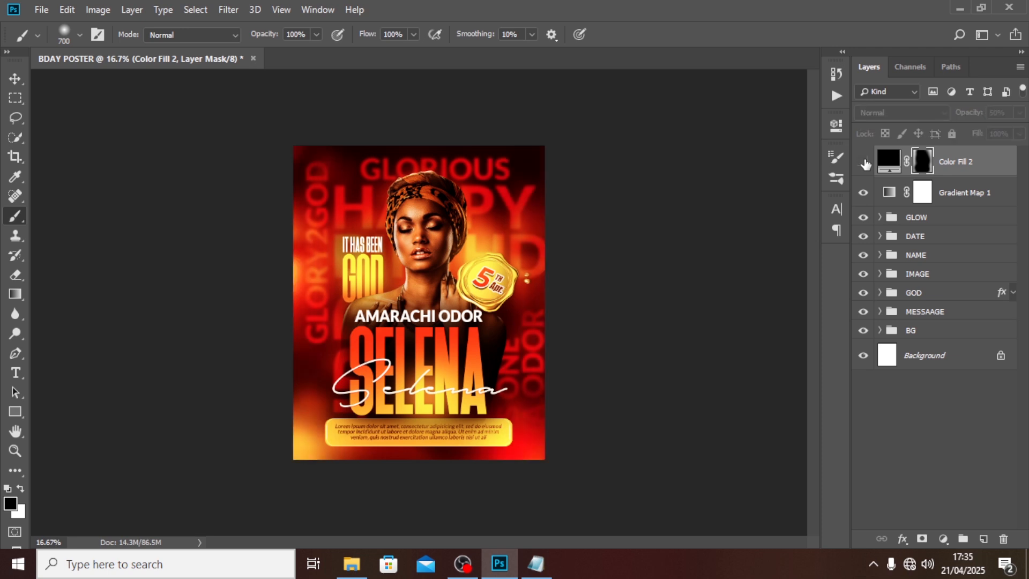
click(864, 162)
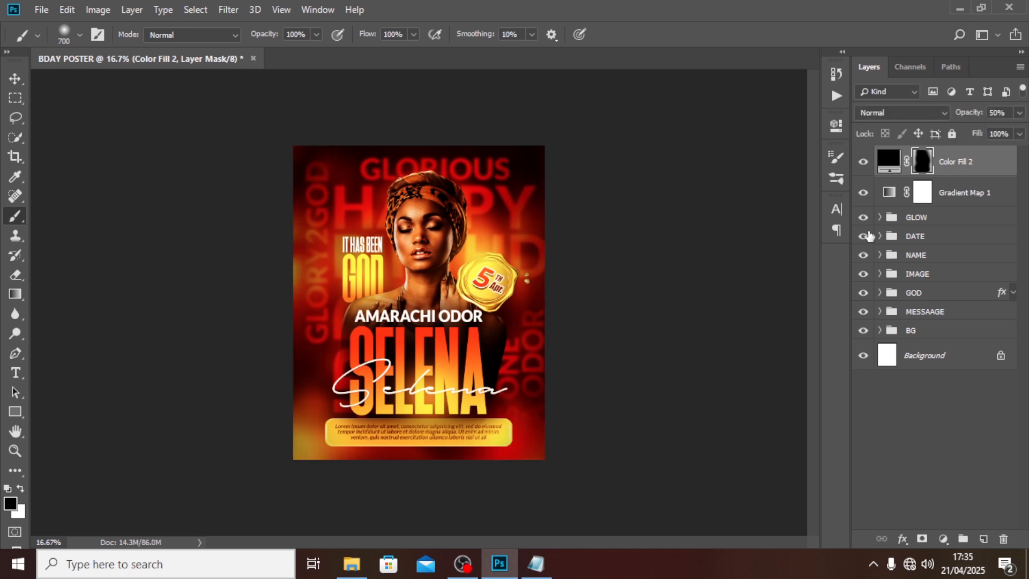